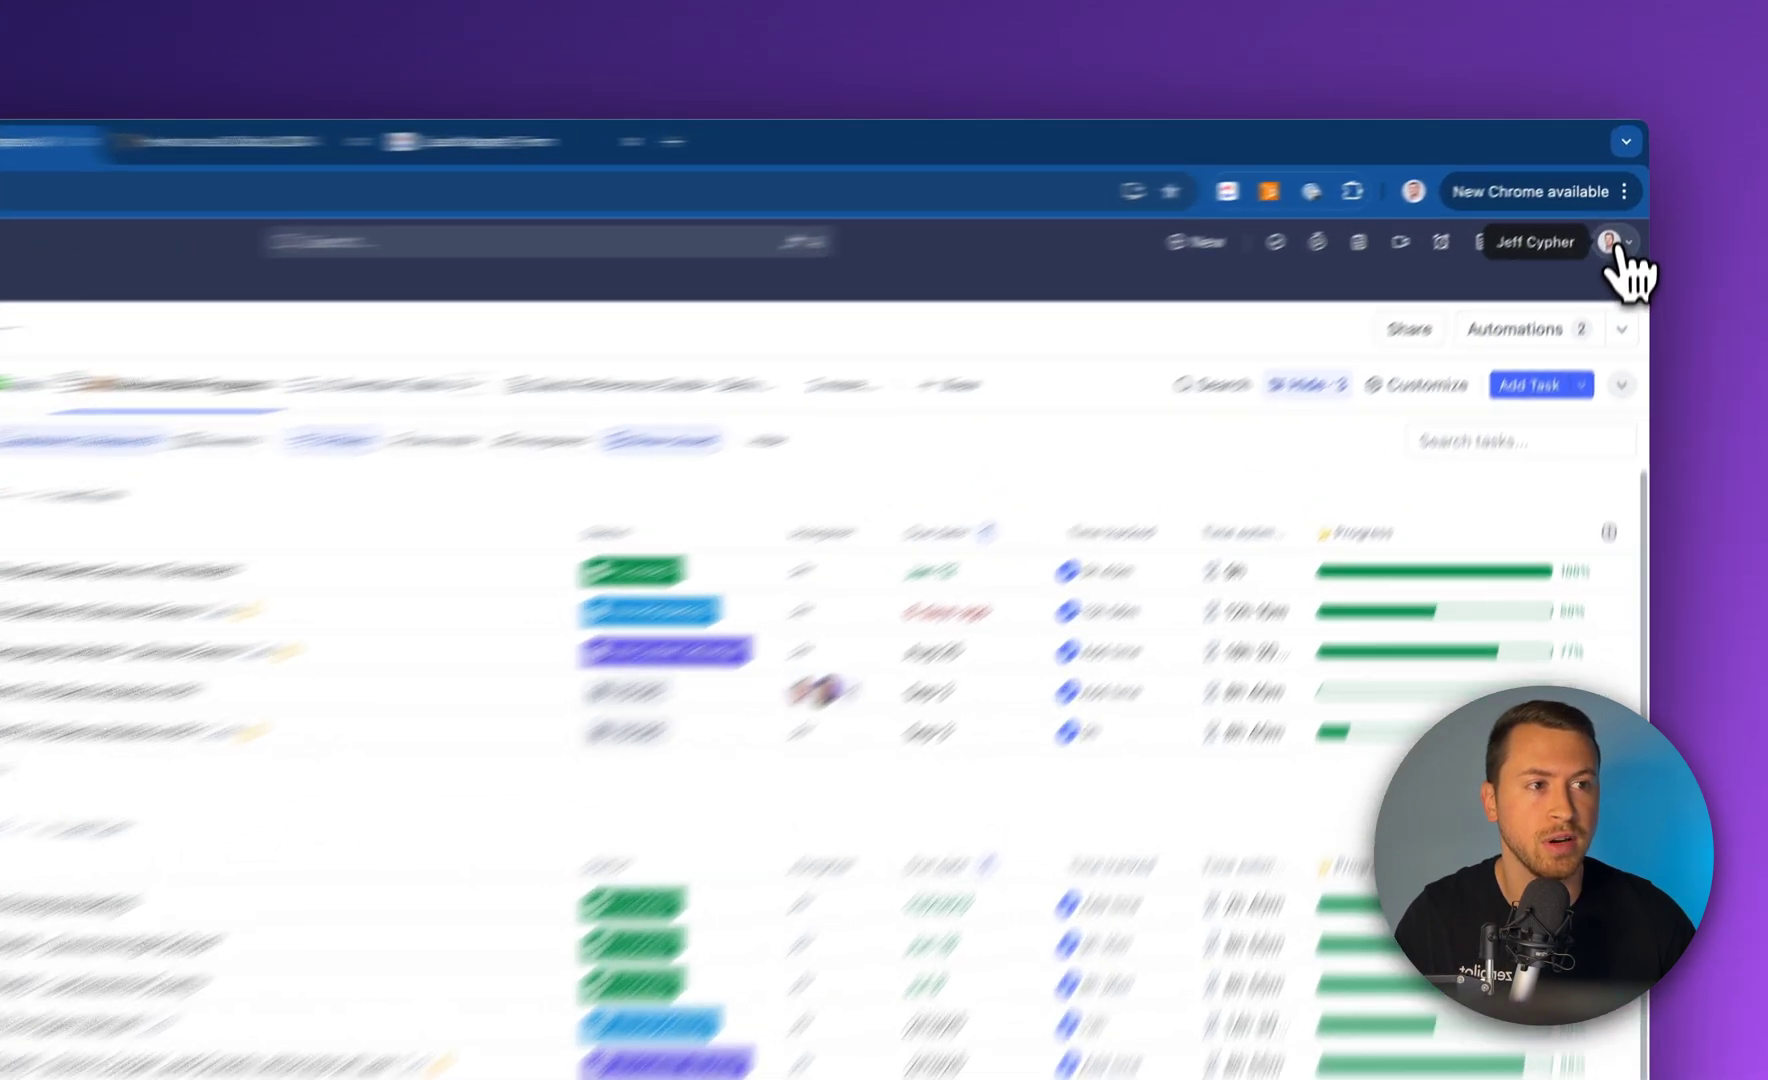
Go to My Settings through the avatar profile menu
{"action": "left_click", "coordinate": [1622, 205]}
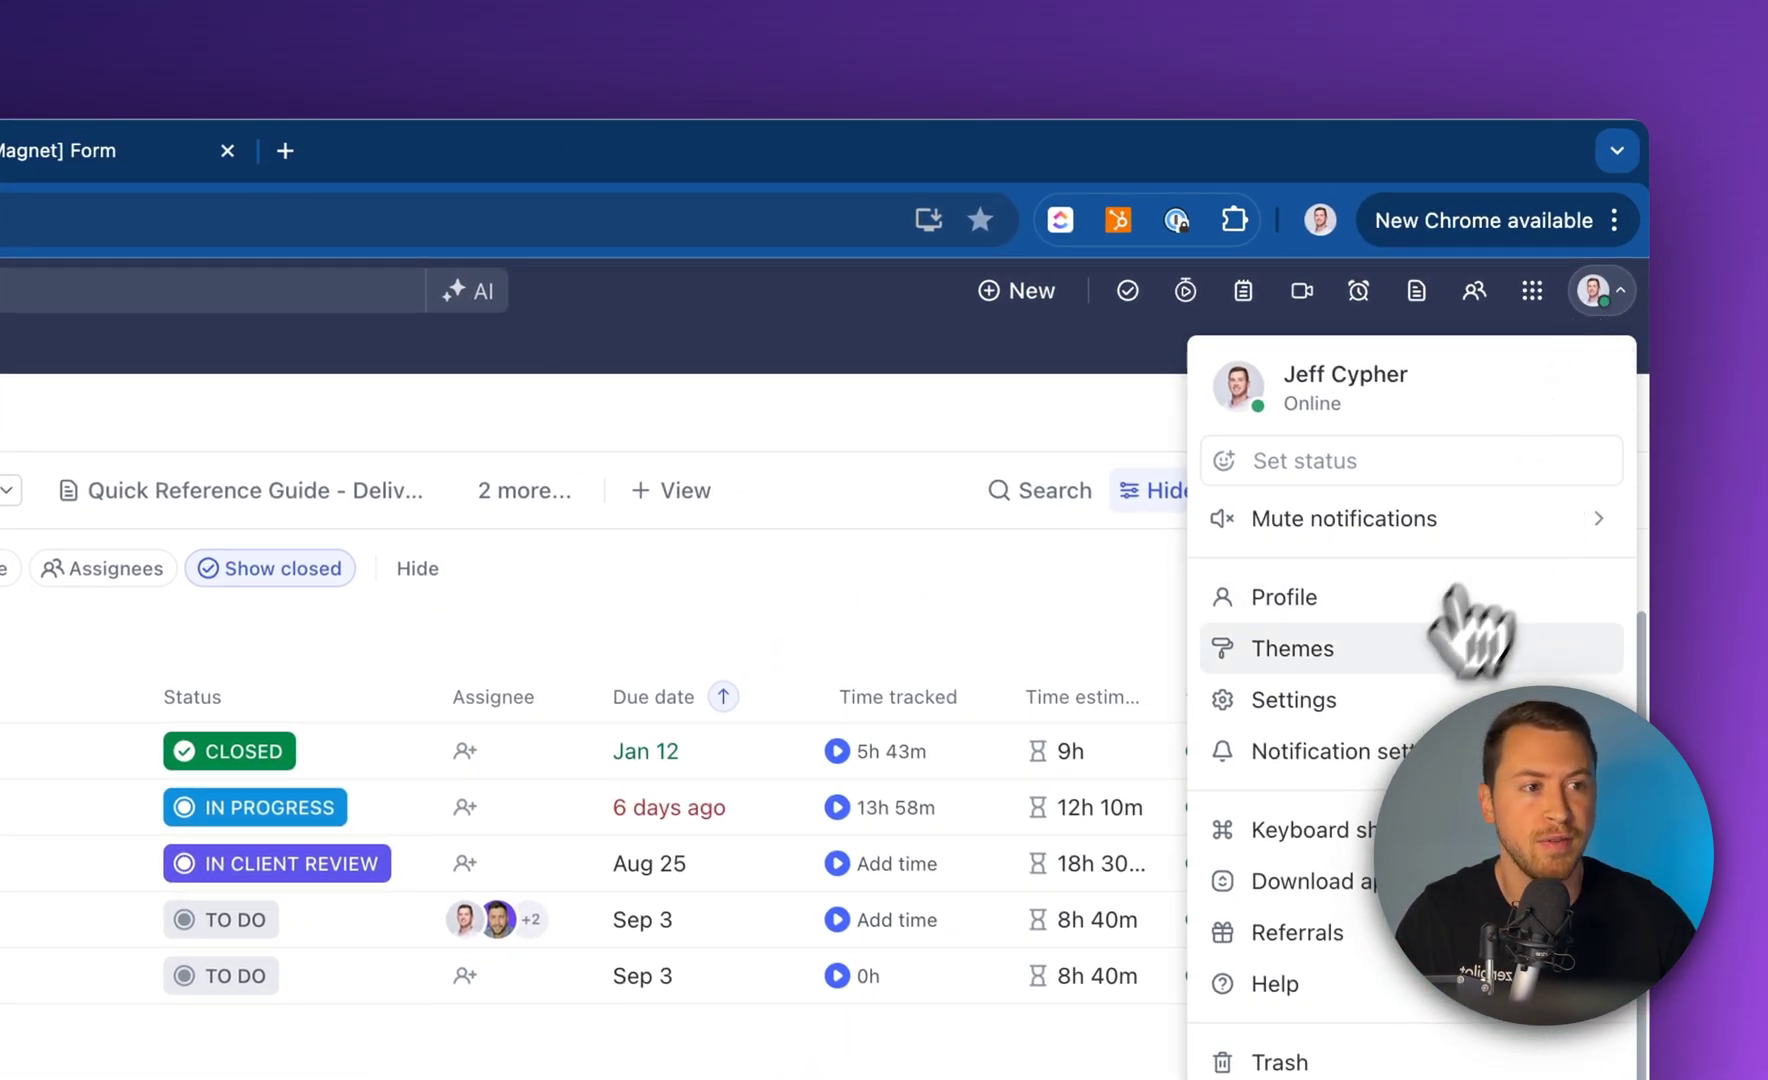
{"action": "left_click", "coordinate": [1386, 703]}
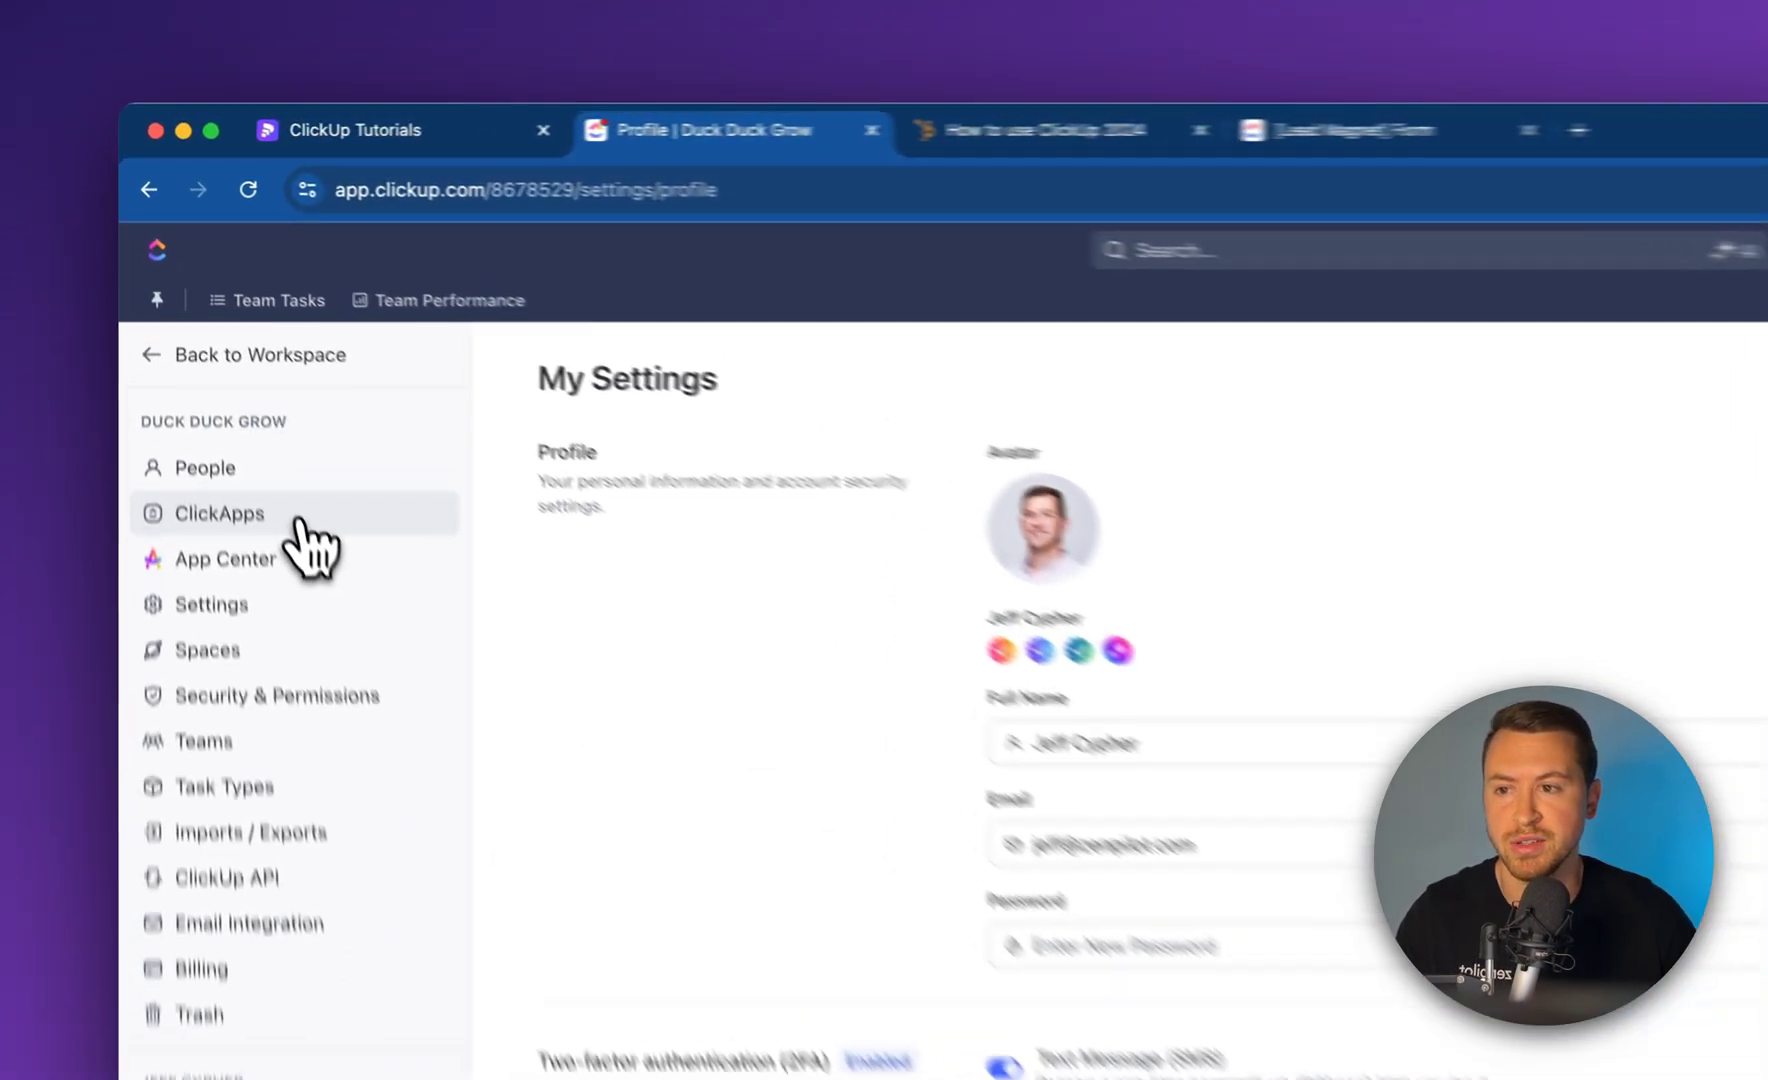
Filter ClickApps by 'Email' and switch on the Email ClickApp
{"action": "left_click", "coordinate": [224, 362]}
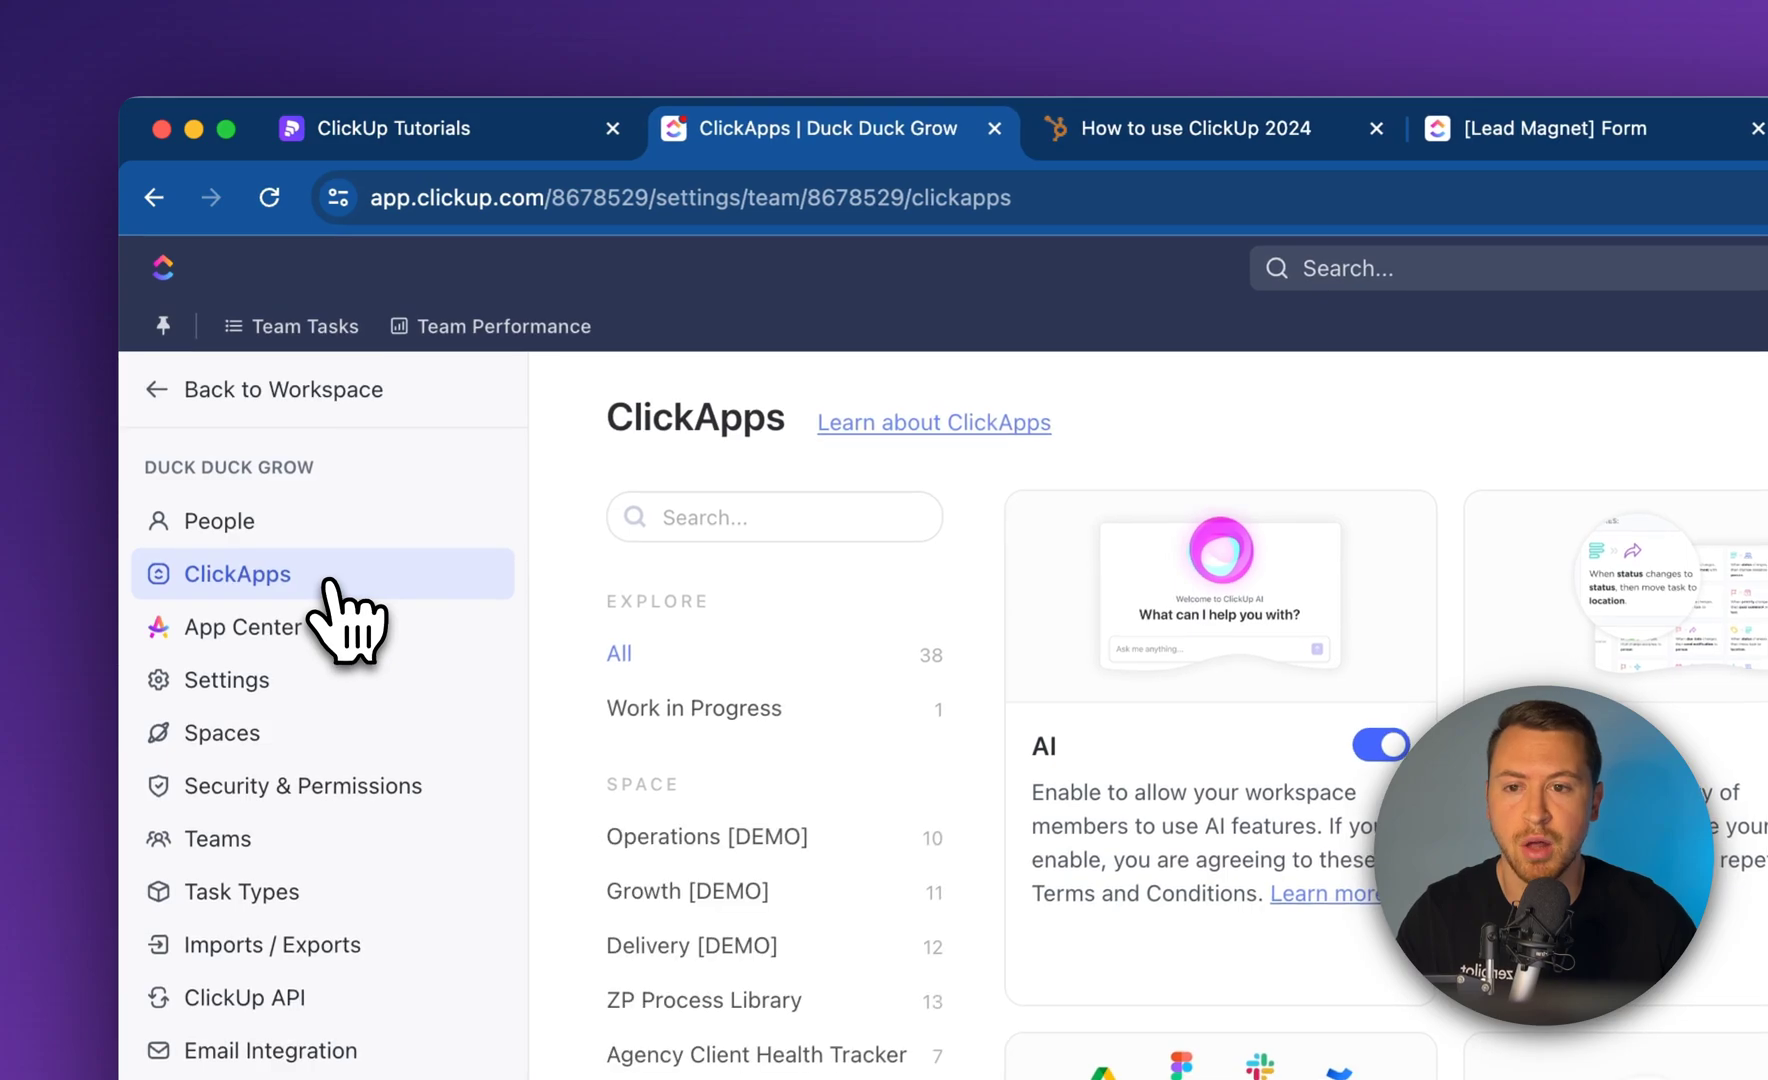
{"action": "left_click", "coordinate": [694, 510]}
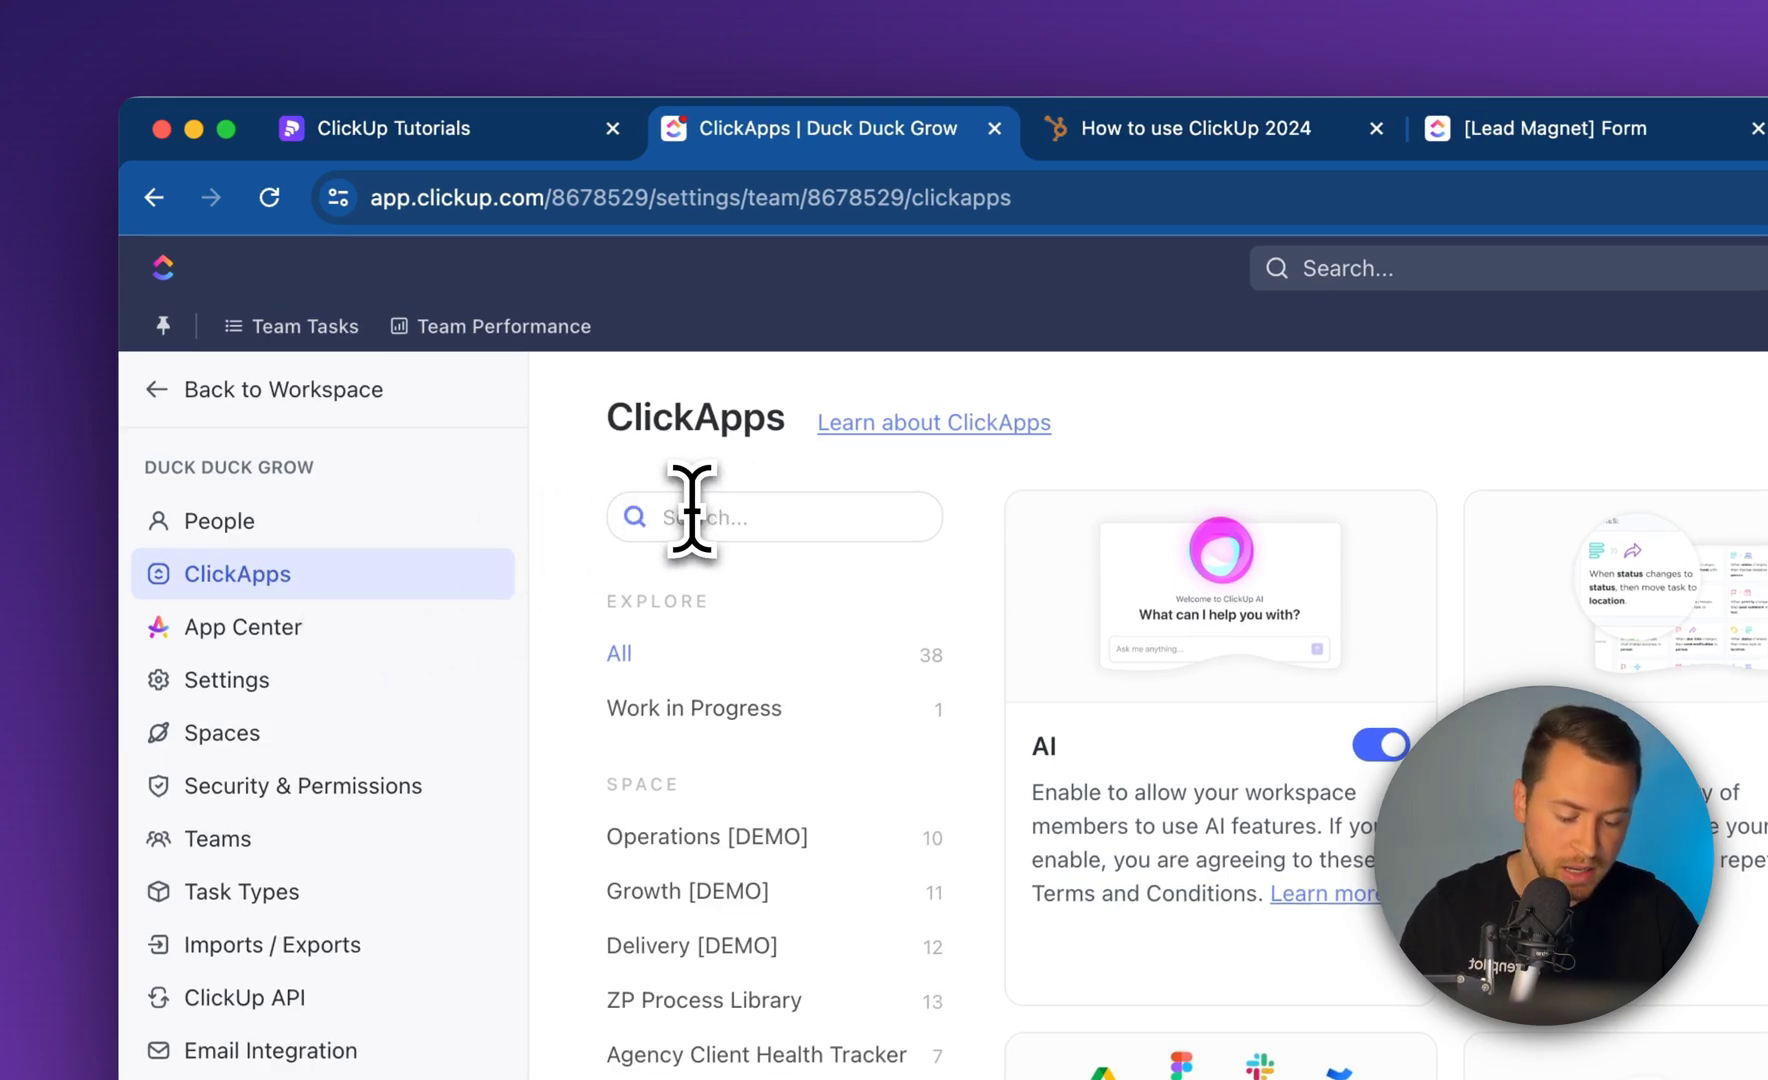
{"action": "type", "text": "Email"}
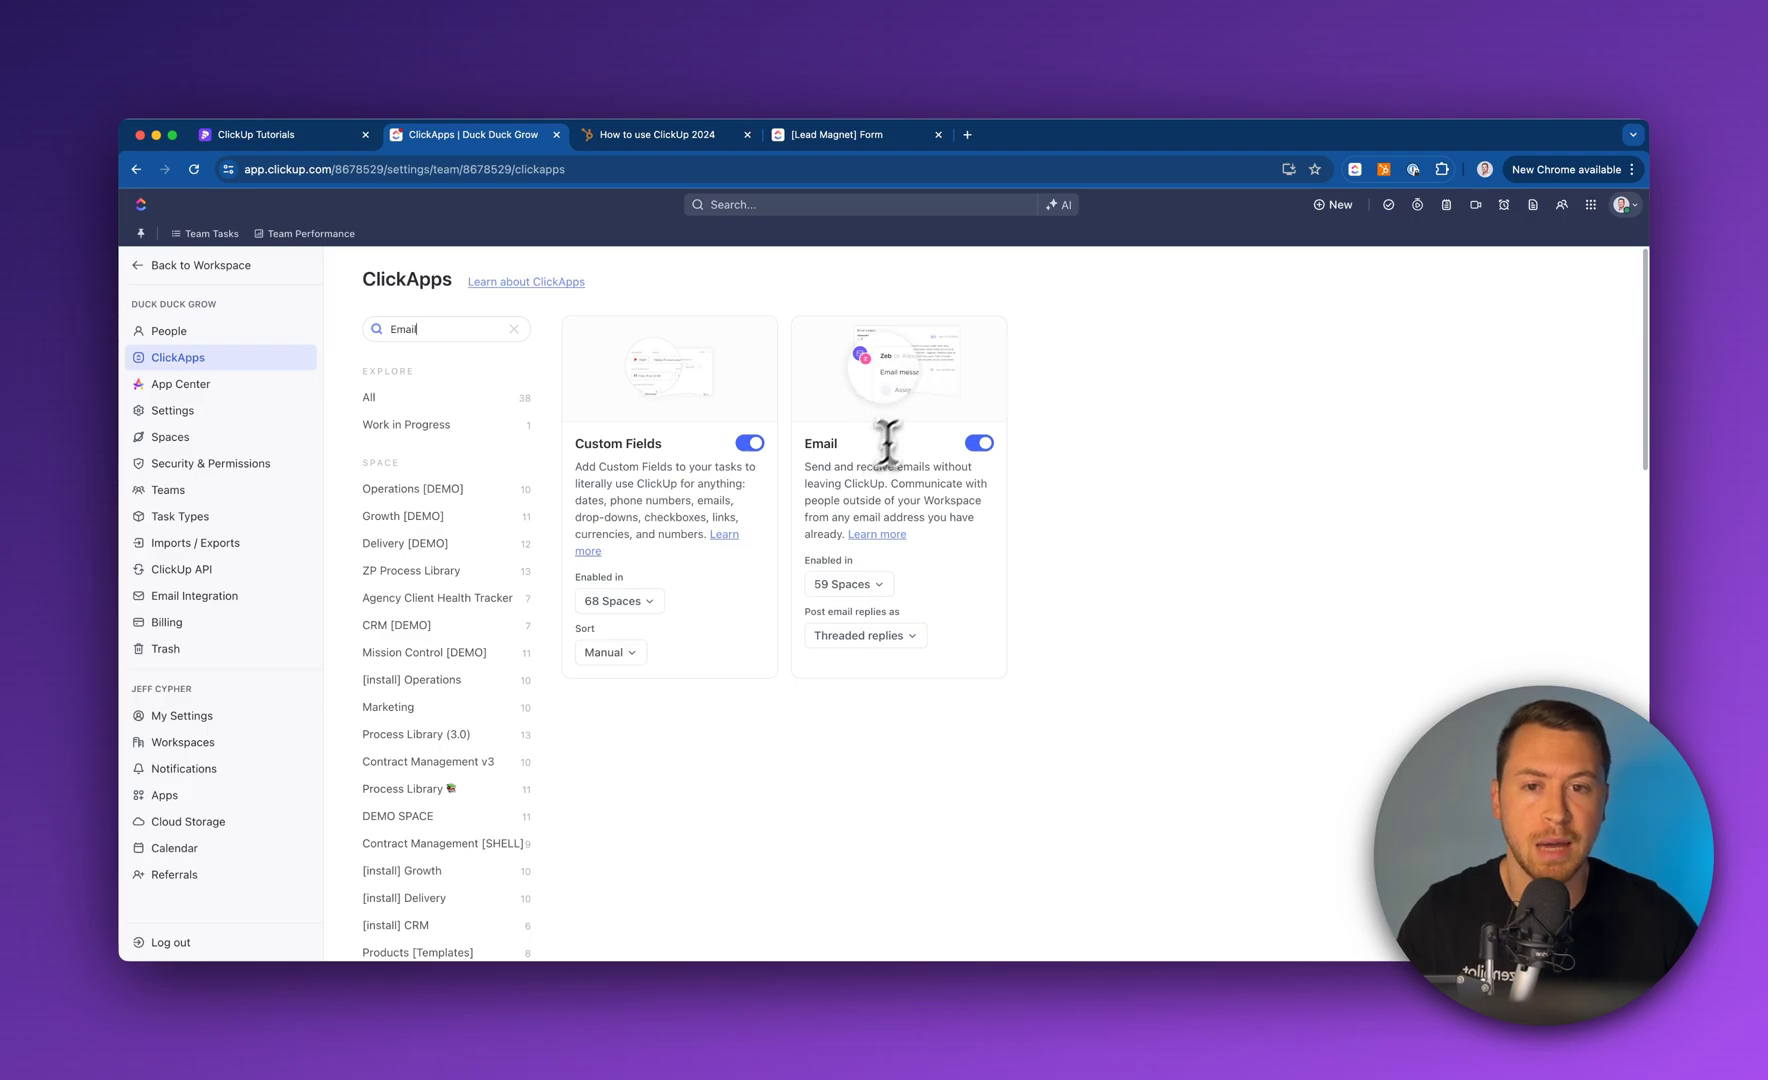
{"action": "left_click", "coordinate": [980, 444]}
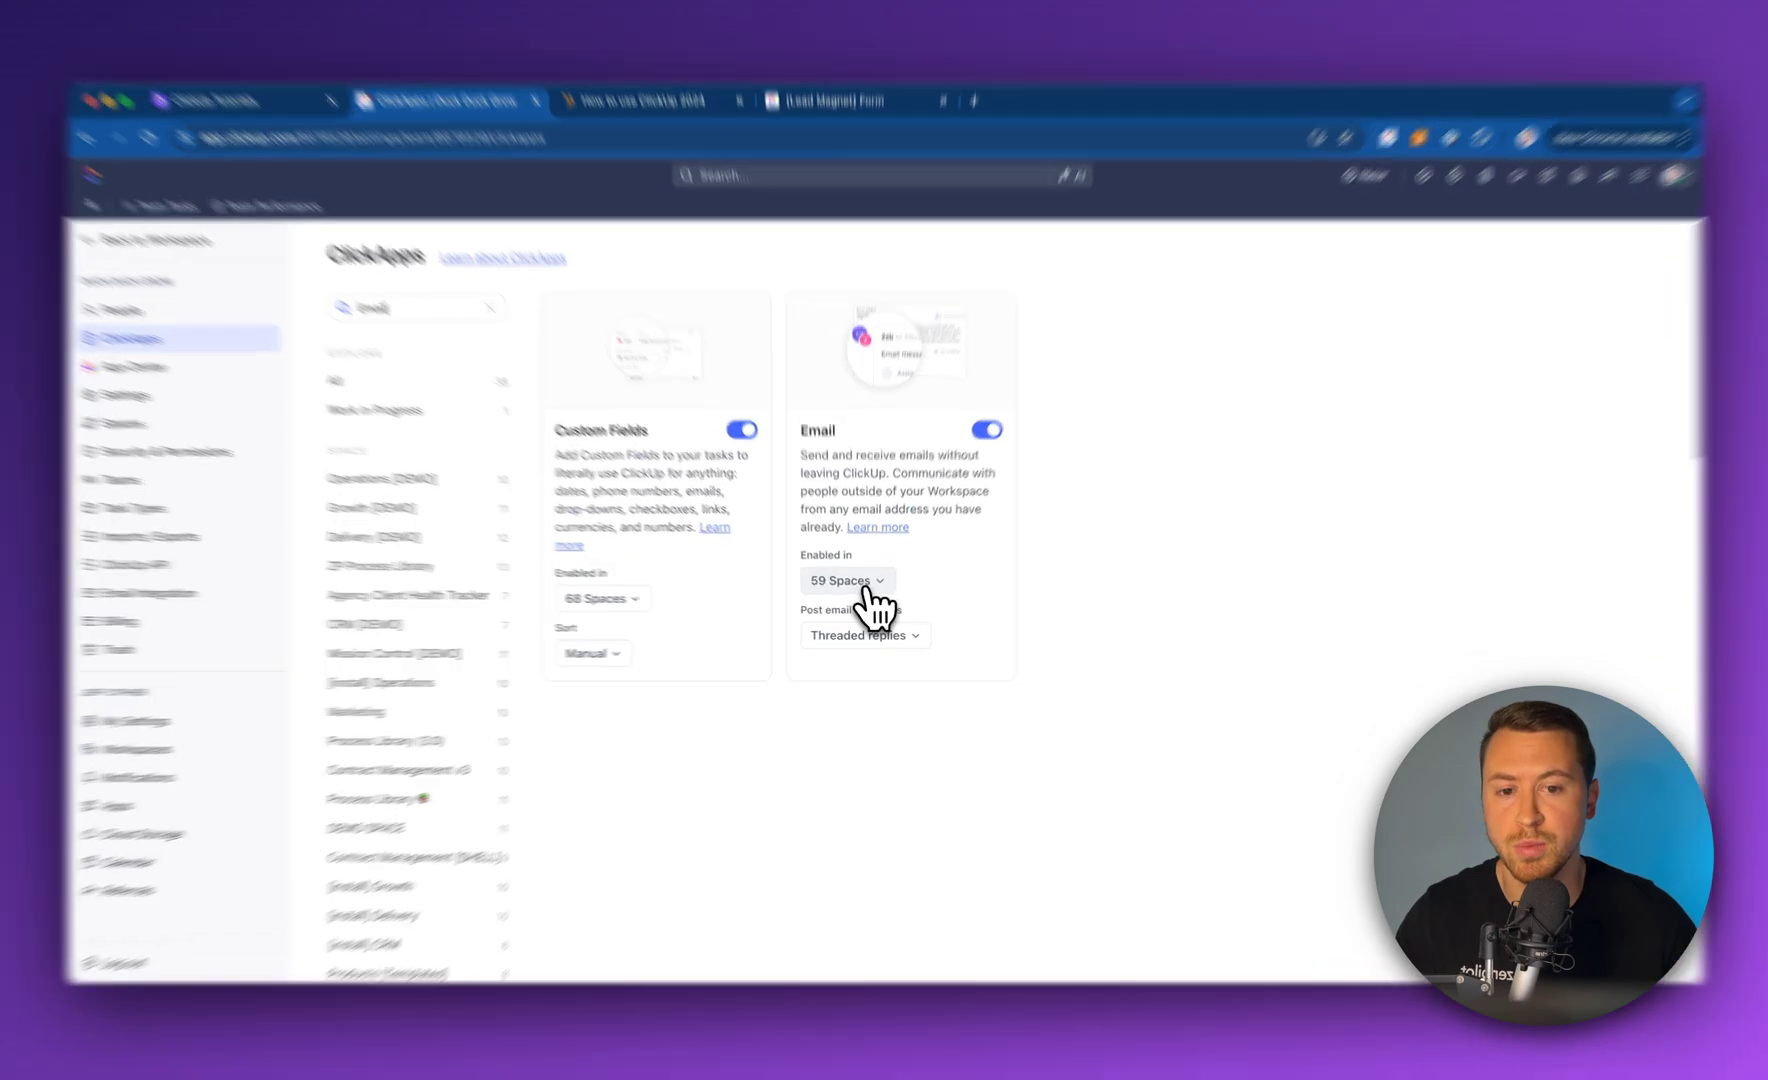
{"action": "left_click", "coordinate": [865, 588]}
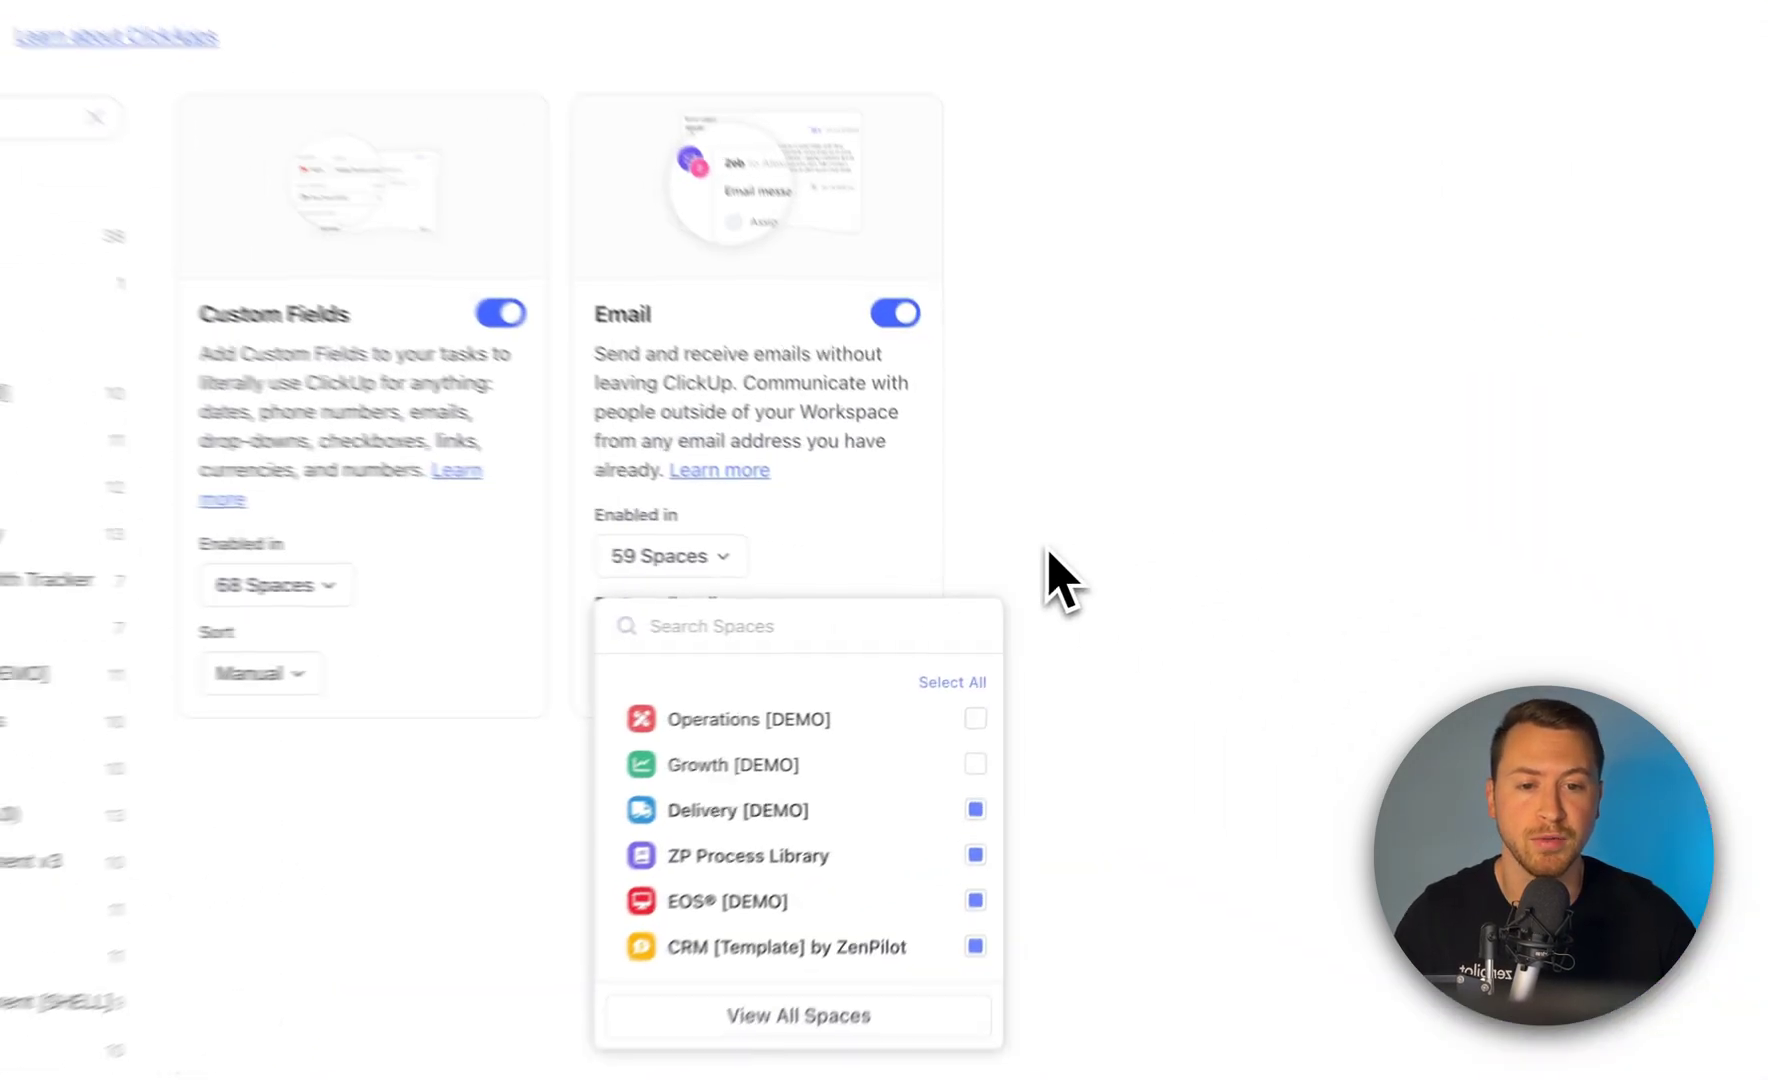
{"action": "left_click", "coordinate": [1066, 577]}
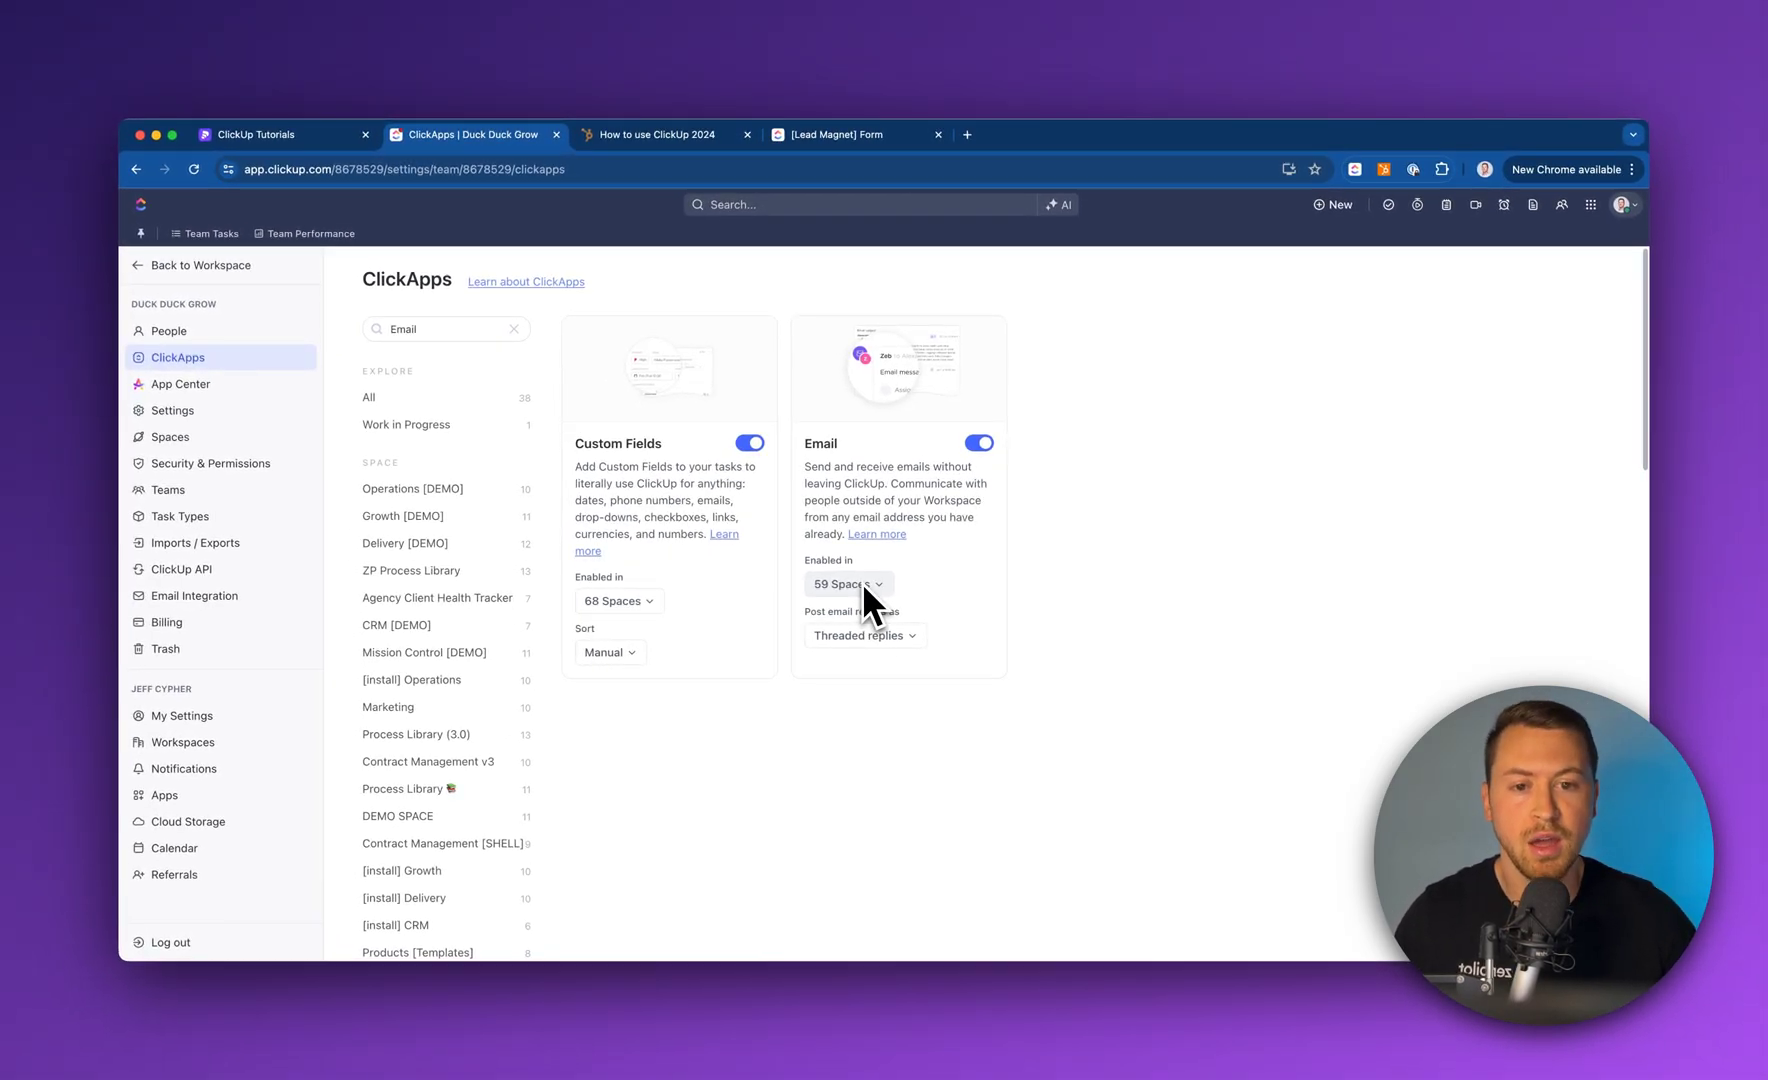
{"action": "left_click", "coordinate": [882, 638]}
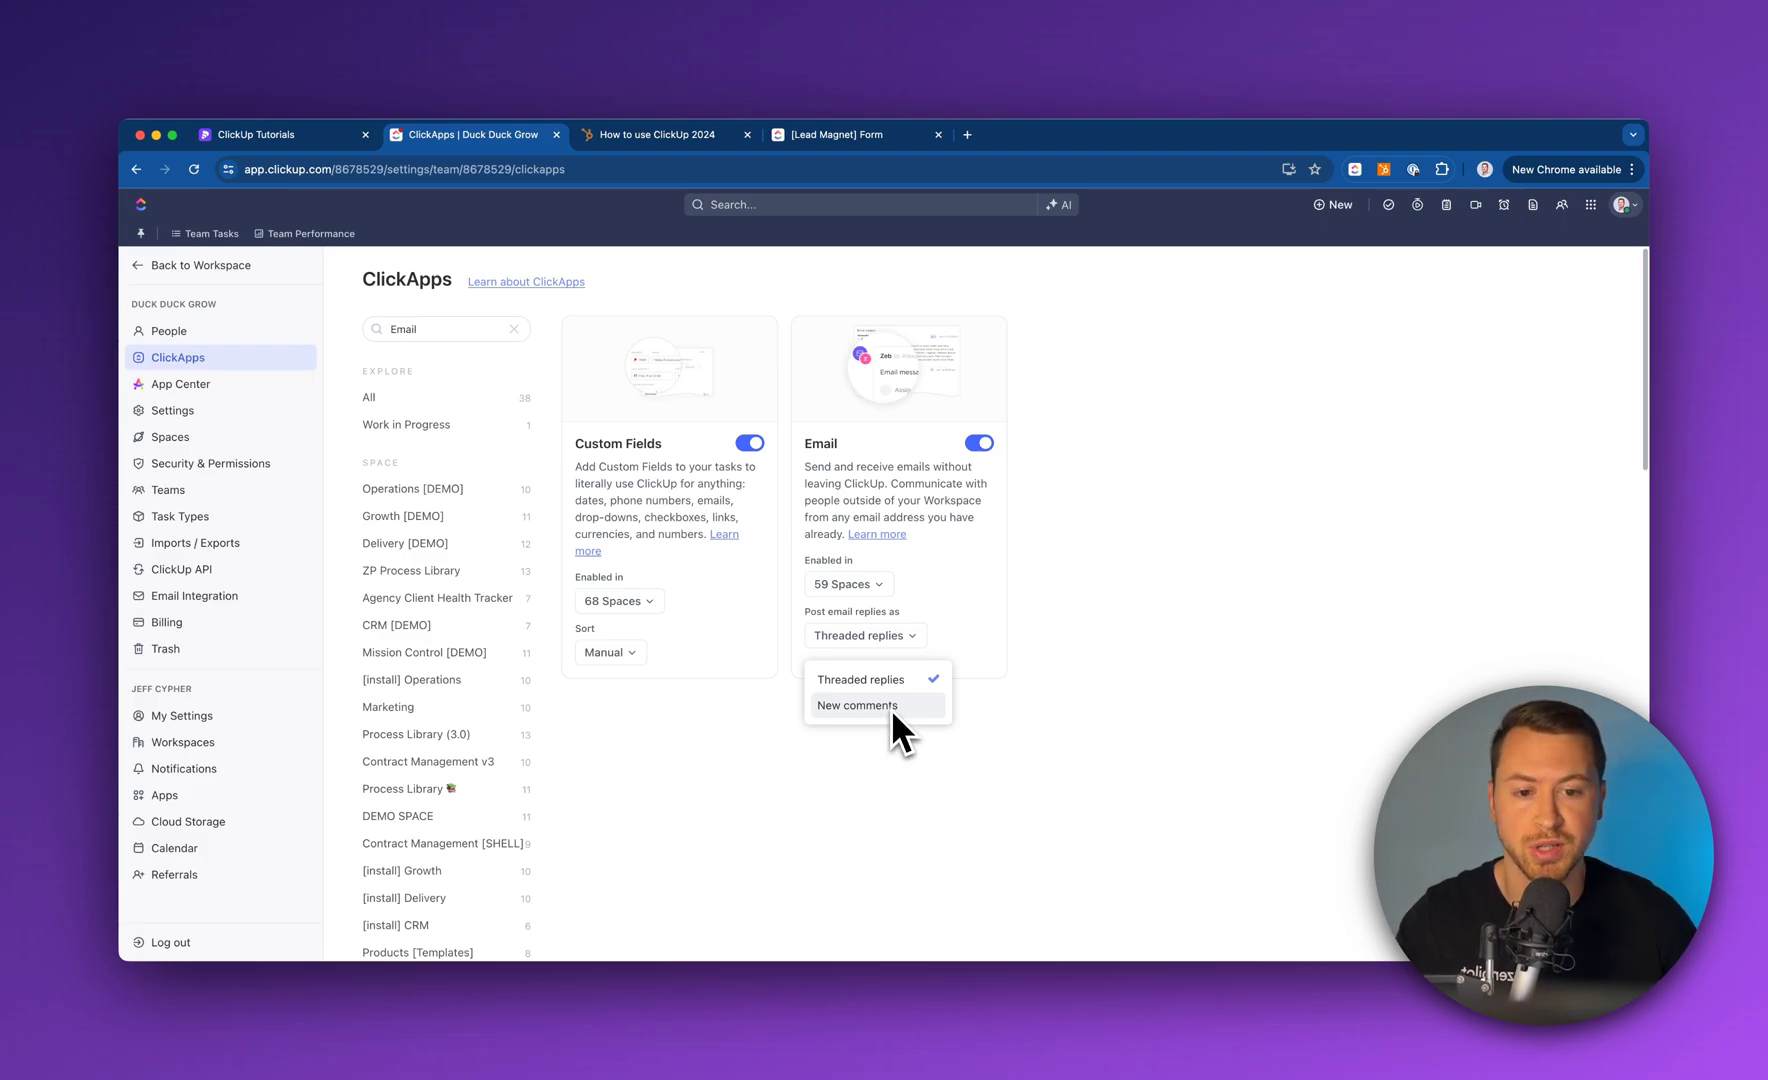
{"action": "left_click", "coordinate": [1066, 690]}
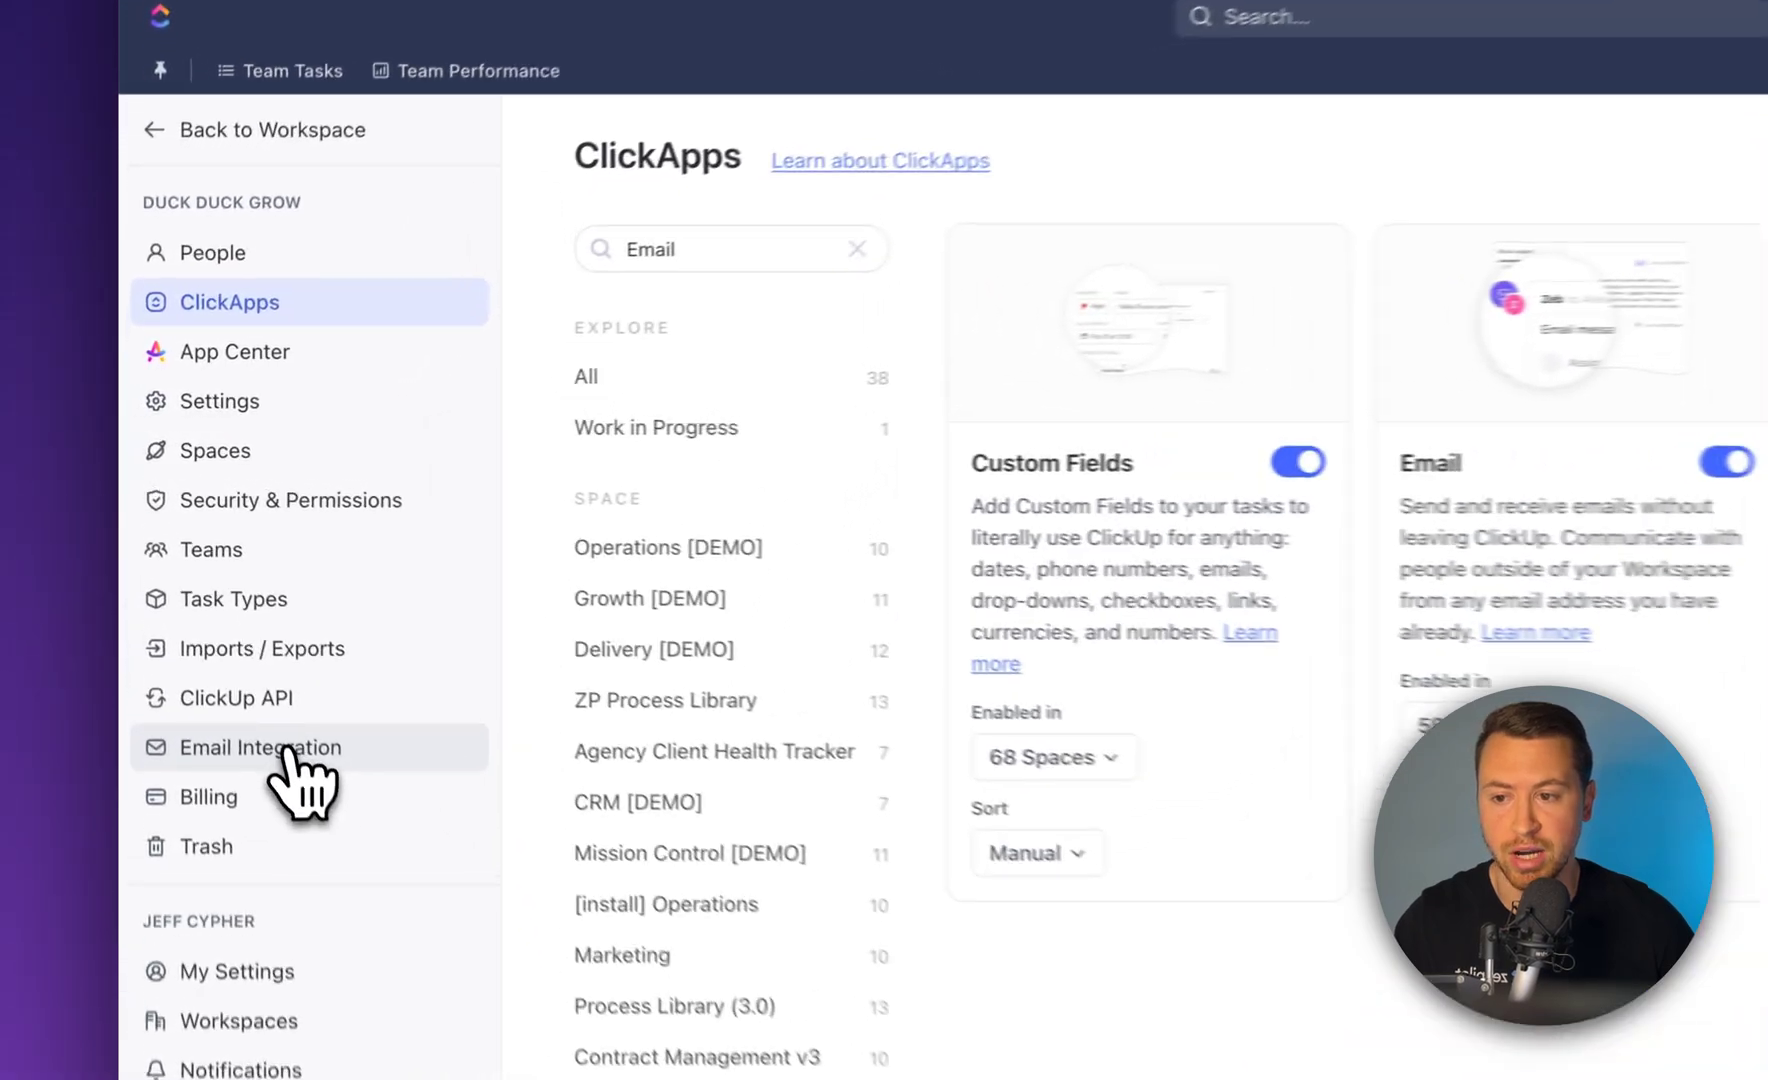
Open Email Integration, view the add-account sign-in providers, then cancel adding a new account
{"action": "left_click", "coordinate": [209, 598]}
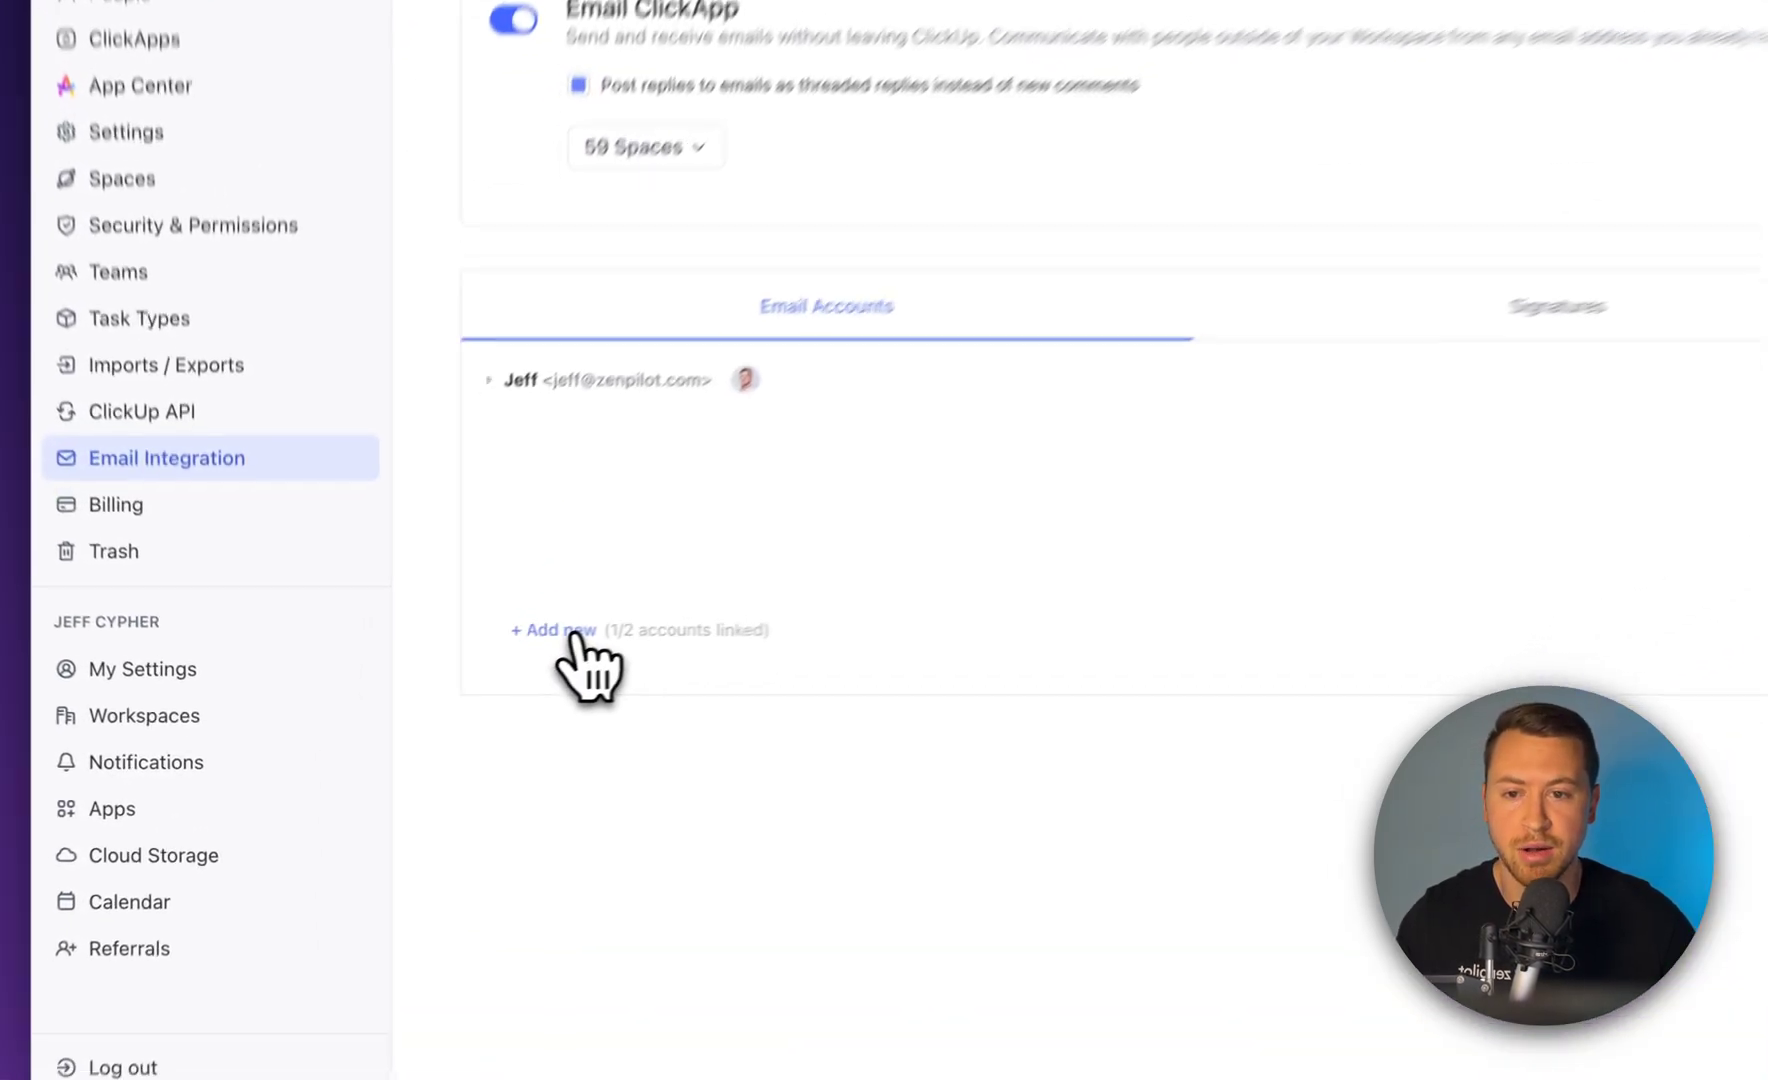
{"action": "left_click", "coordinate": [418, 694]}
{"action": "scroll", "coordinate": [1133, 533], "scroll_direction": "down", "scroll_amount": 3}
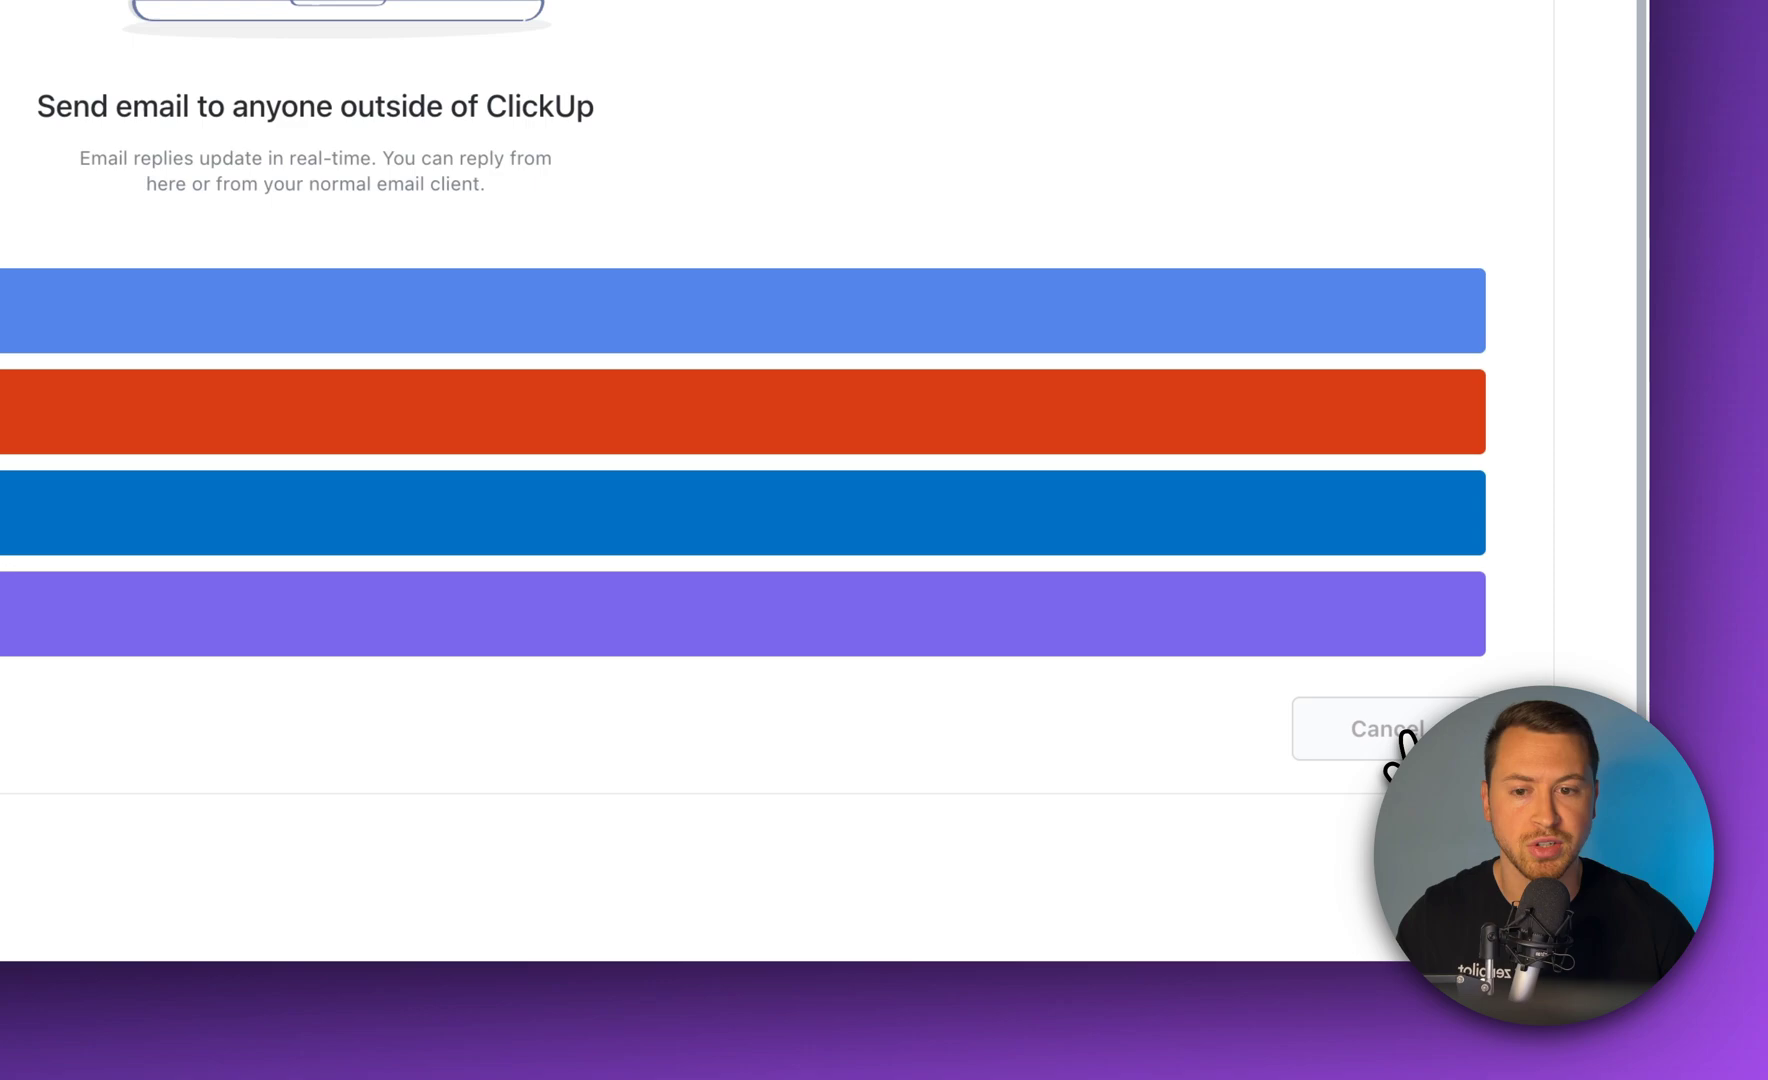
{"action": "left_click", "coordinate": [1398, 745]}
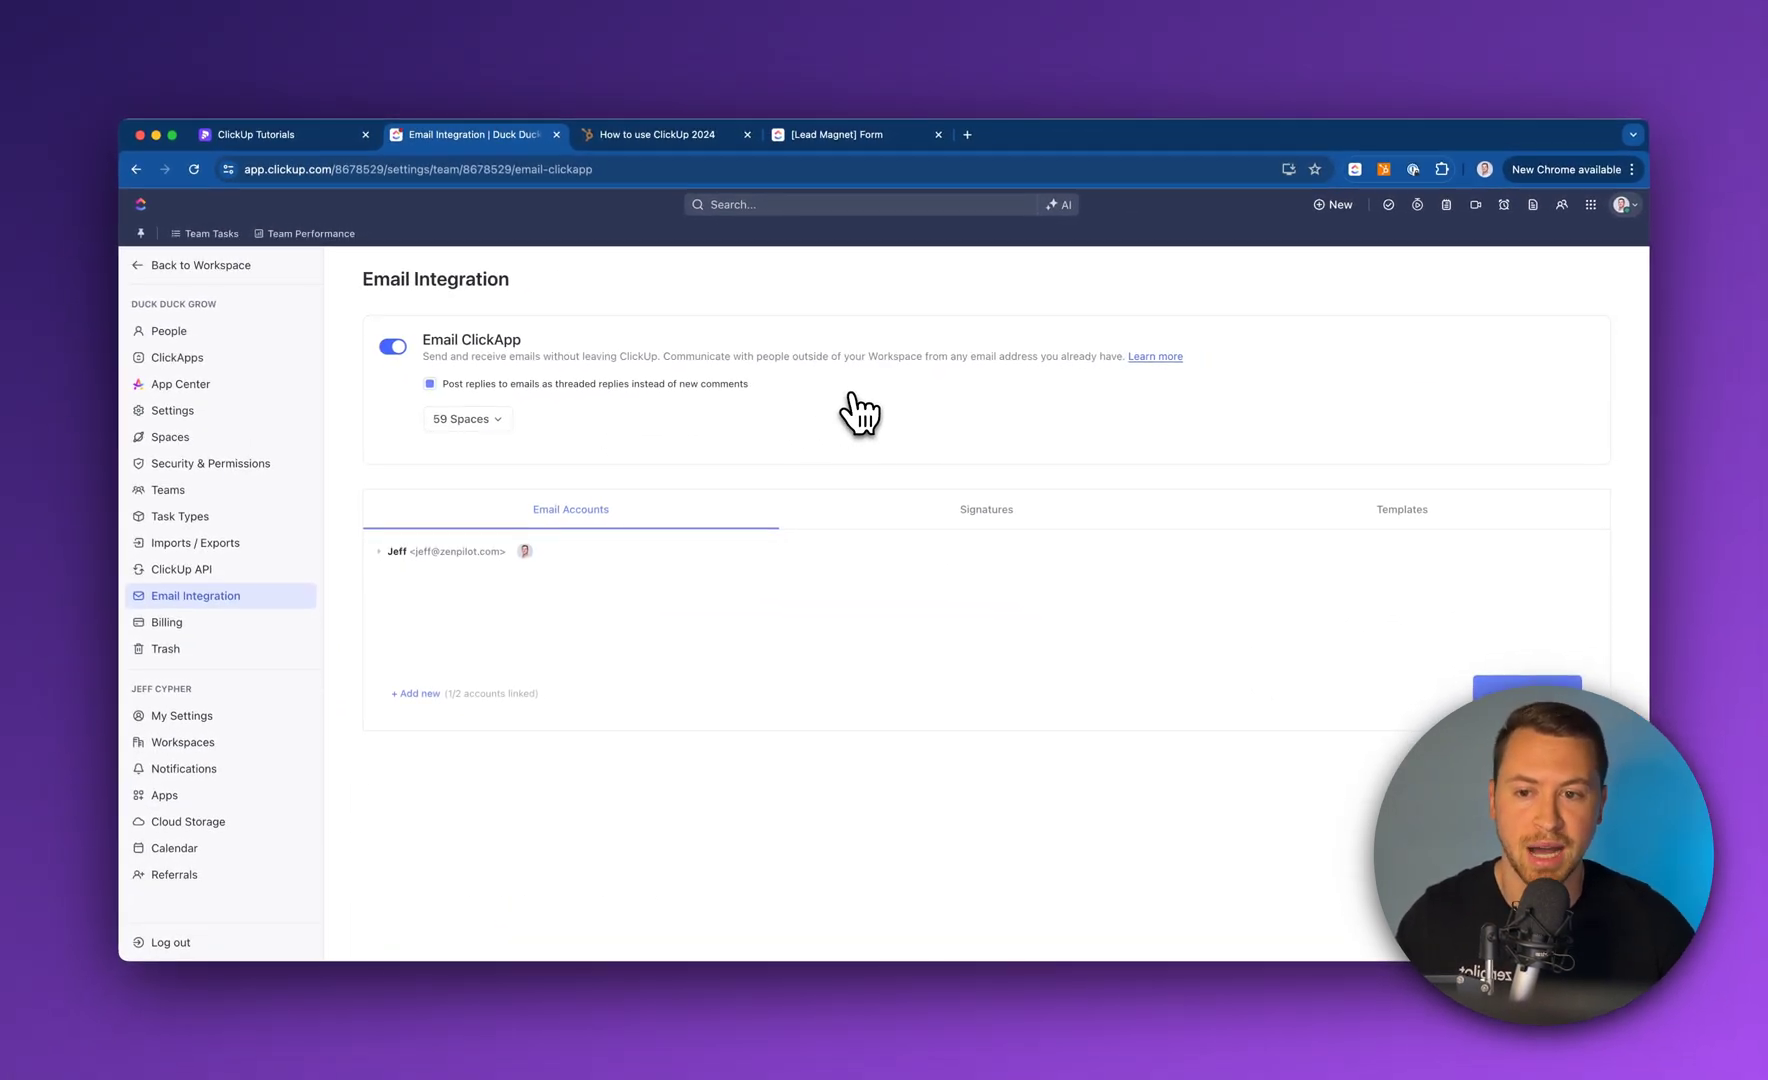
Set People that can send on the linked email account to Choose people
{"action": "left_click", "coordinate": [396, 553]}
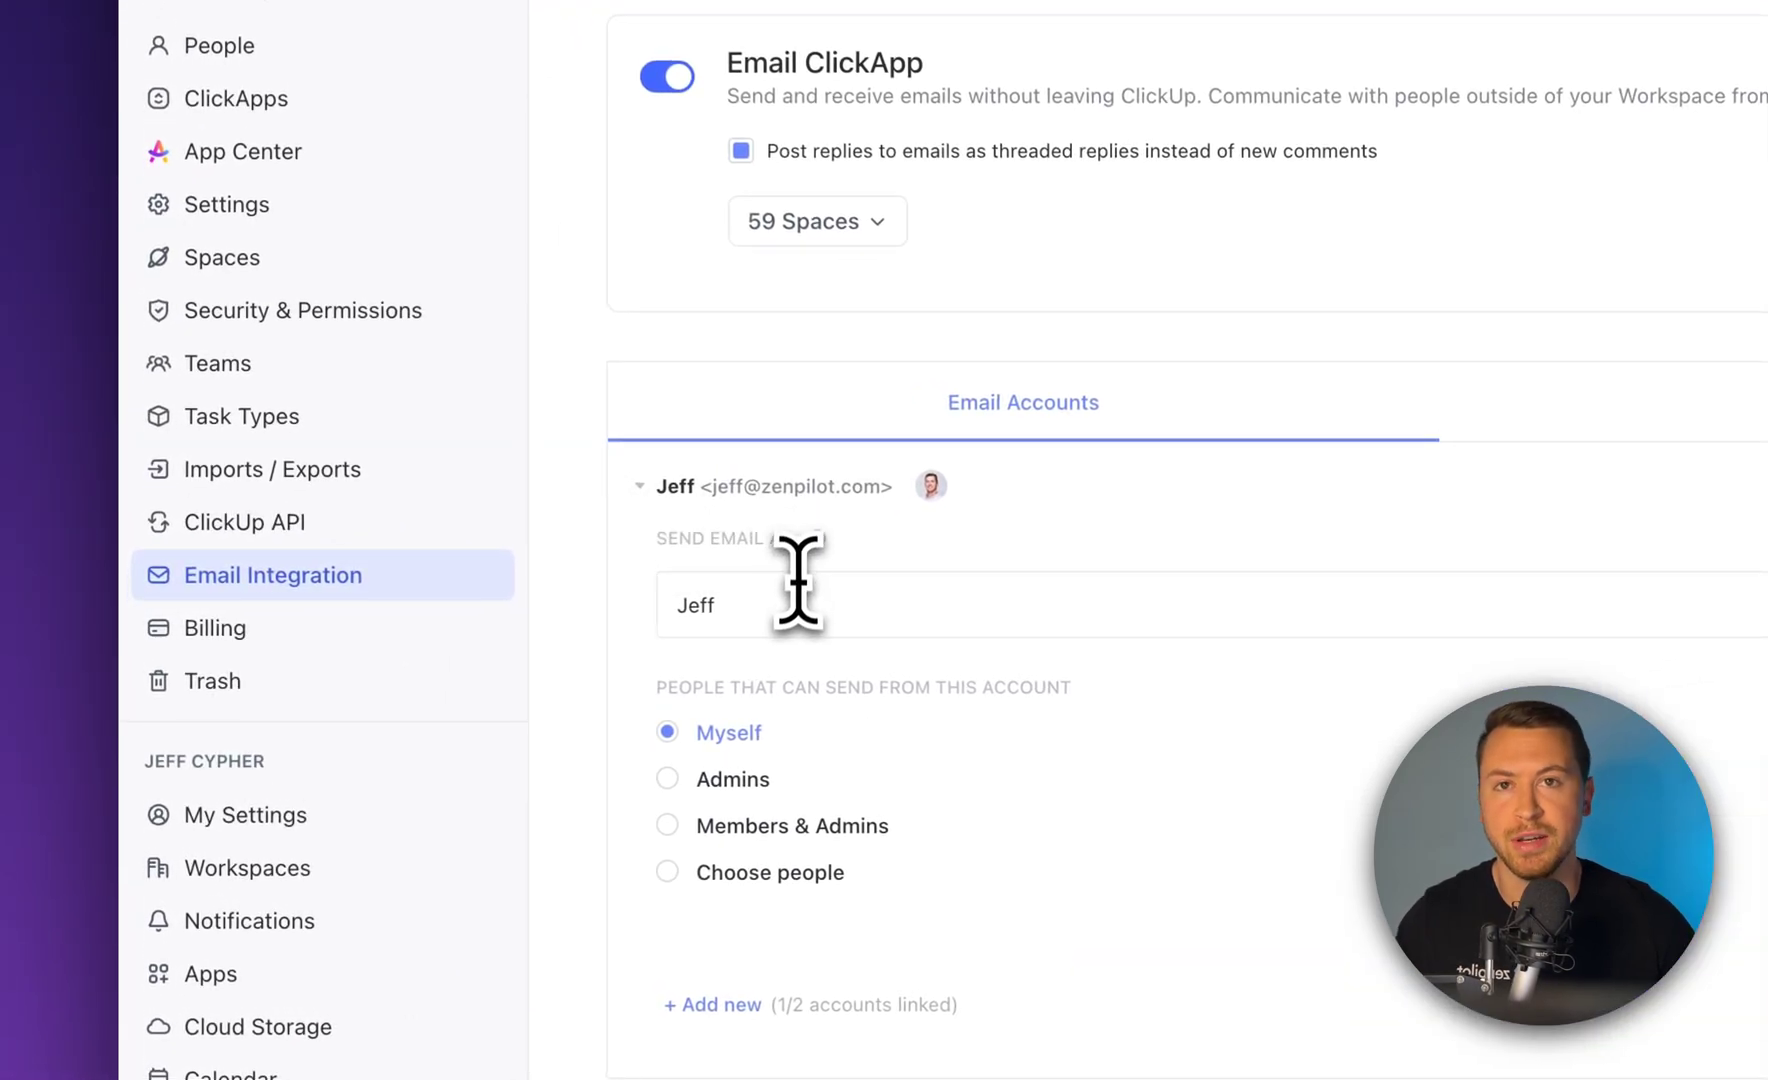
{"action": "double_click", "coordinate": [822, 598]}
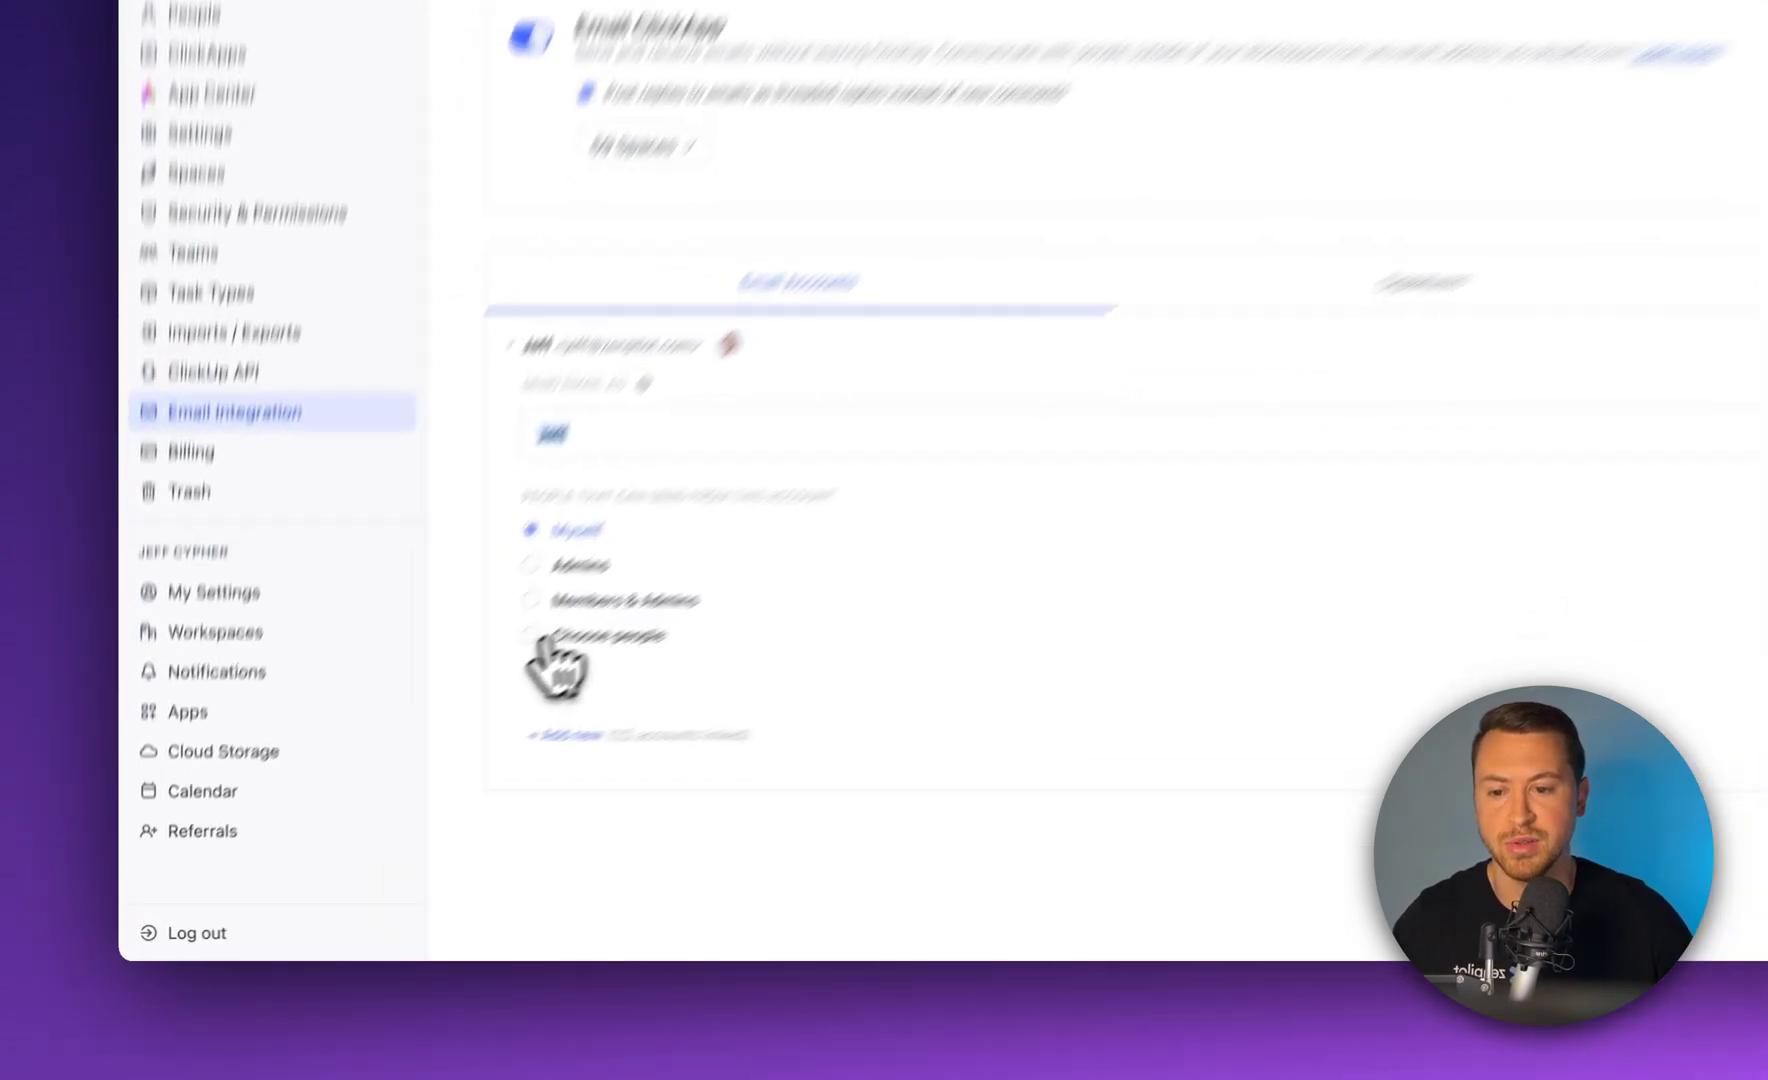
{"action": "left_click", "coordinate": [425, 744]}
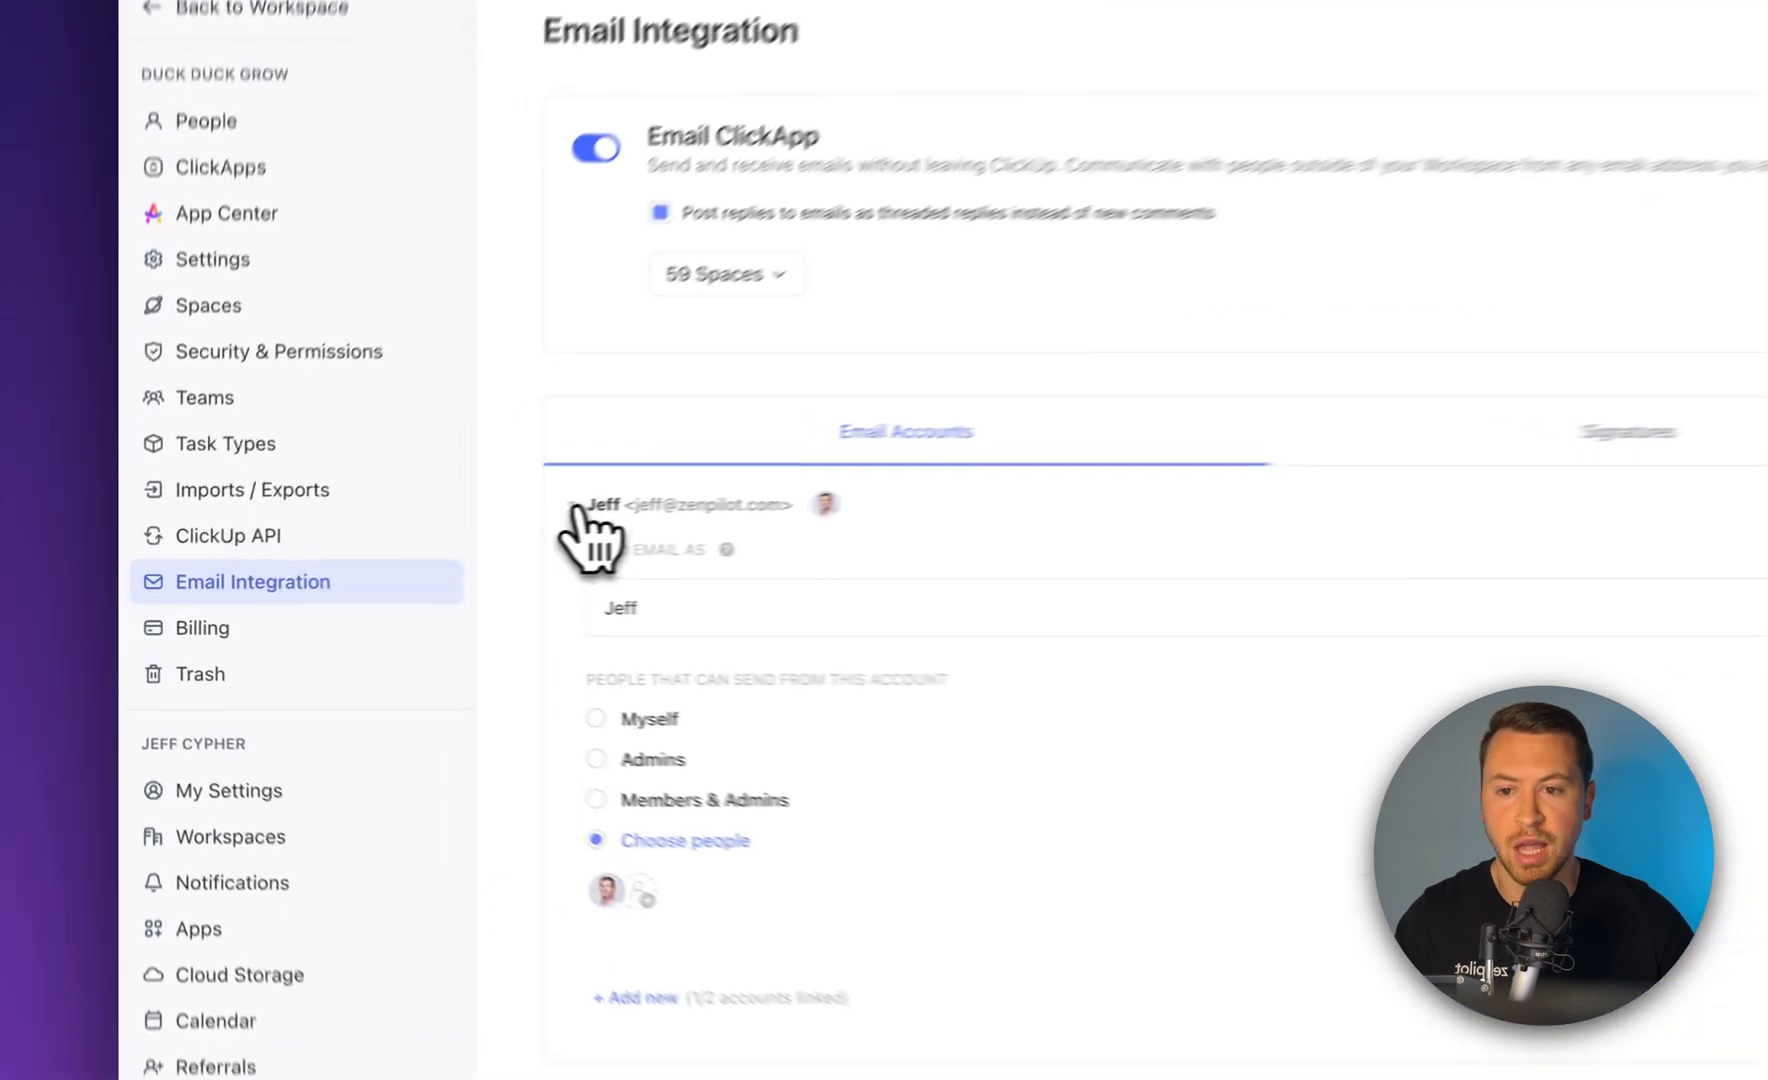
{"action": "left_click", "coordinate": [385, 552]}
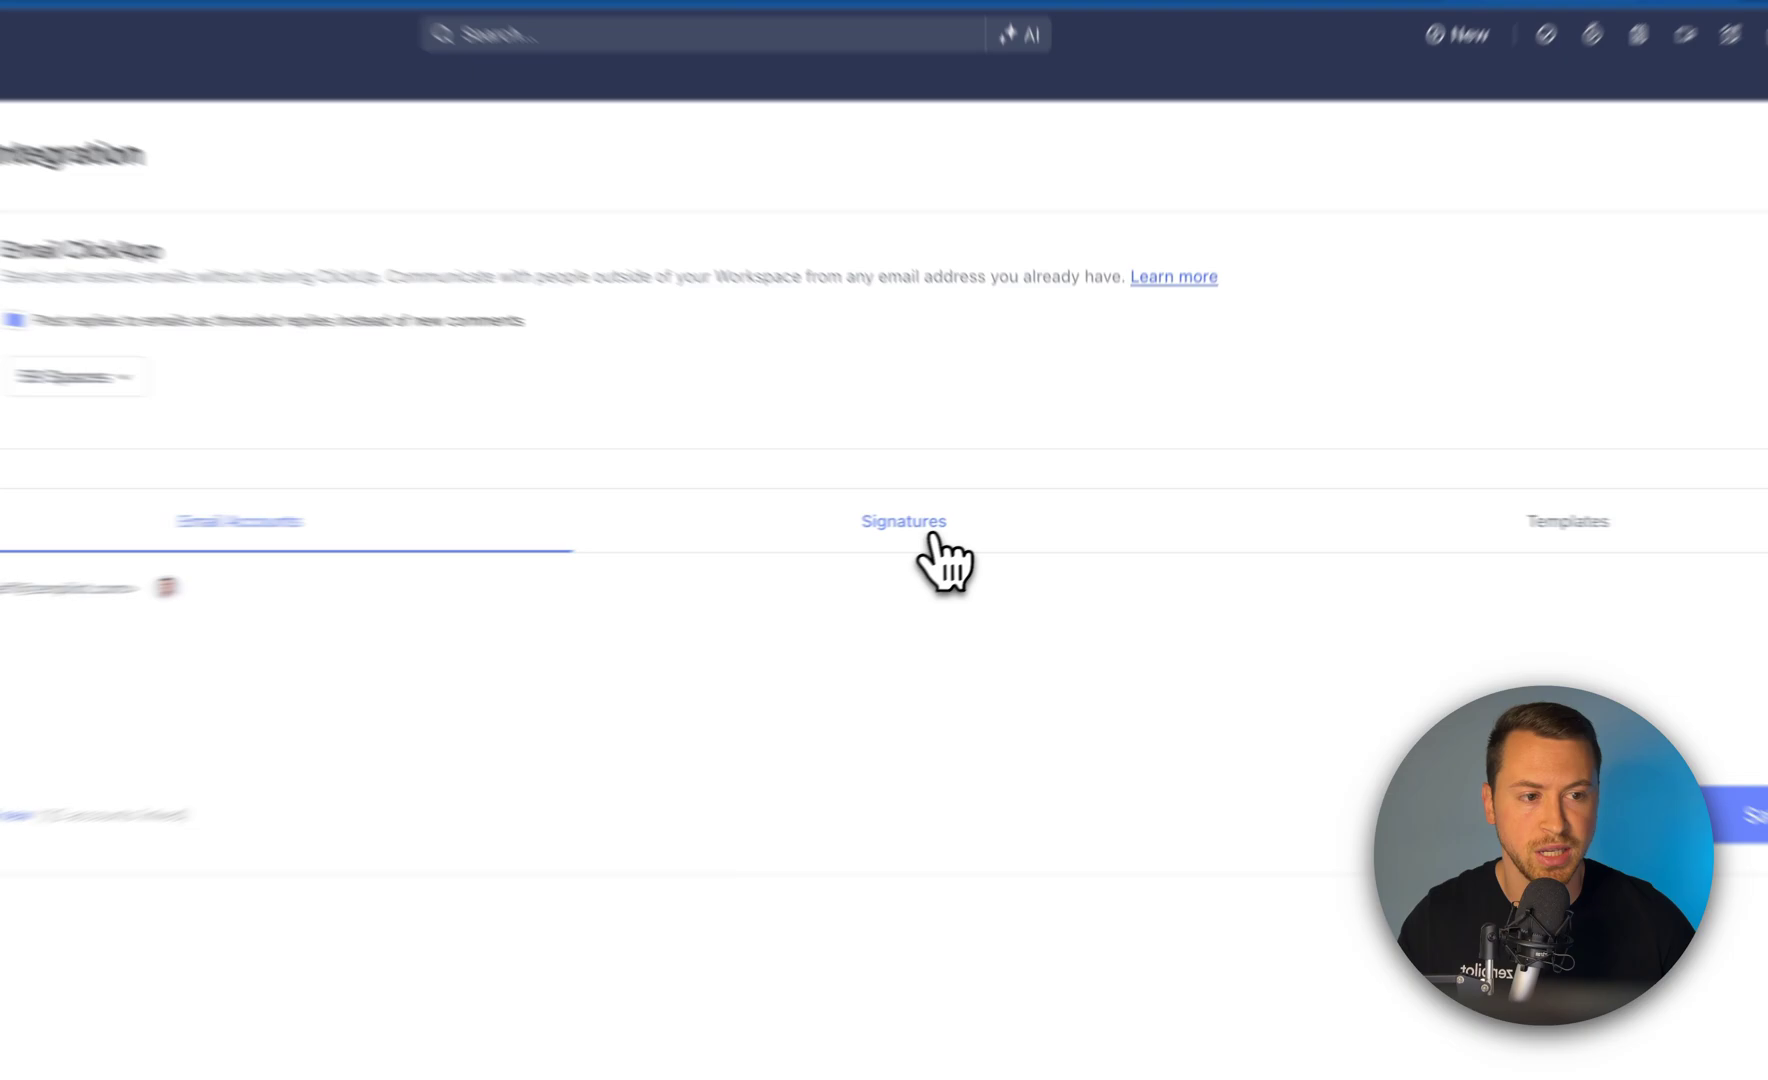
Open the personal signature, toggle rich text and HTML, and preview the Productivity Professor sign-off
{"action": "left_click", "coordinate": [974, 516]}
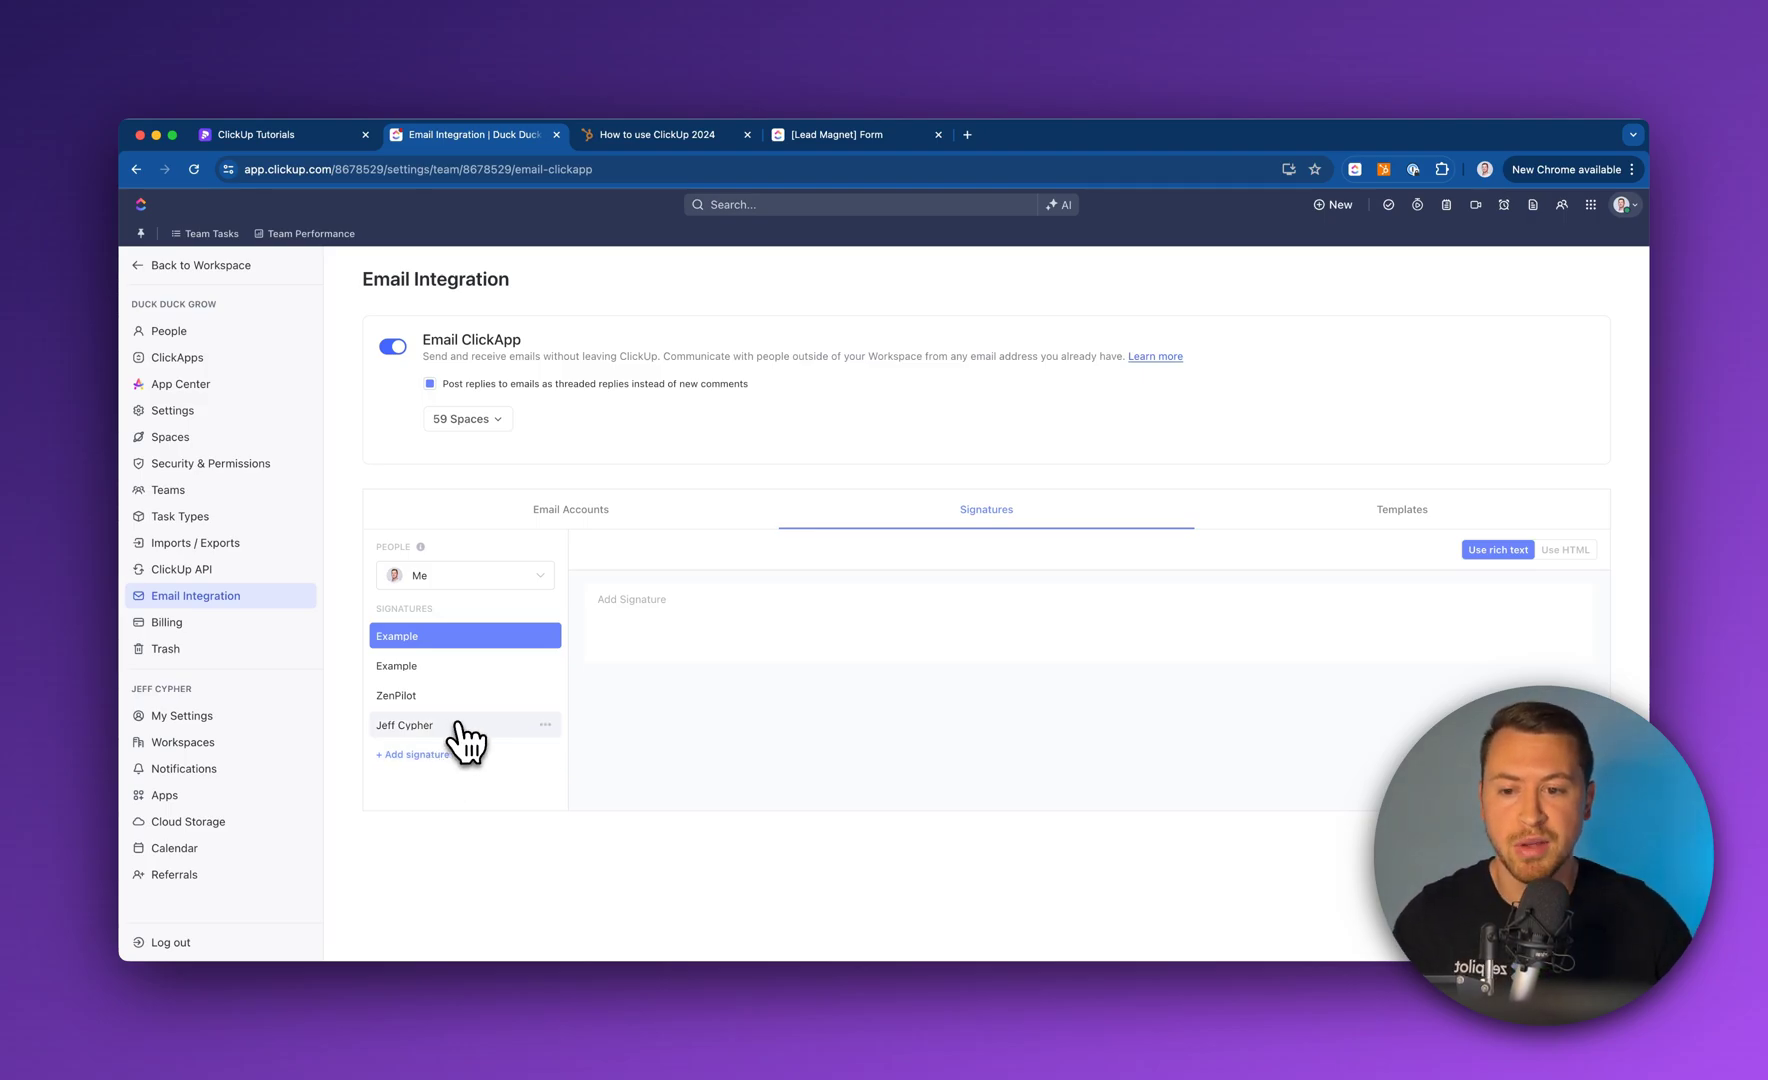
{"action": "left_click", "coordinate": [450, 726]}
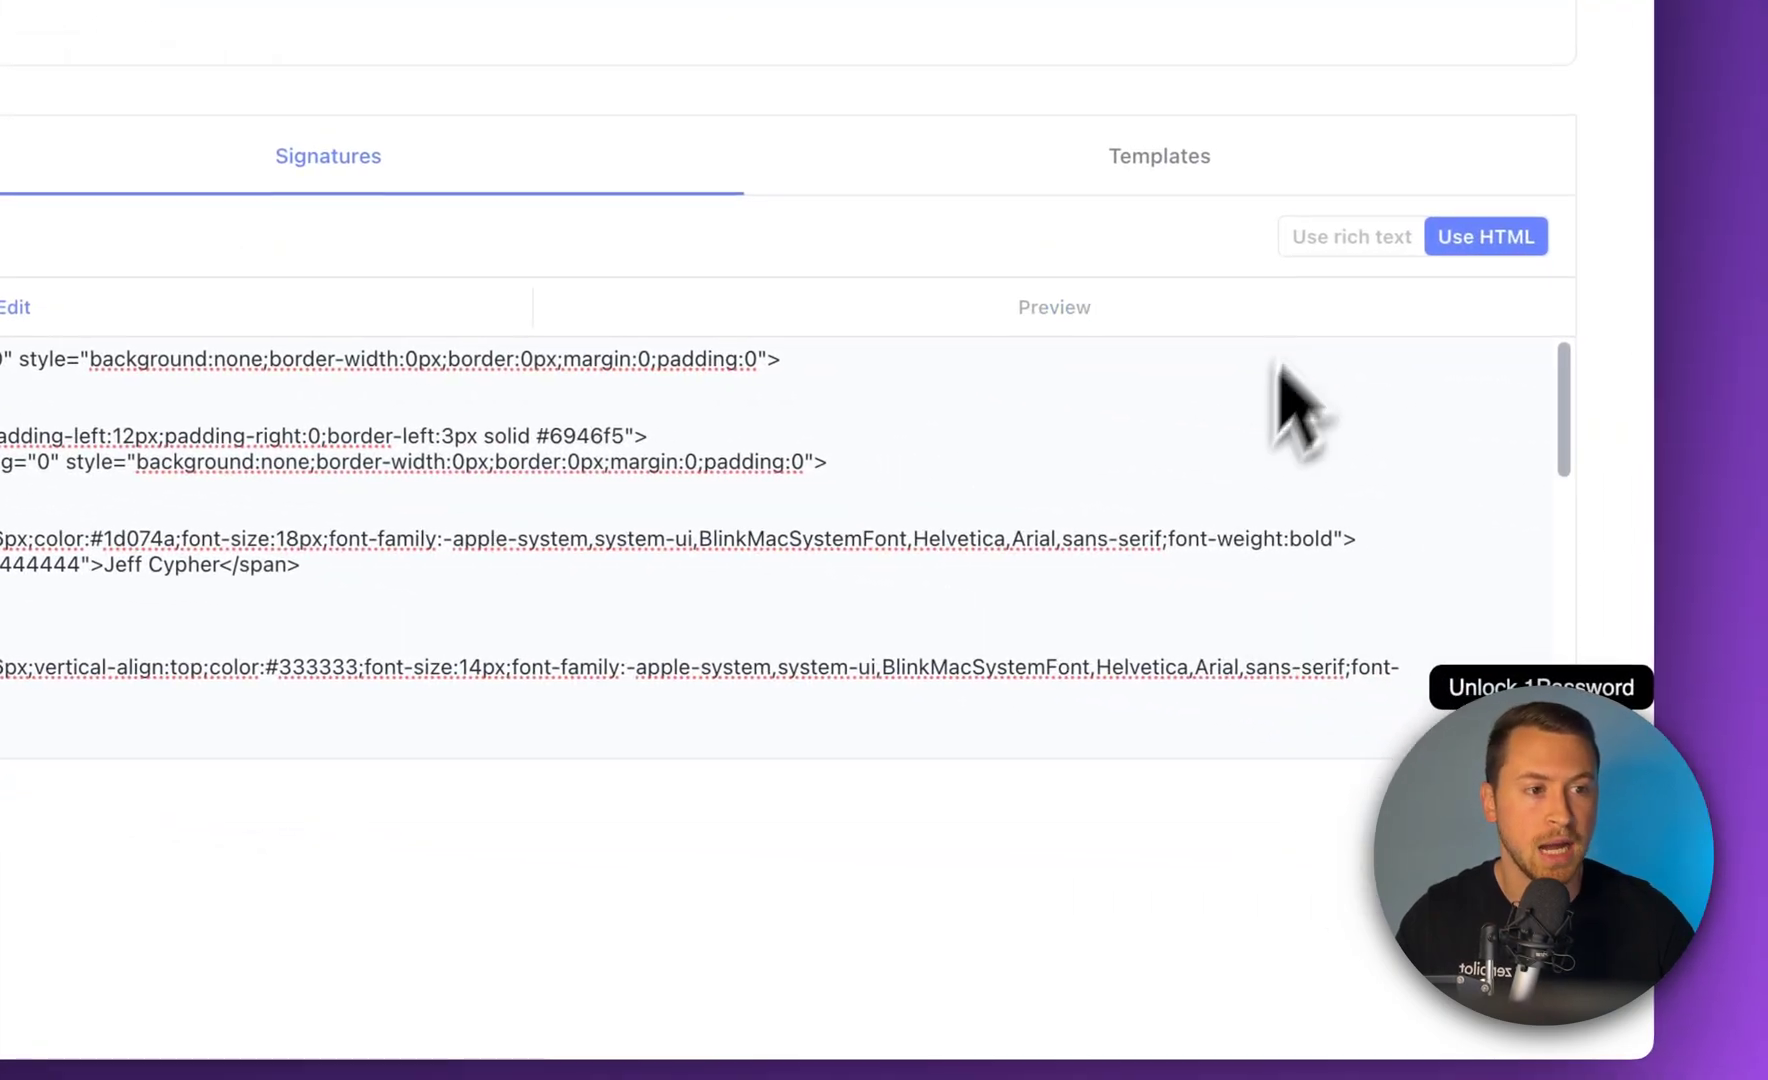
{"action": "left_click", "coordinate": [1360, 237]}
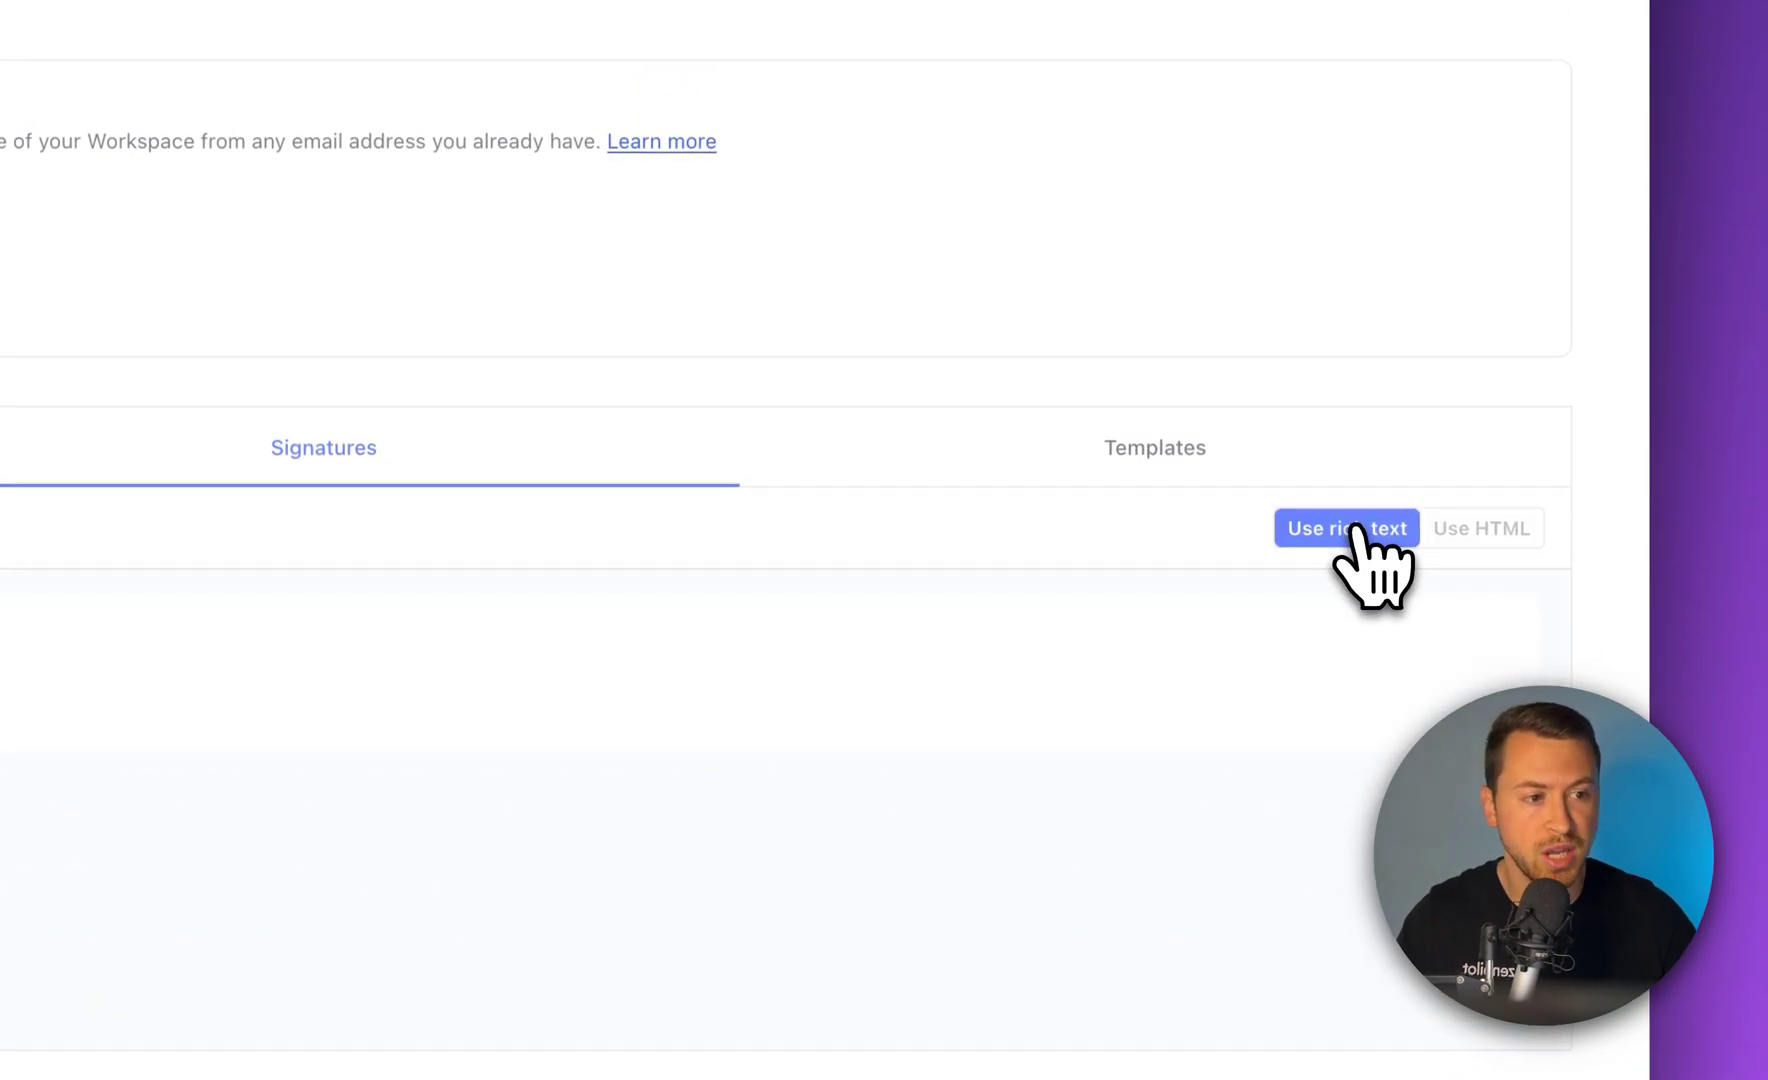
{"action": "left_click", "coordinate": [1482, 530]}
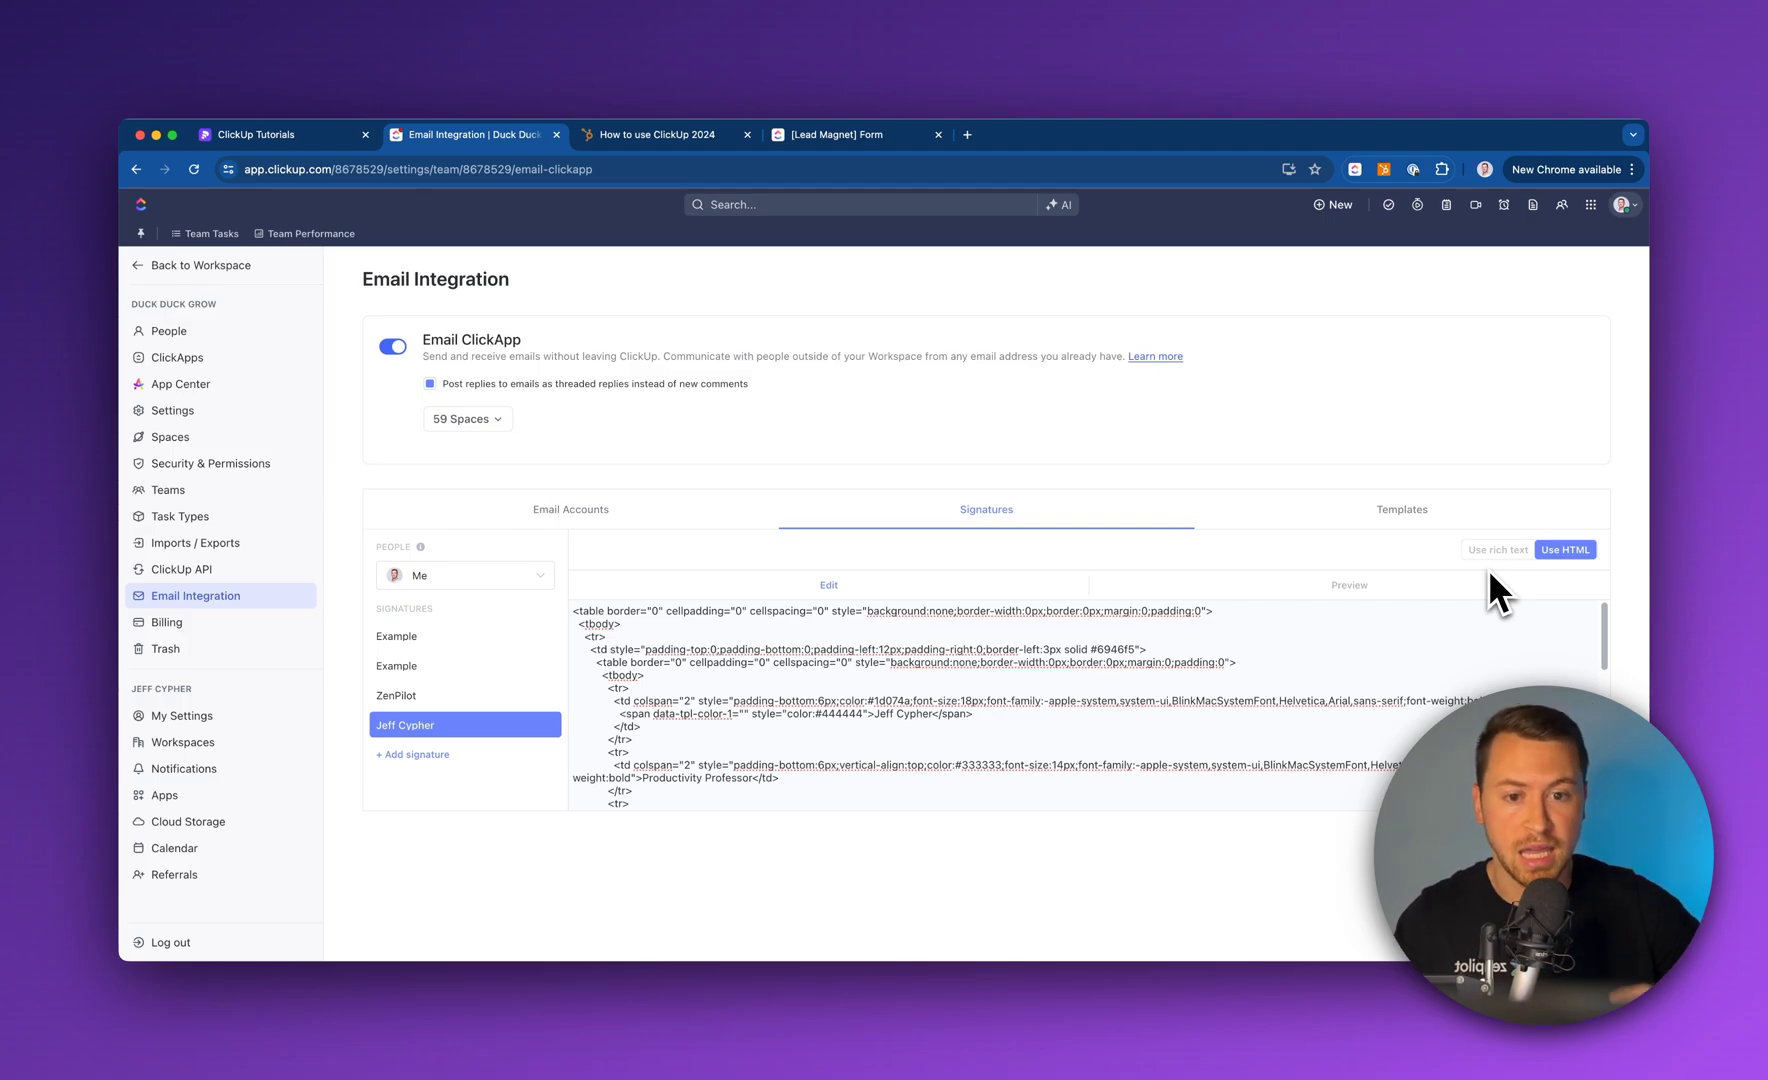
{"action": "left_click", "coordinate": [1348, 590]}
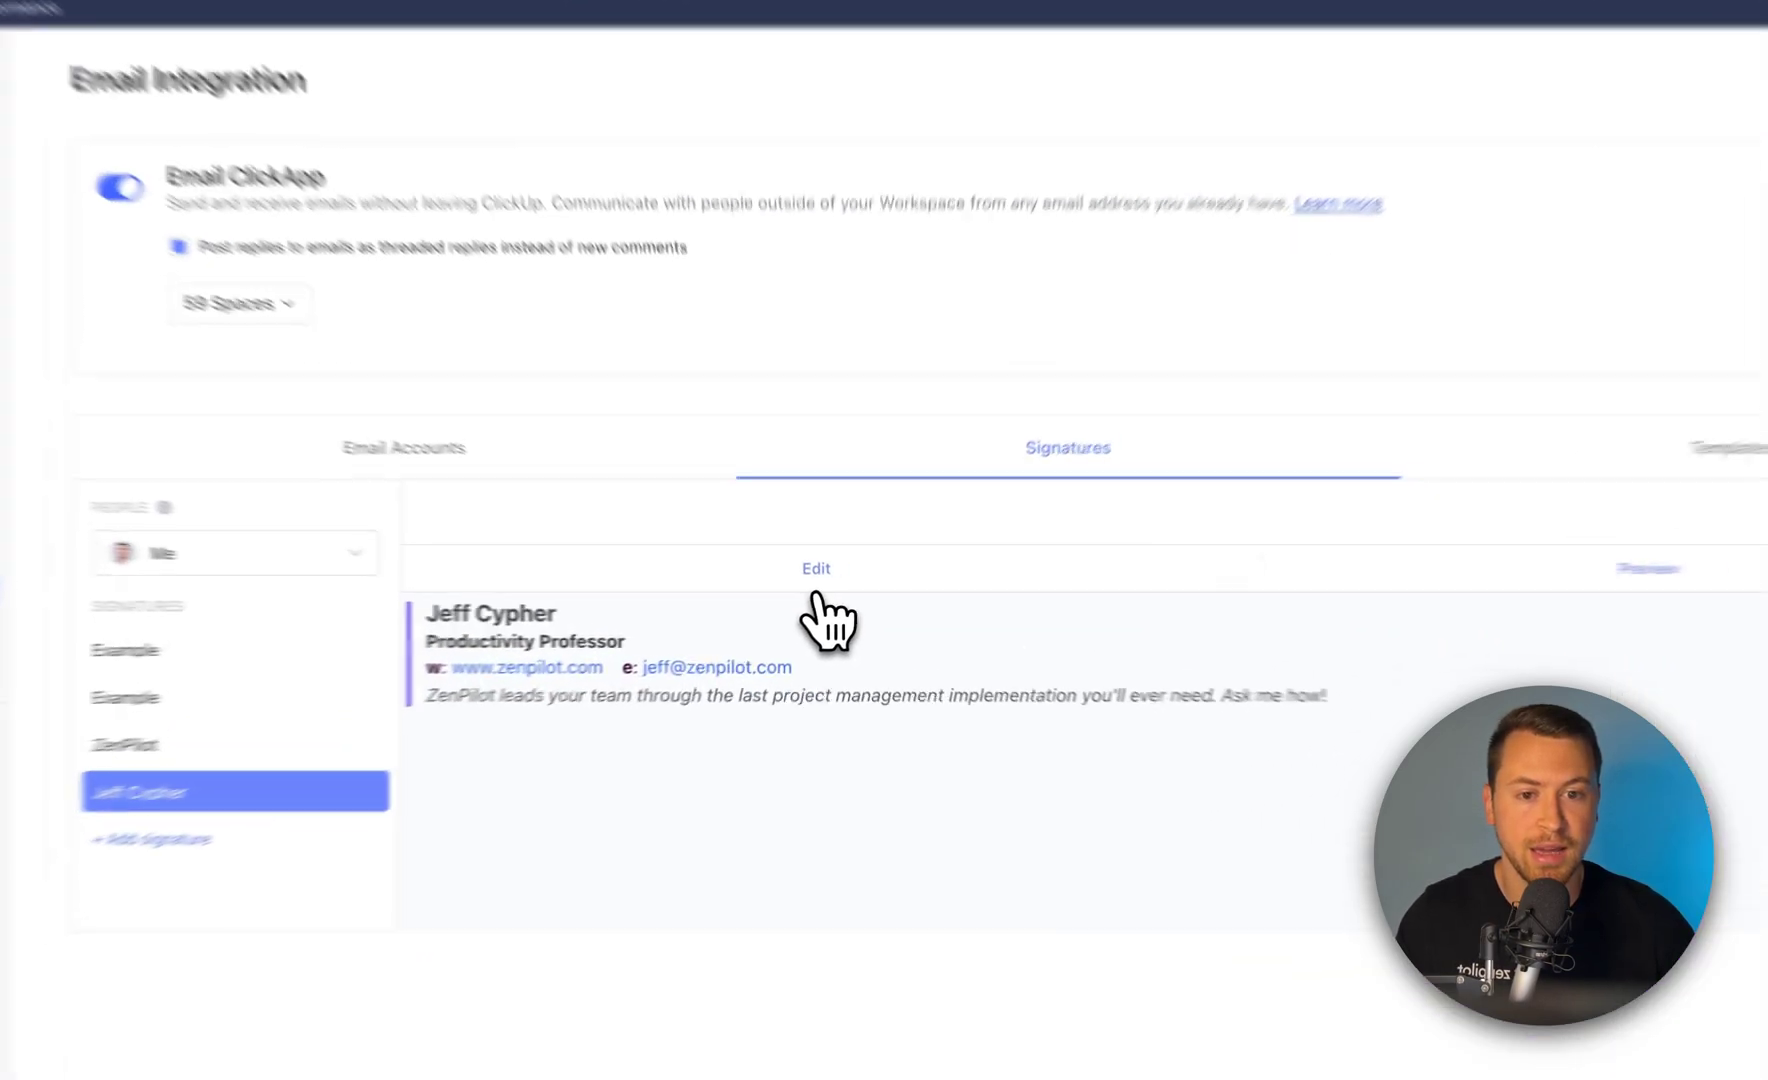
{"action": "left_click", "coordinate": [829, 585]}
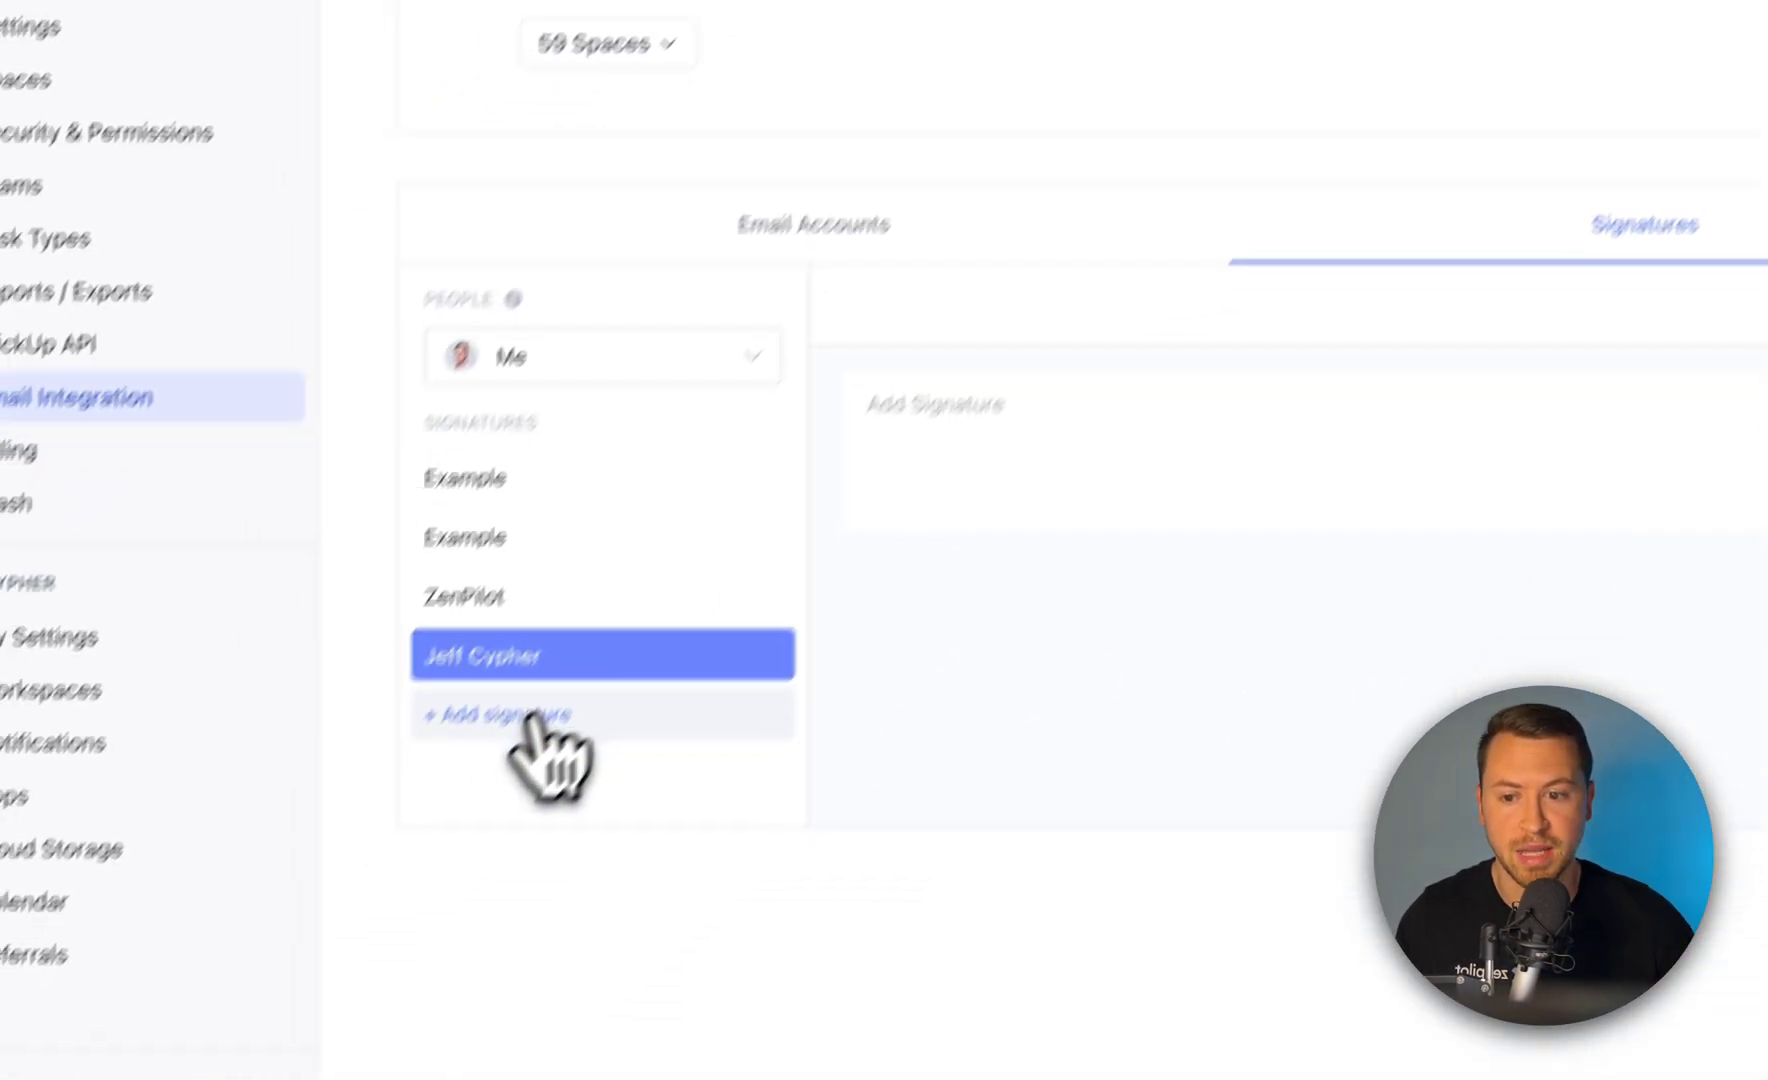
Move from the signatures to the Templates tab listing Ready to Buy, Evaluating and Research
{"action": "left_click", "coordinate": [530, 714]}
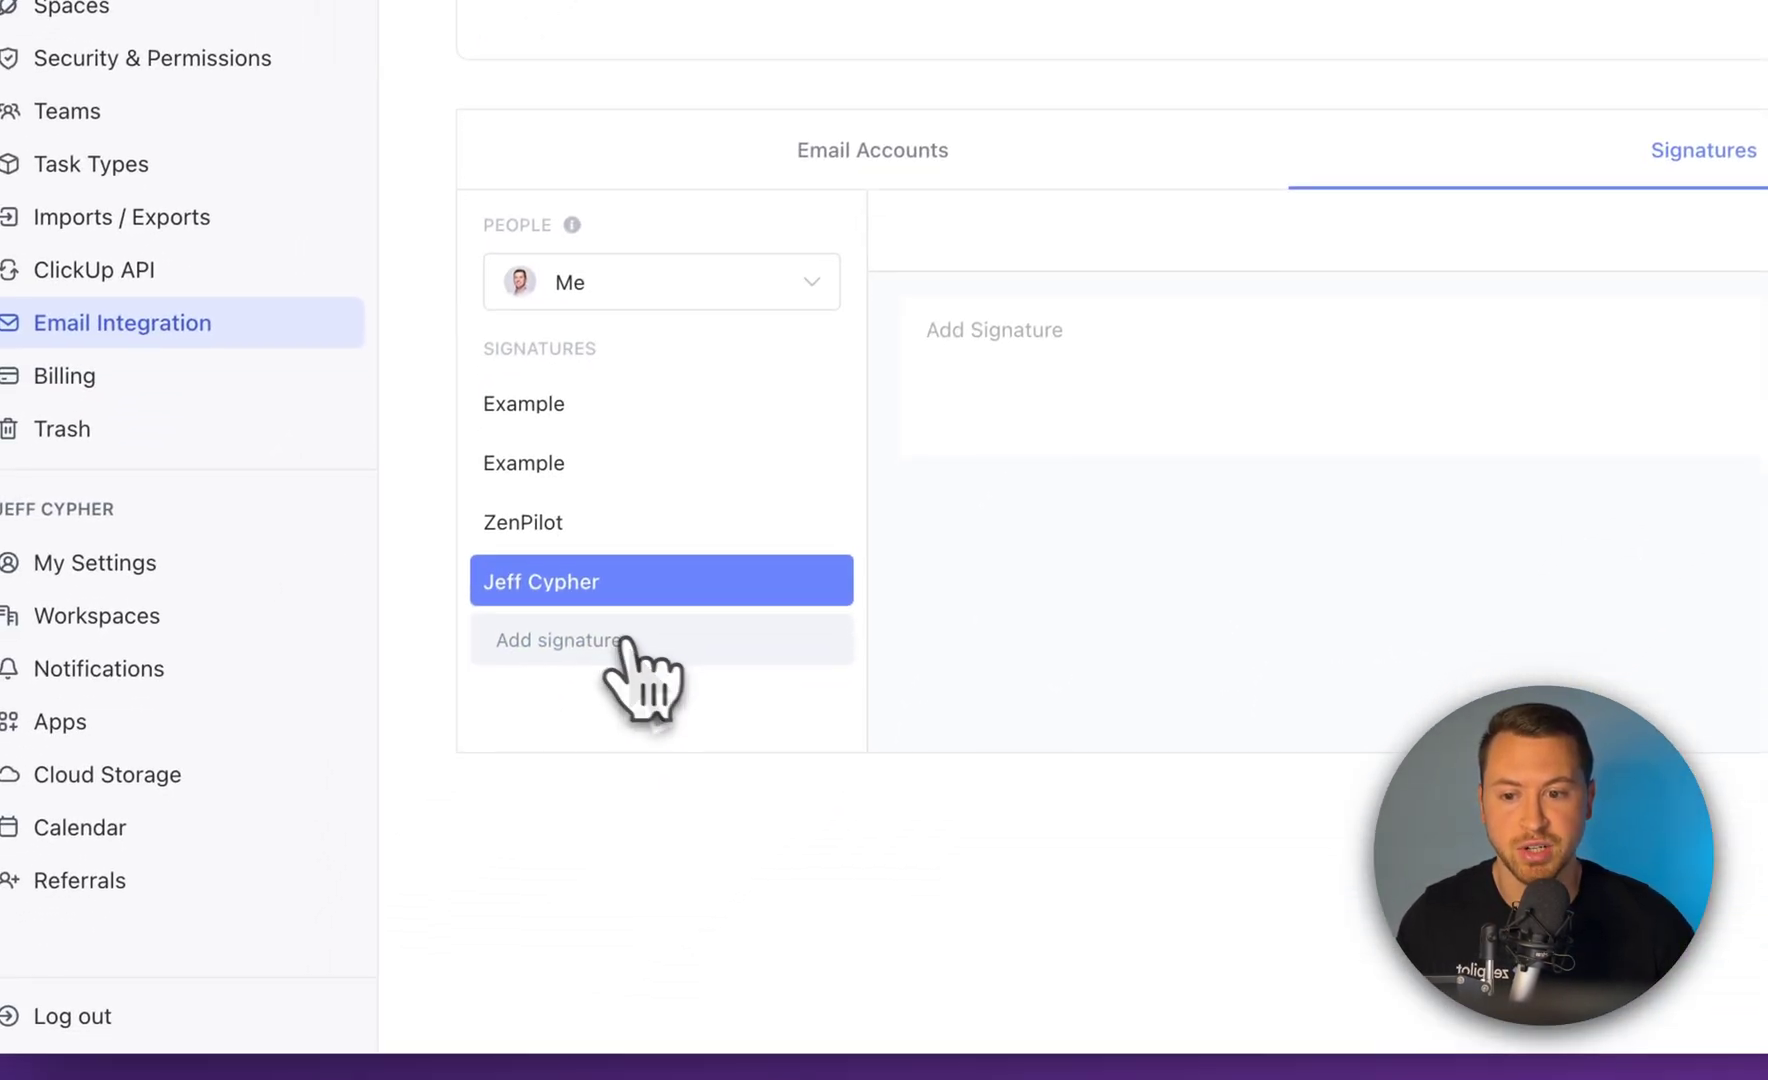
{"action": "left_click", "coordinate": [465, 478]}
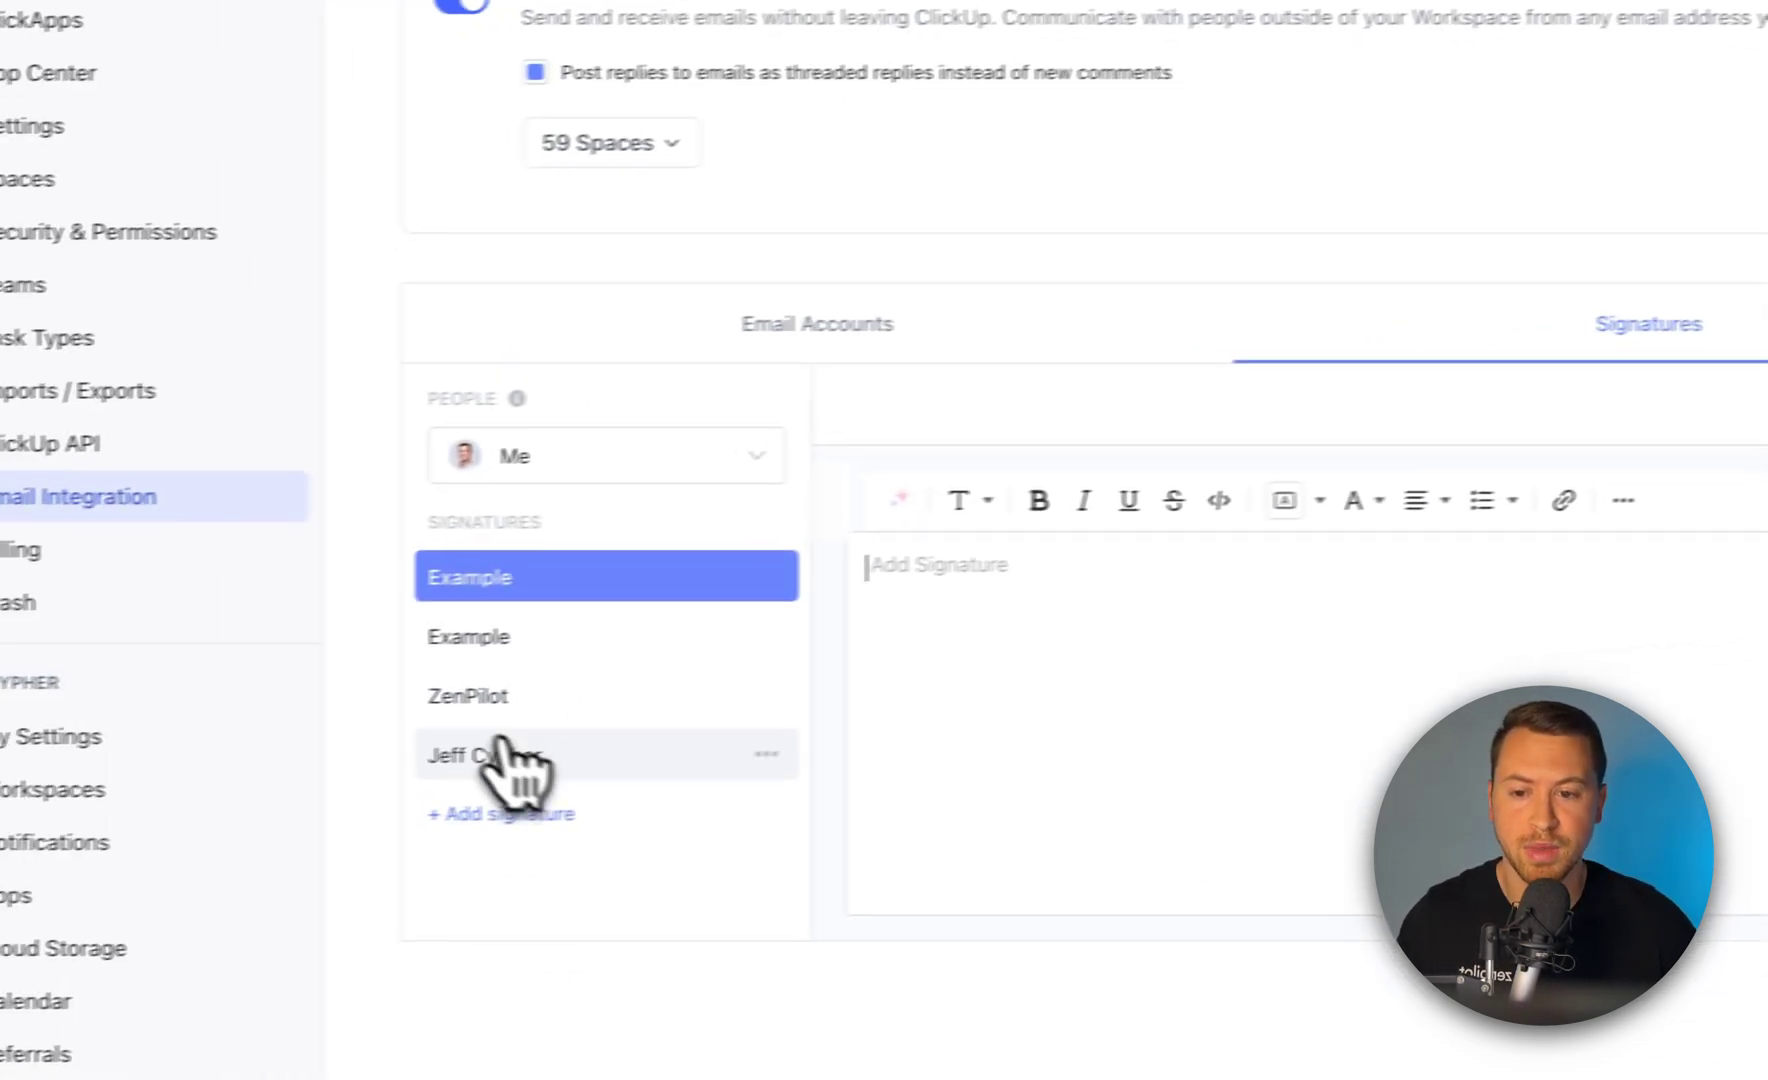
{"action": "left_click", "coordinate": [497, 760]}
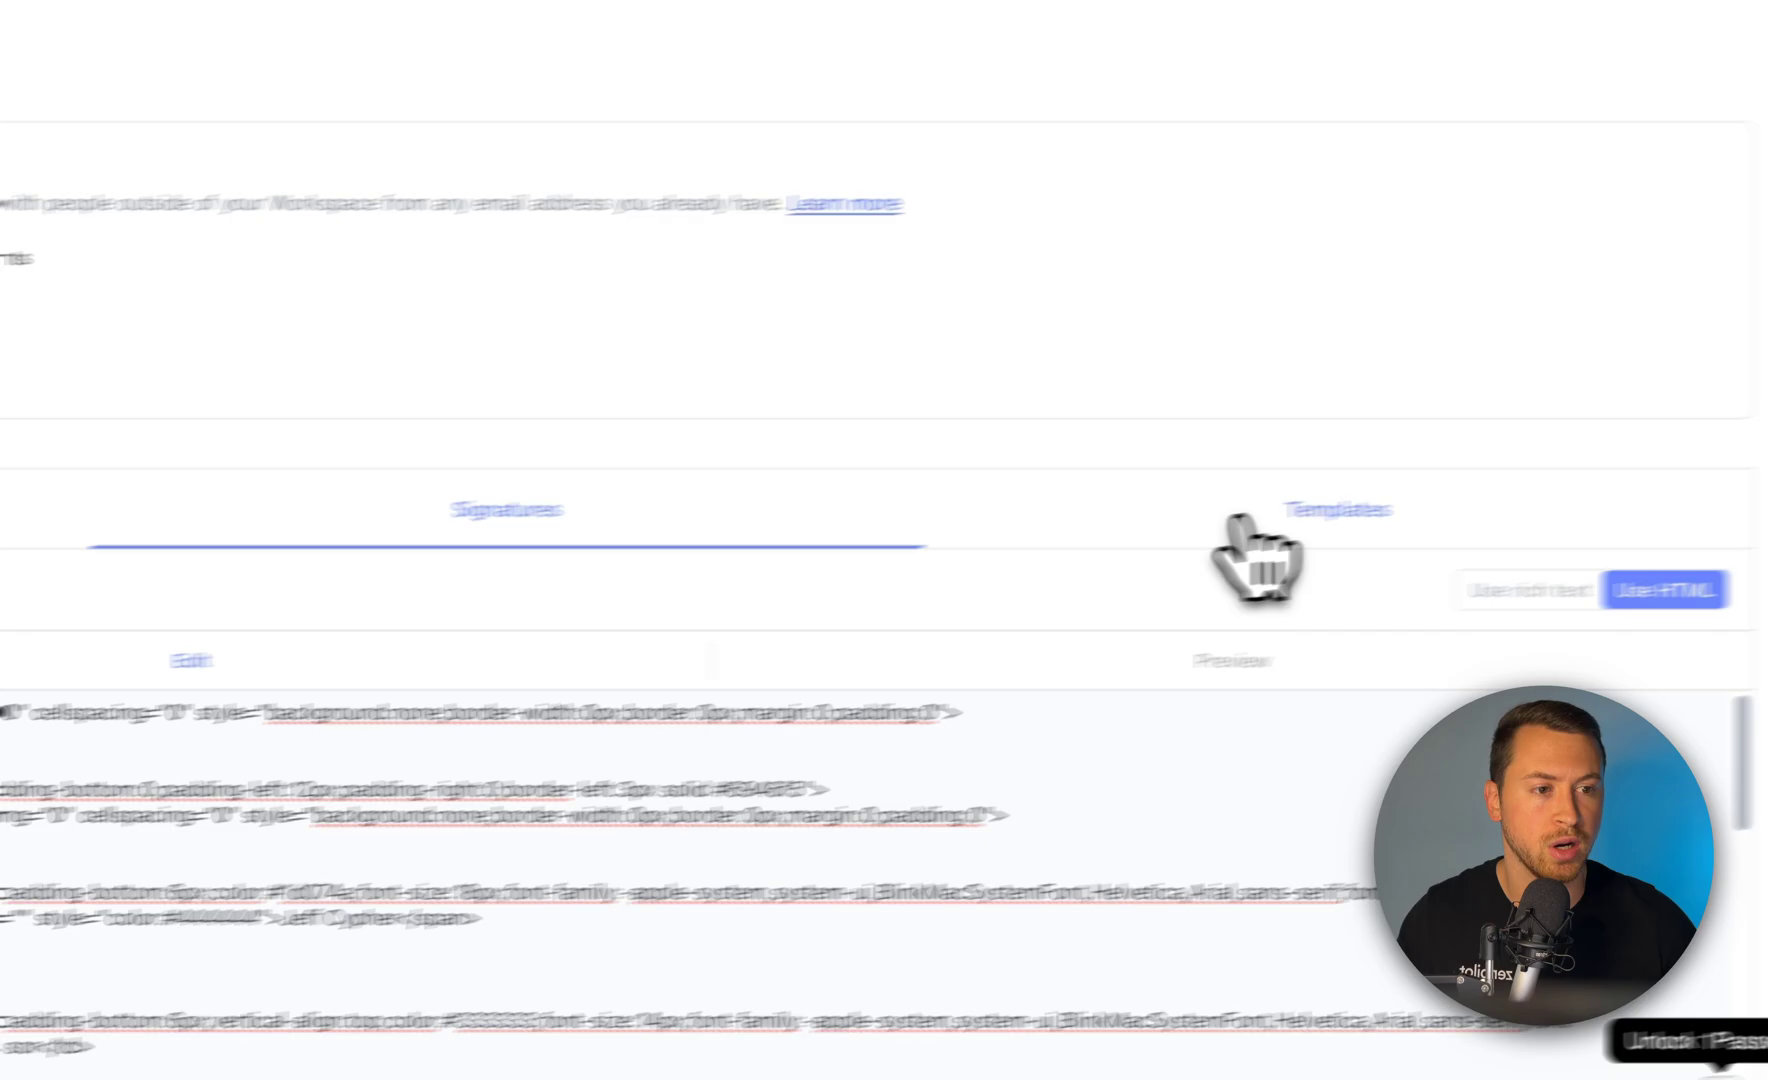
{"action": "left_click", "coordinate": [1330, 515]}
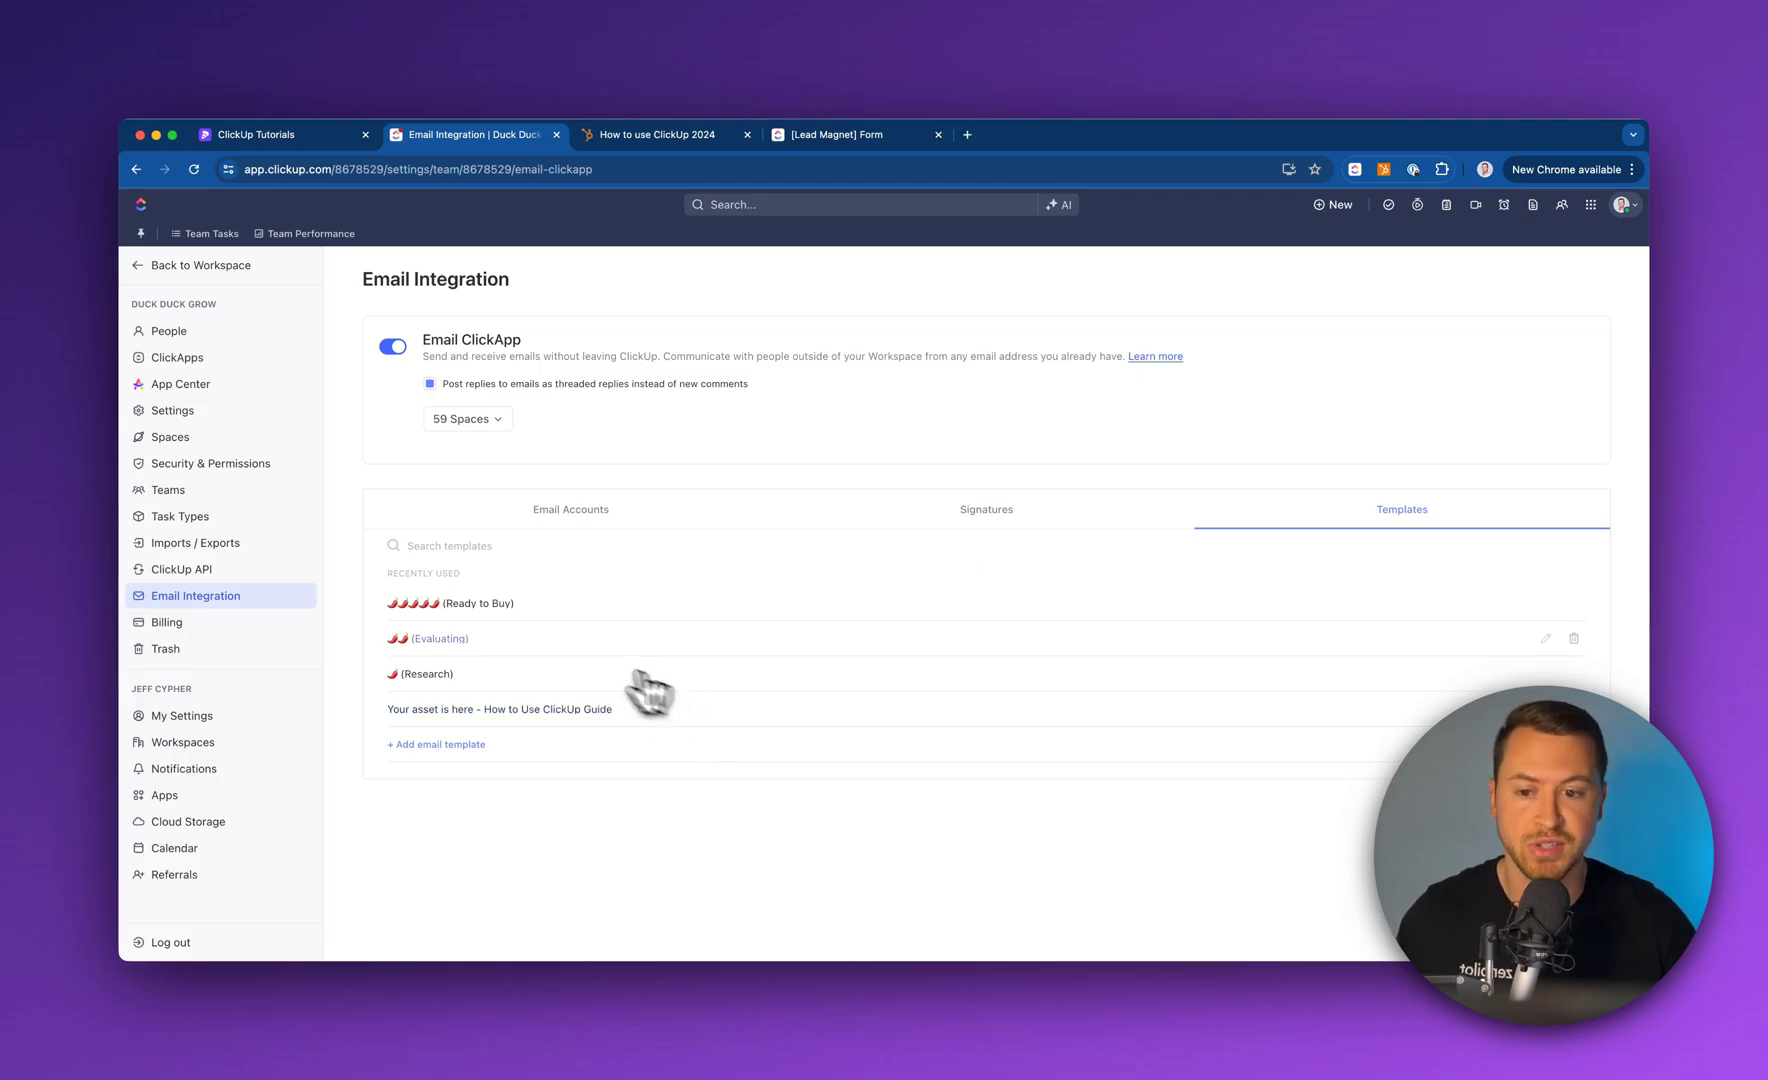
{"action": "left_click", "coordinate": [468, 745]}
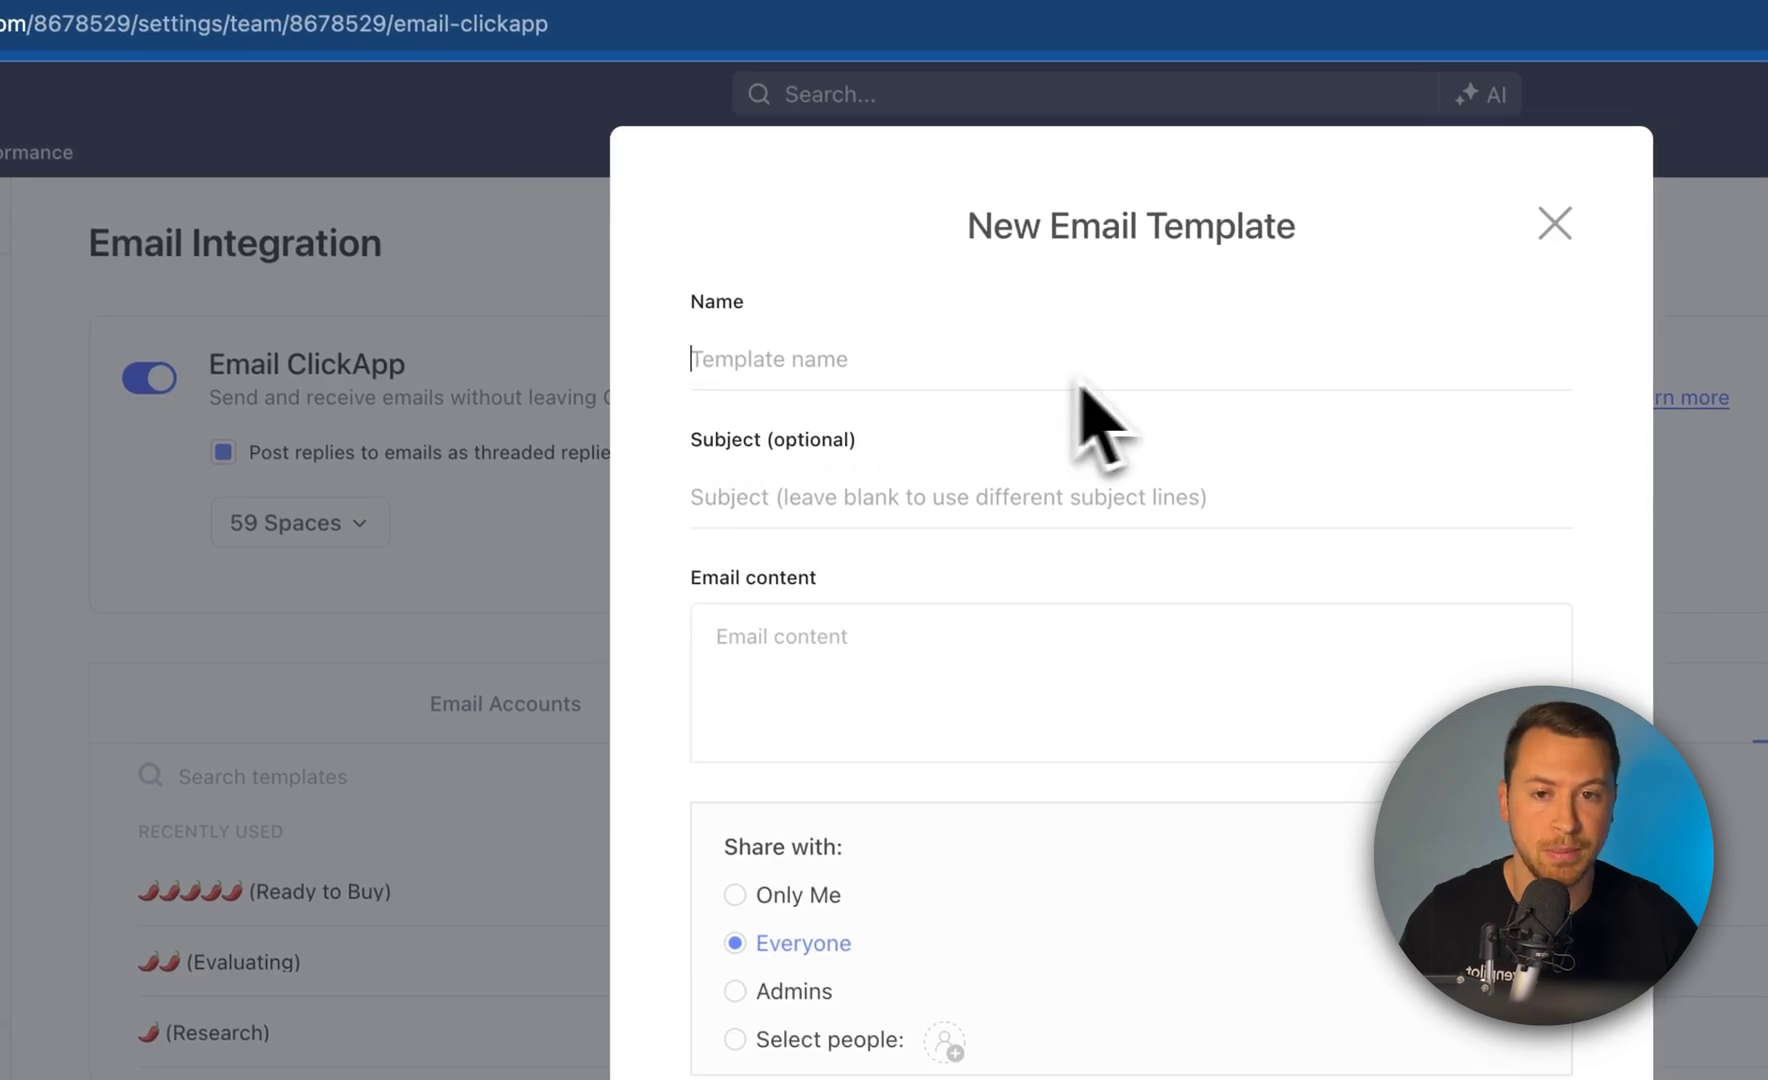
{"action": "left_click", "coordinate": [772, 500]}
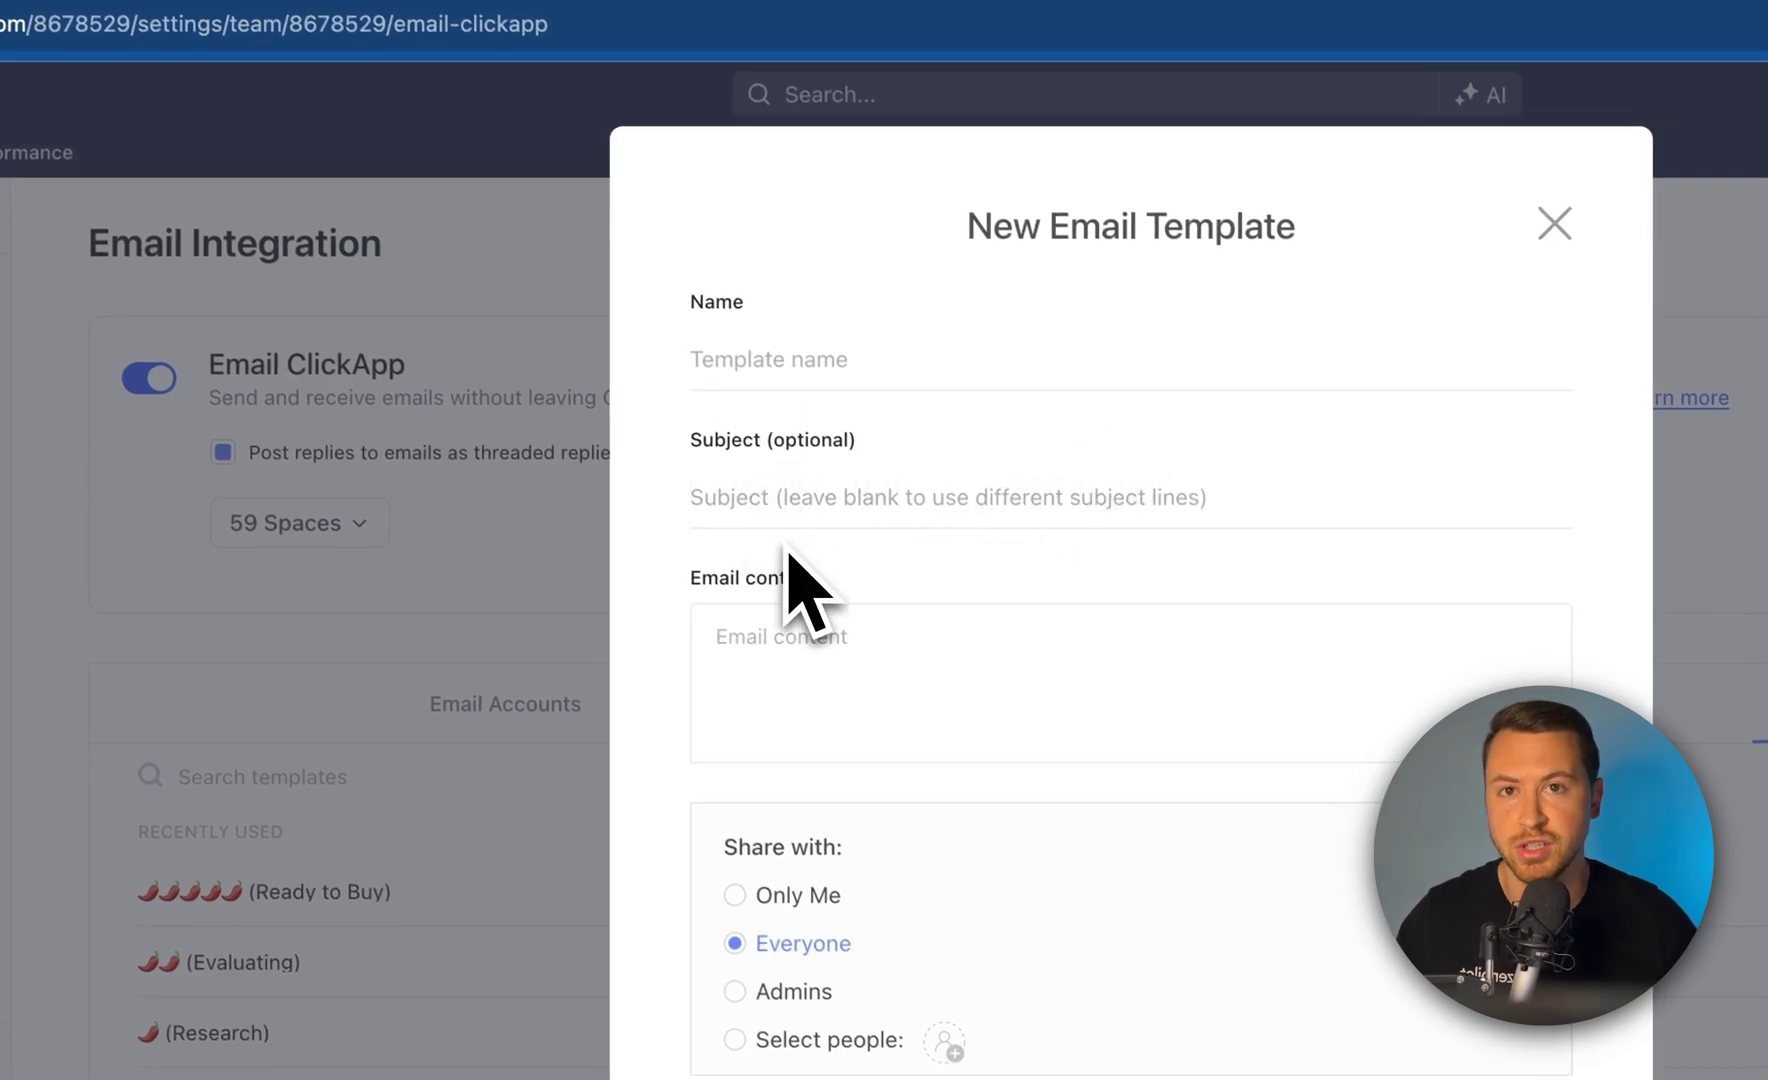
{"action": "left_click", "coordinate": [808, 628]}
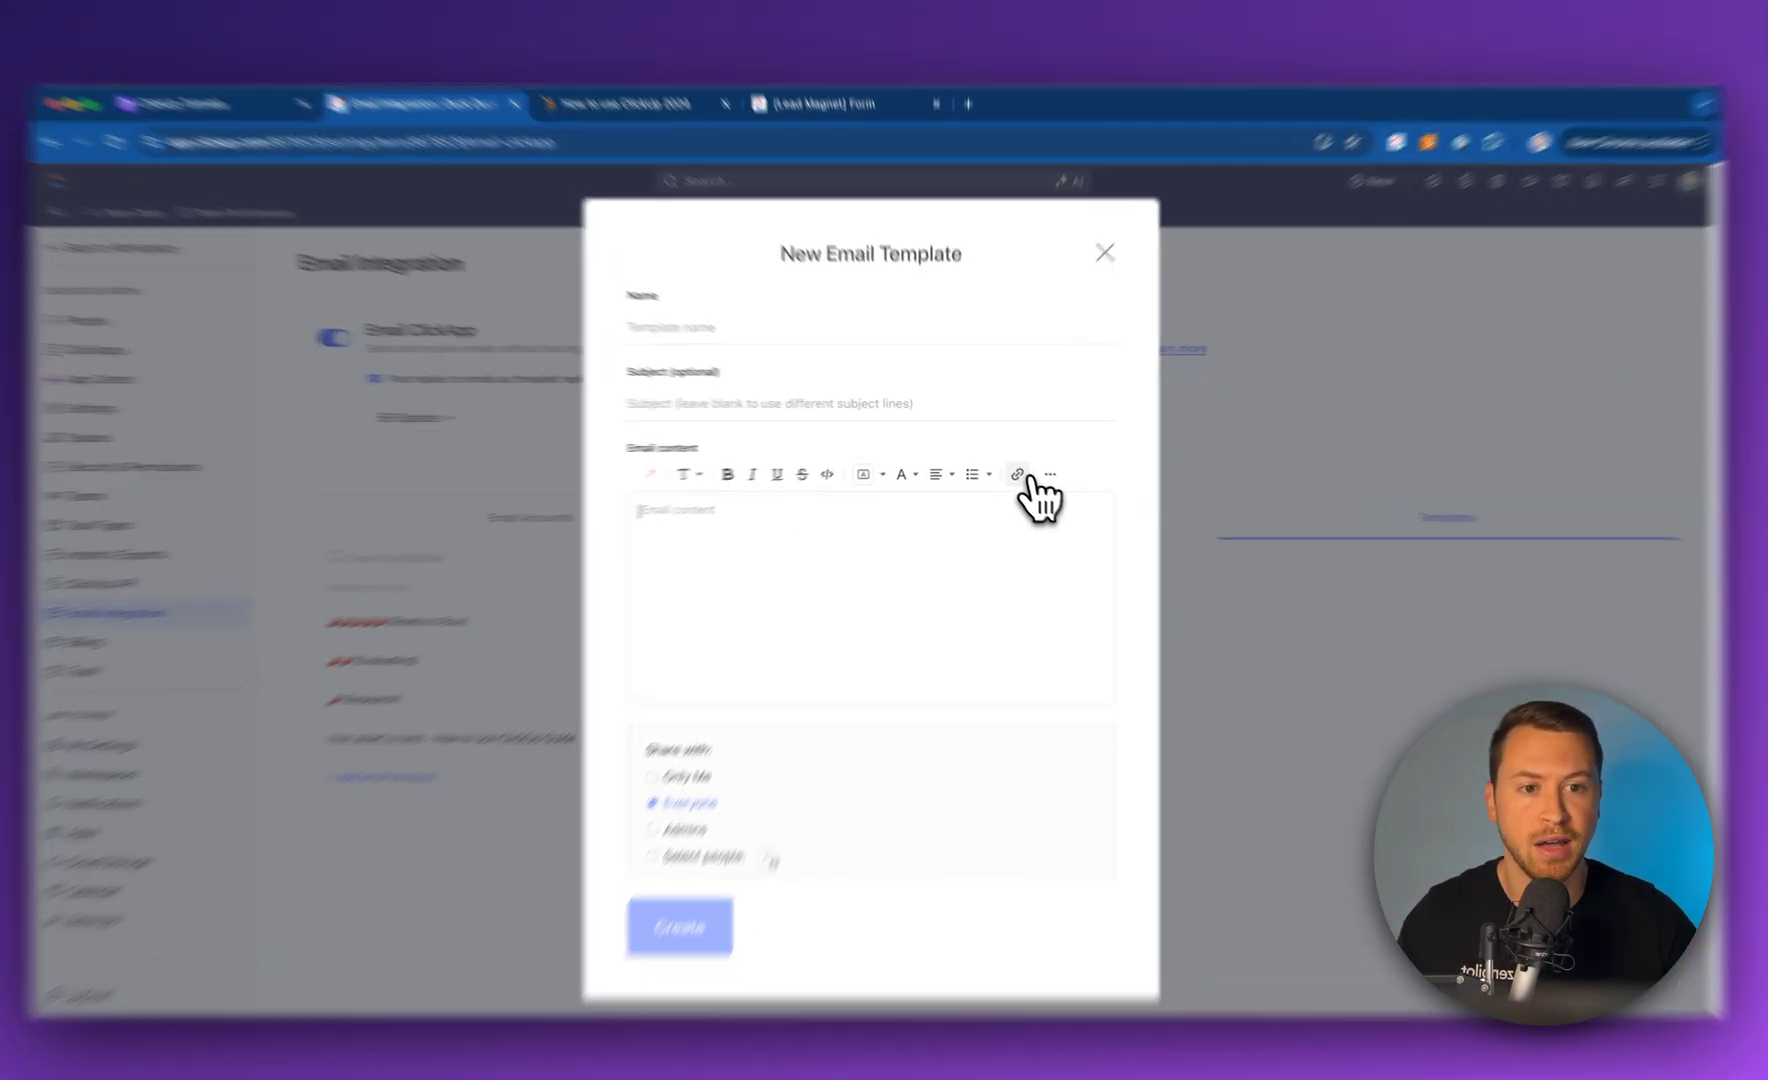
{"action": "left_click", "coordinate": [1012, 470]}
{"action": "left_click", "coordinate": [1041, 470]}
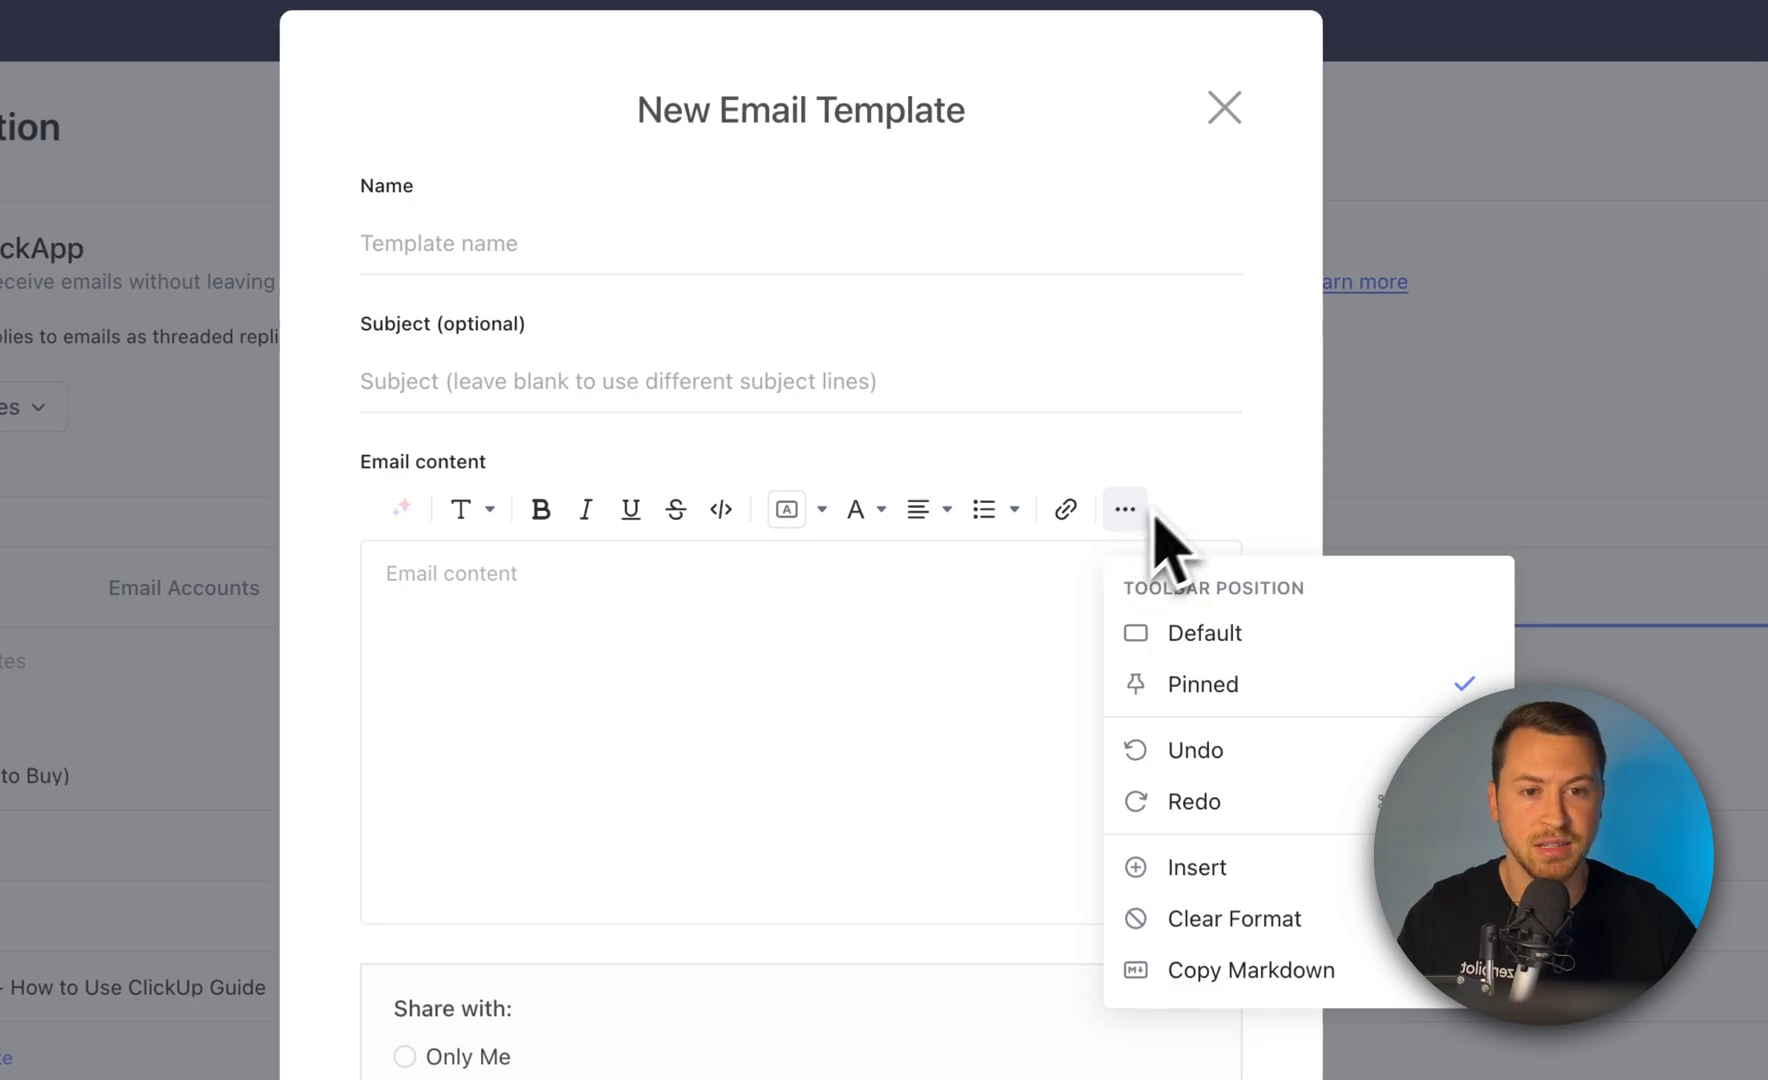
{"action": "left_click", "coordinate": [1235, 513]}
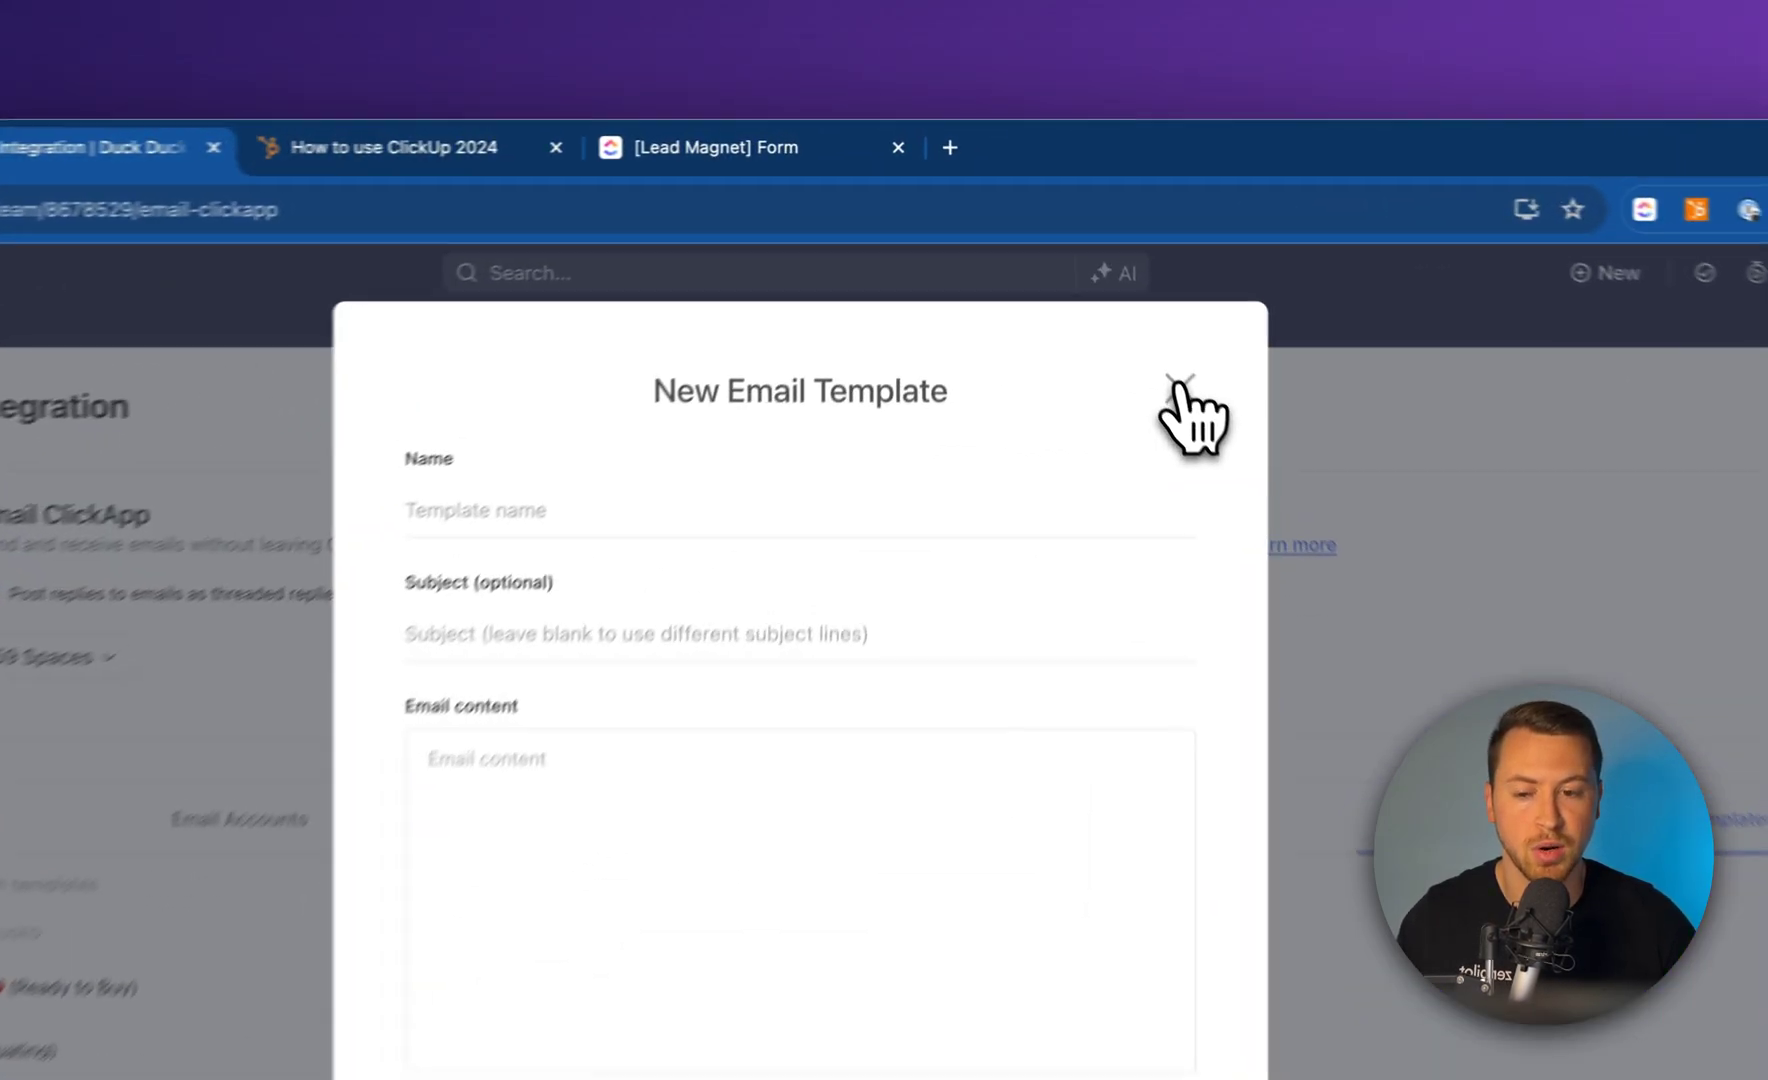
{"action": "left_click", "coordinate": [1098, 271]}
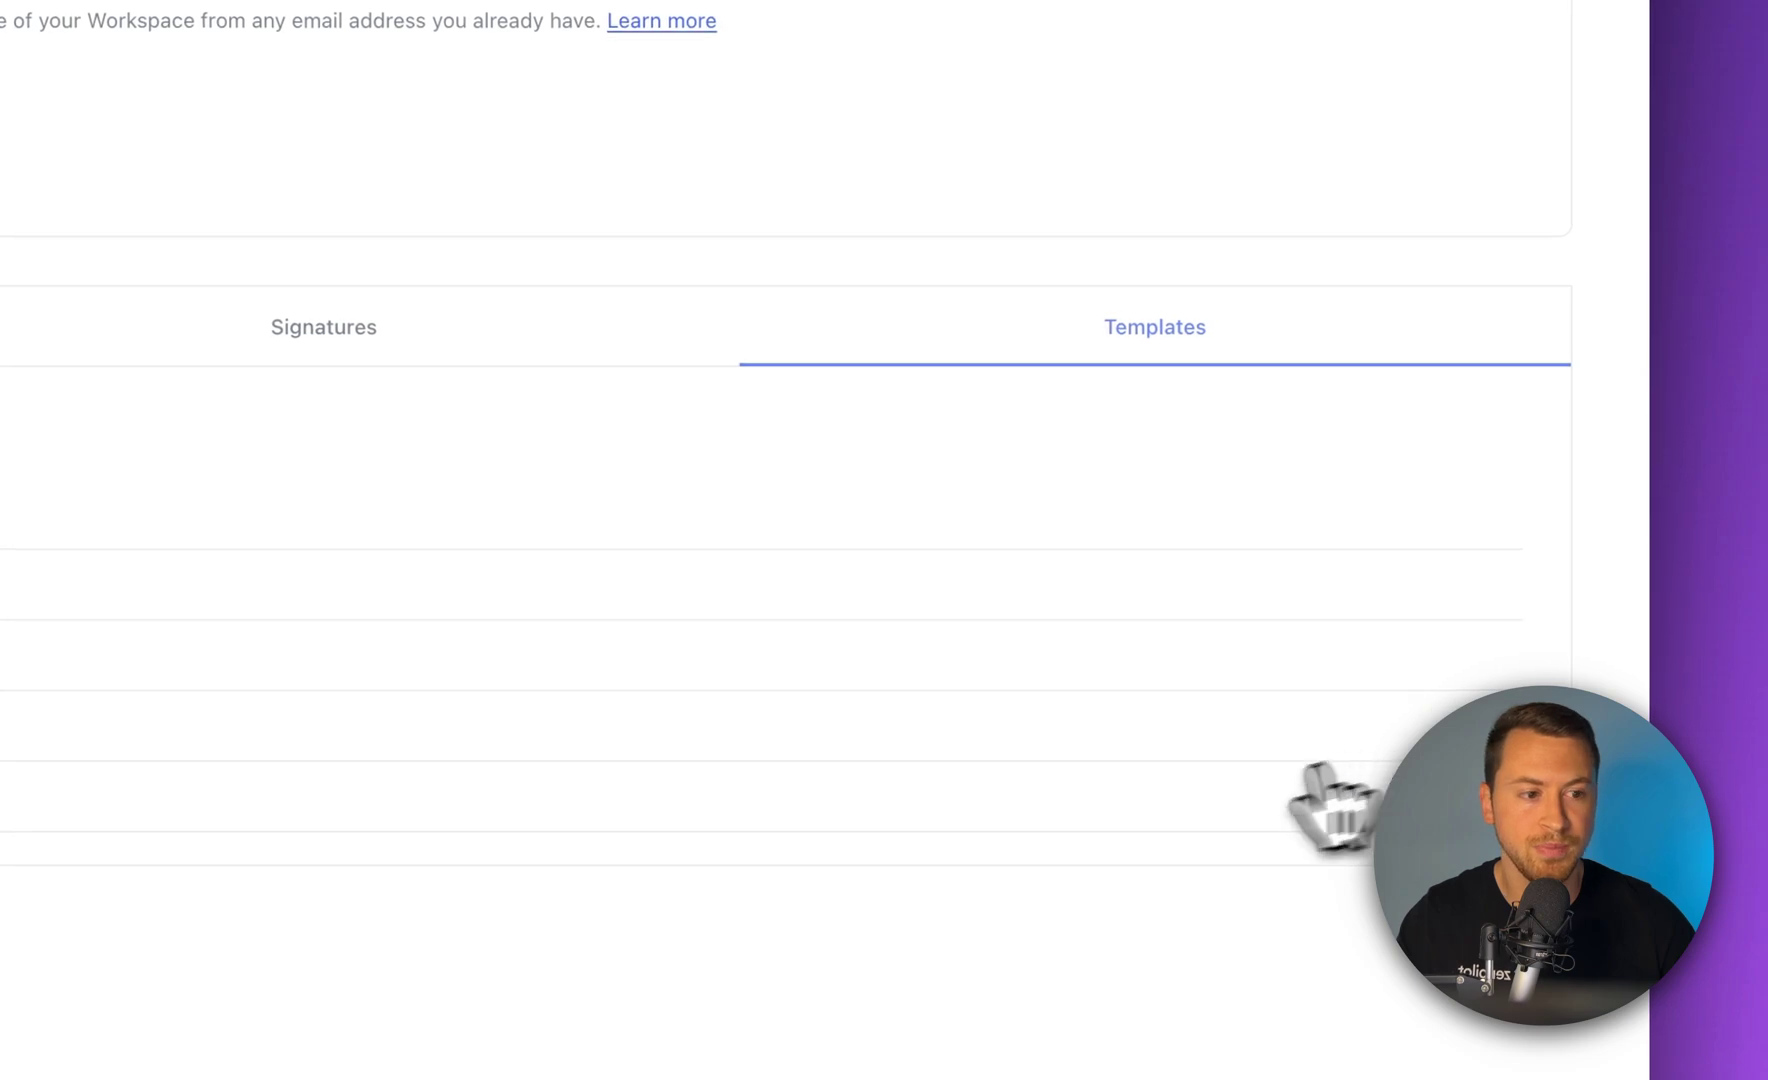
{"action": "left_click", "coordinate": [1437, 725]}
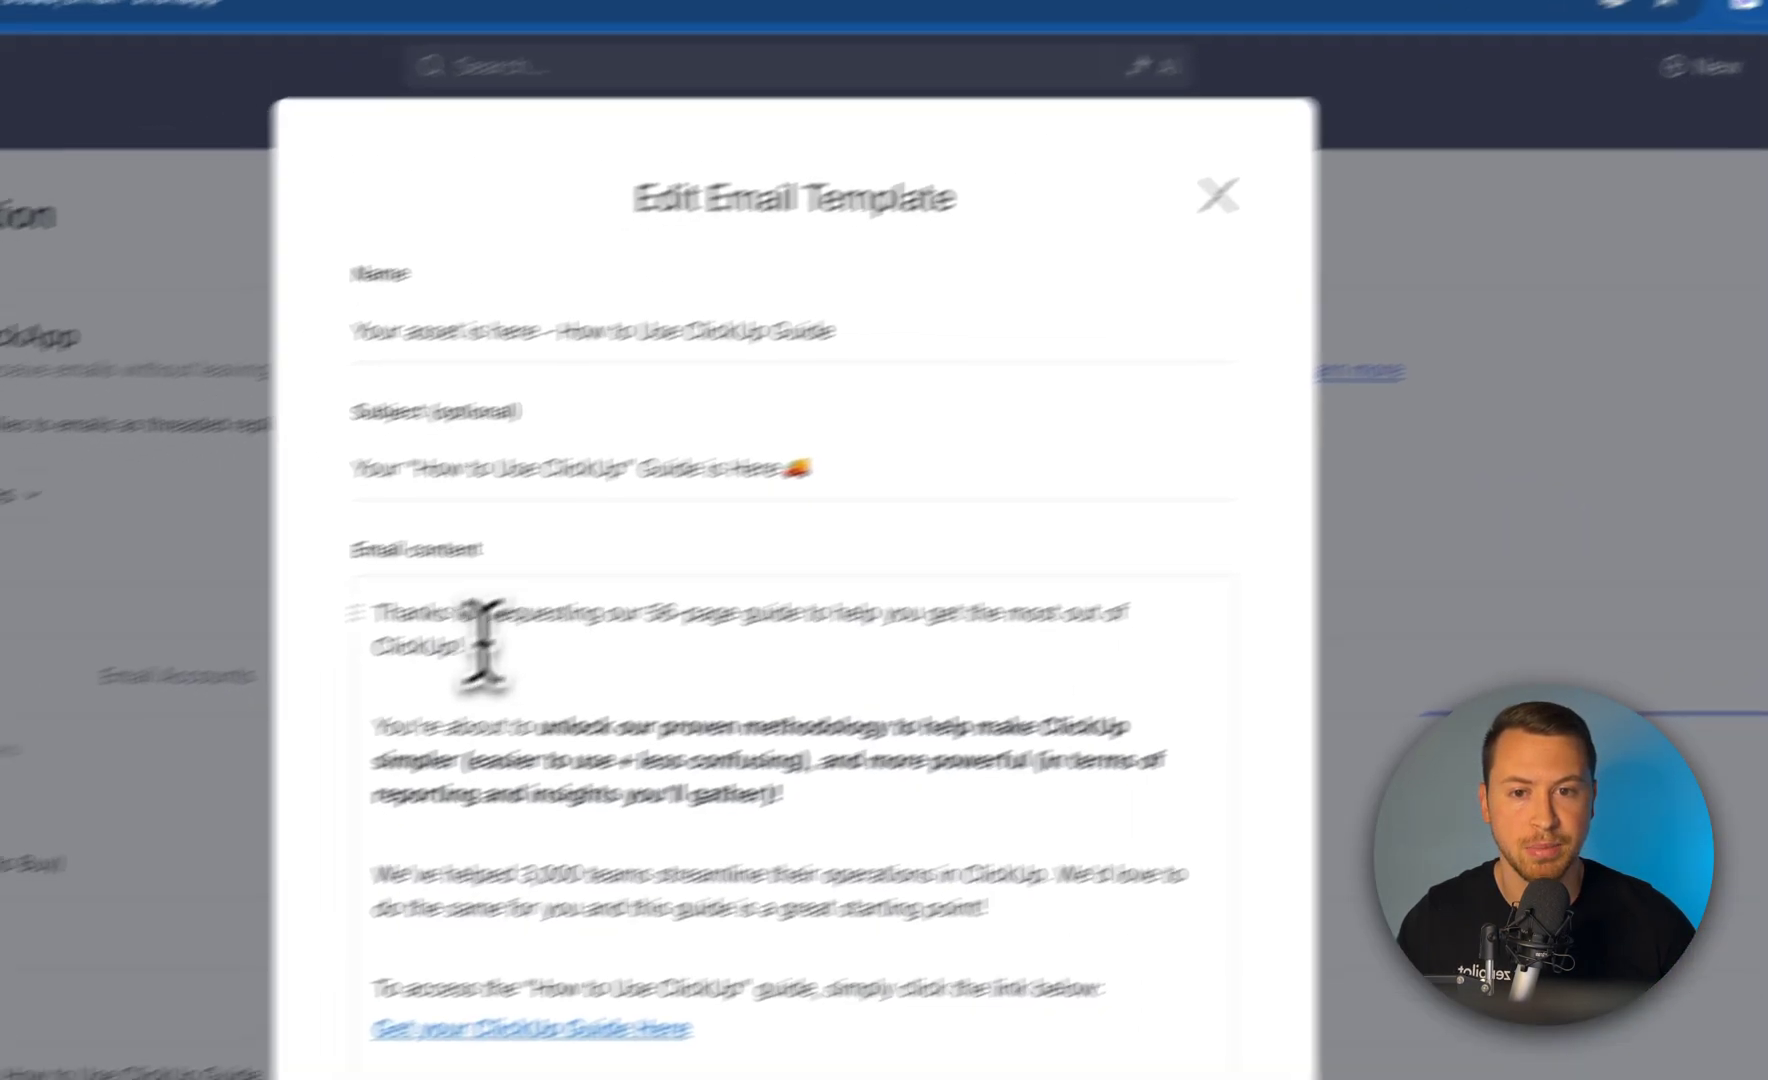
{"action": "left_click_drag", "start_coordinate": [553, 543], "coordinate": [893, 715]}
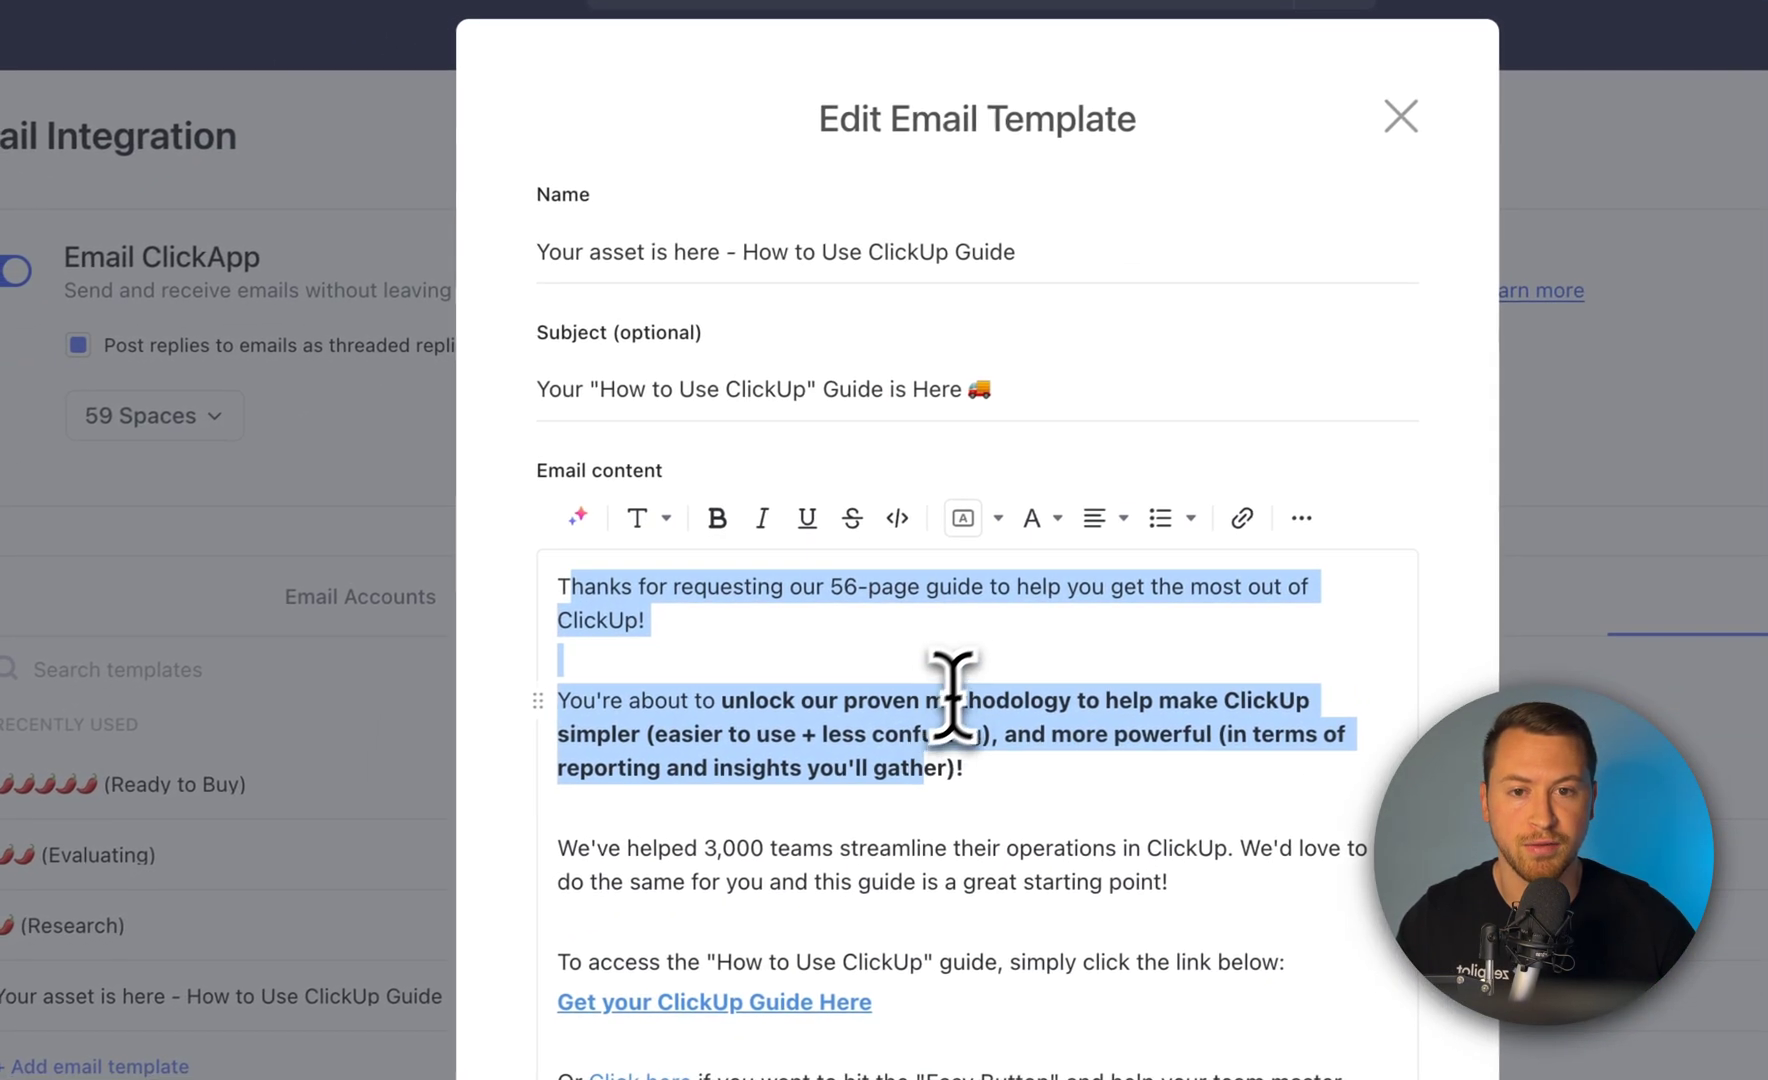
{"action": "left_click_drag", "start_coordinate": [545, 400], "coordinate": [1159, 443]}
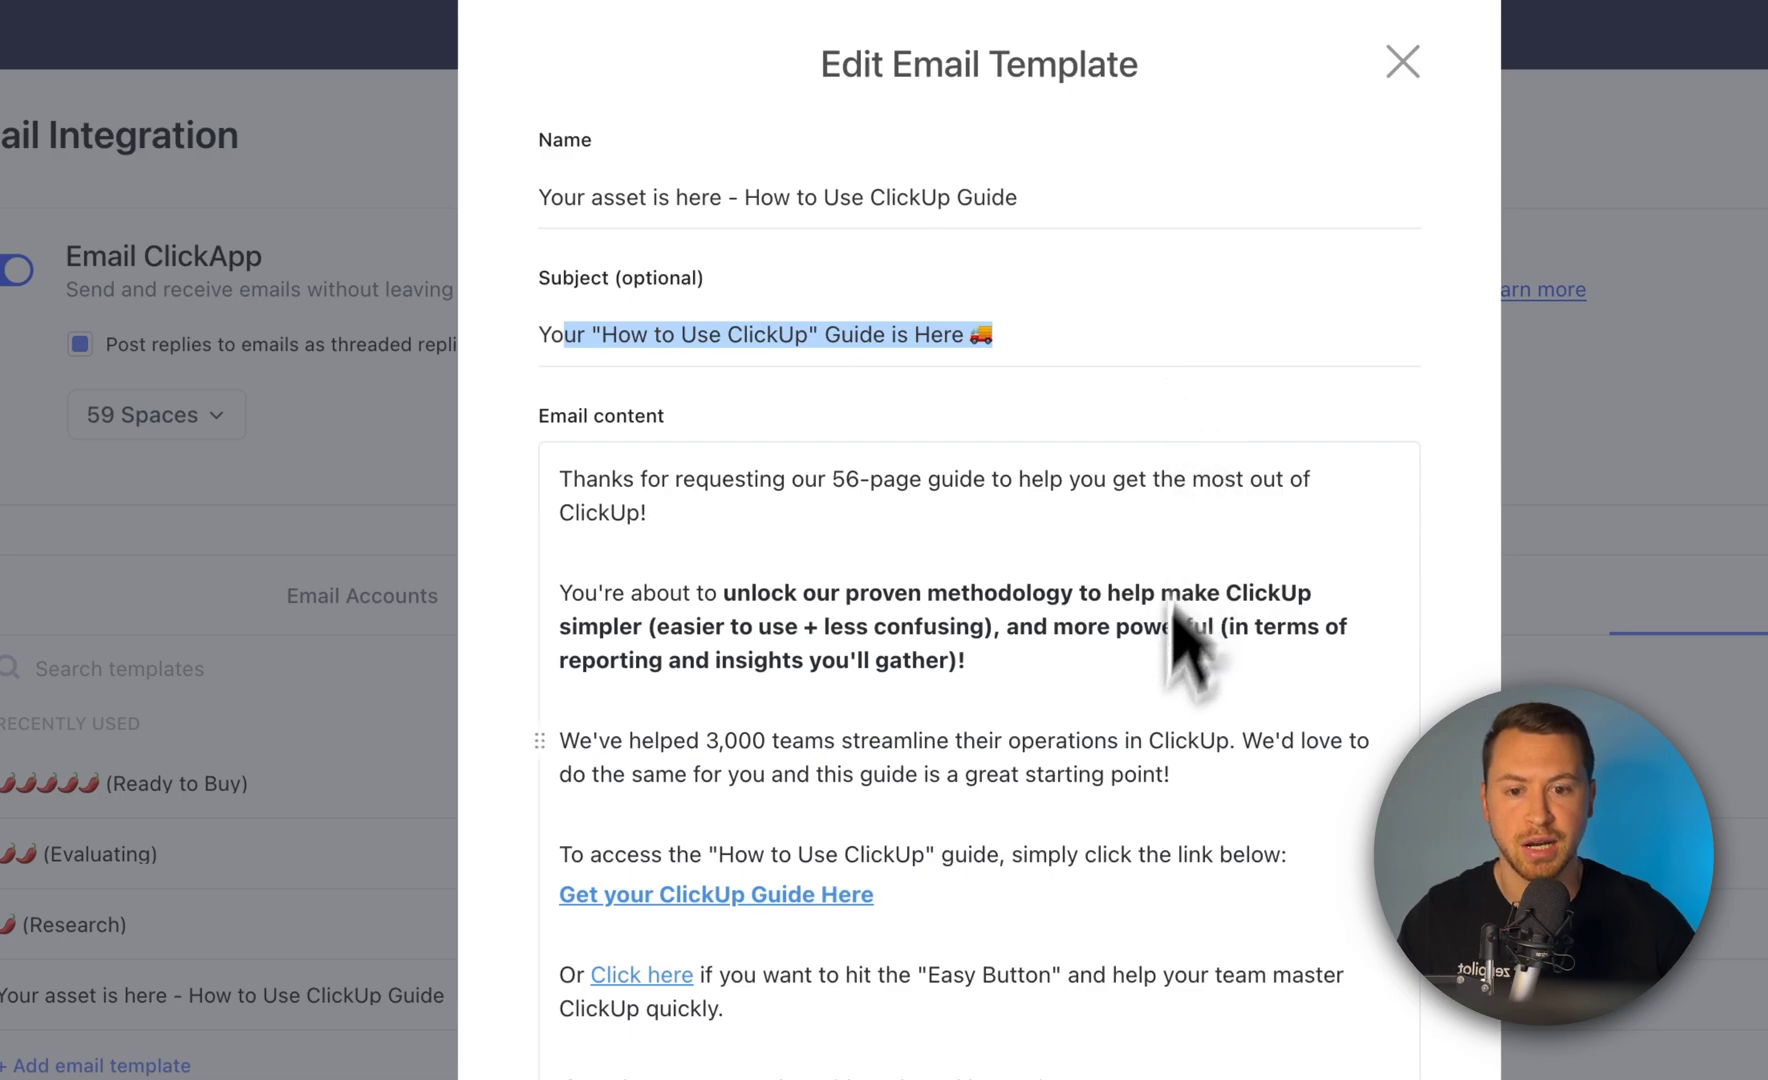
{"action": "scroll", "coordinate": [1176, 513], "scroll_direction": "down", "scroll_amount": 3}
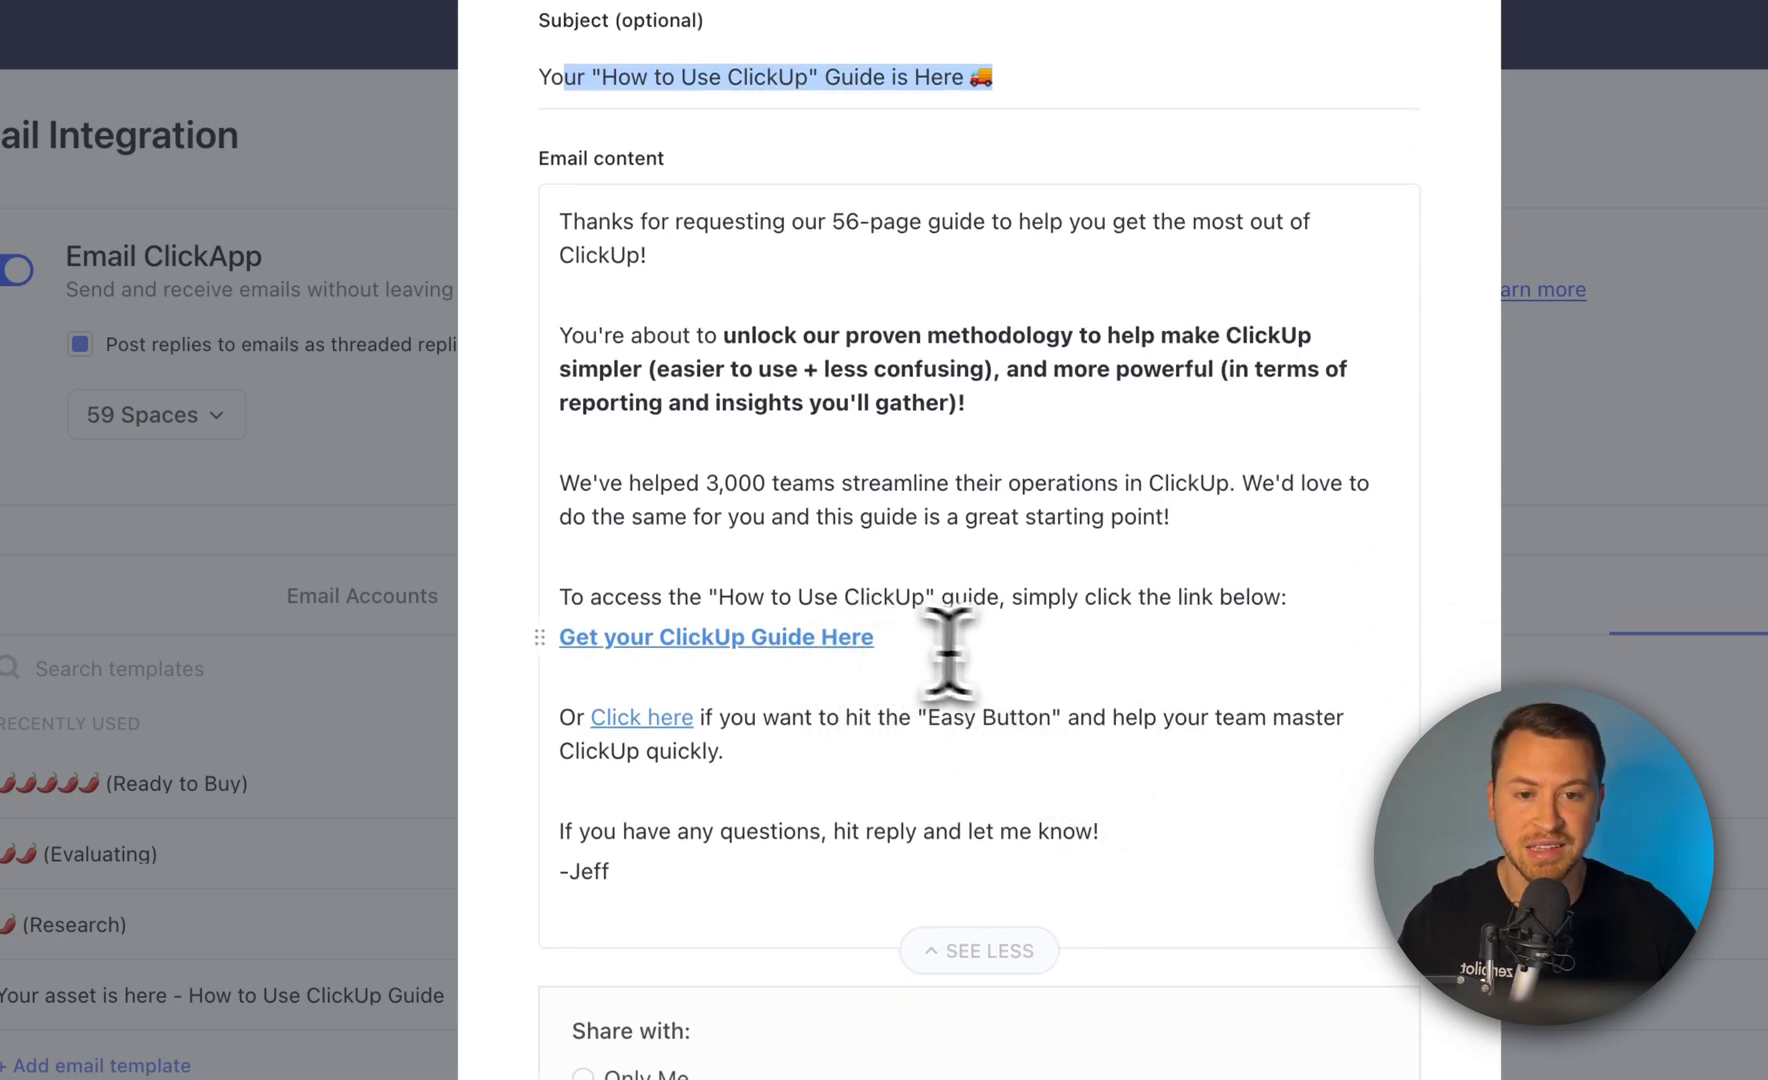
{"action": "left_click", "coordinate": [1128, 740]}
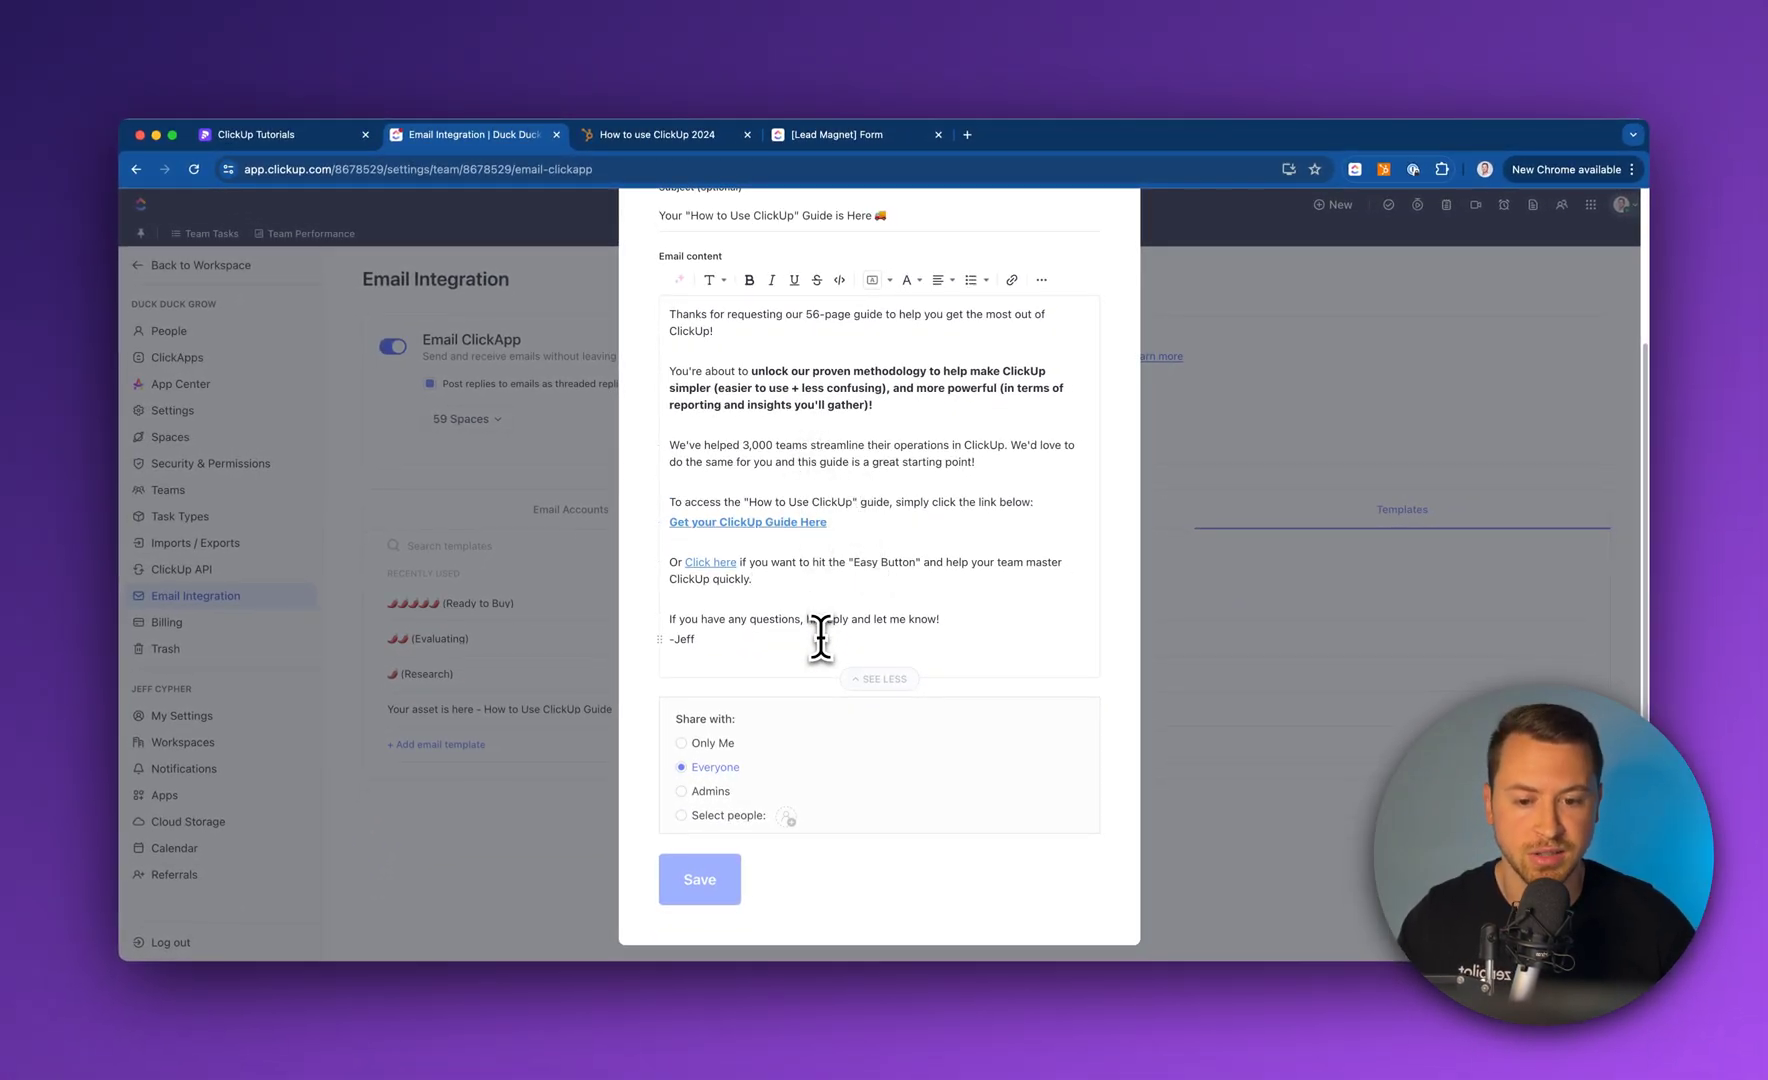
{"action": "scroll", "coordinate": [830, 630], "scroll_direction": "up", "scroll_amount": 3}
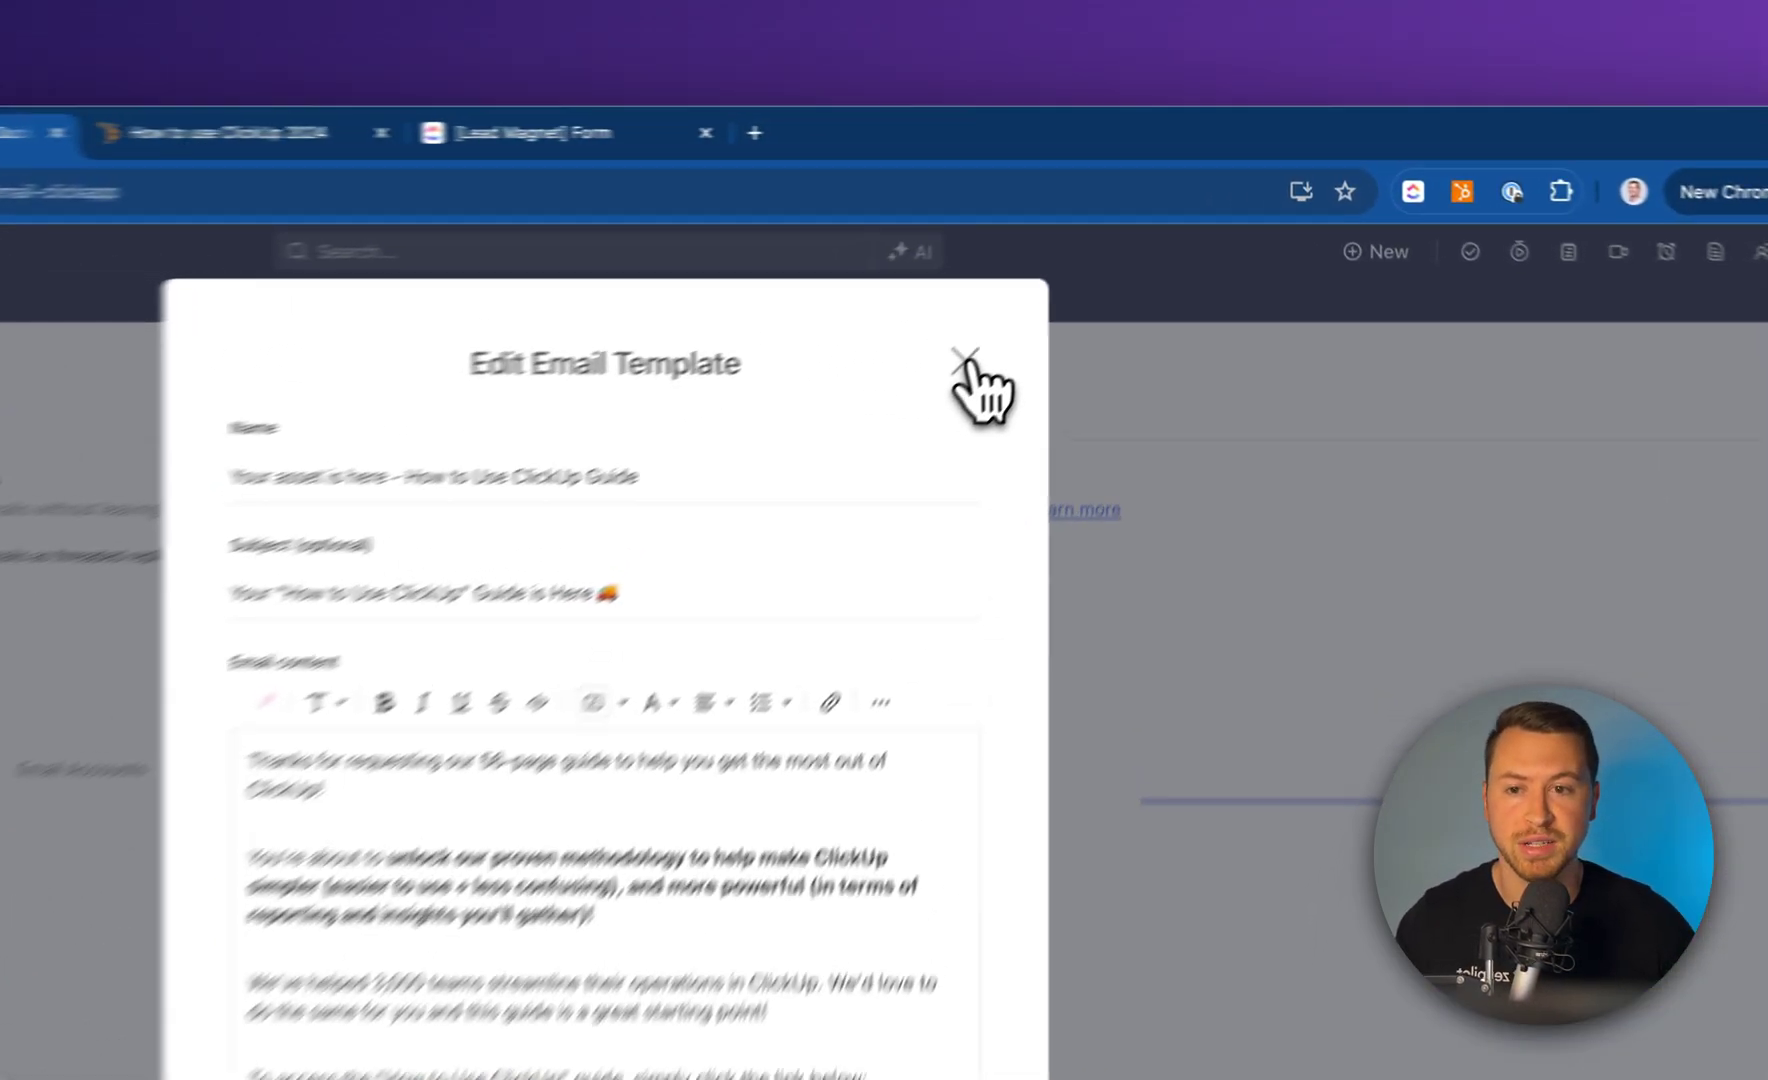
{"action": "left_click", "coordinate": [1098, 270]}
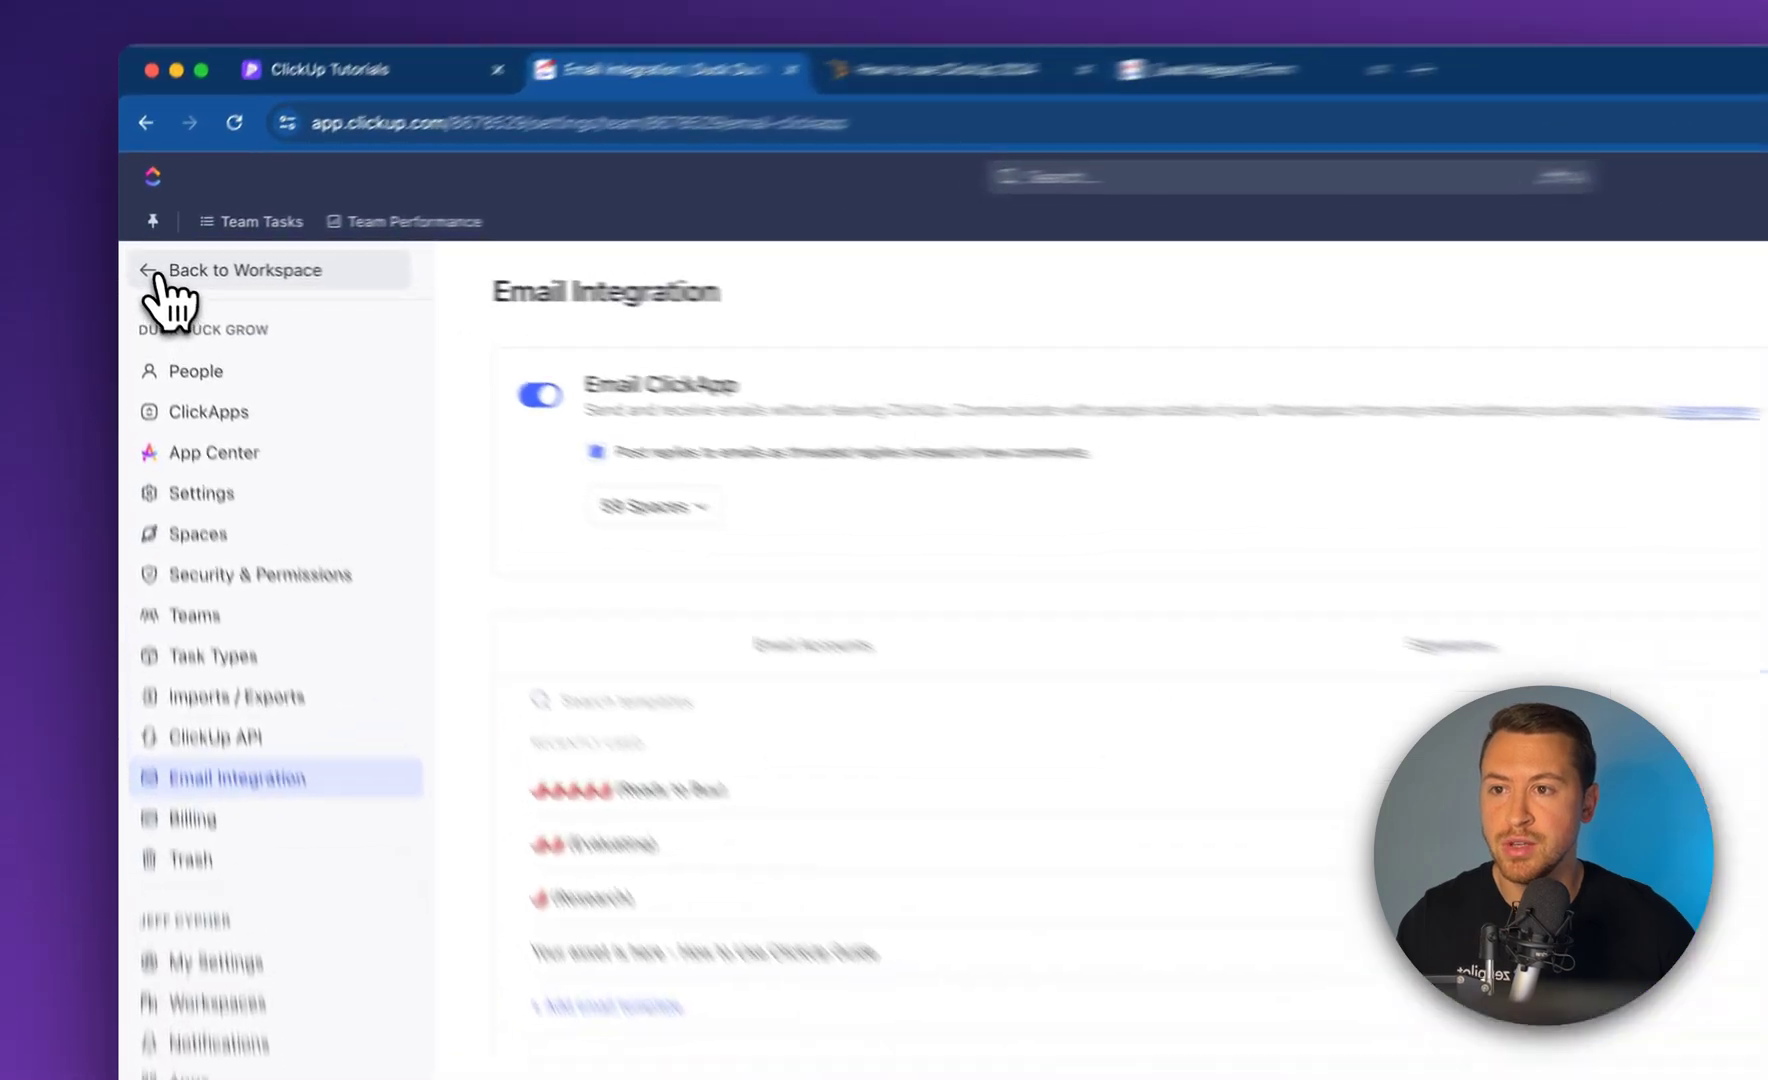
Return to the workspace and open Retainer SF under Delivery [DEMO] > Schrute Farms
{"action": "left_click", "coordinate": [148, 268]}
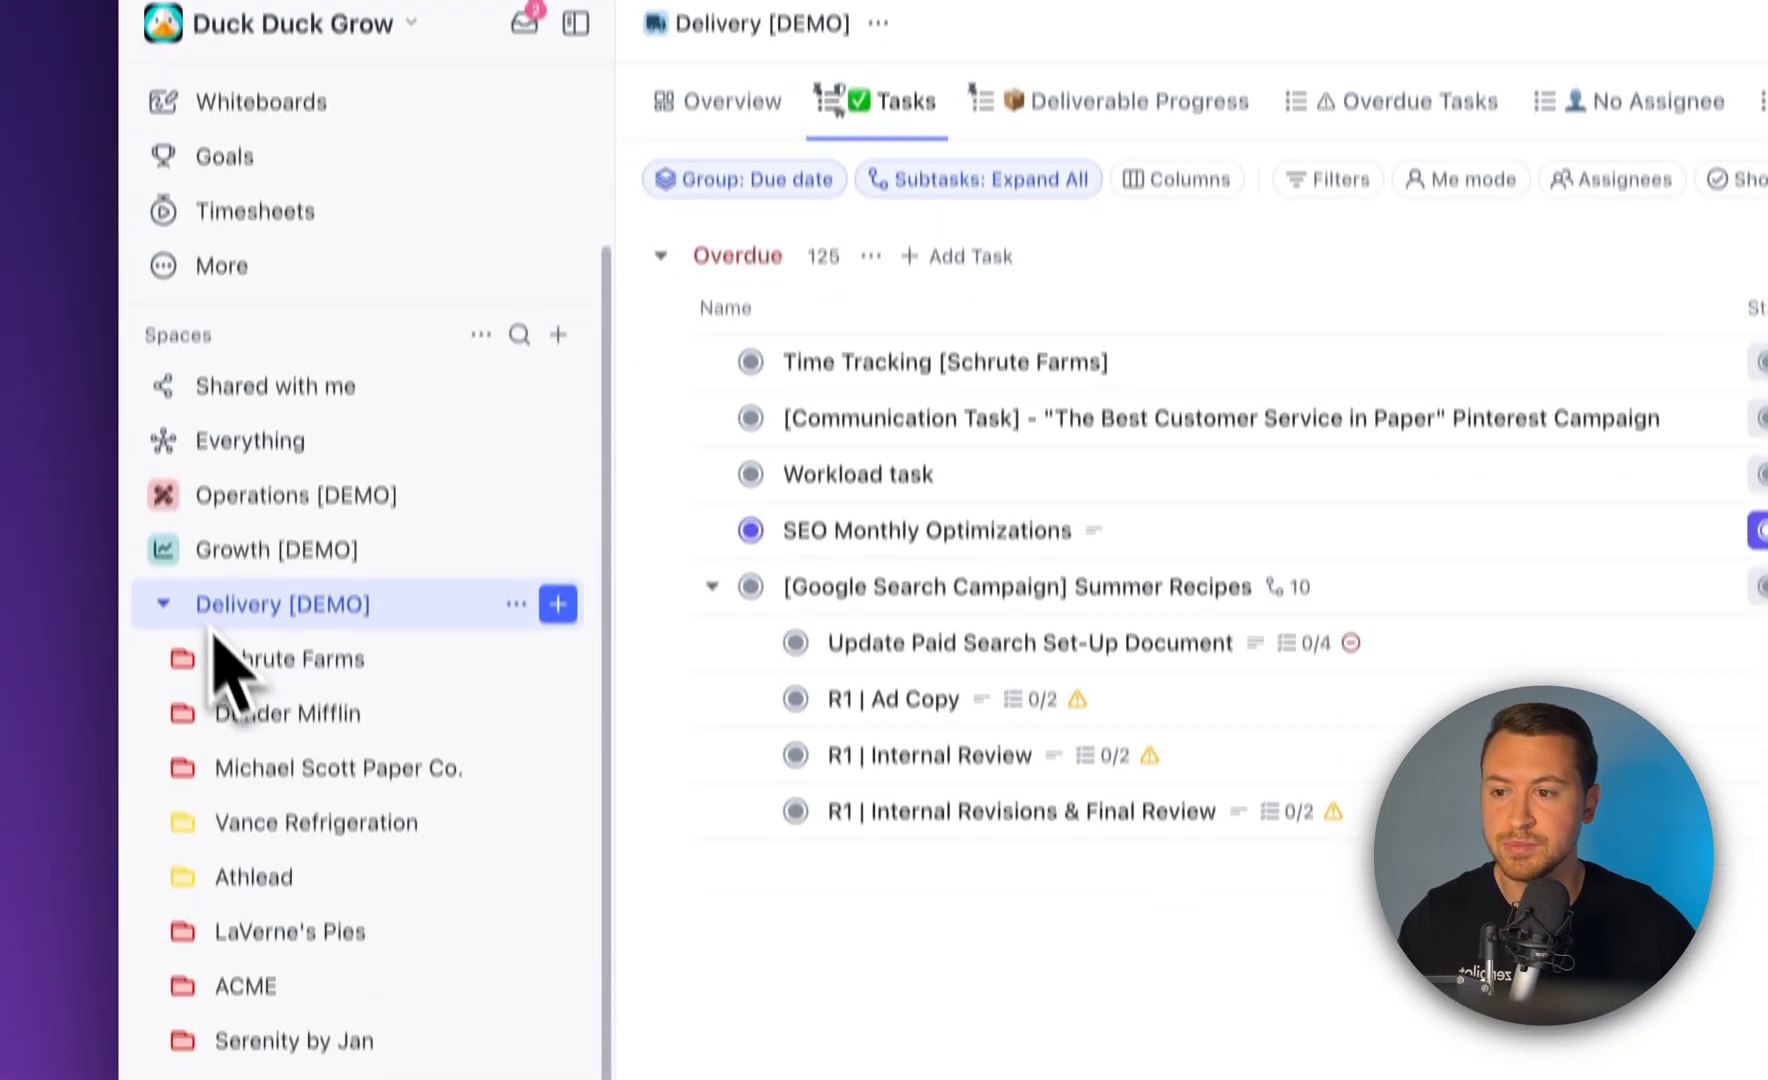
{"action": "left_click", "coordinate": [163, 855]}
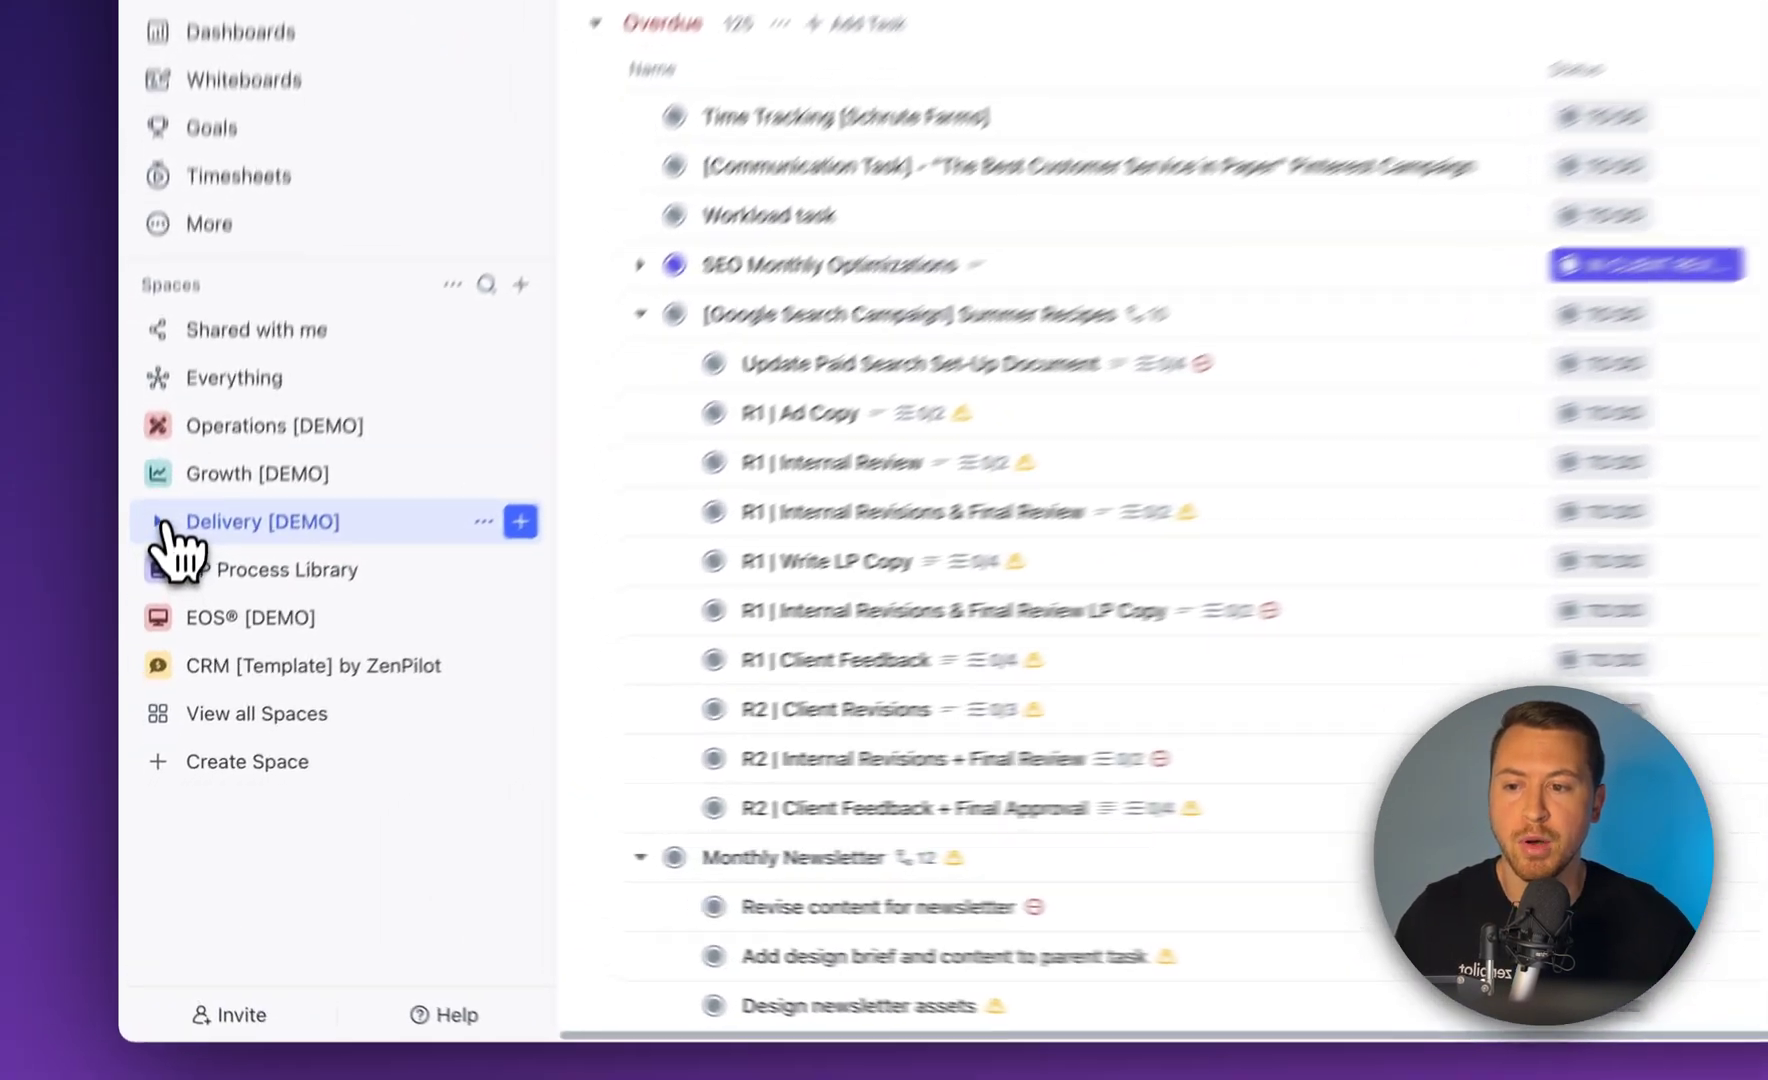
{"action": "left_click", "coordinate": [150, 665]}
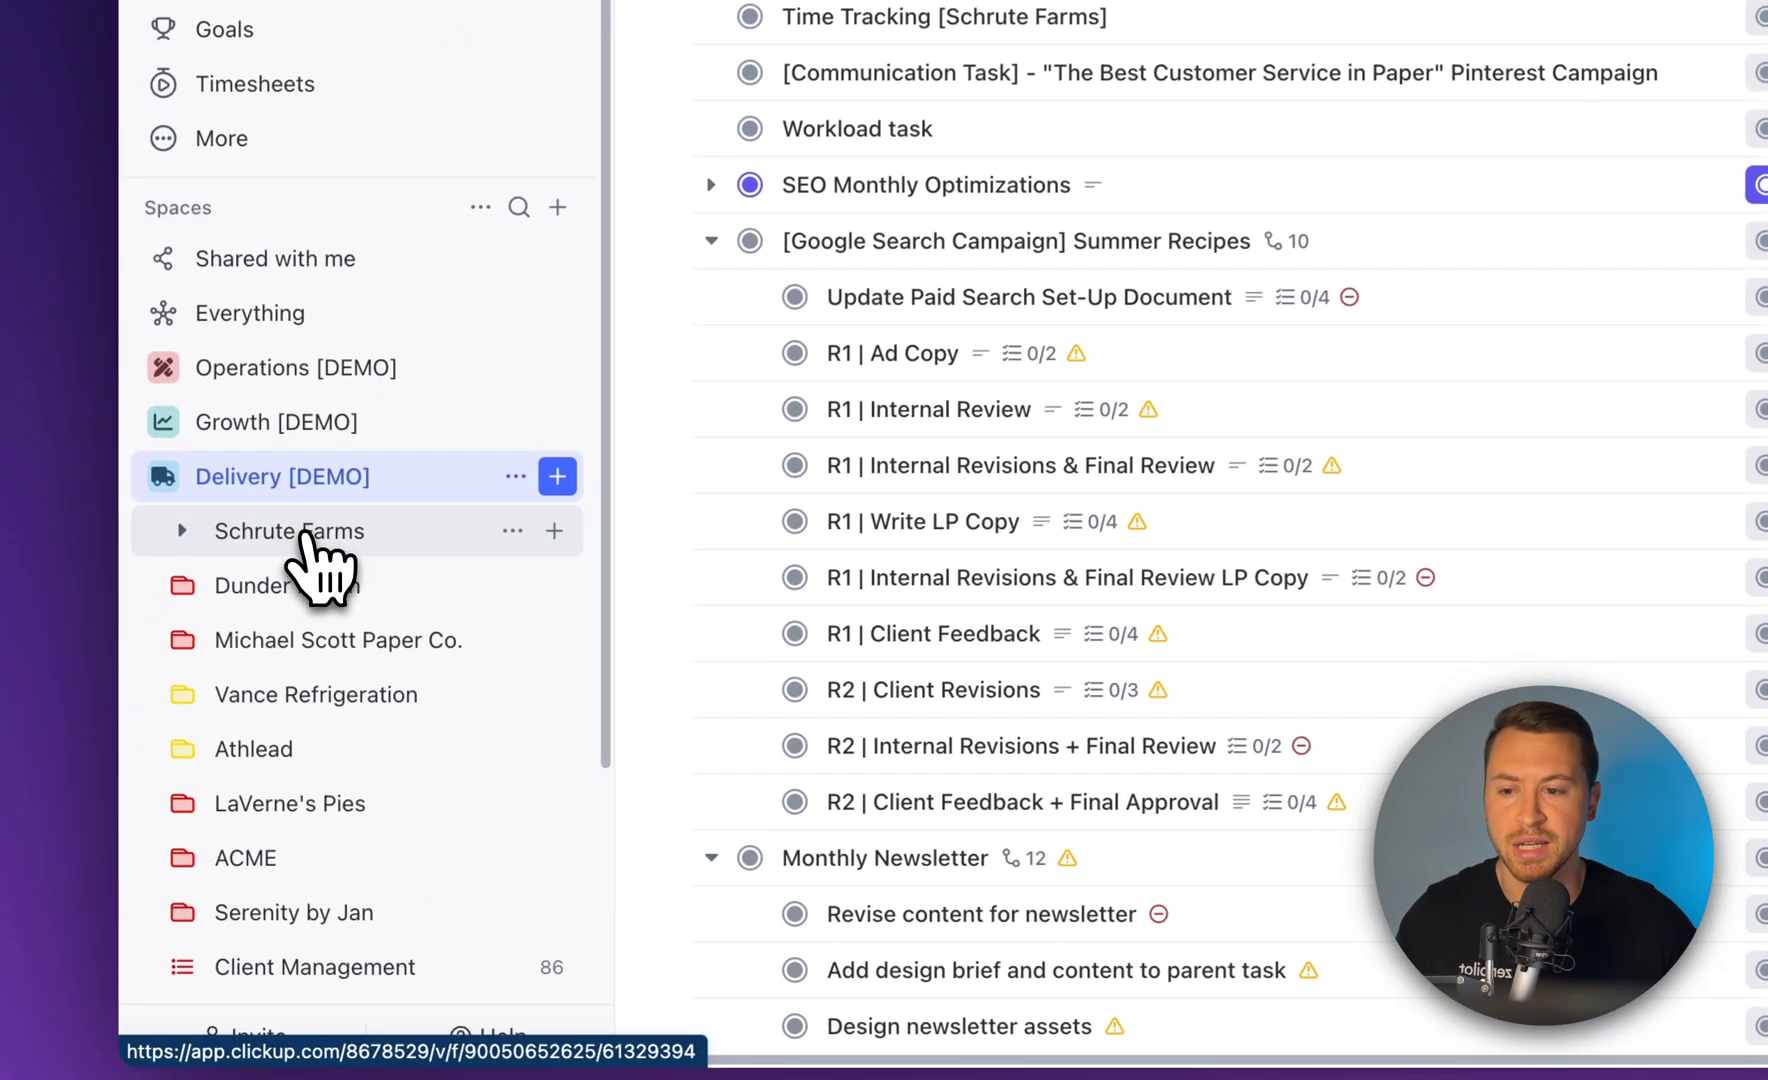
{"action": "left_click", "coordinate": [305, 535]}
{"action": "left_click", "coordinate": [363, 595]}
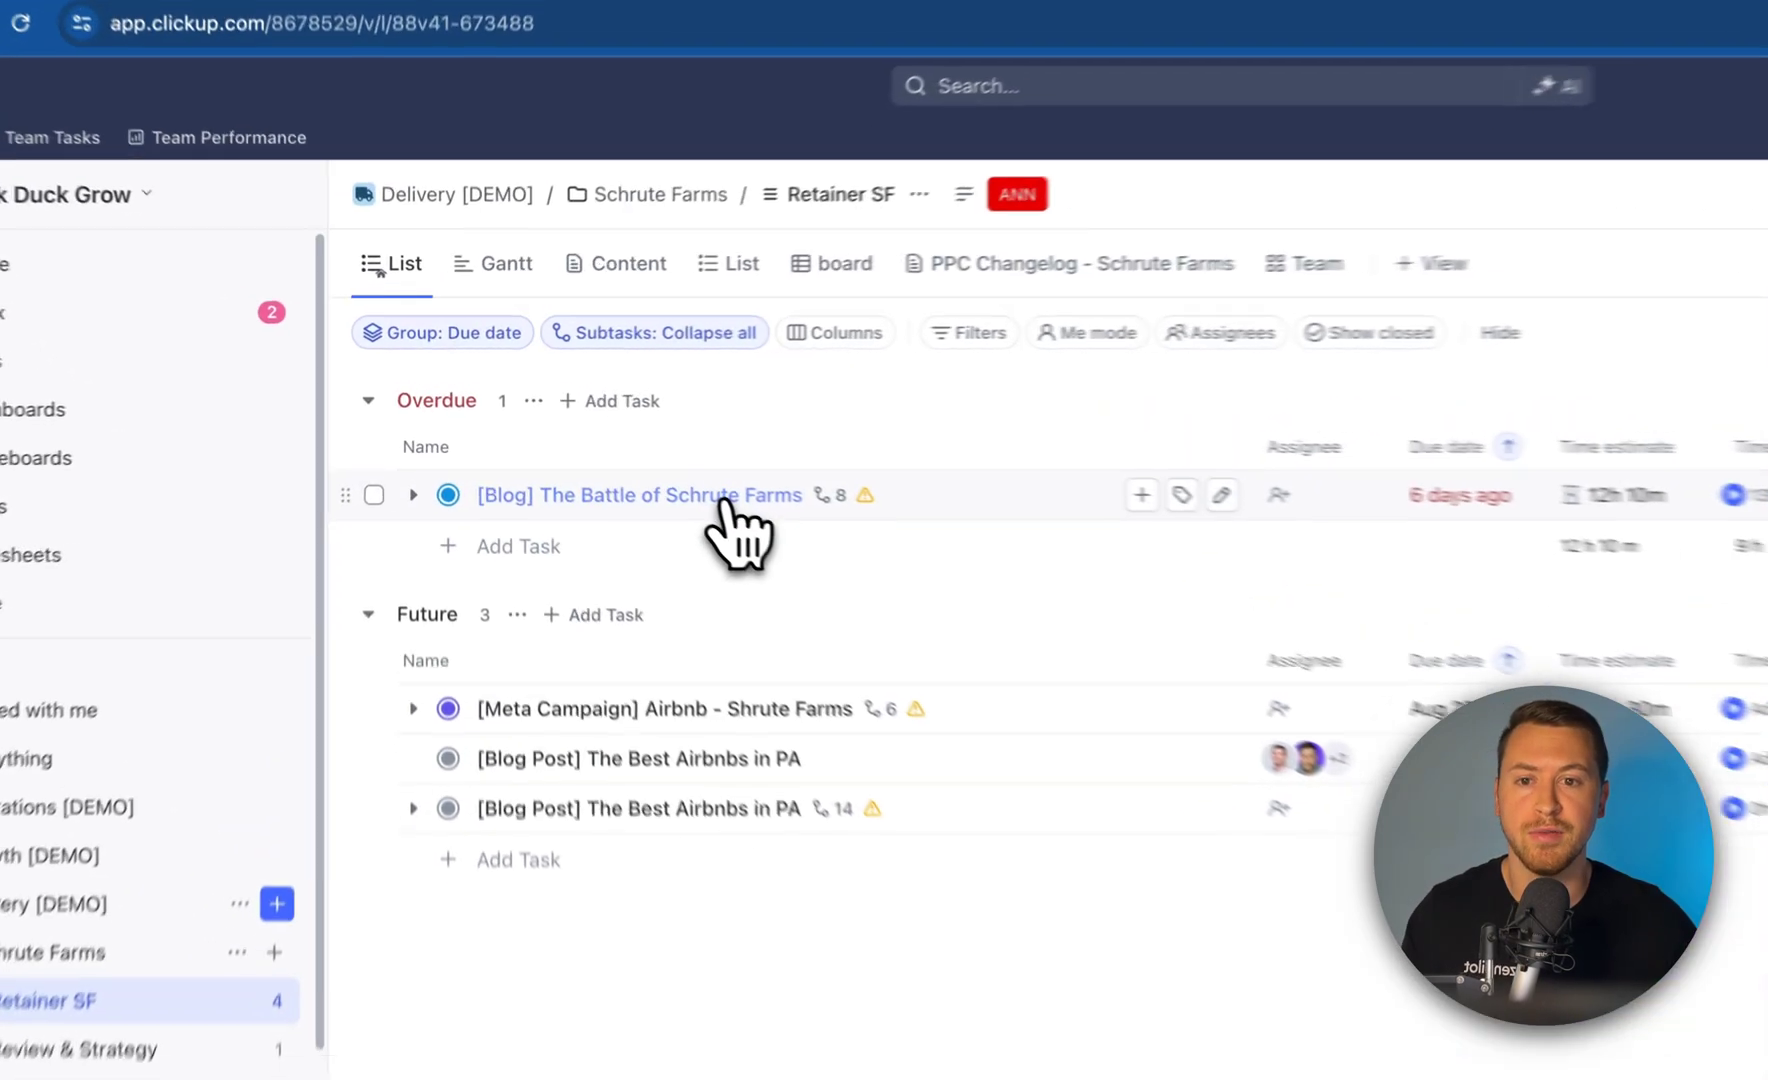
{"action": "left_click", "coordinate": [727, 496]}
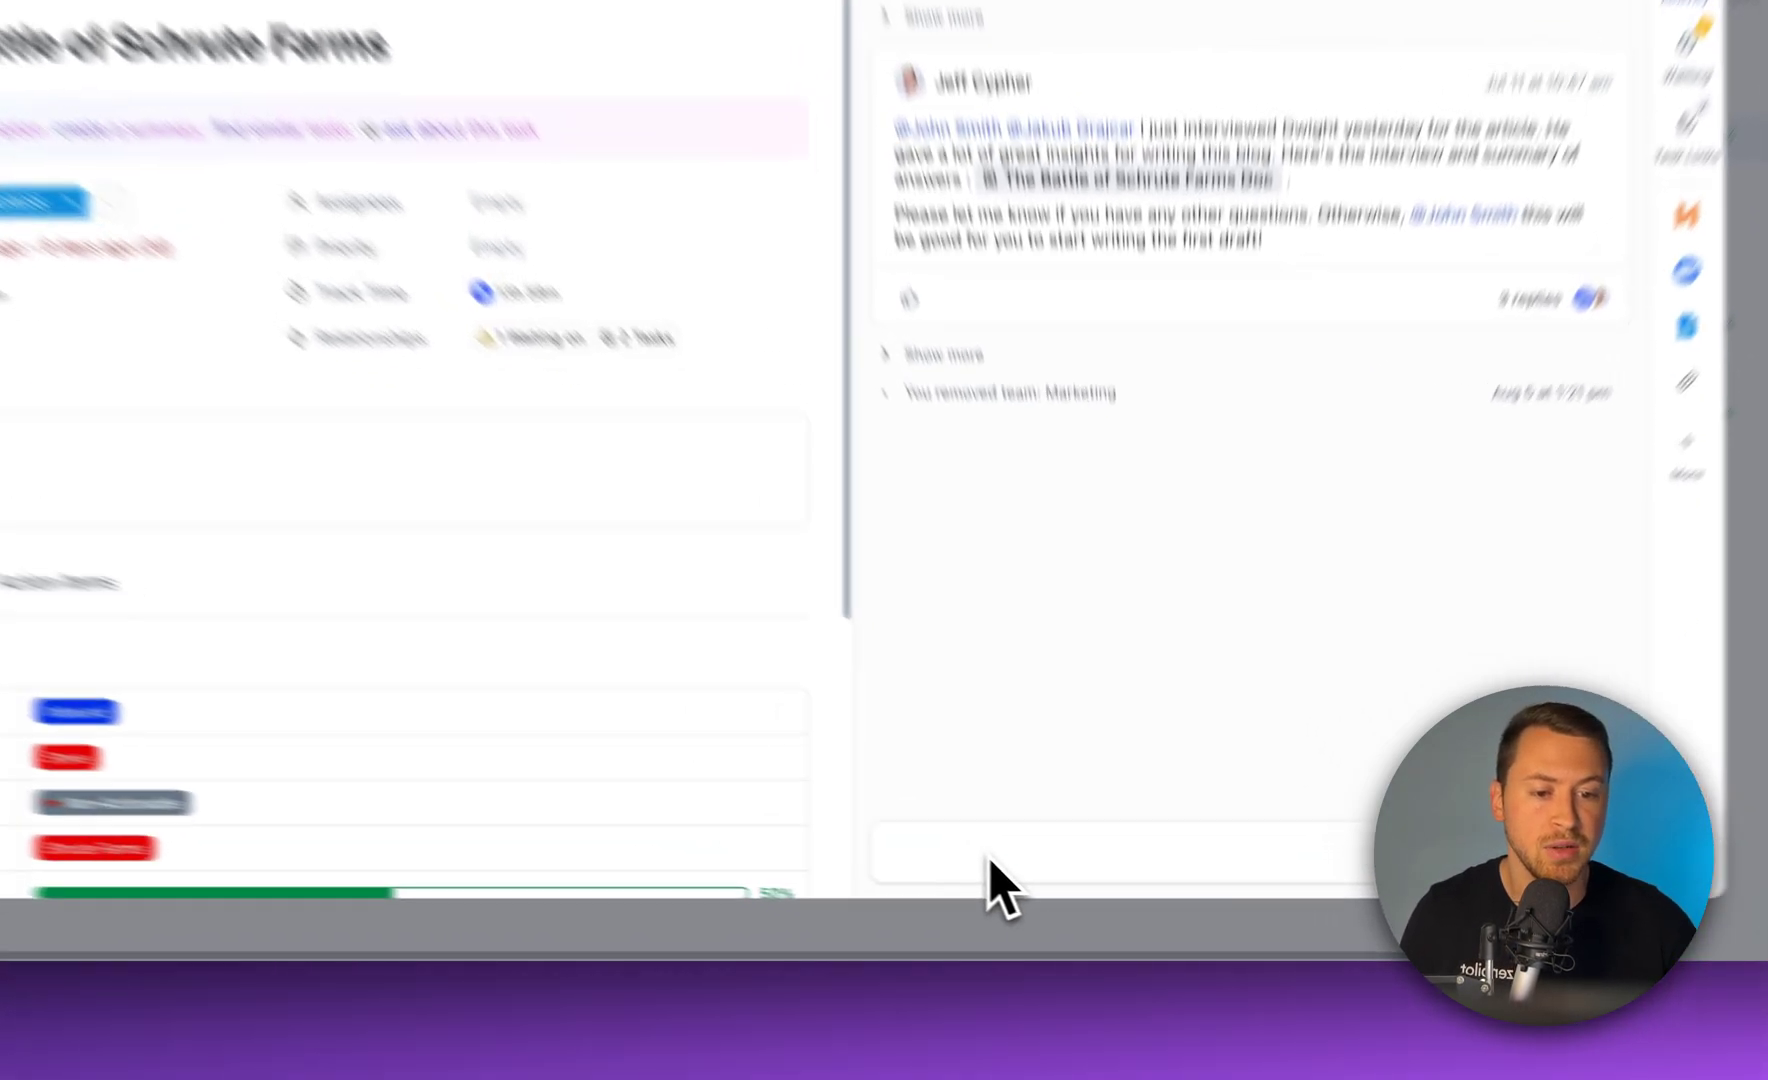
{"action": "left_click", "coordinate": [1027, 891]}
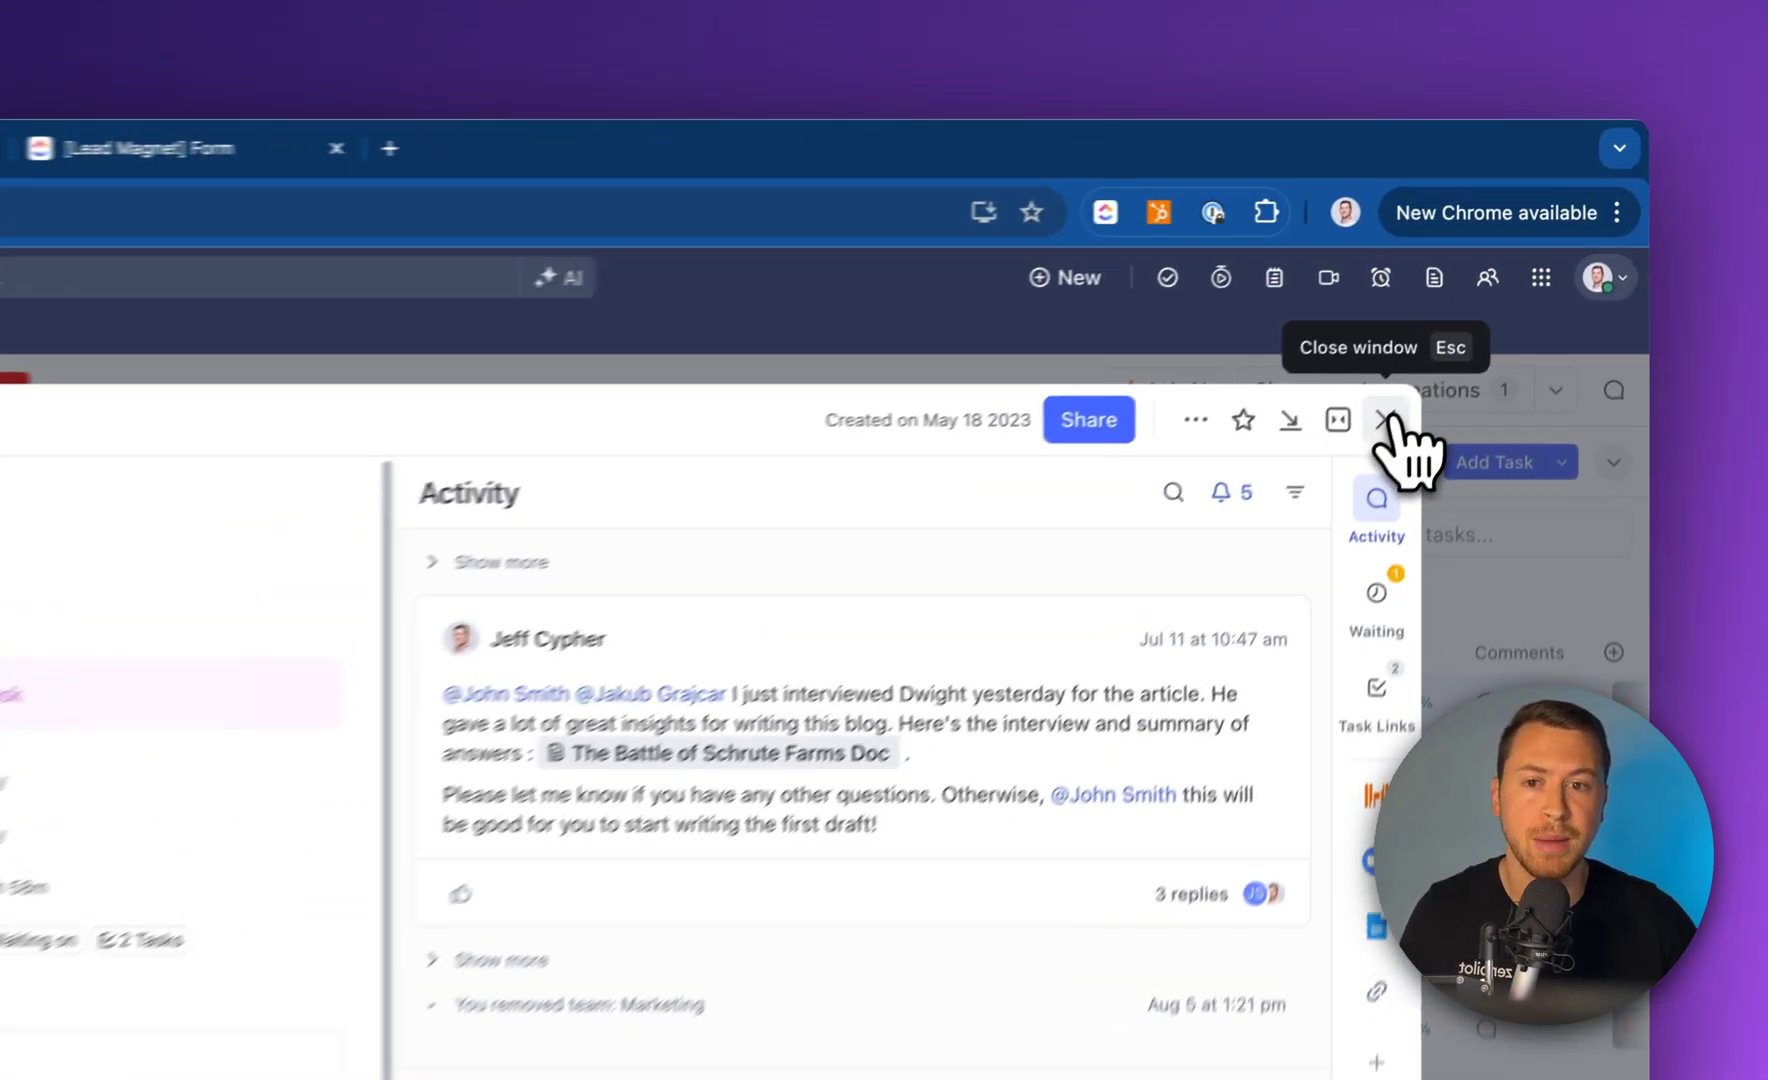
{"action": "left_click", "coordinate": [1507, 283]}
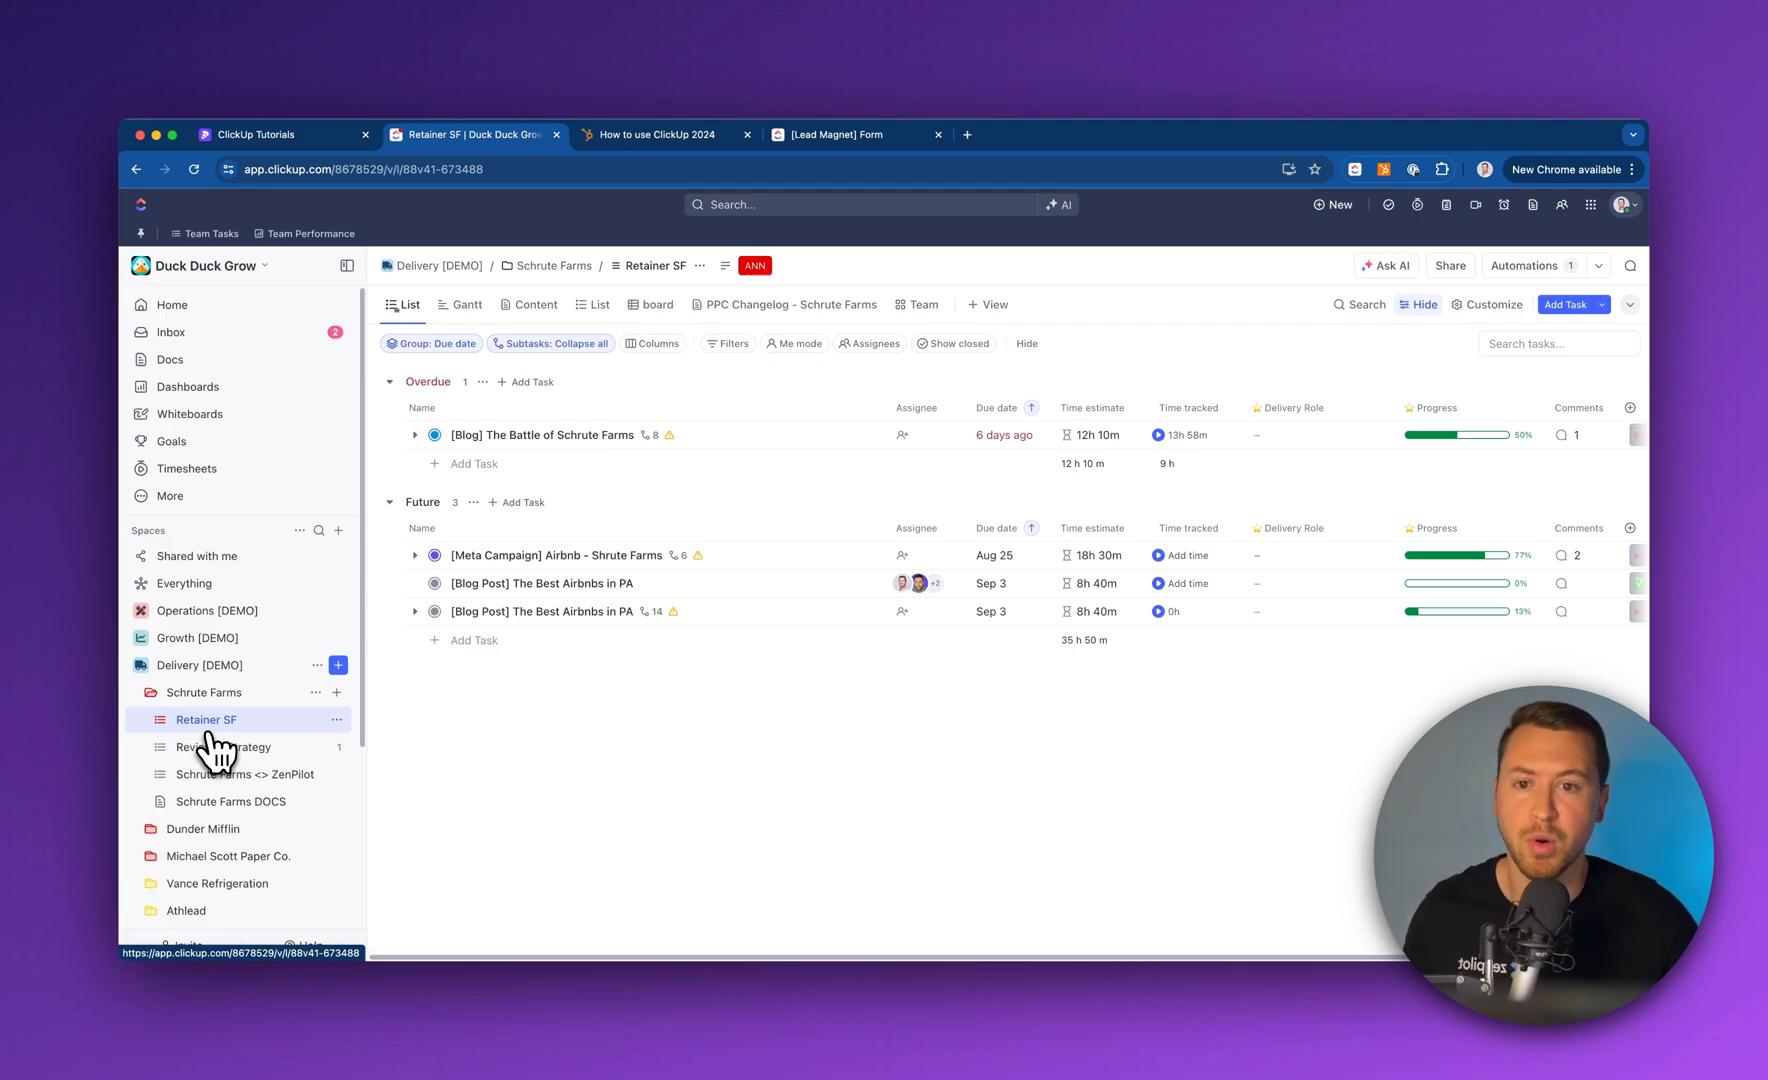
Collapse Delivery [DEMO], expand CRM [Template] by ZenPilot, and open its Deals list
{"action": "mouse_move", "coordinate": [670, 440]}
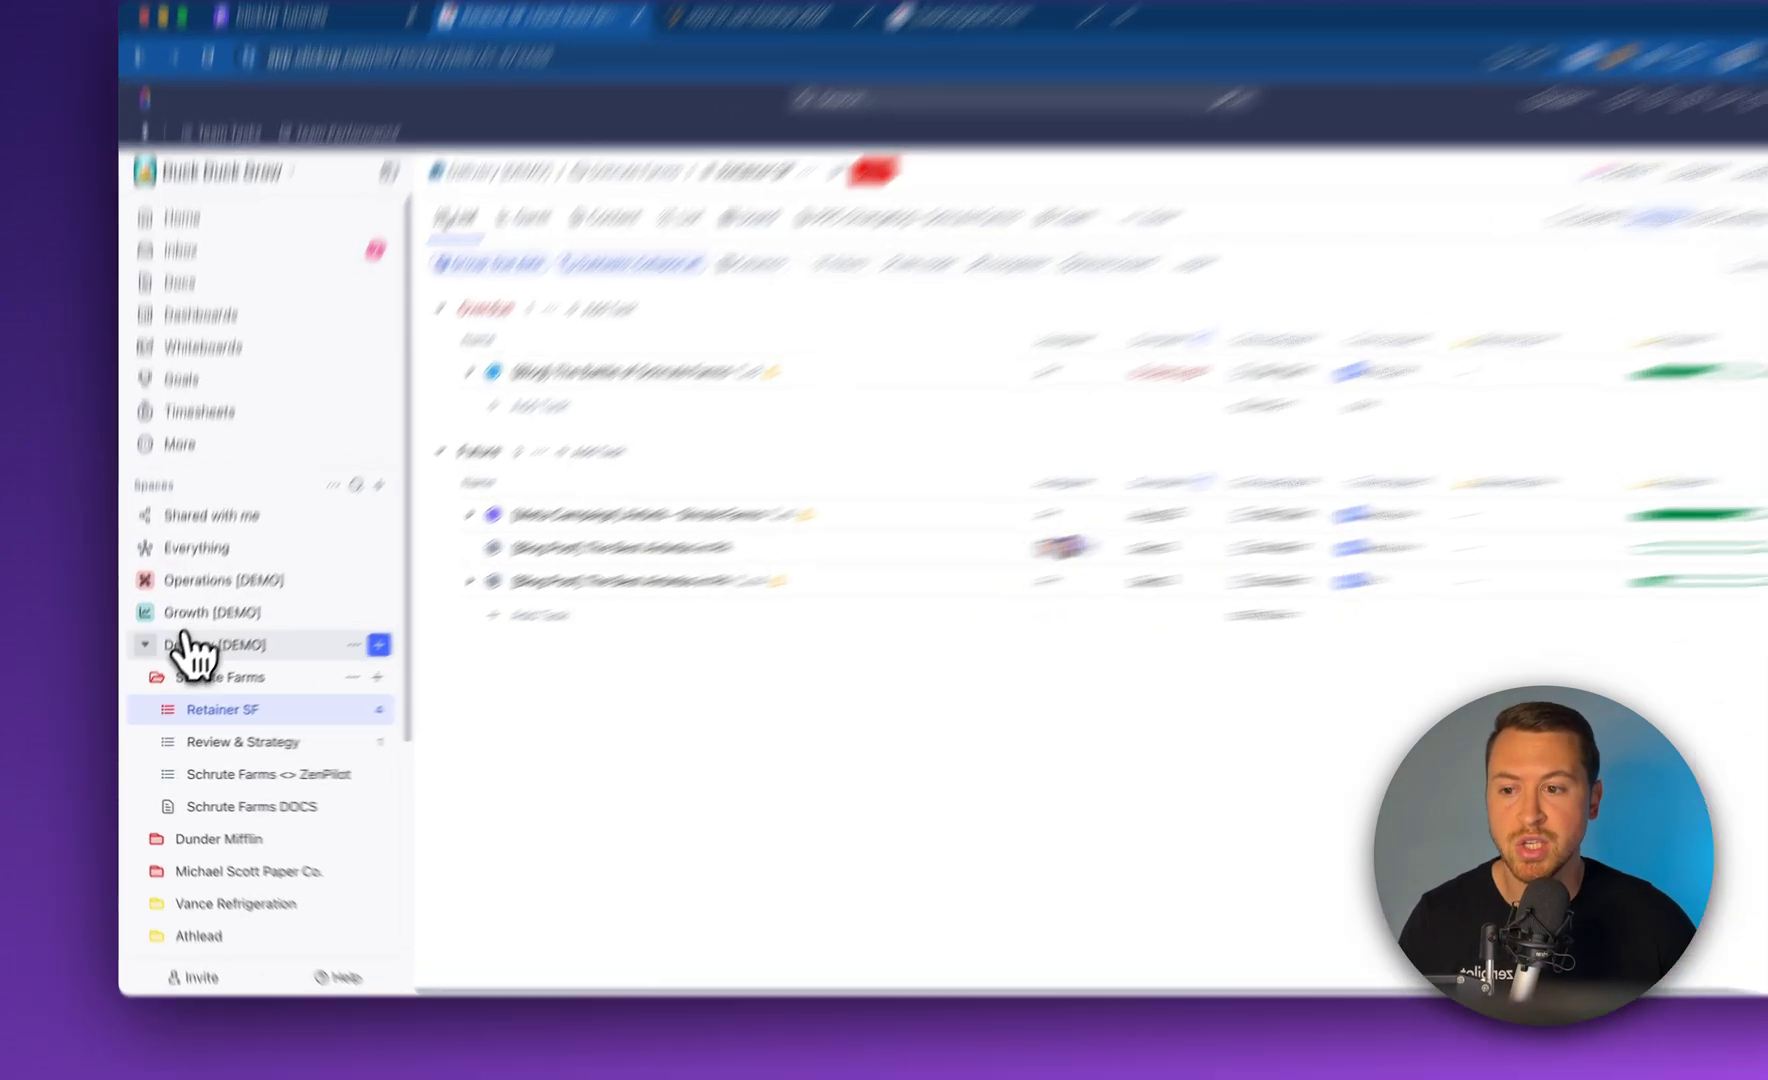
{"action": "left_click", "coordinate": [141, 665]}
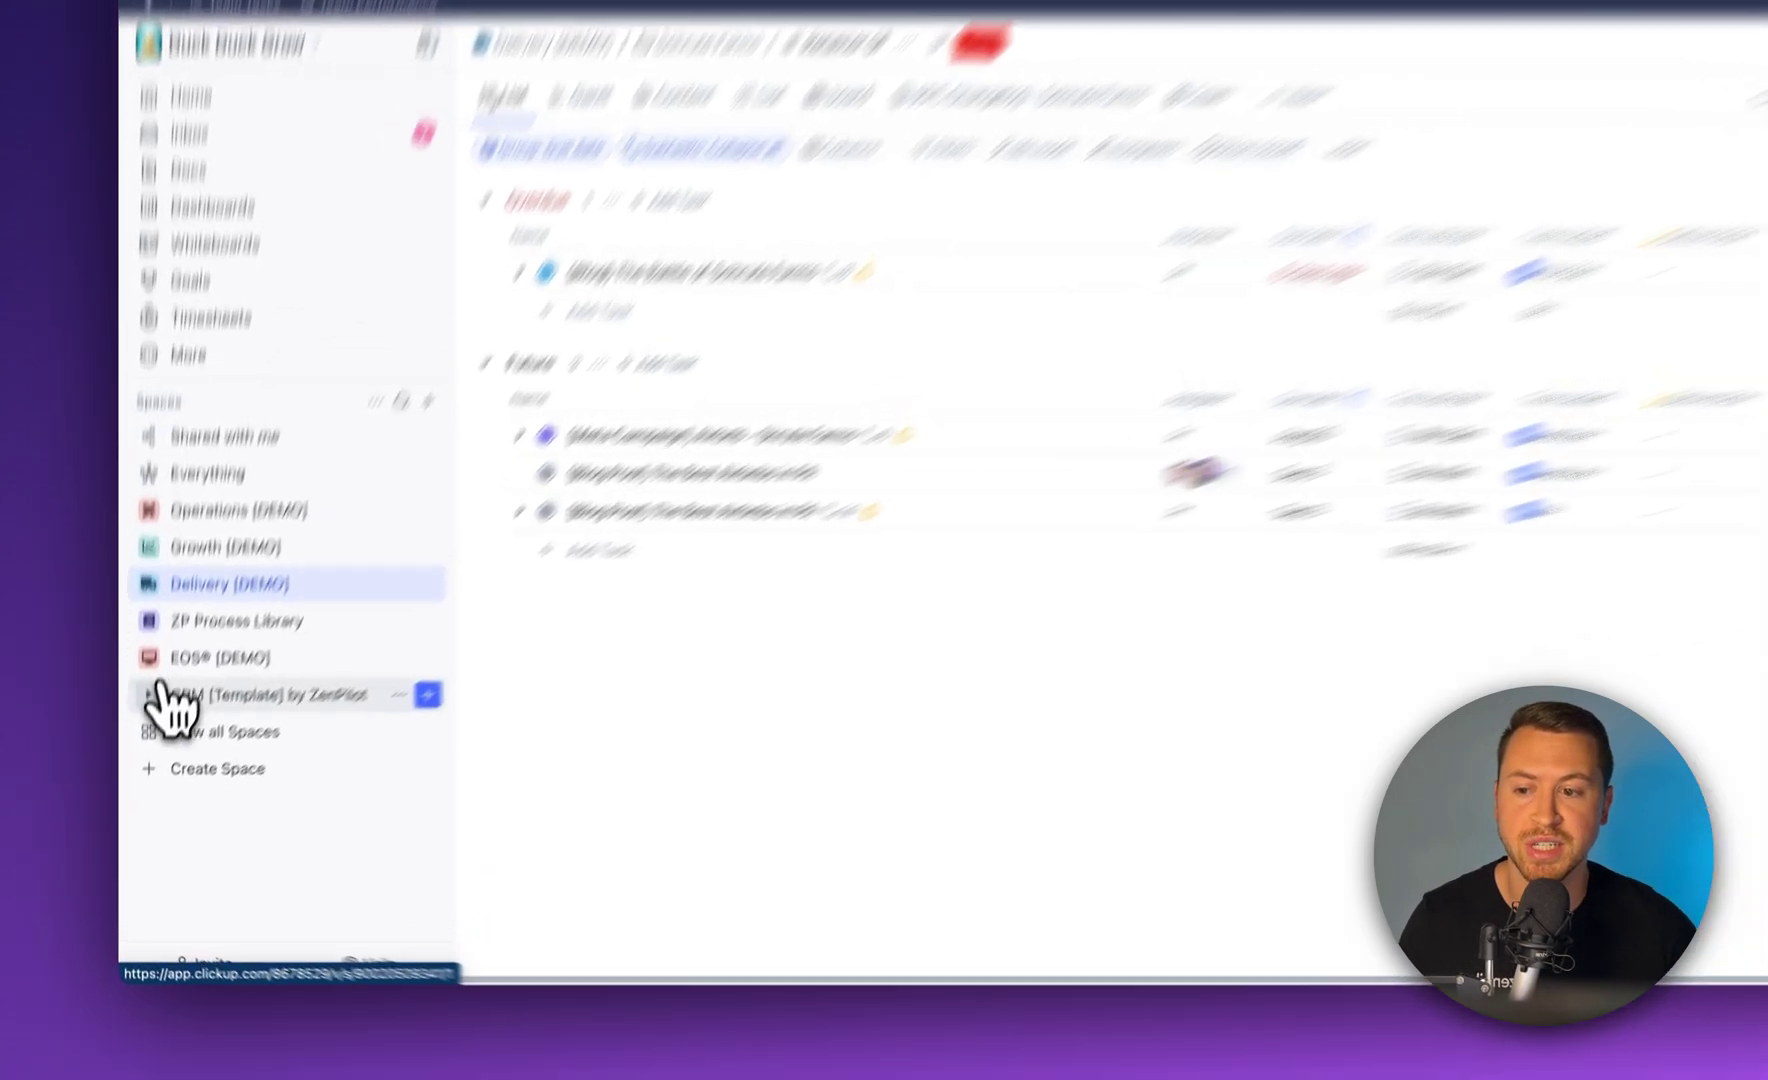
{"action": "left_click", "coordinate": [215, 747]}
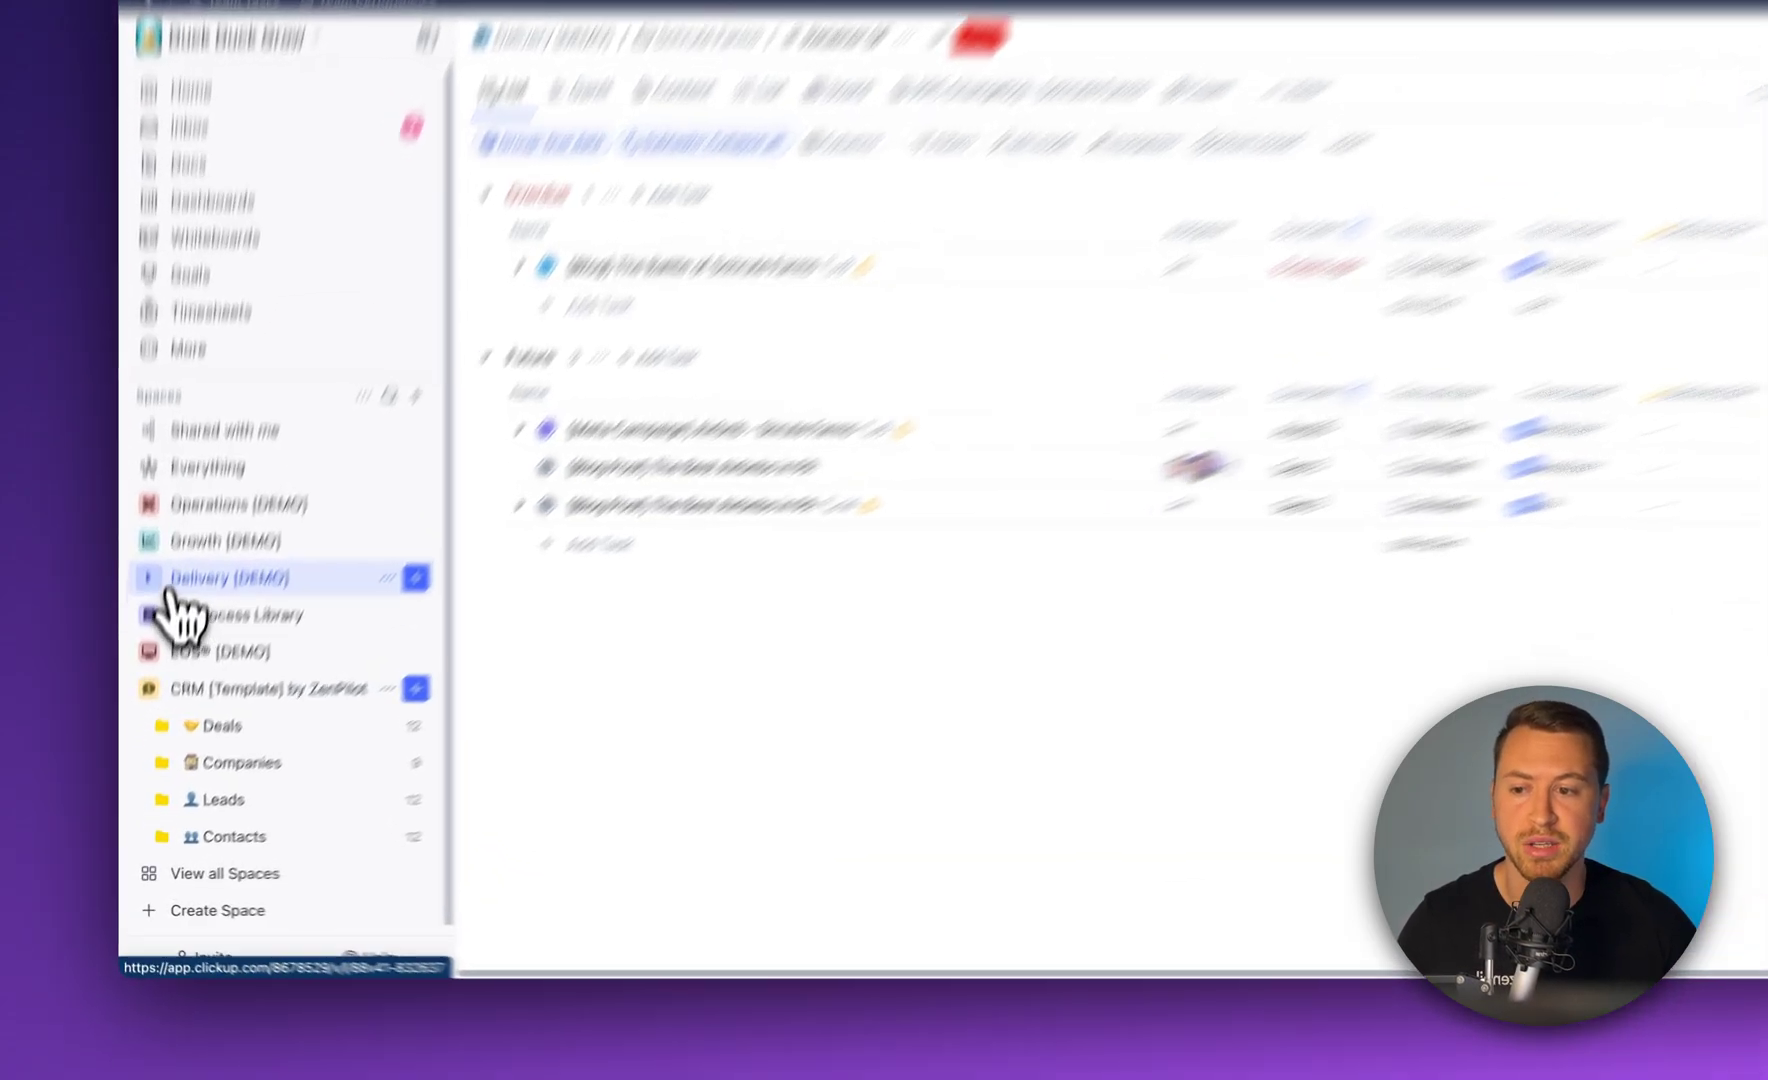
{"action": "left_click", "coordinate": [145, 666]}
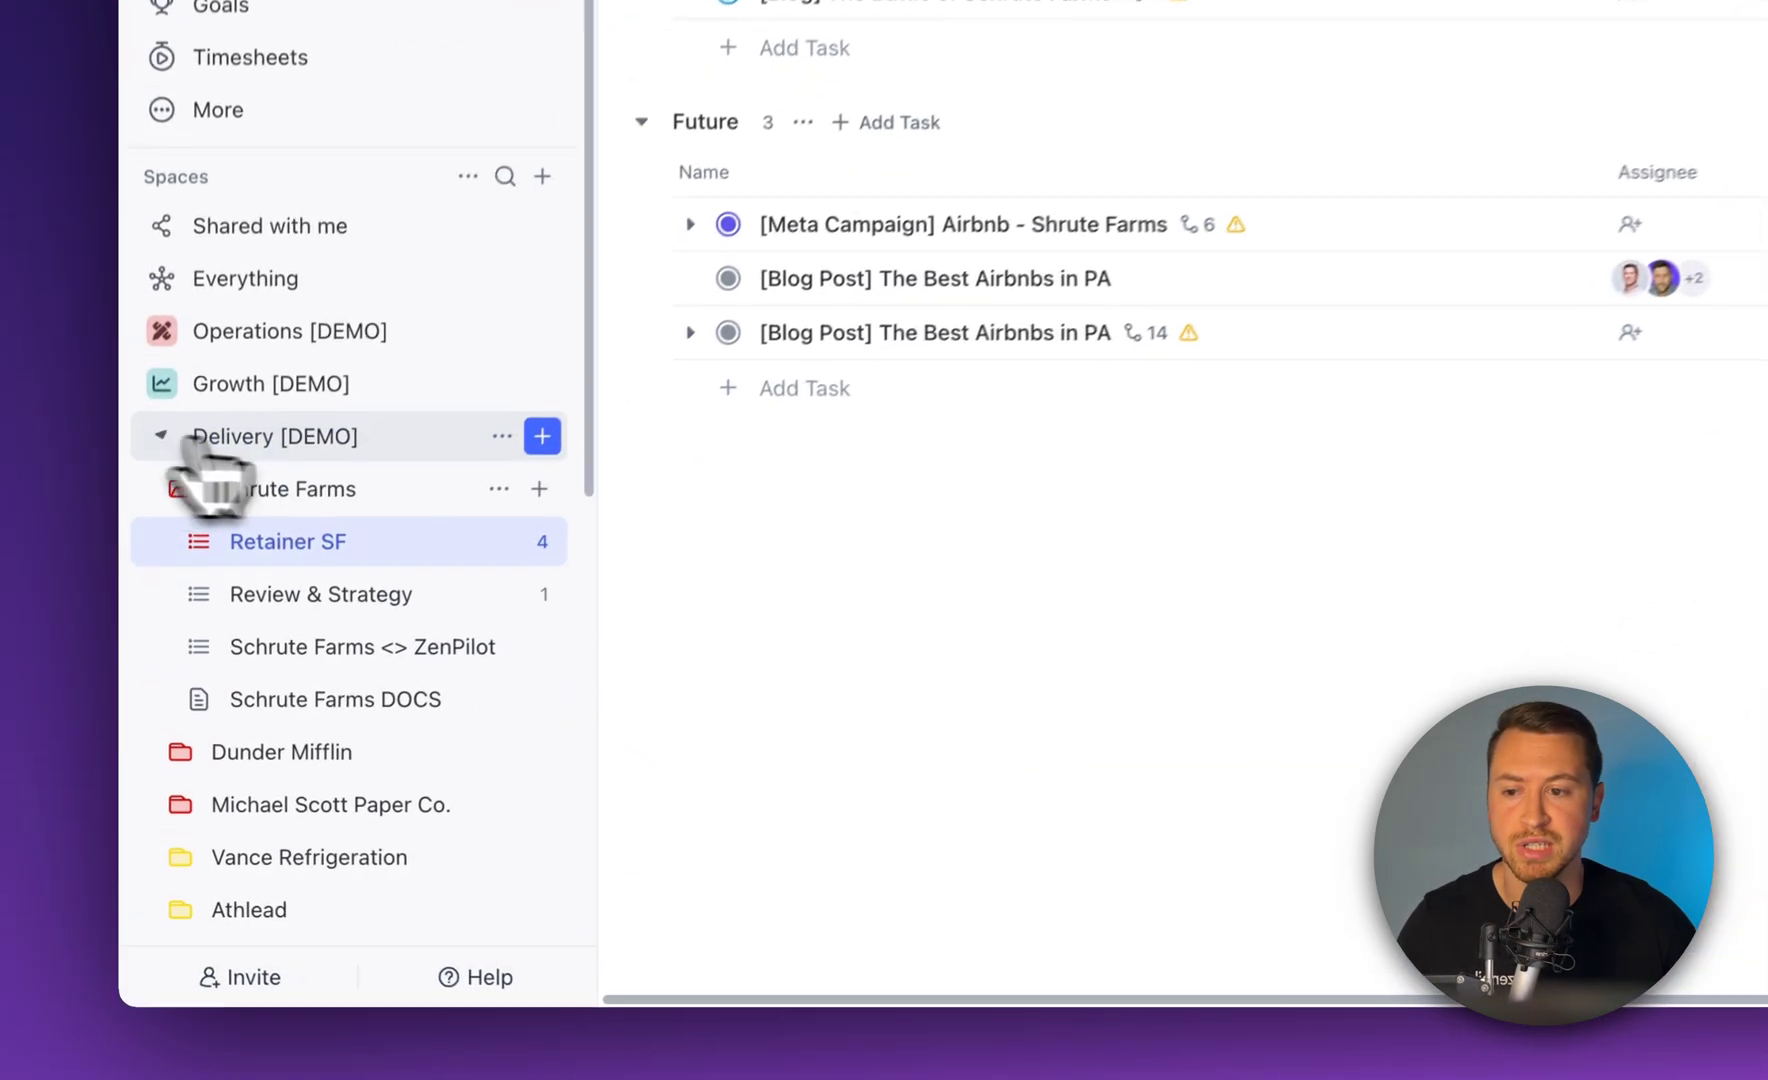
{"action": "left_click", "coordinate": [300, 478]}
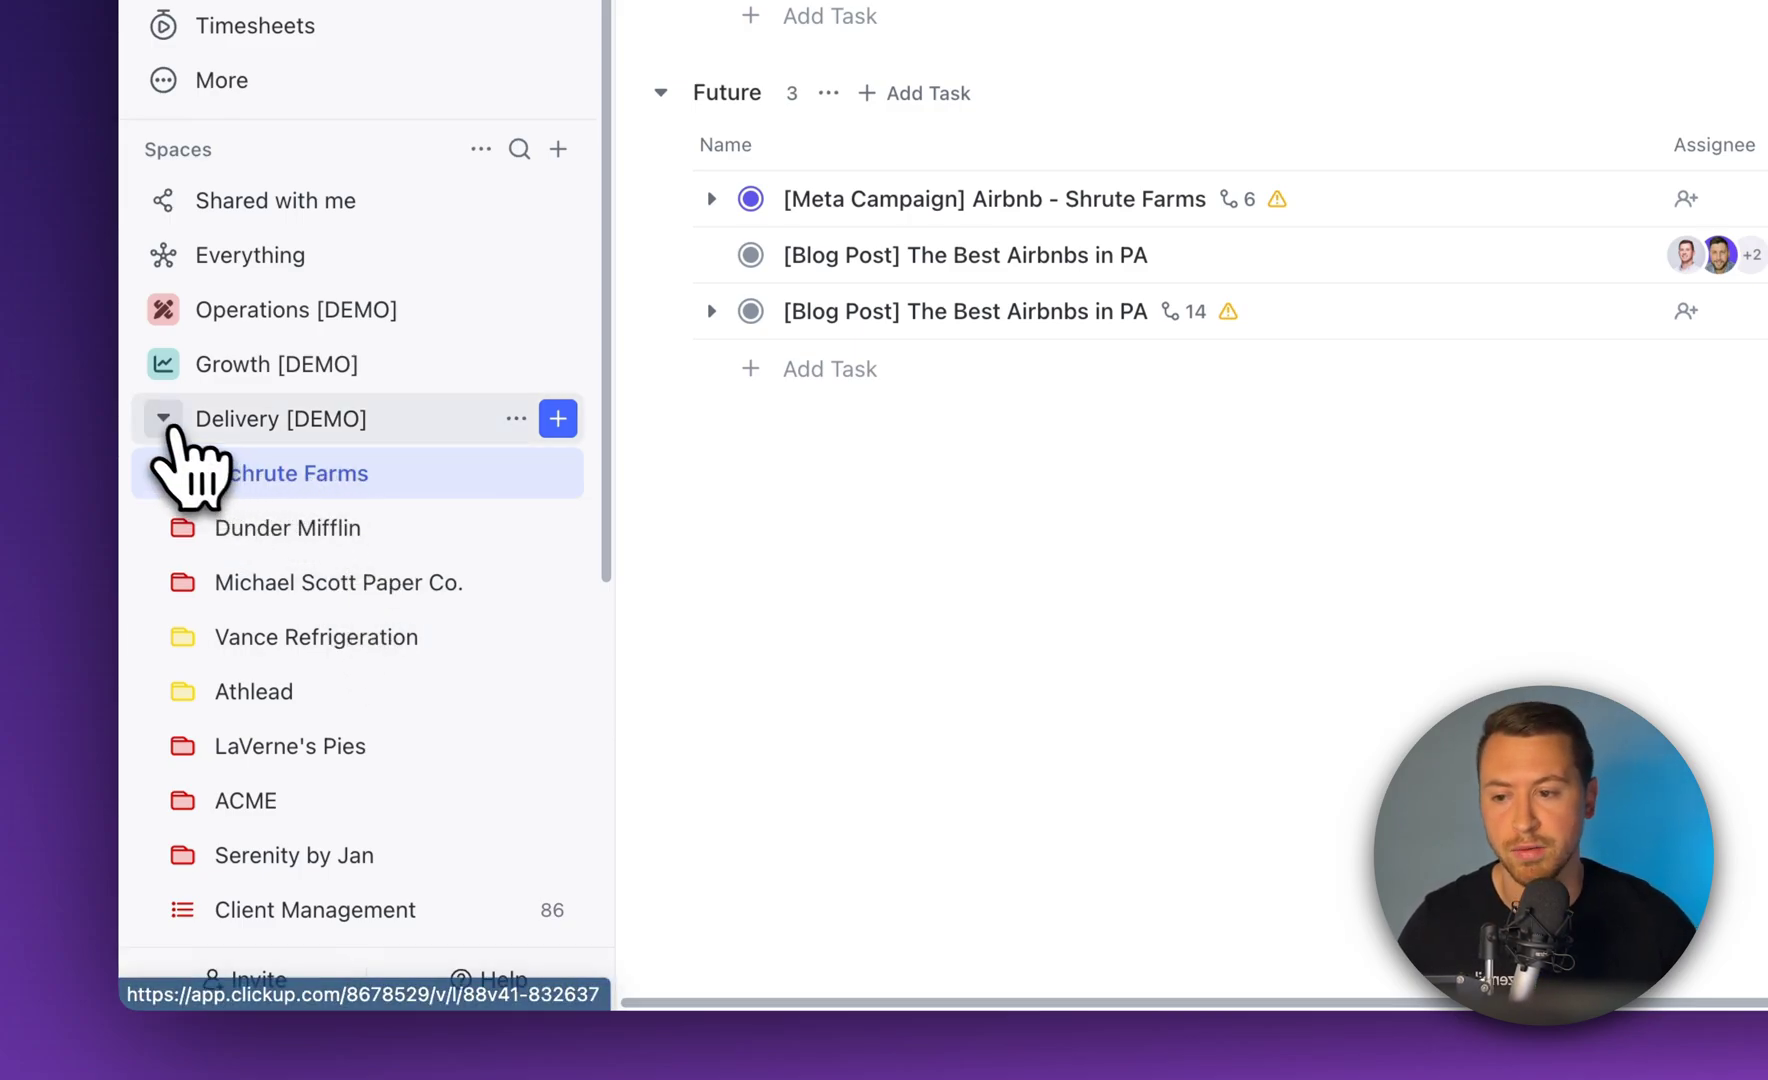
{"action": "left_click", "coordinate": [163, 418]}
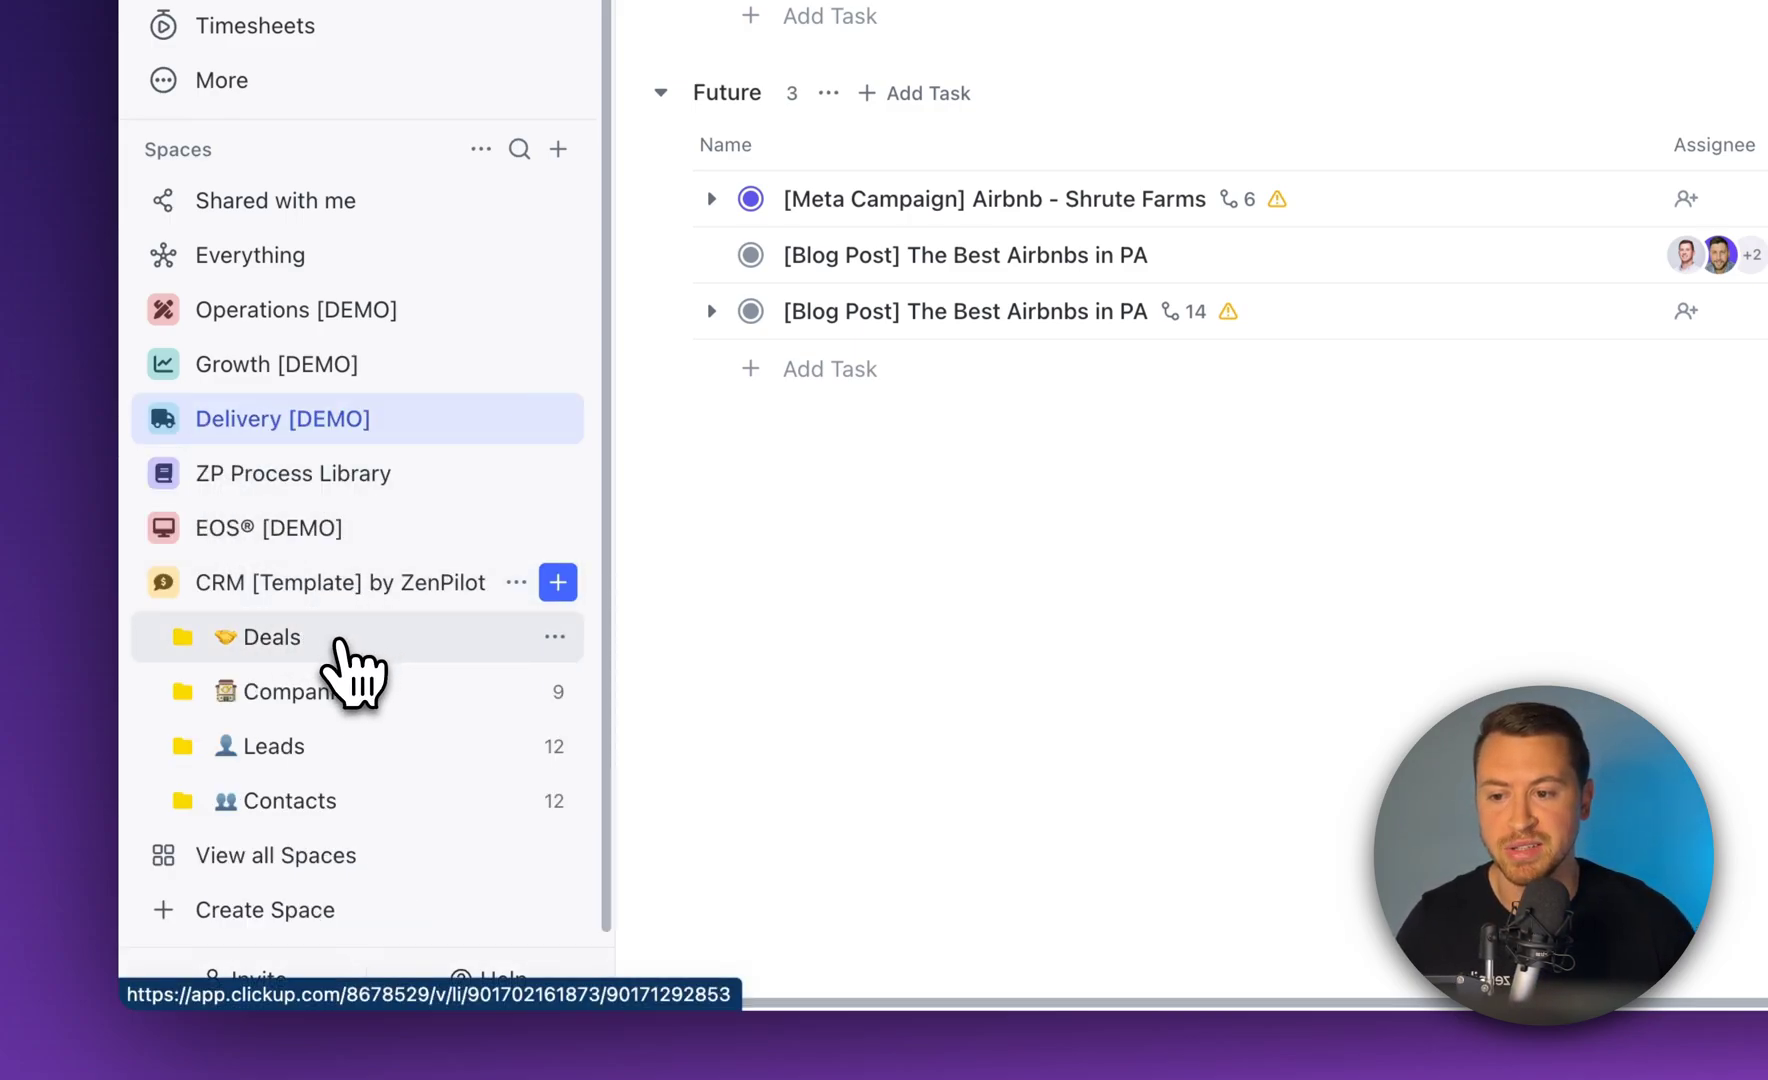
{"action": "left_click", "coordinate": [335, 644]}
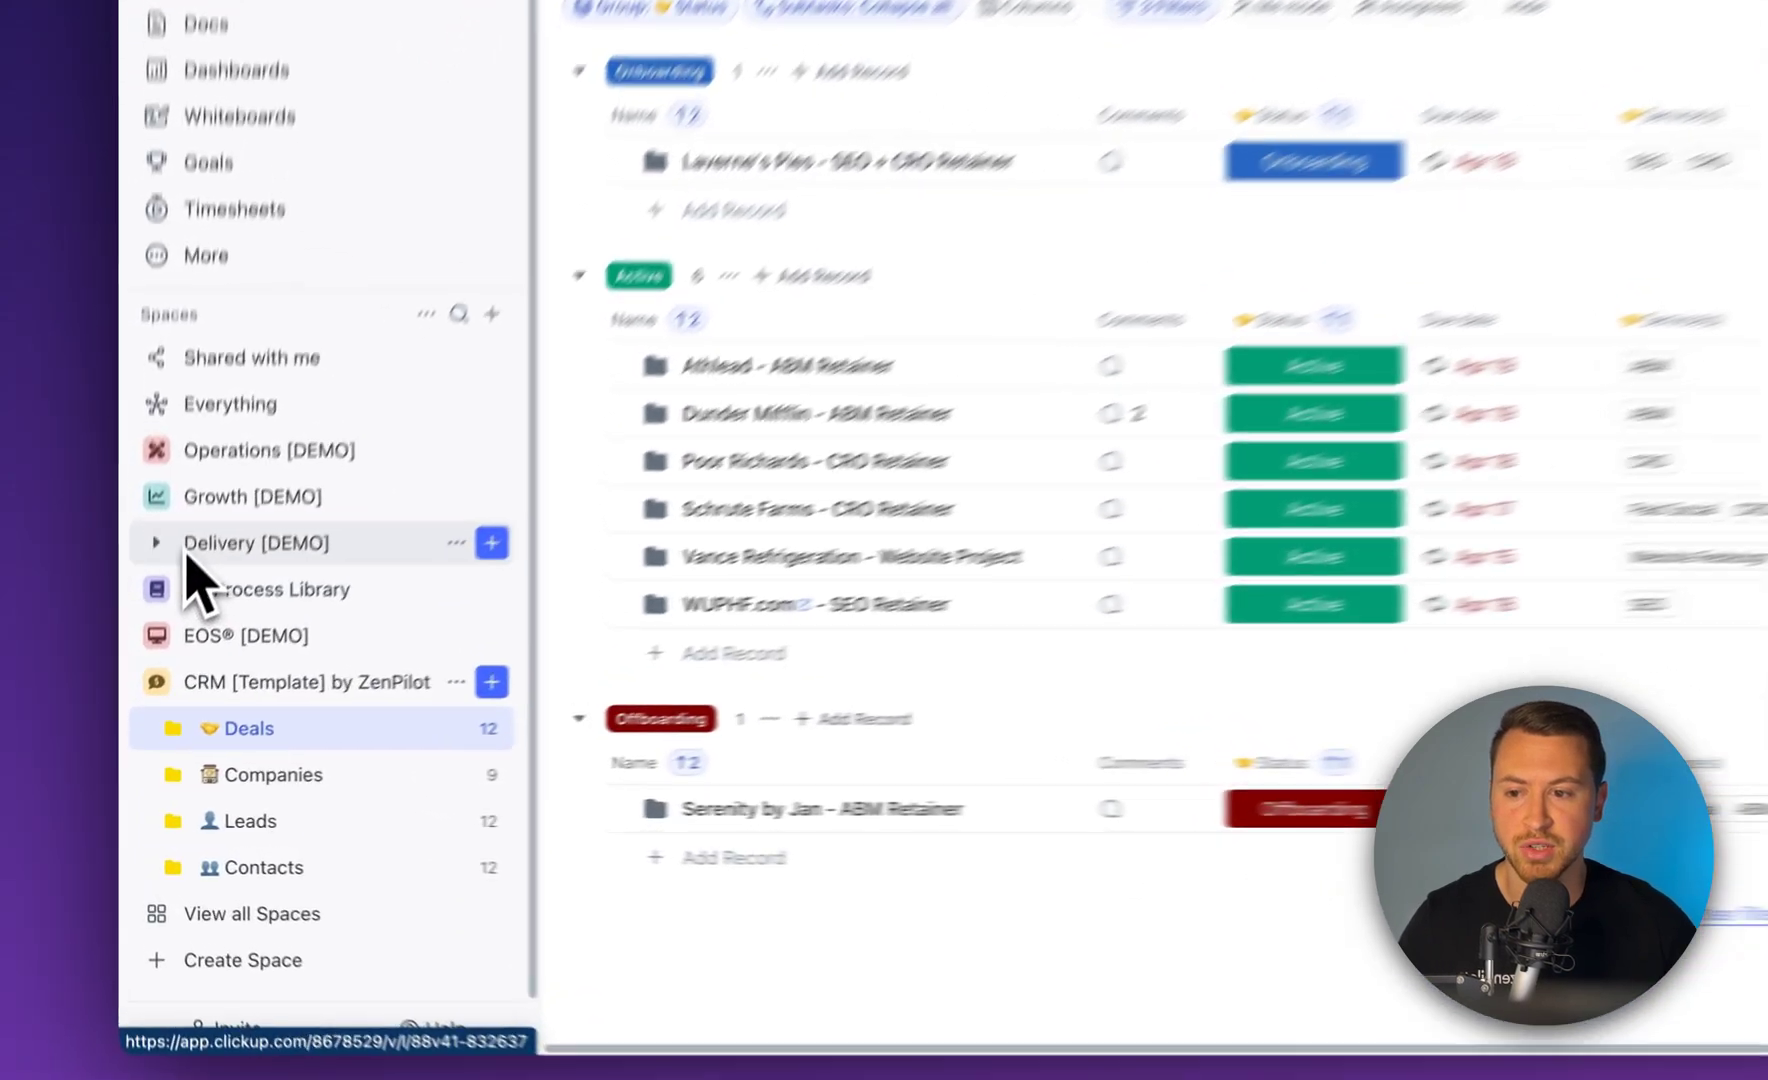
Open the Dunder Mifflin - ABM Retainer deal record and start a comment in its Activity panel
{"action": "left_click", "coordinate": [150, 660]}
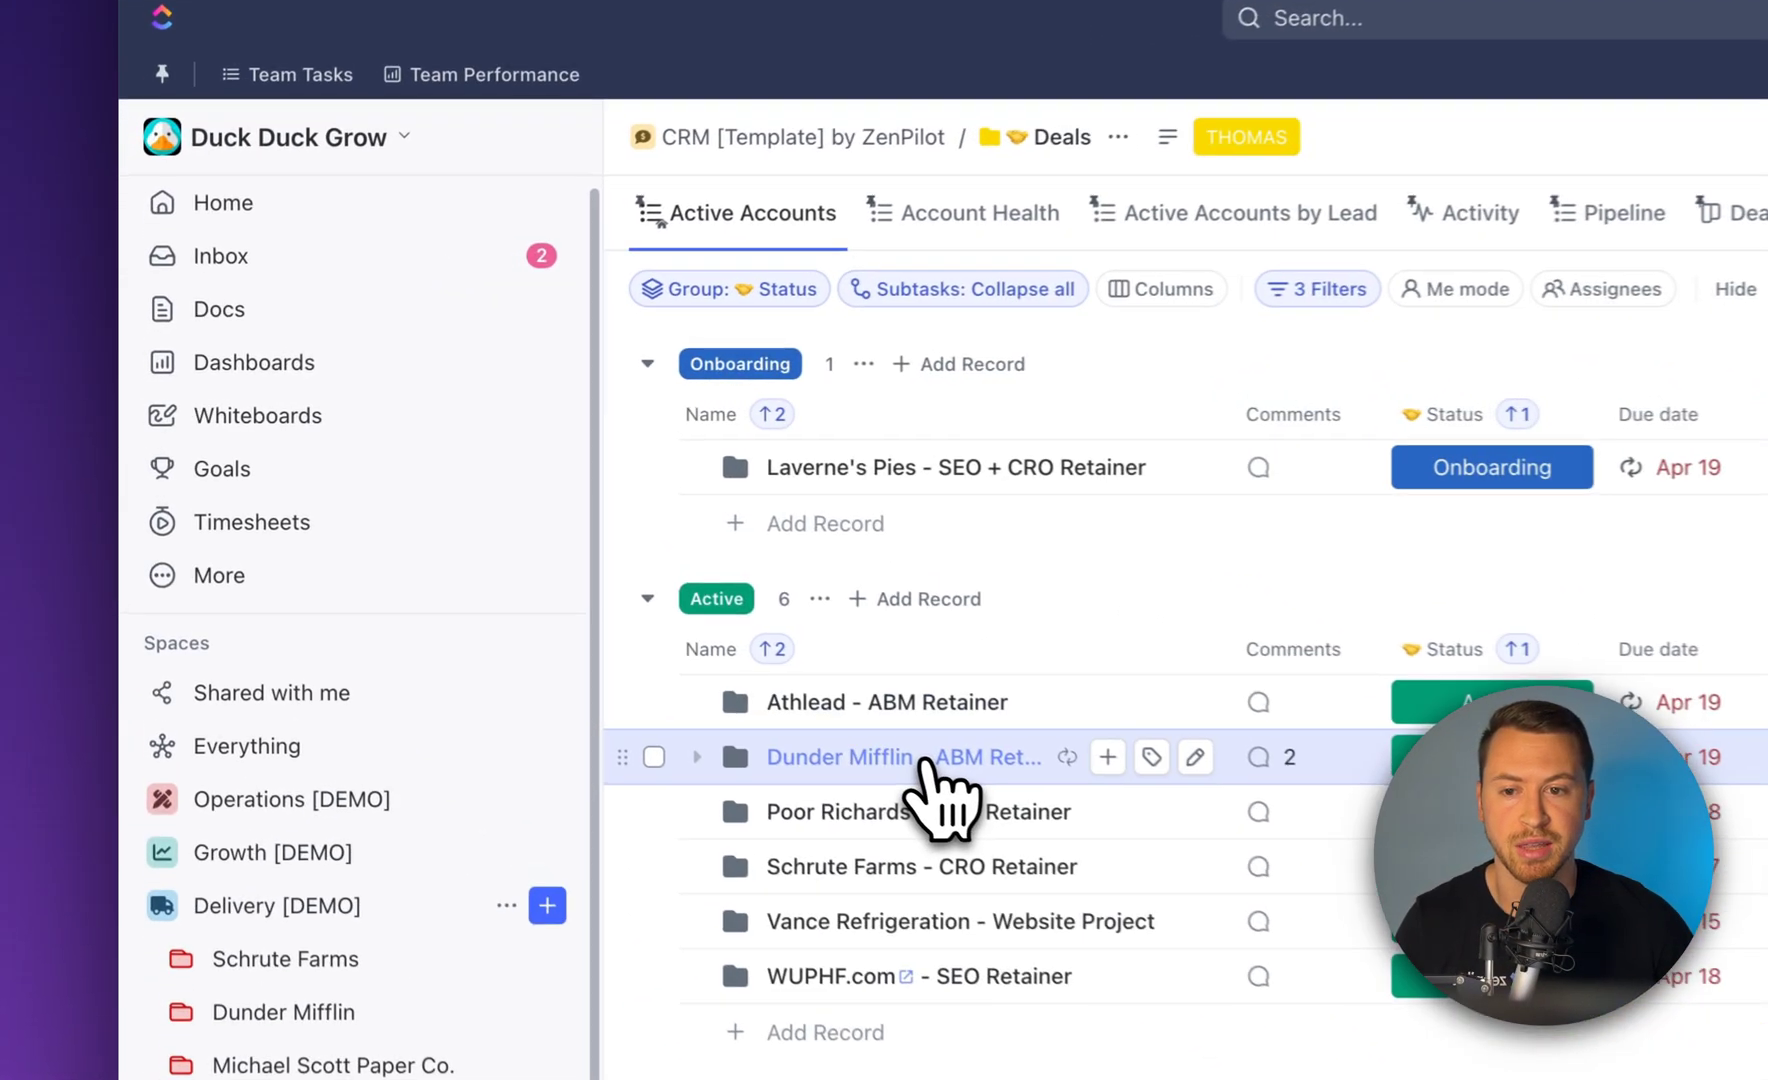
{"action": "left_click", "coordinate": [922, 760]}
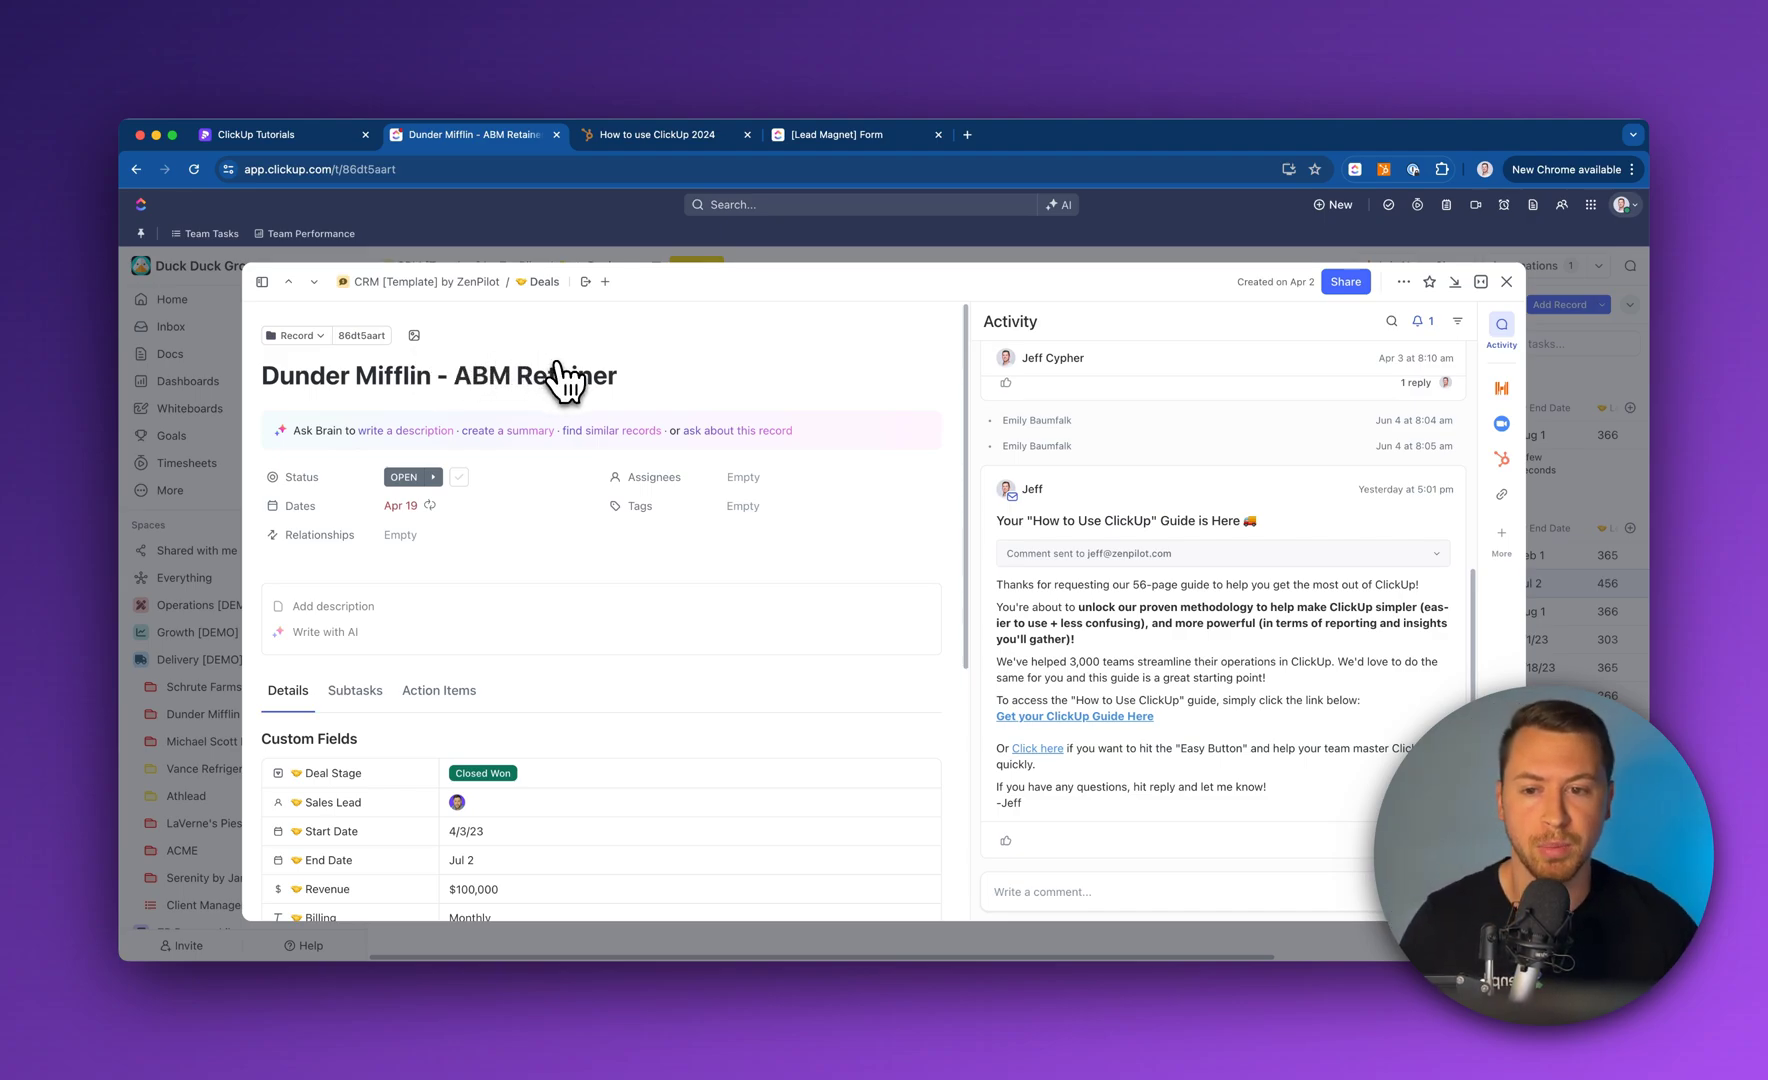
{"action": "scroll", "coordinate": [670, 470], "scroll_direction": "down", "scroll_amount": 1}
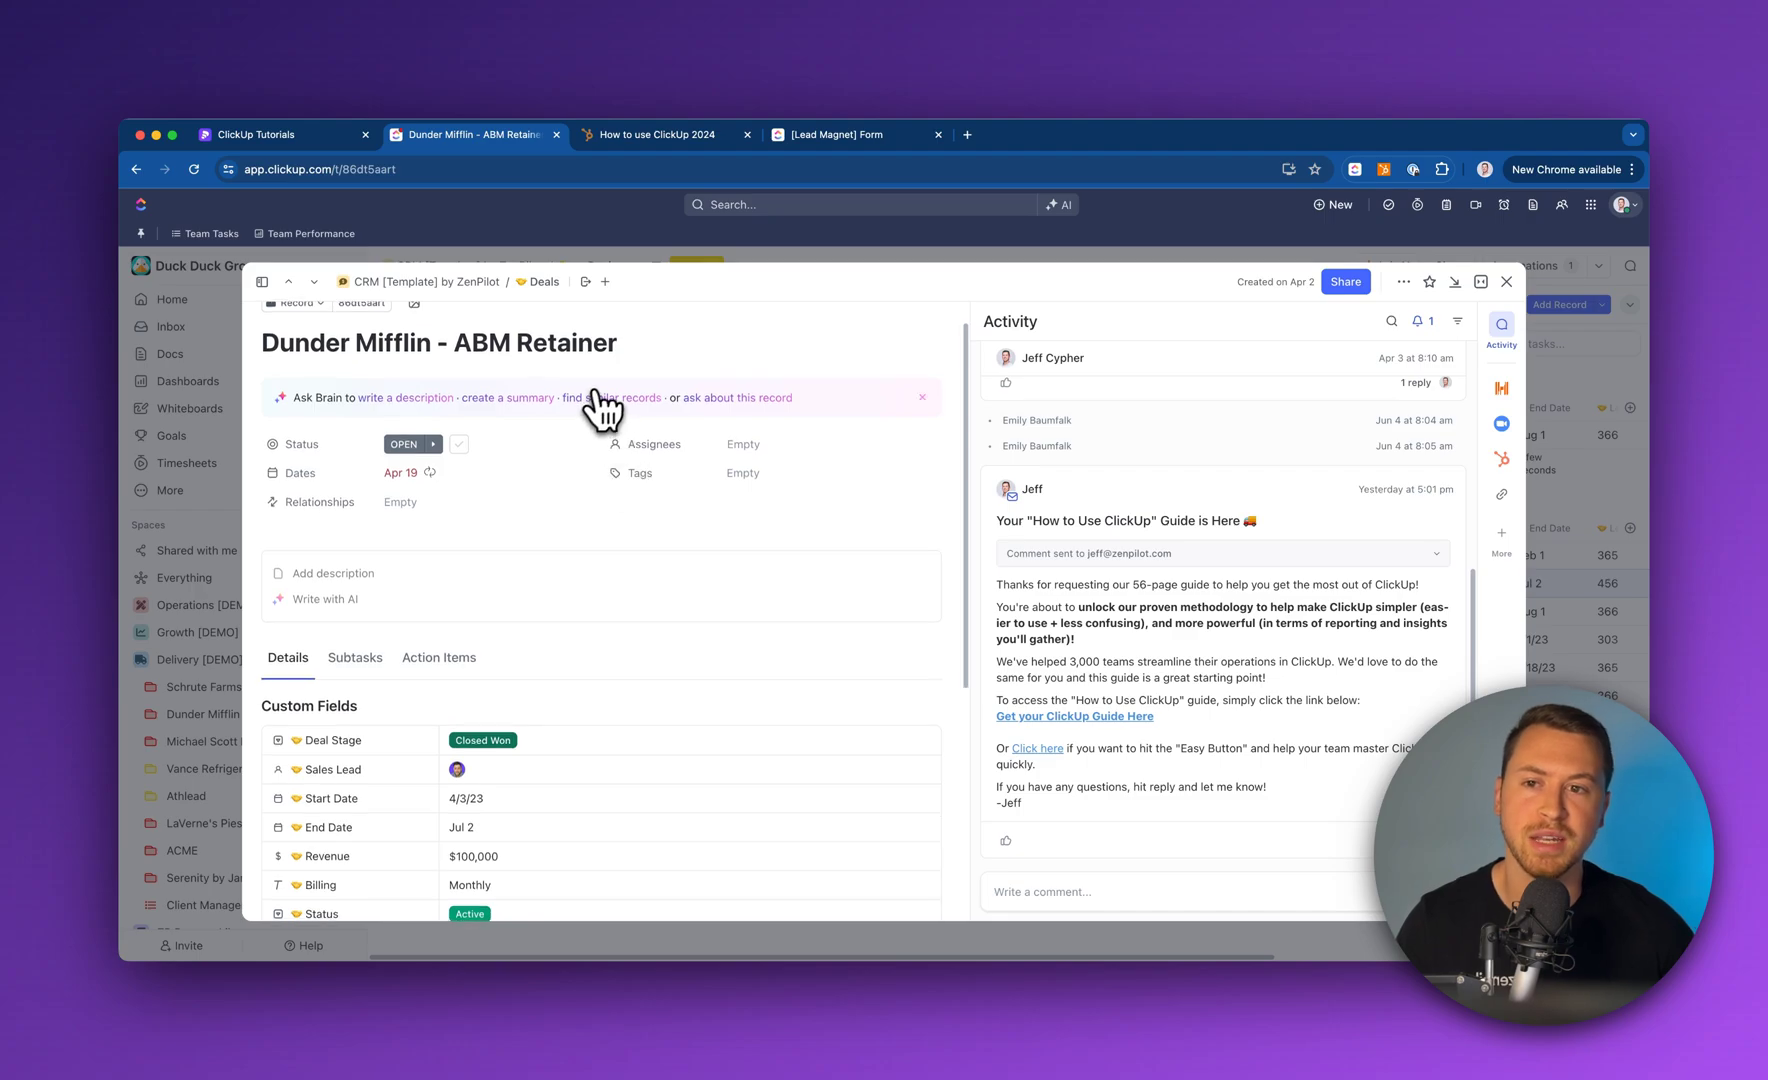
{"action": "scroll", "coordinate": [650, 410], "scroll_direction": "up", "scroll_amount": 1}
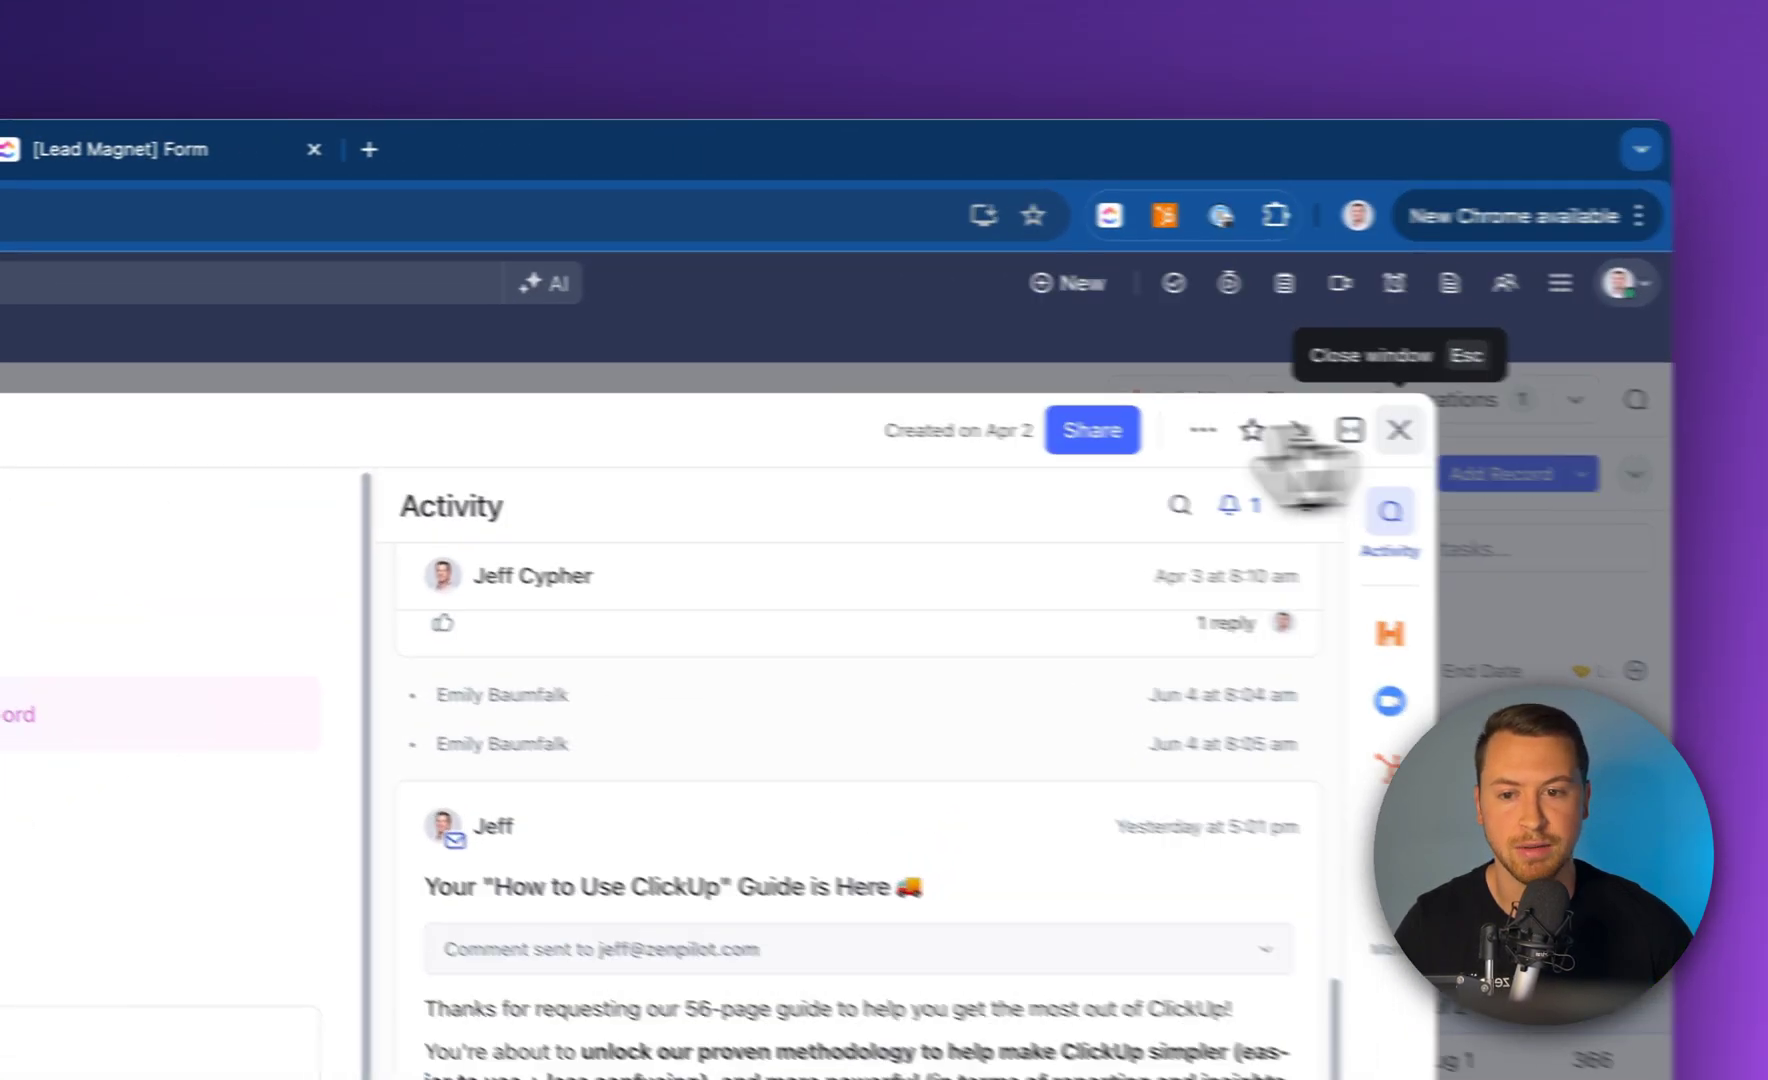
{"action": "left_click", "coordinate": [1506, 281]}
{"action": "left_click", "coordinate": [796, 600]}
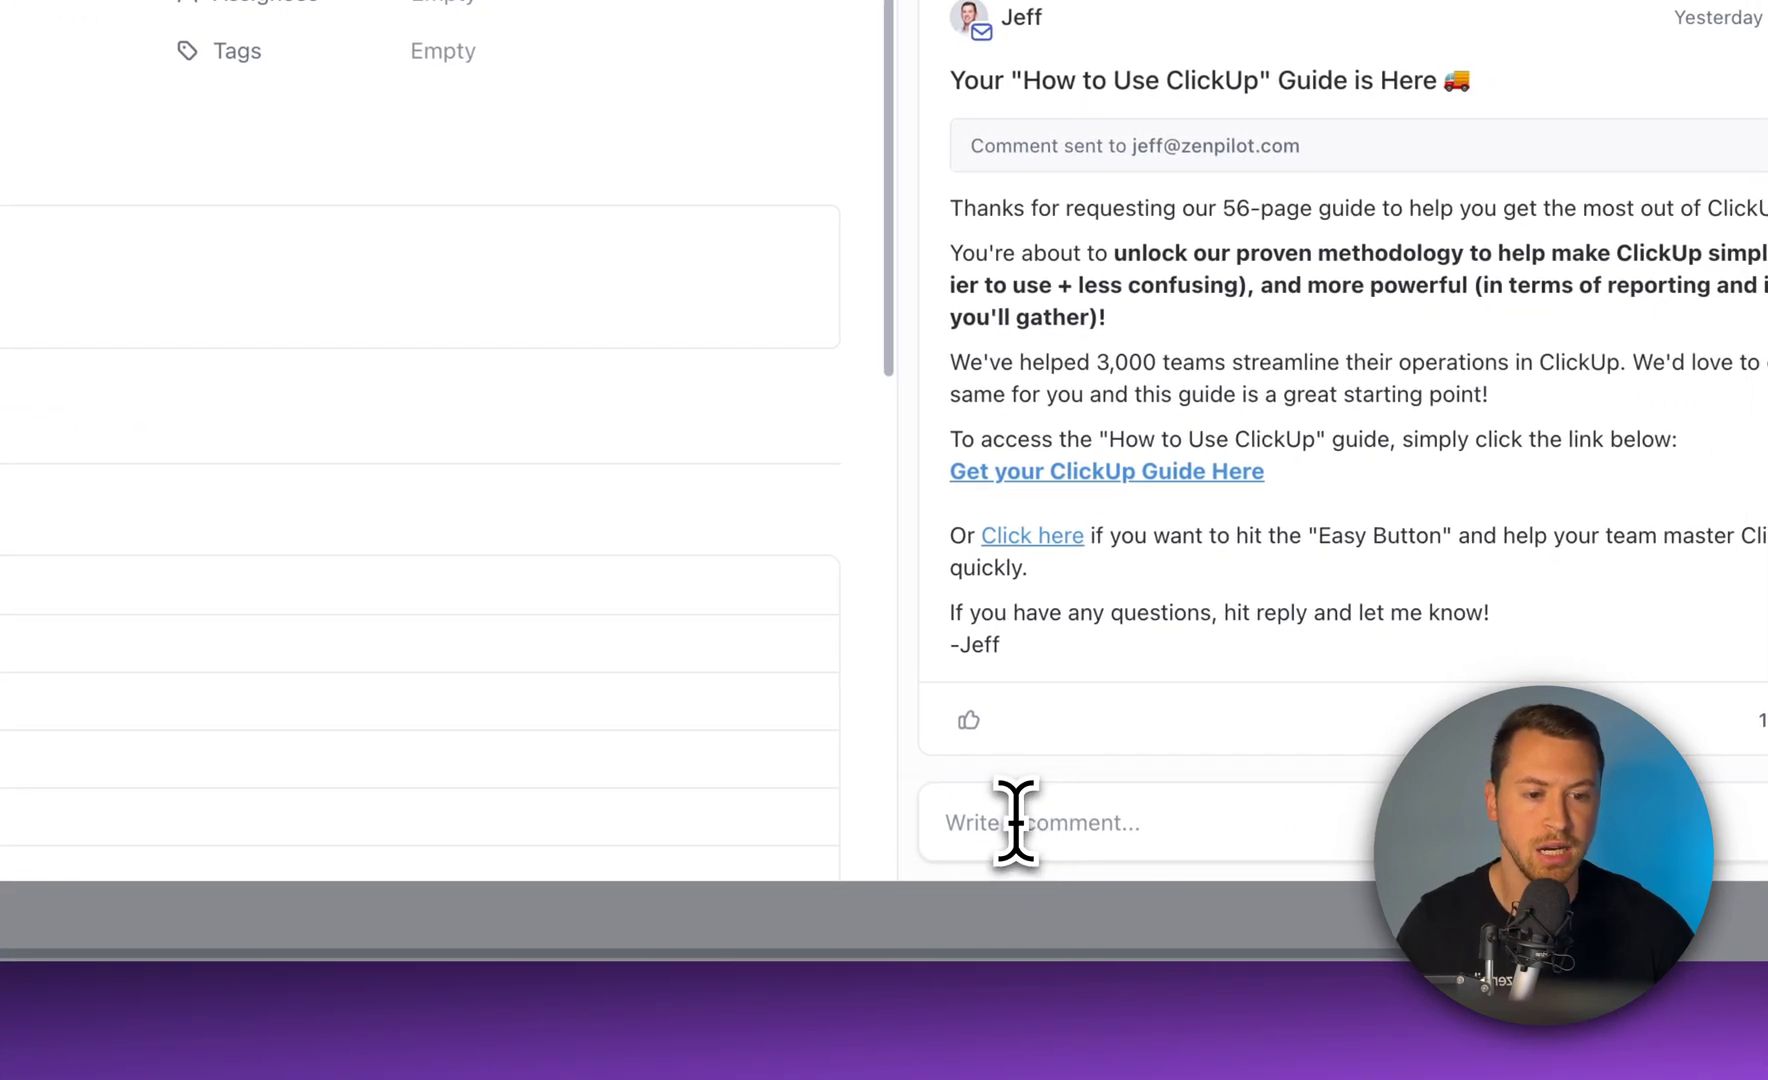
{"action": "left_click", "coordinate": [1030, 822]}
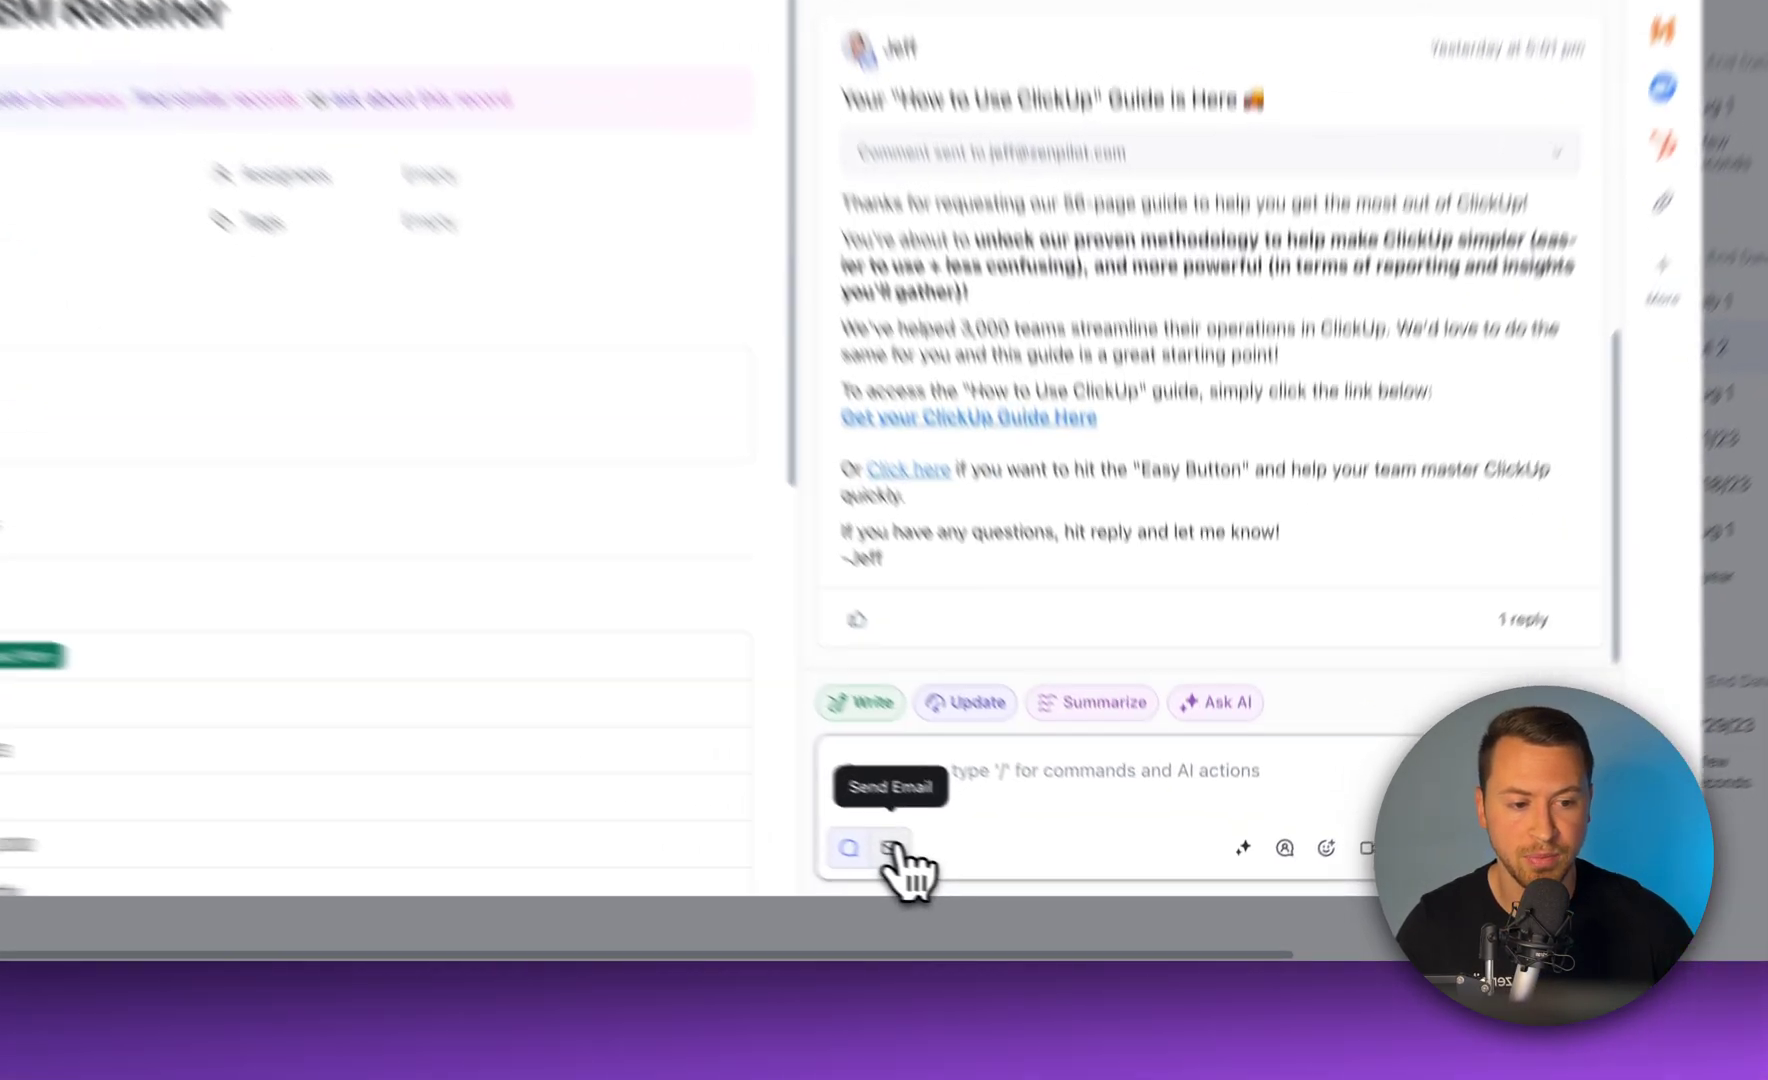
Turn the new message into an email and check its From account, recipient and subject fields
{"action": "left_click", "coordinate": [1027, 891]}
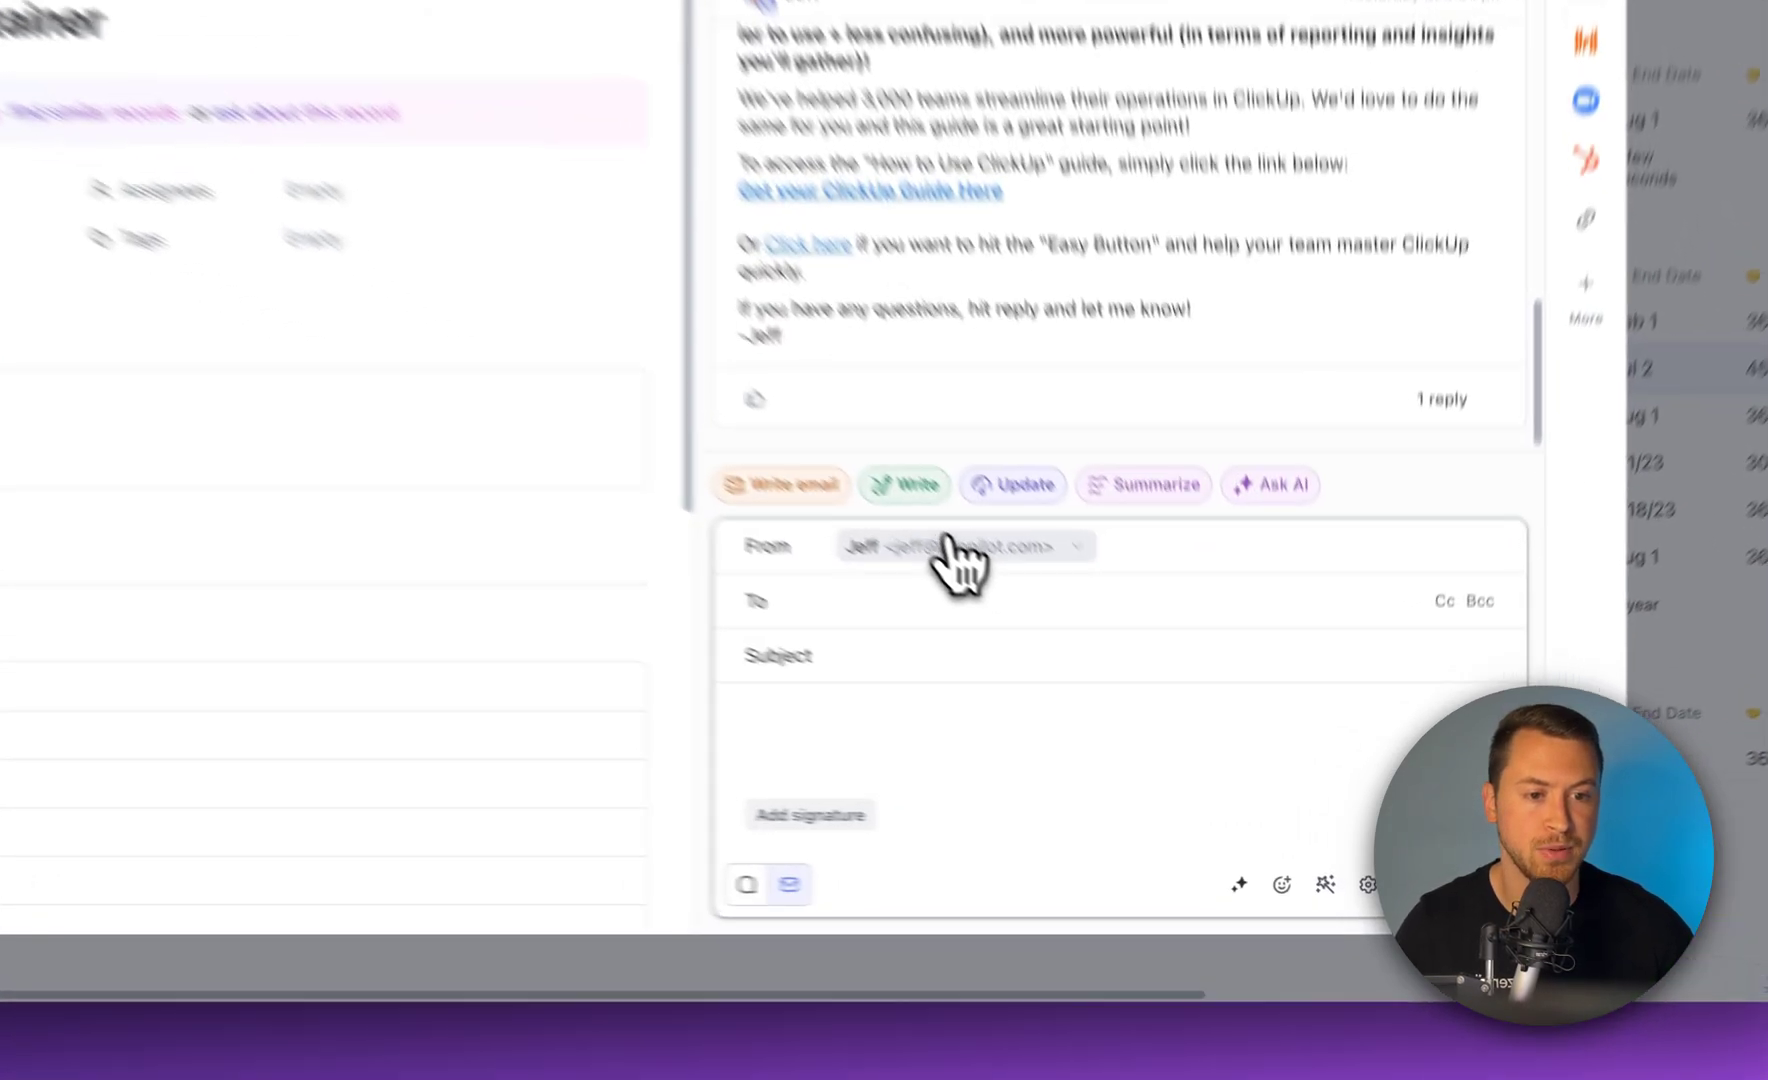
{"action": "left_click", "coordinate": [1124, 688]}
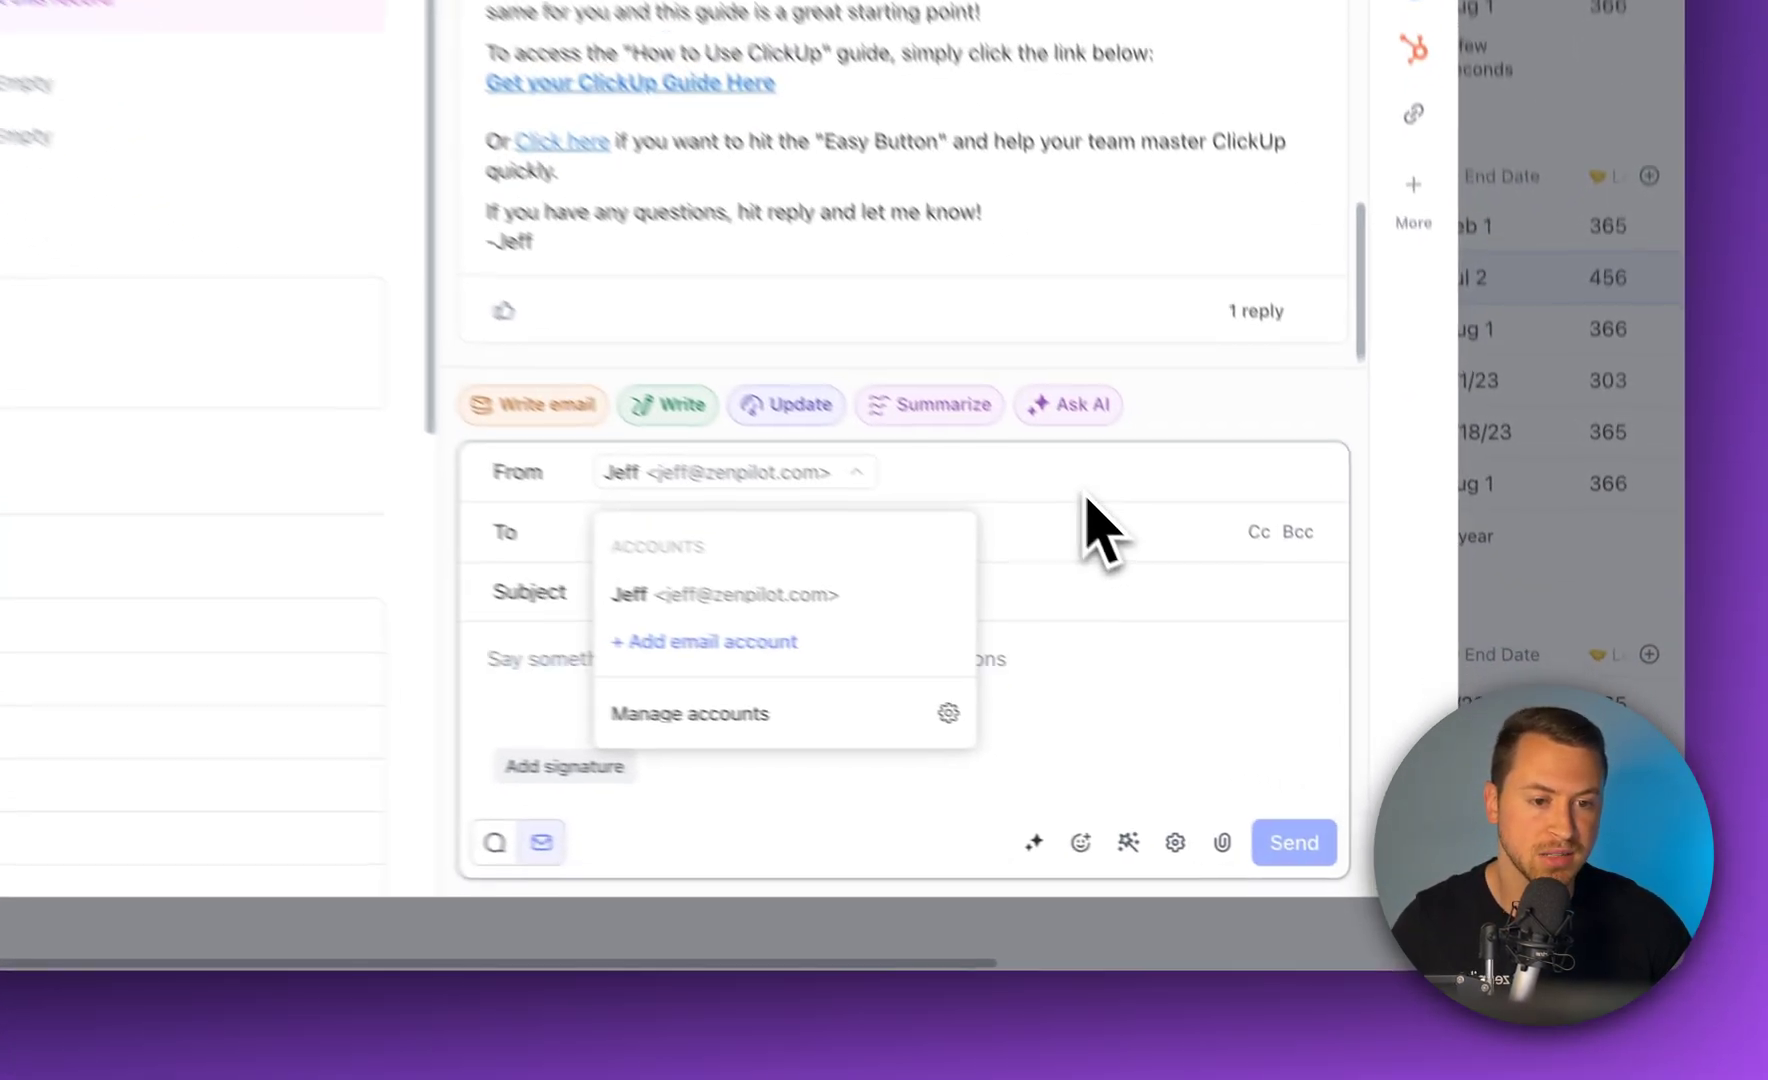
{"action": "left_click", "coordinate": [1310, 698]}
{"action": "left_click", "coordinate": [1070, 725]}
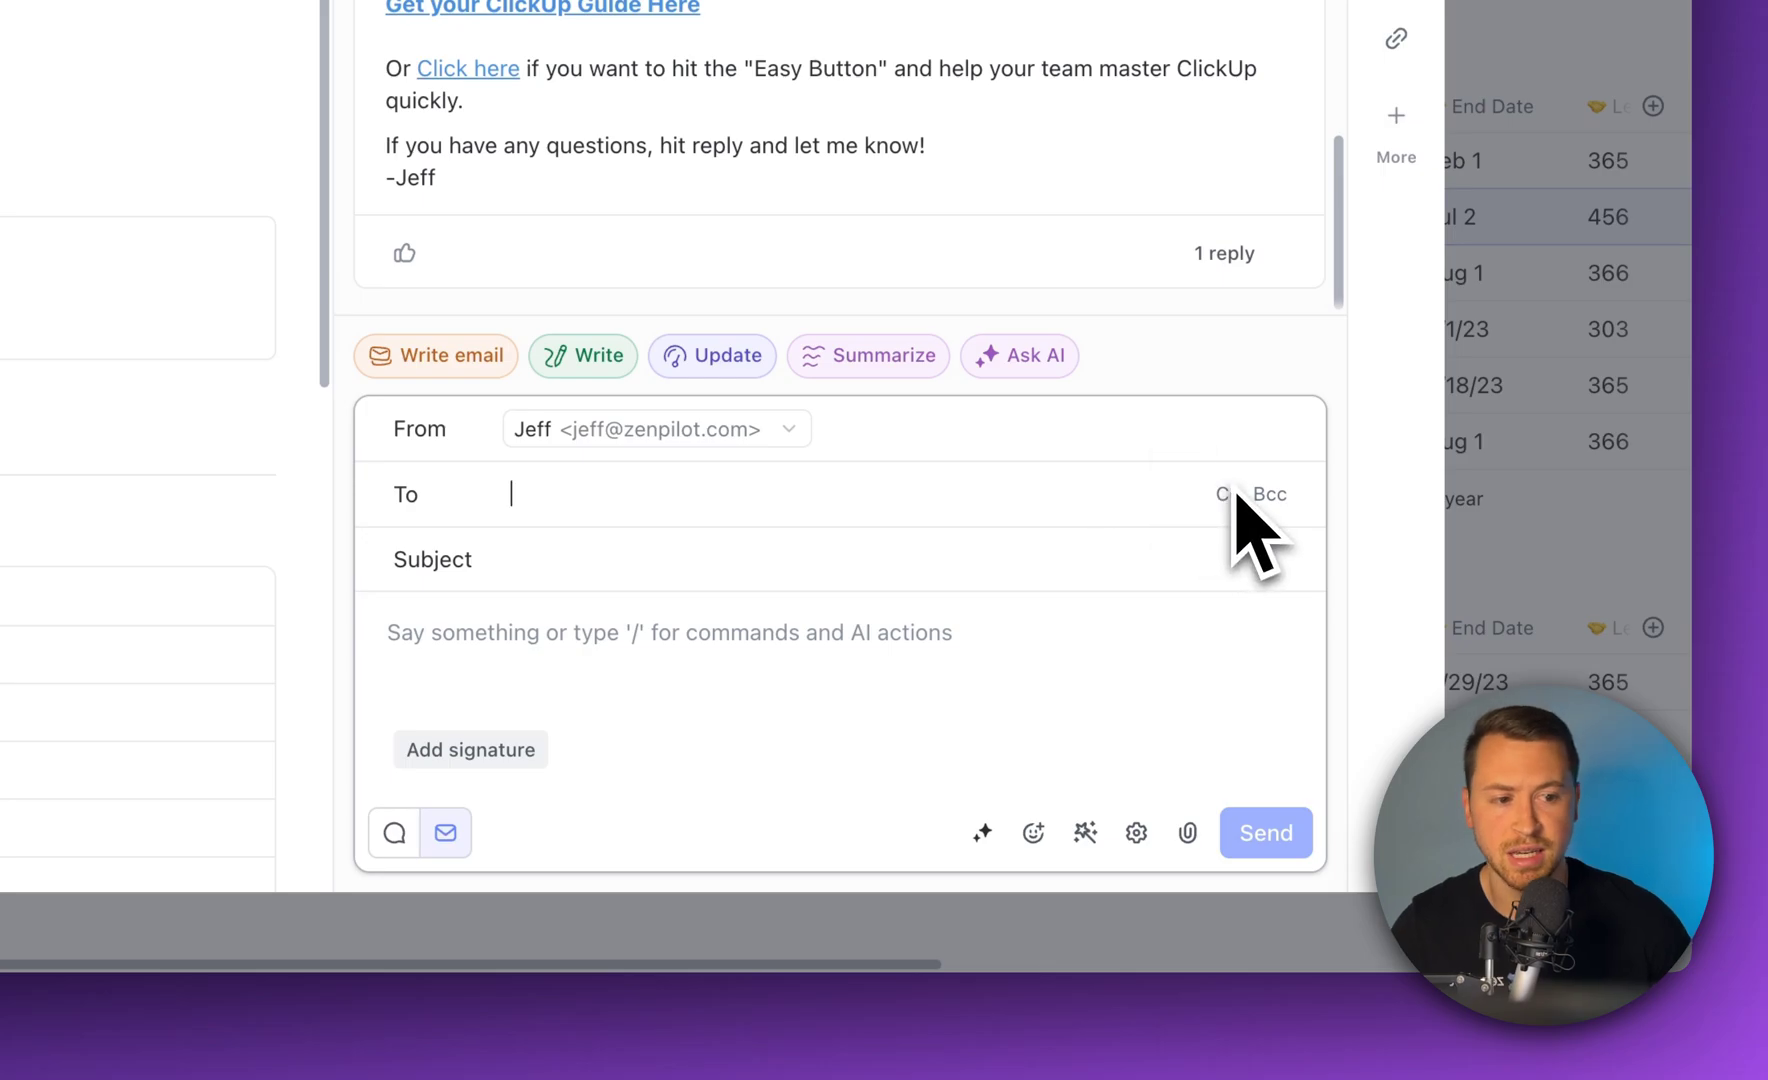
{"action": "left_click", "coordinate": [605, 565]}
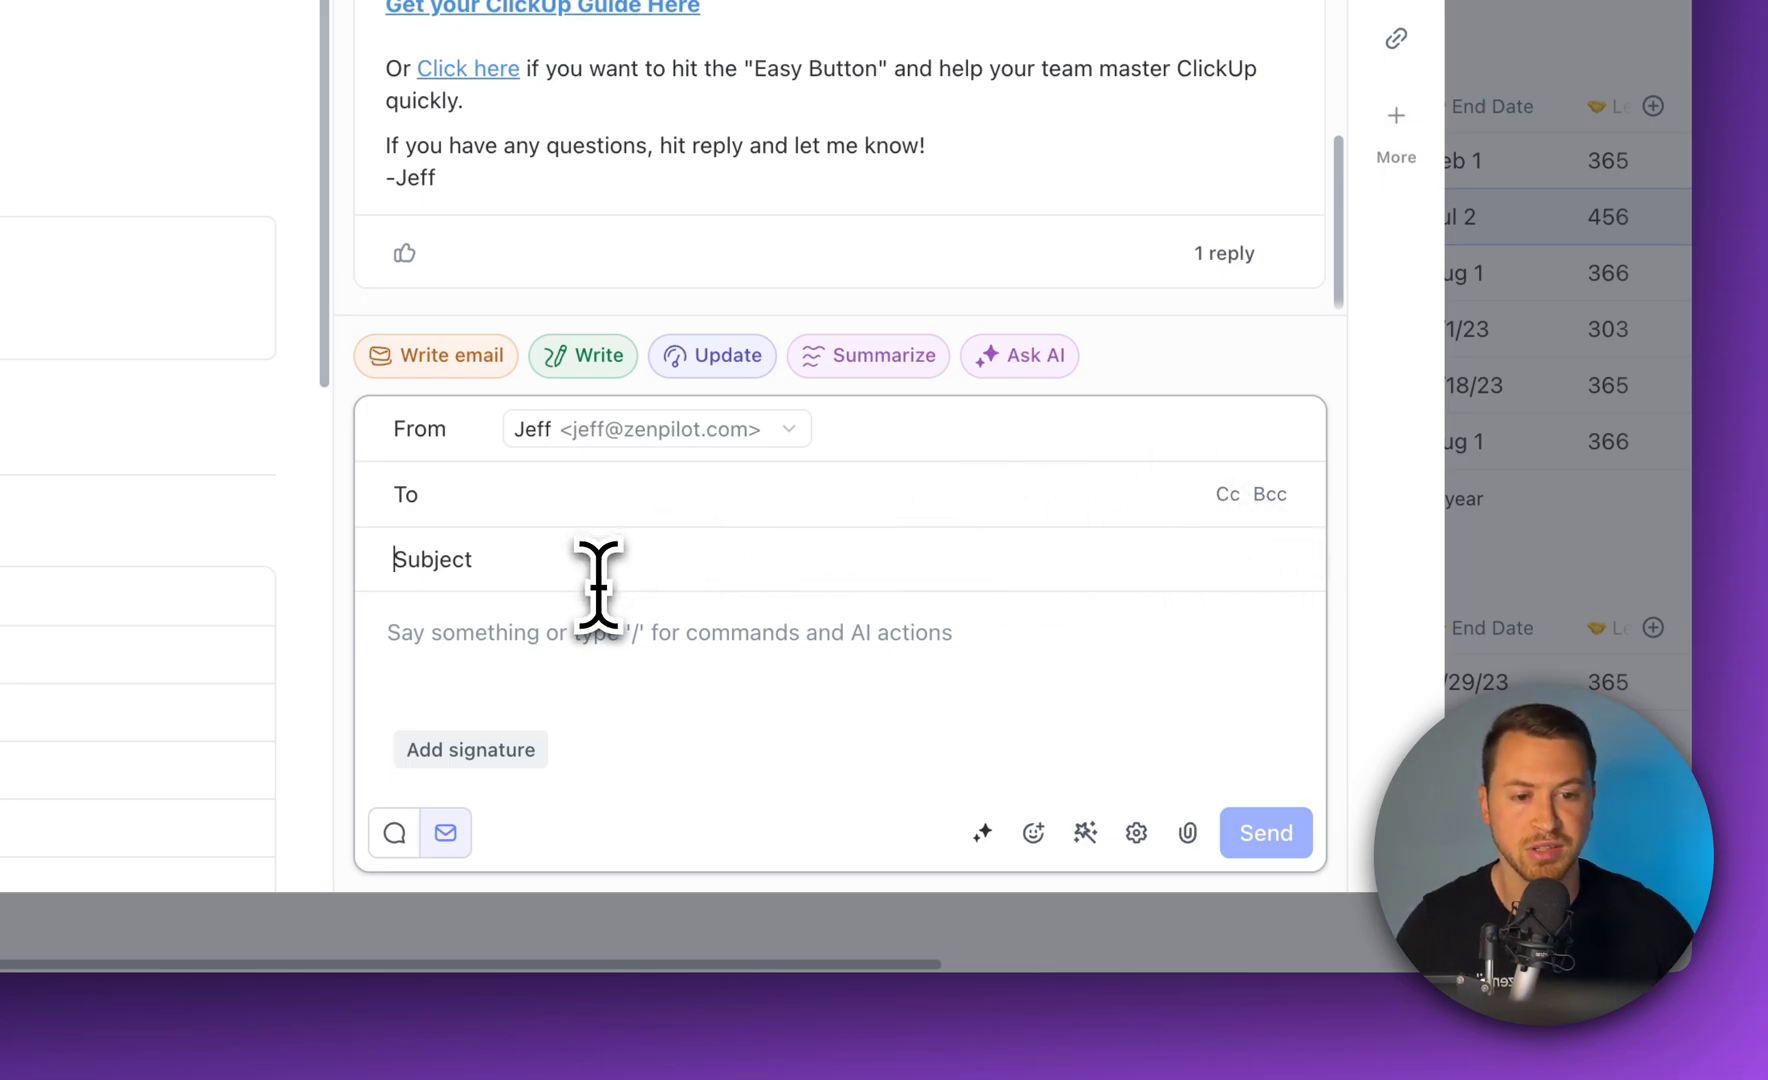
Insert the Productivity Professor signature into the email body
{"action": "left_click", "coordinate": [540, 635]}
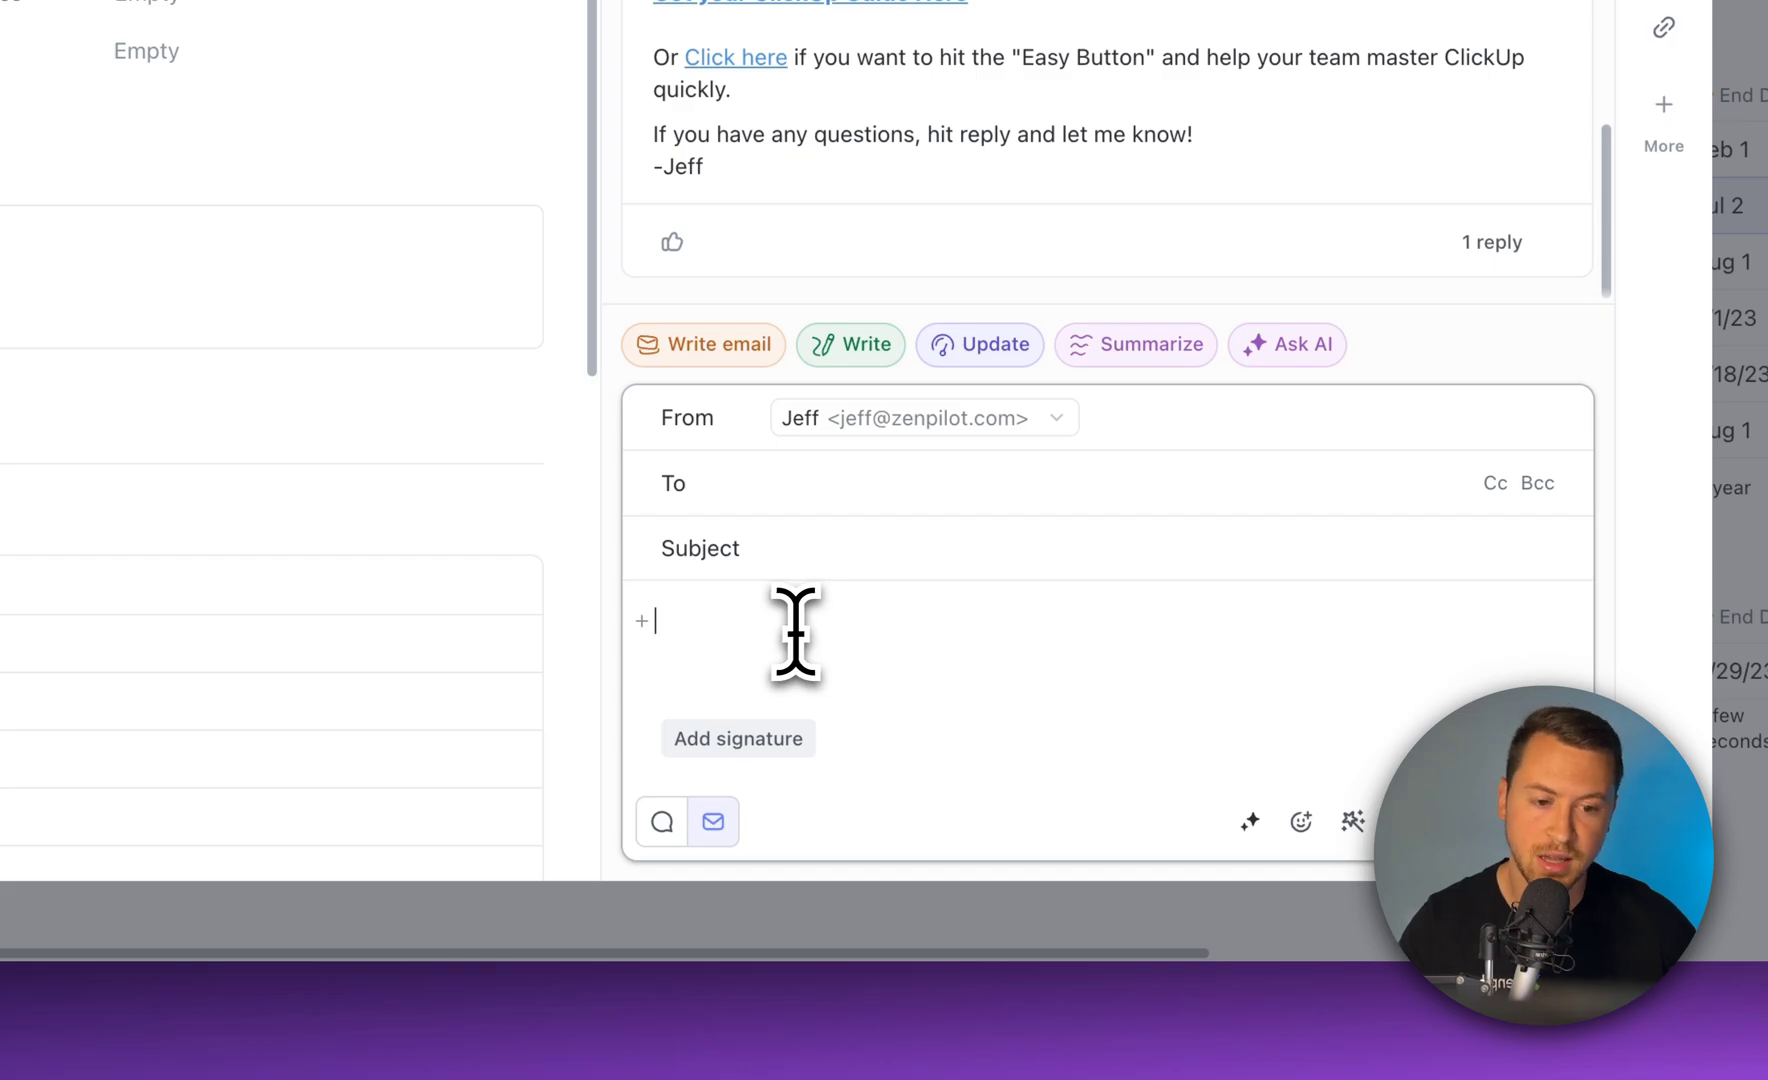
{"action": "left_click", "coordinate": [776, 740]}
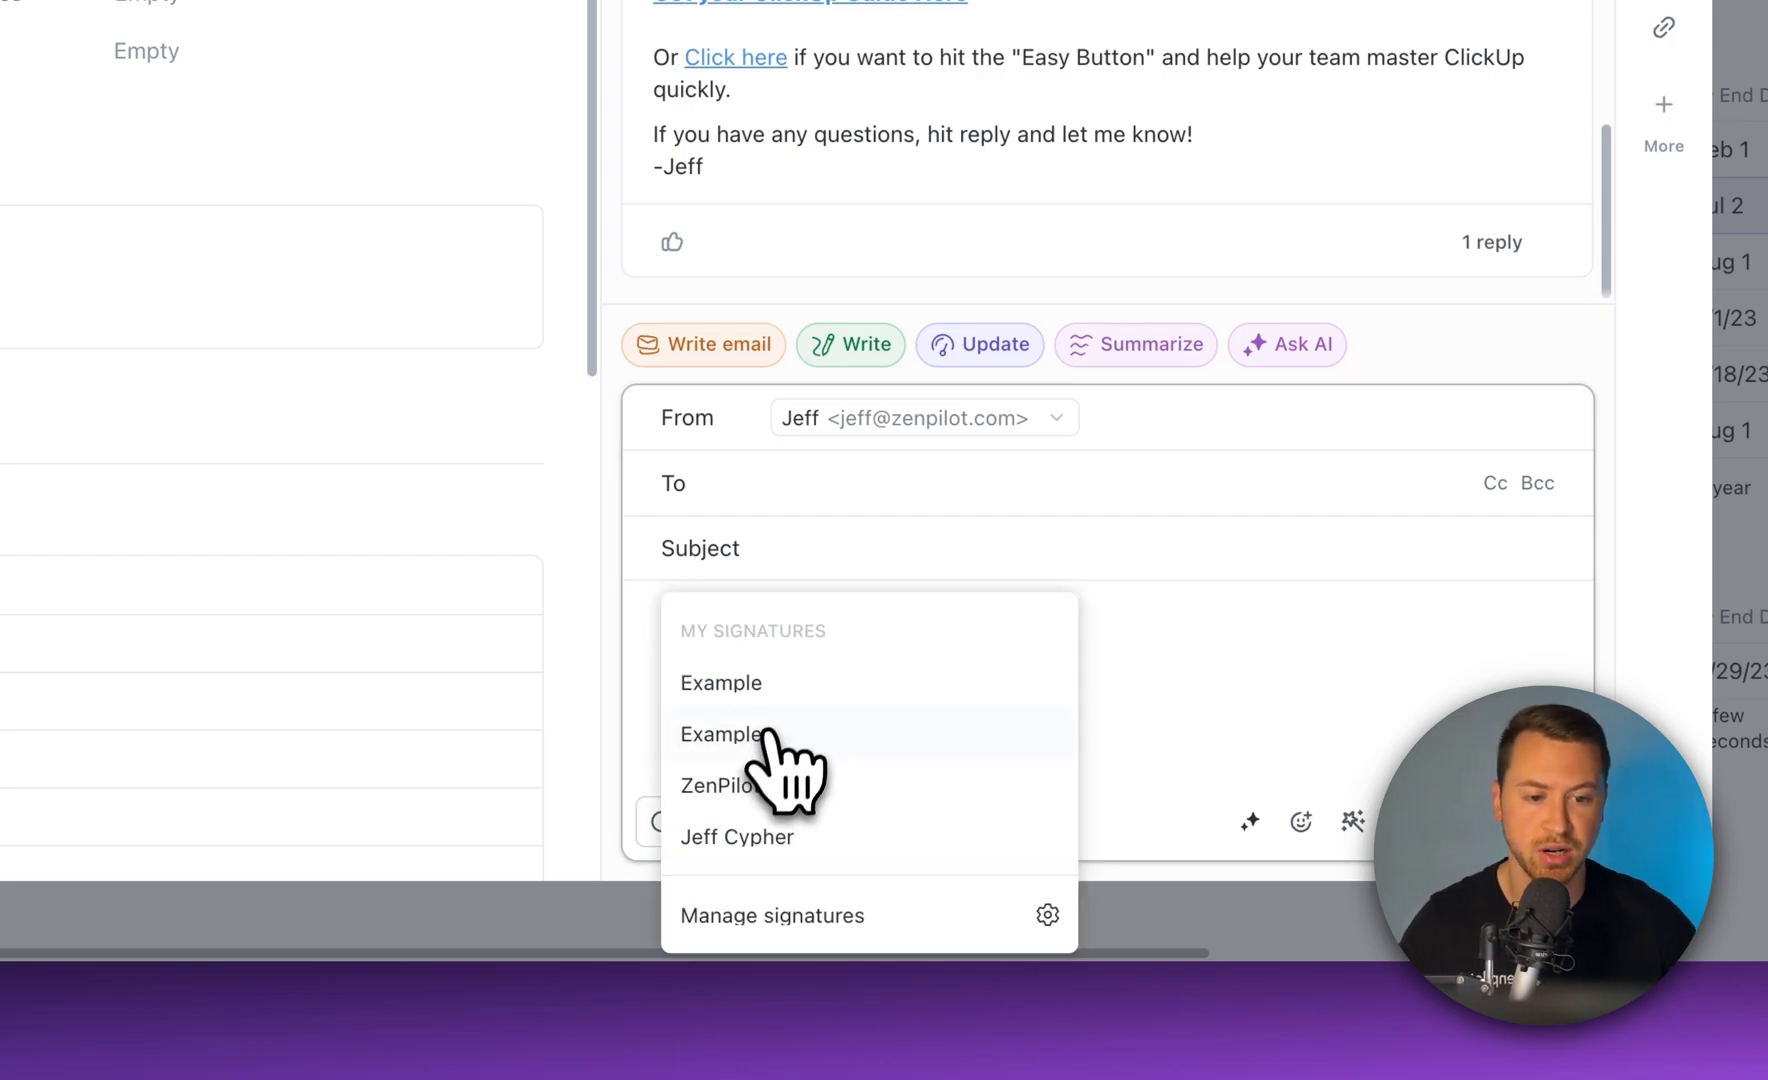
{"action": "left_click", "coordinate": [795, 836]}
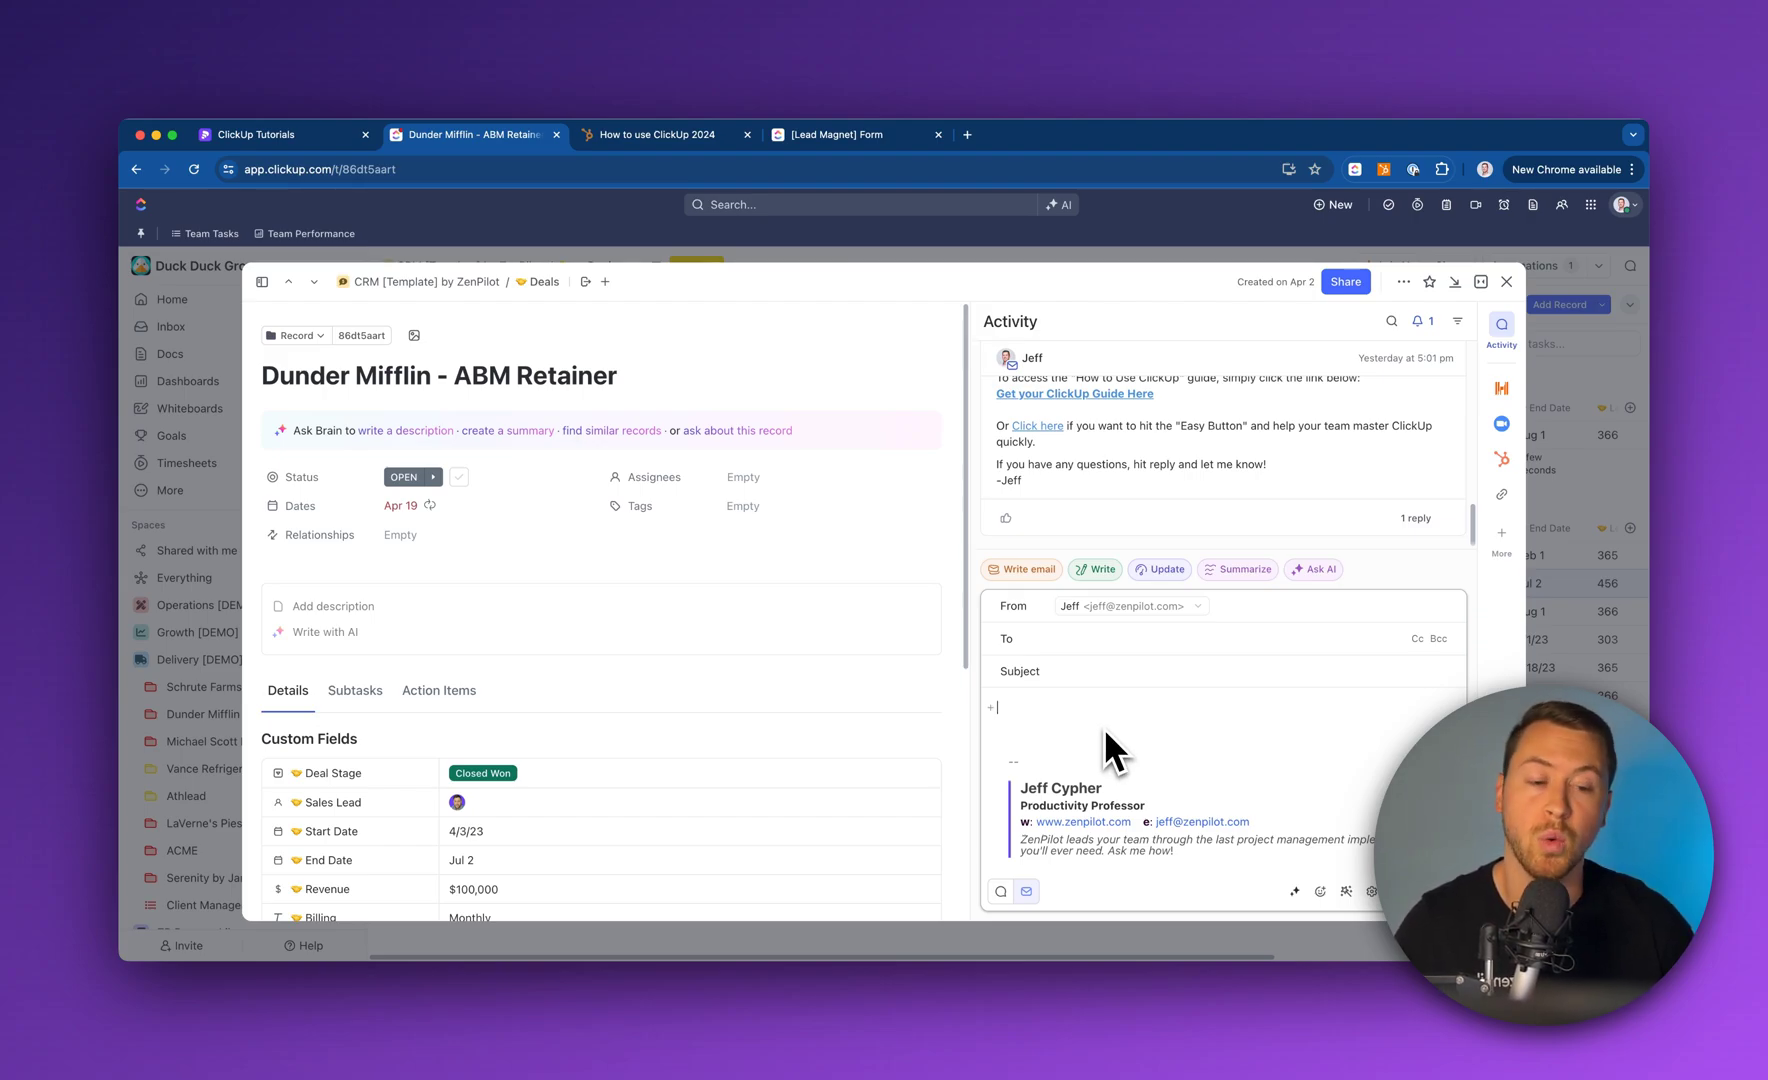
Fill the email draft with the 'Your asset is here - How to Use ClickUp' template
{"action": "left_click", "coordinate": [1057, 702]}
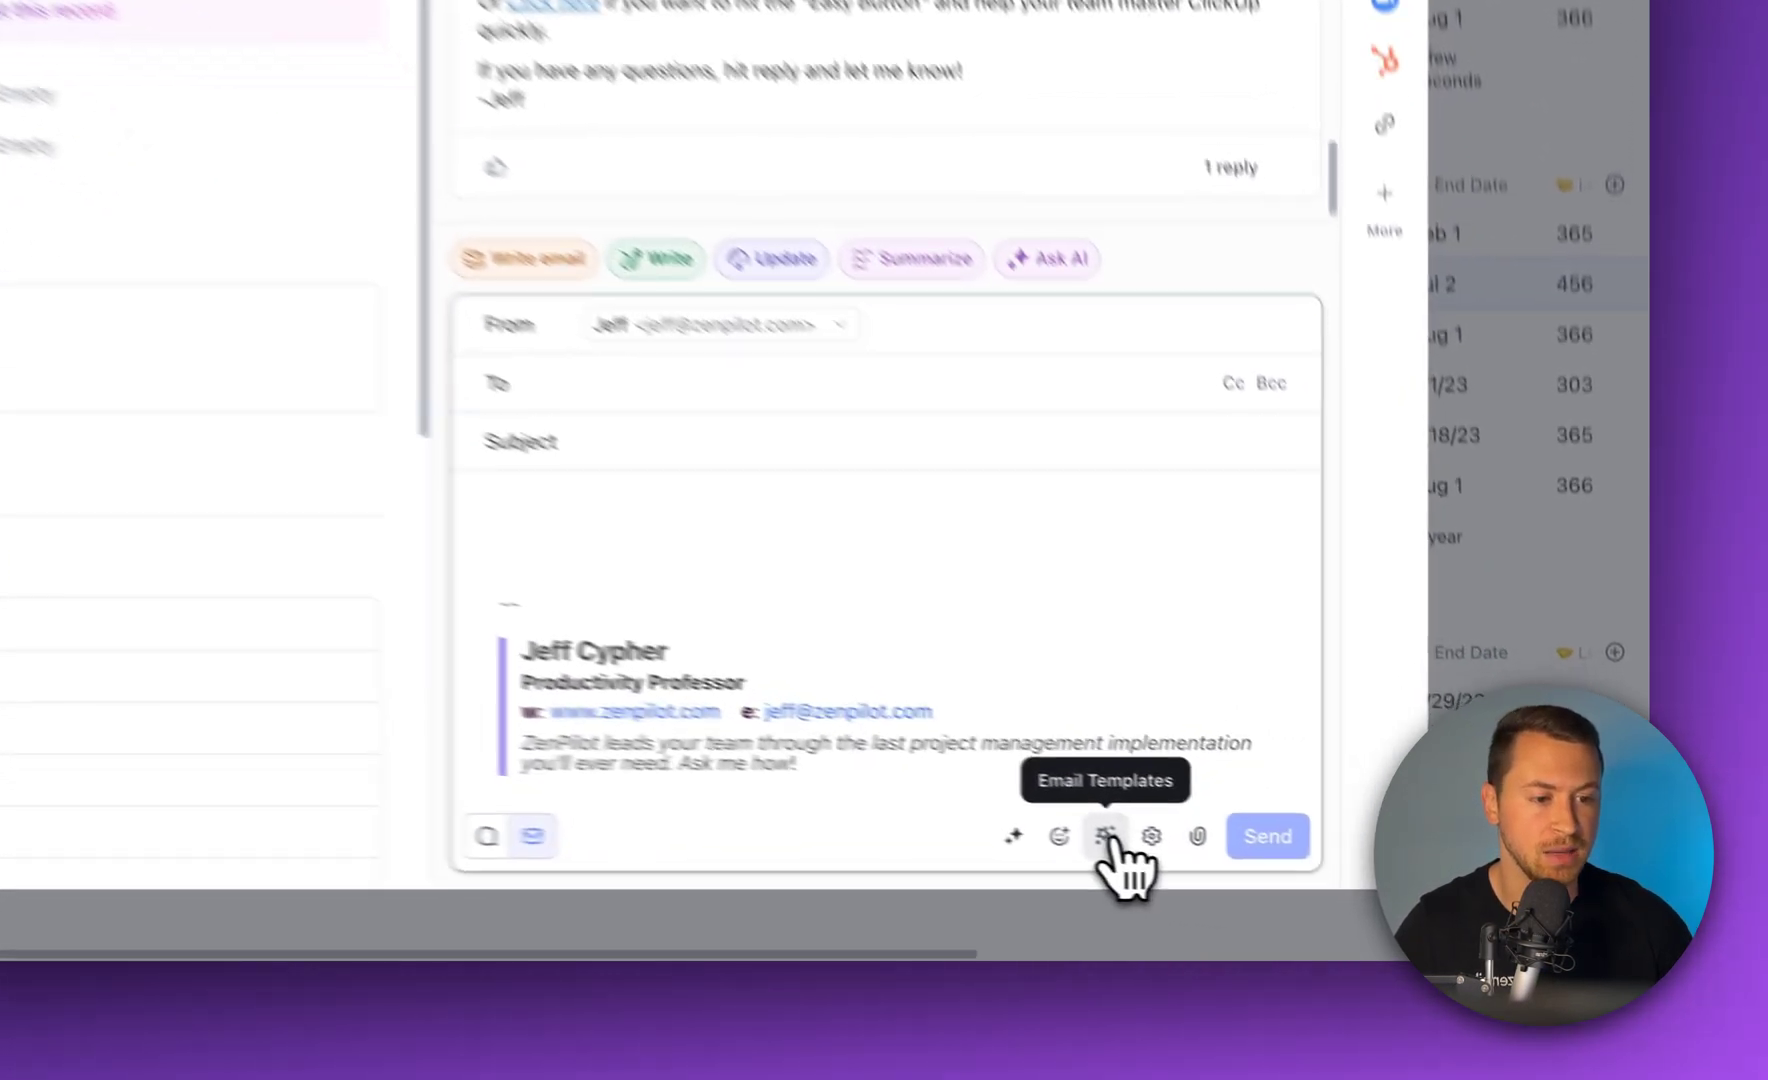
{"action": "left_click", "coordinate": [1347, 891]}
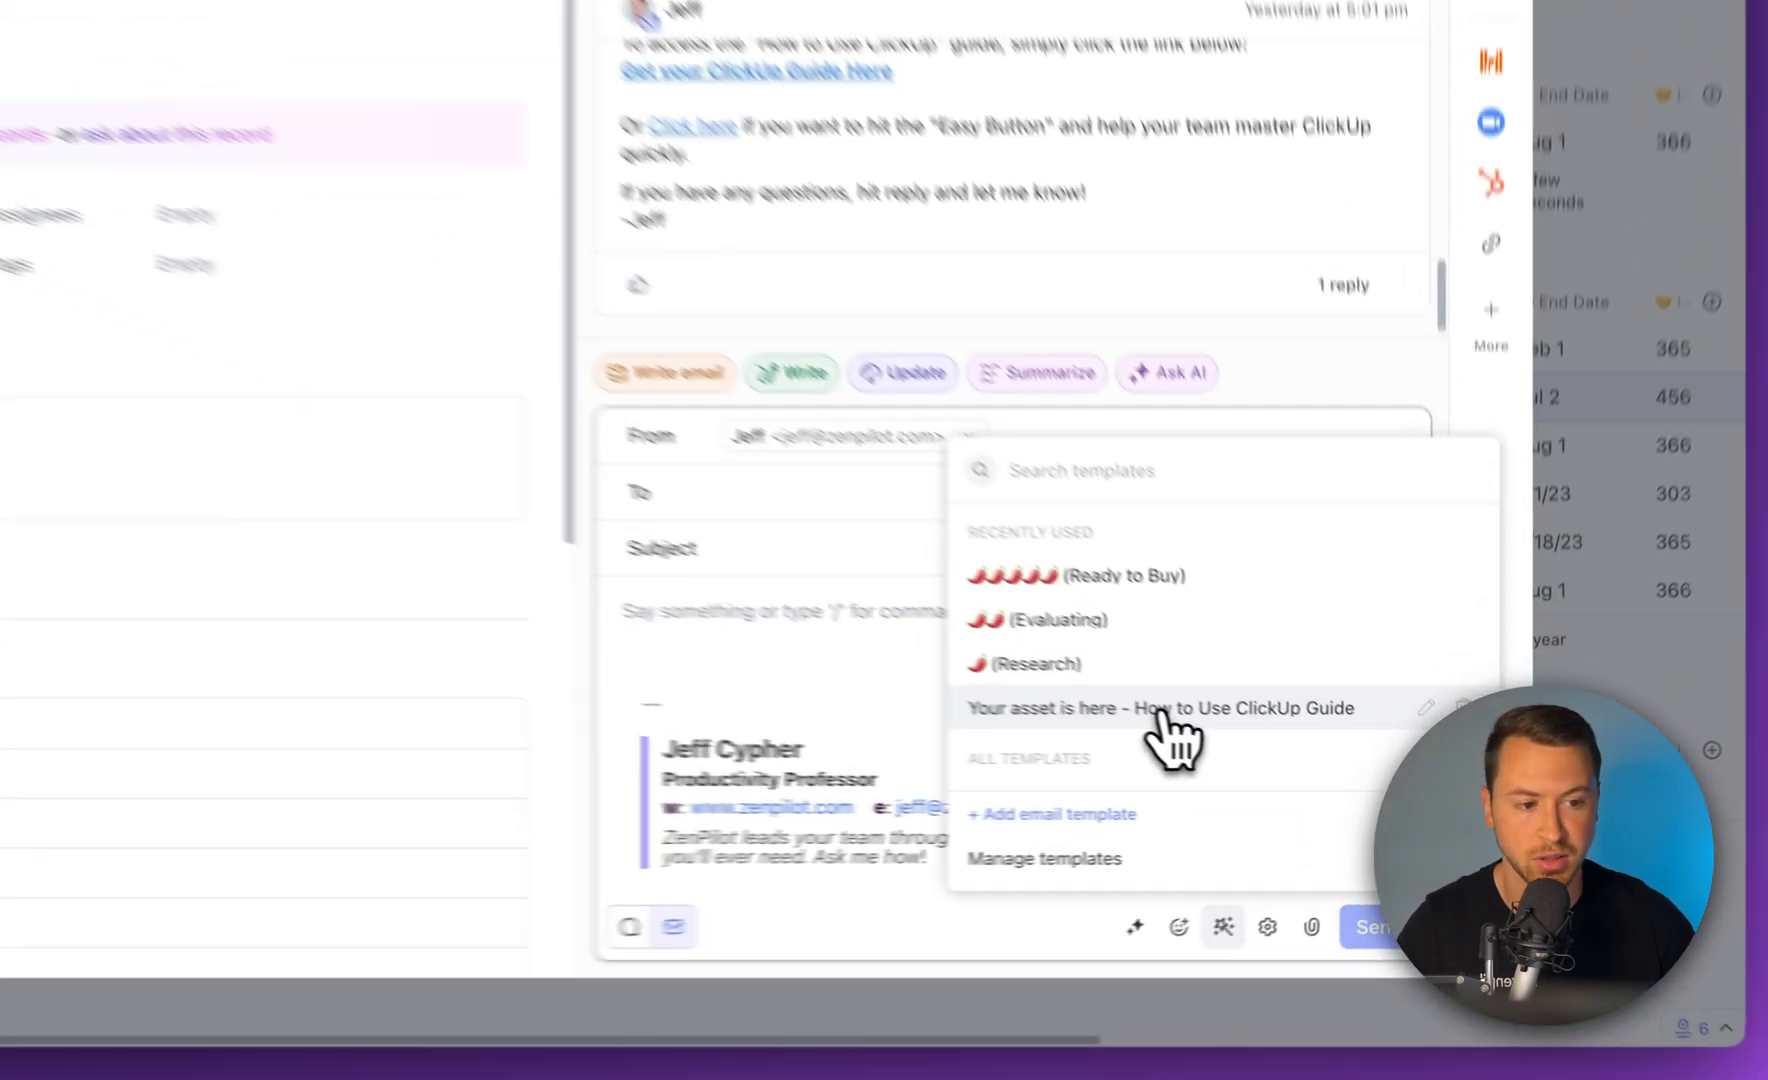
{"action": "left_click", "coordinate": [1312, 765]}
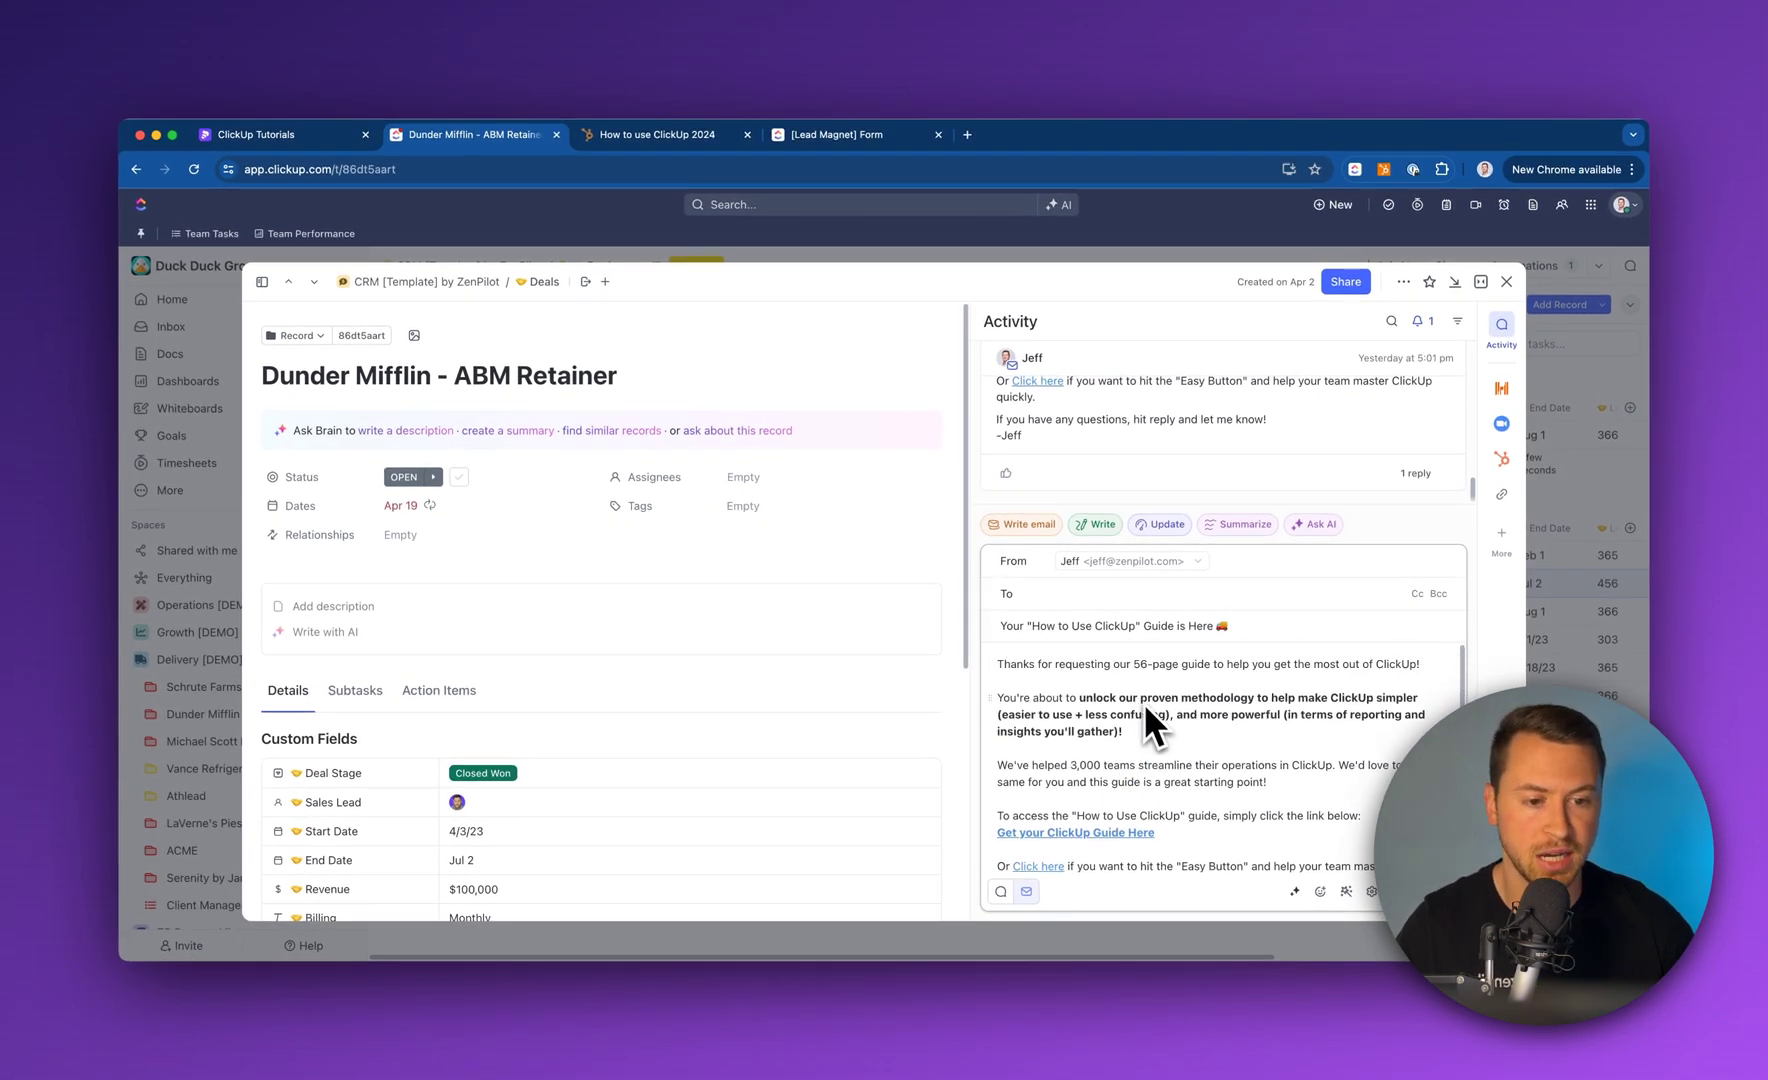
{"action": "mouse_move", "coordinate": [1135, 827]}
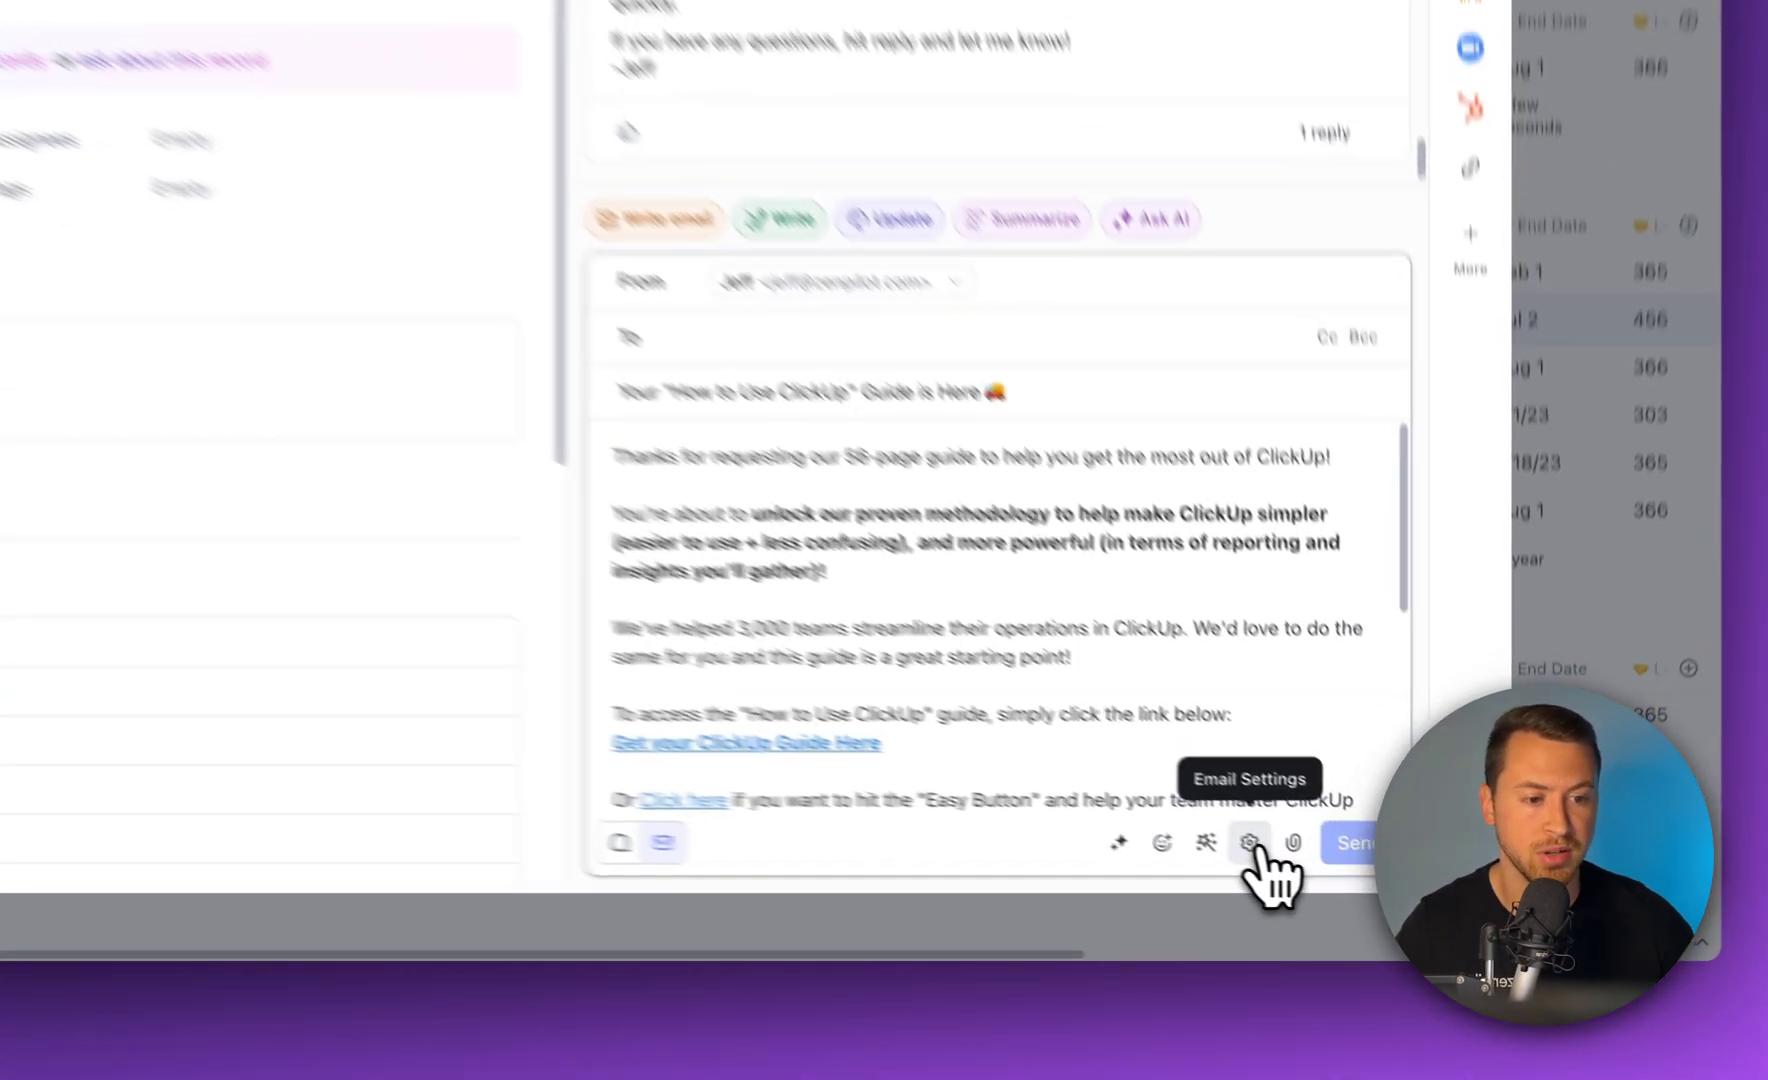
{"action": "left_click", "coordinate": [1372, 891]}
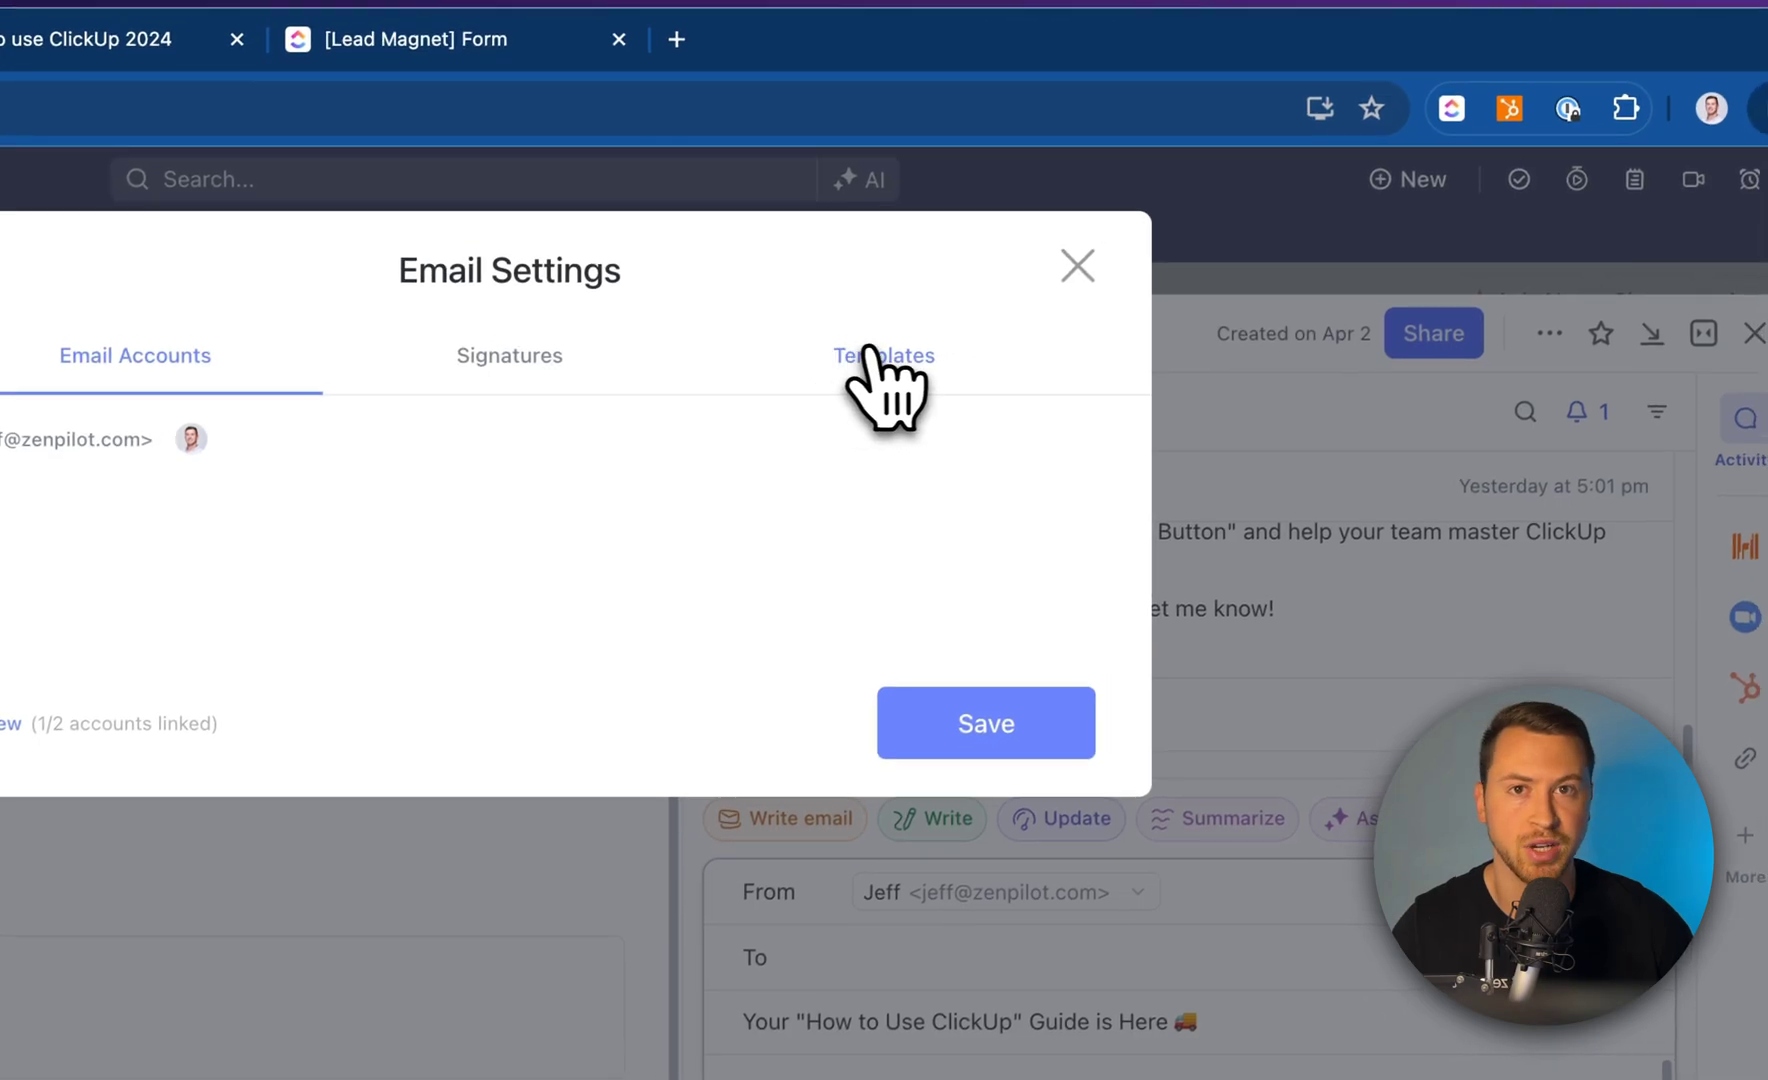
{"action": "left_click", "coordinate": [1088, 268]}
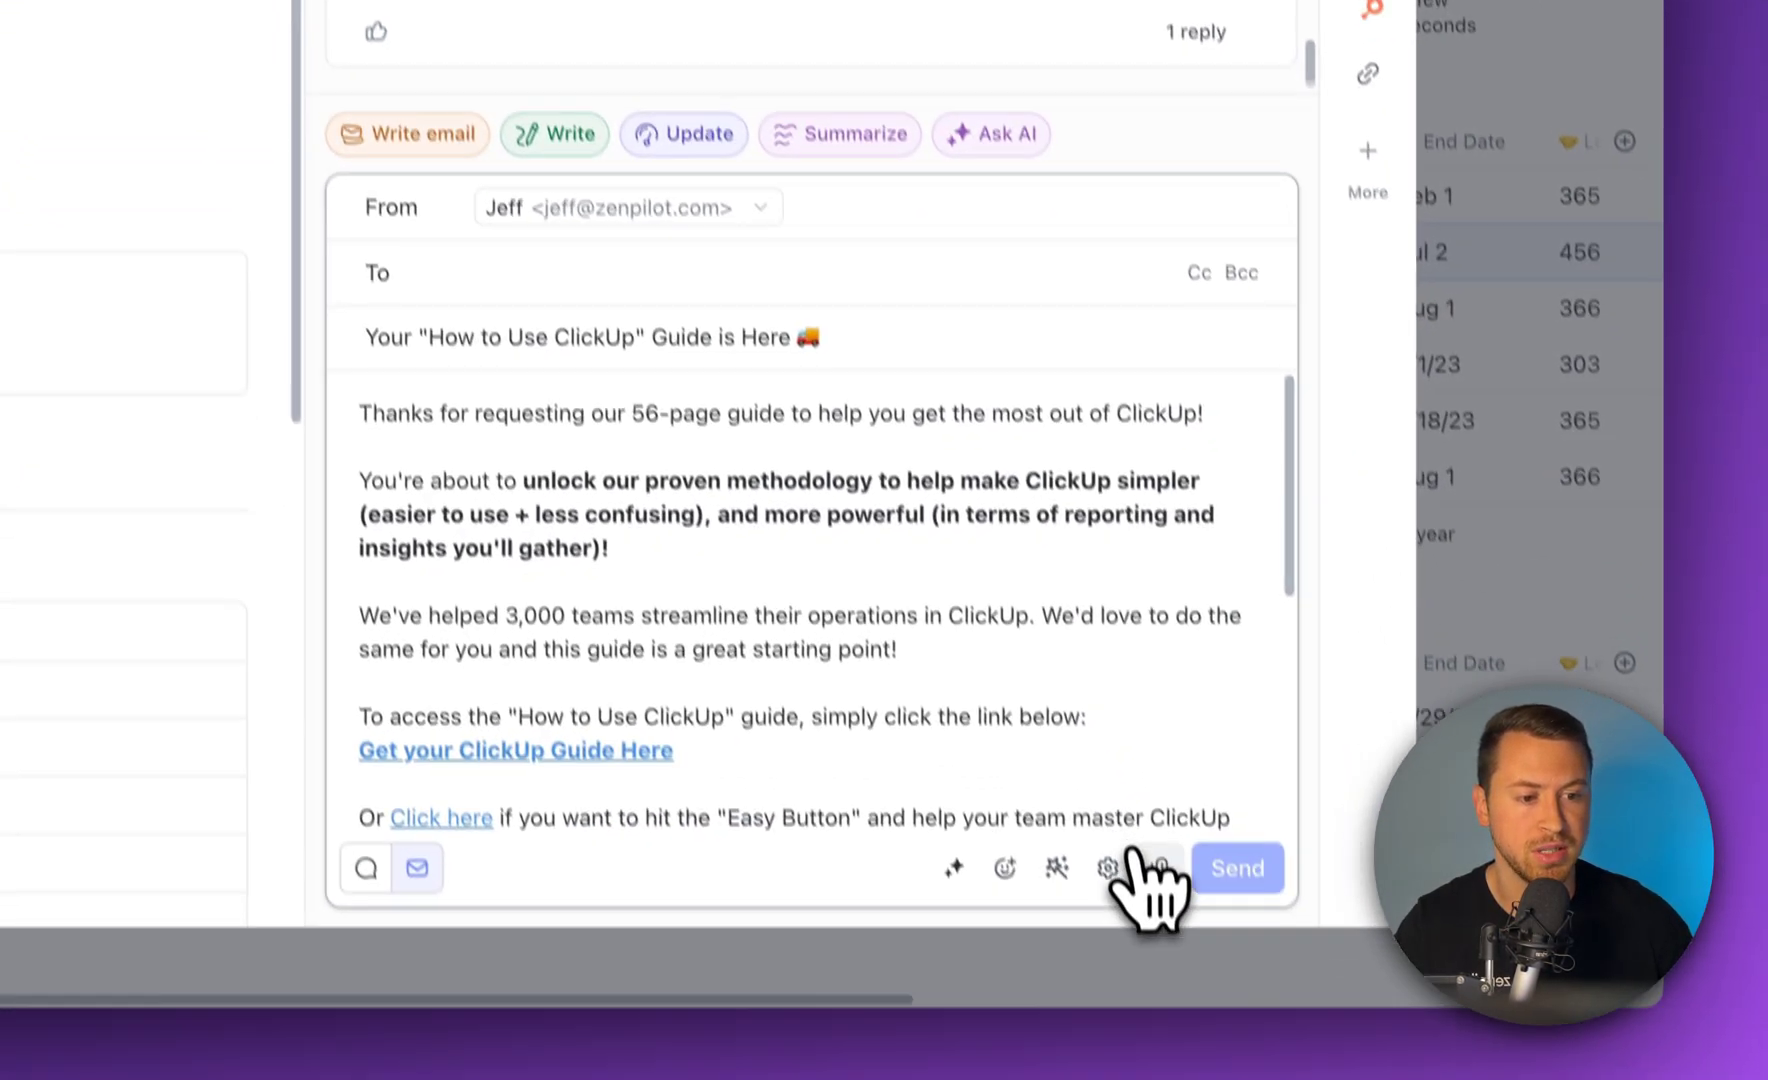
{"action": "left_click", "coordinate": [1158, 866]}
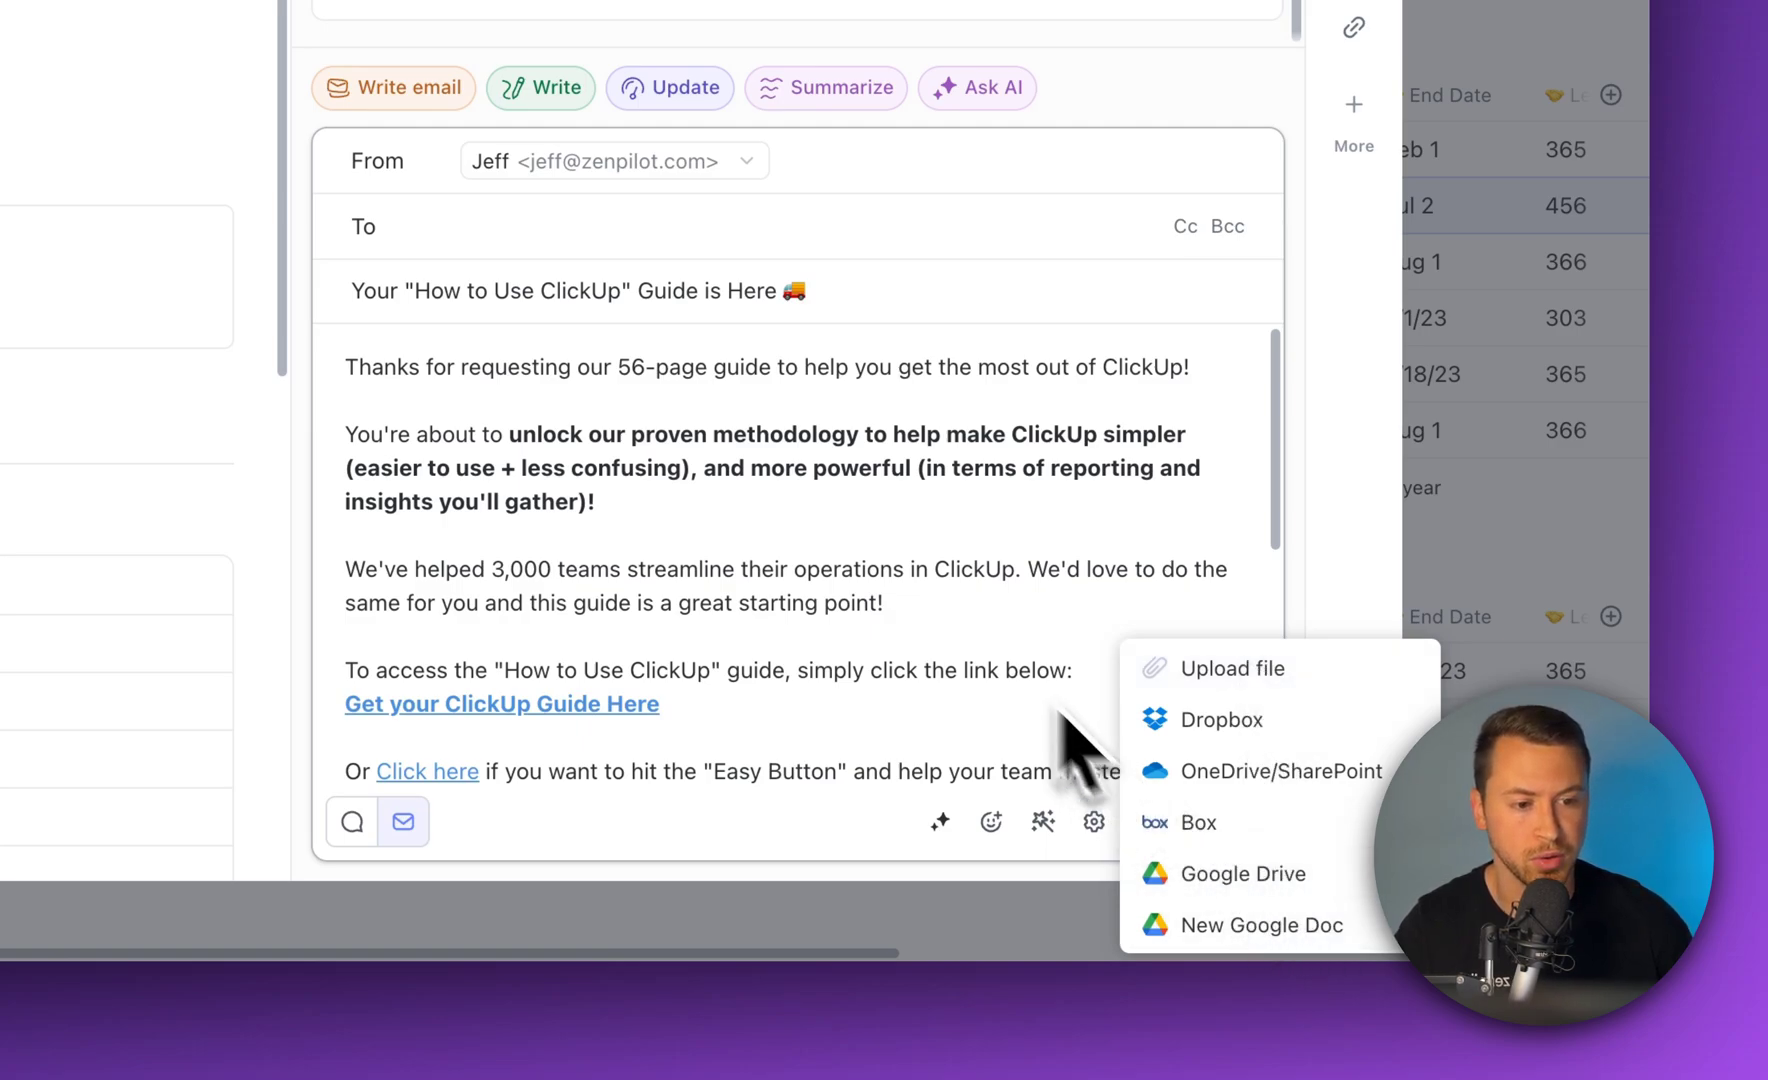
{"action": "left_click", "coordinate": [991, 638]}
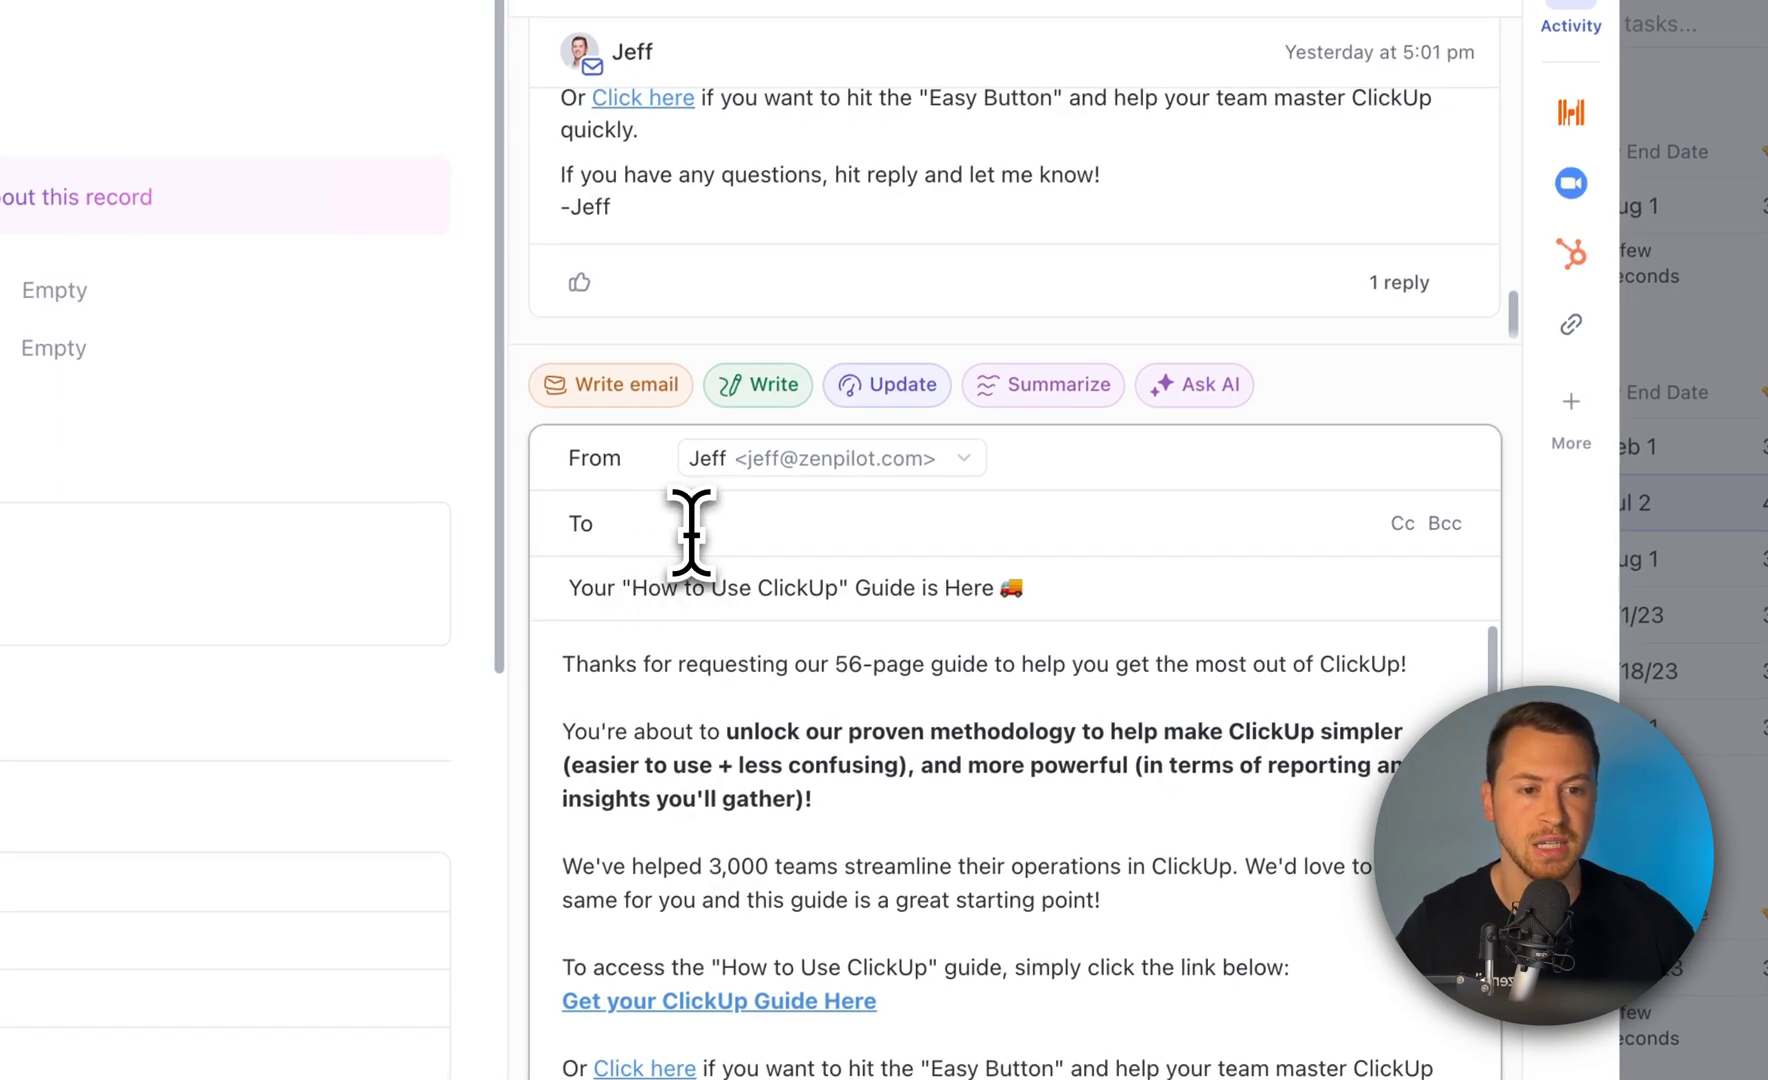
Address the guide email to the test recipient's address and start ClickUp Brain's Write email
{"action": "left_click", "coordinate": [758, 523]}
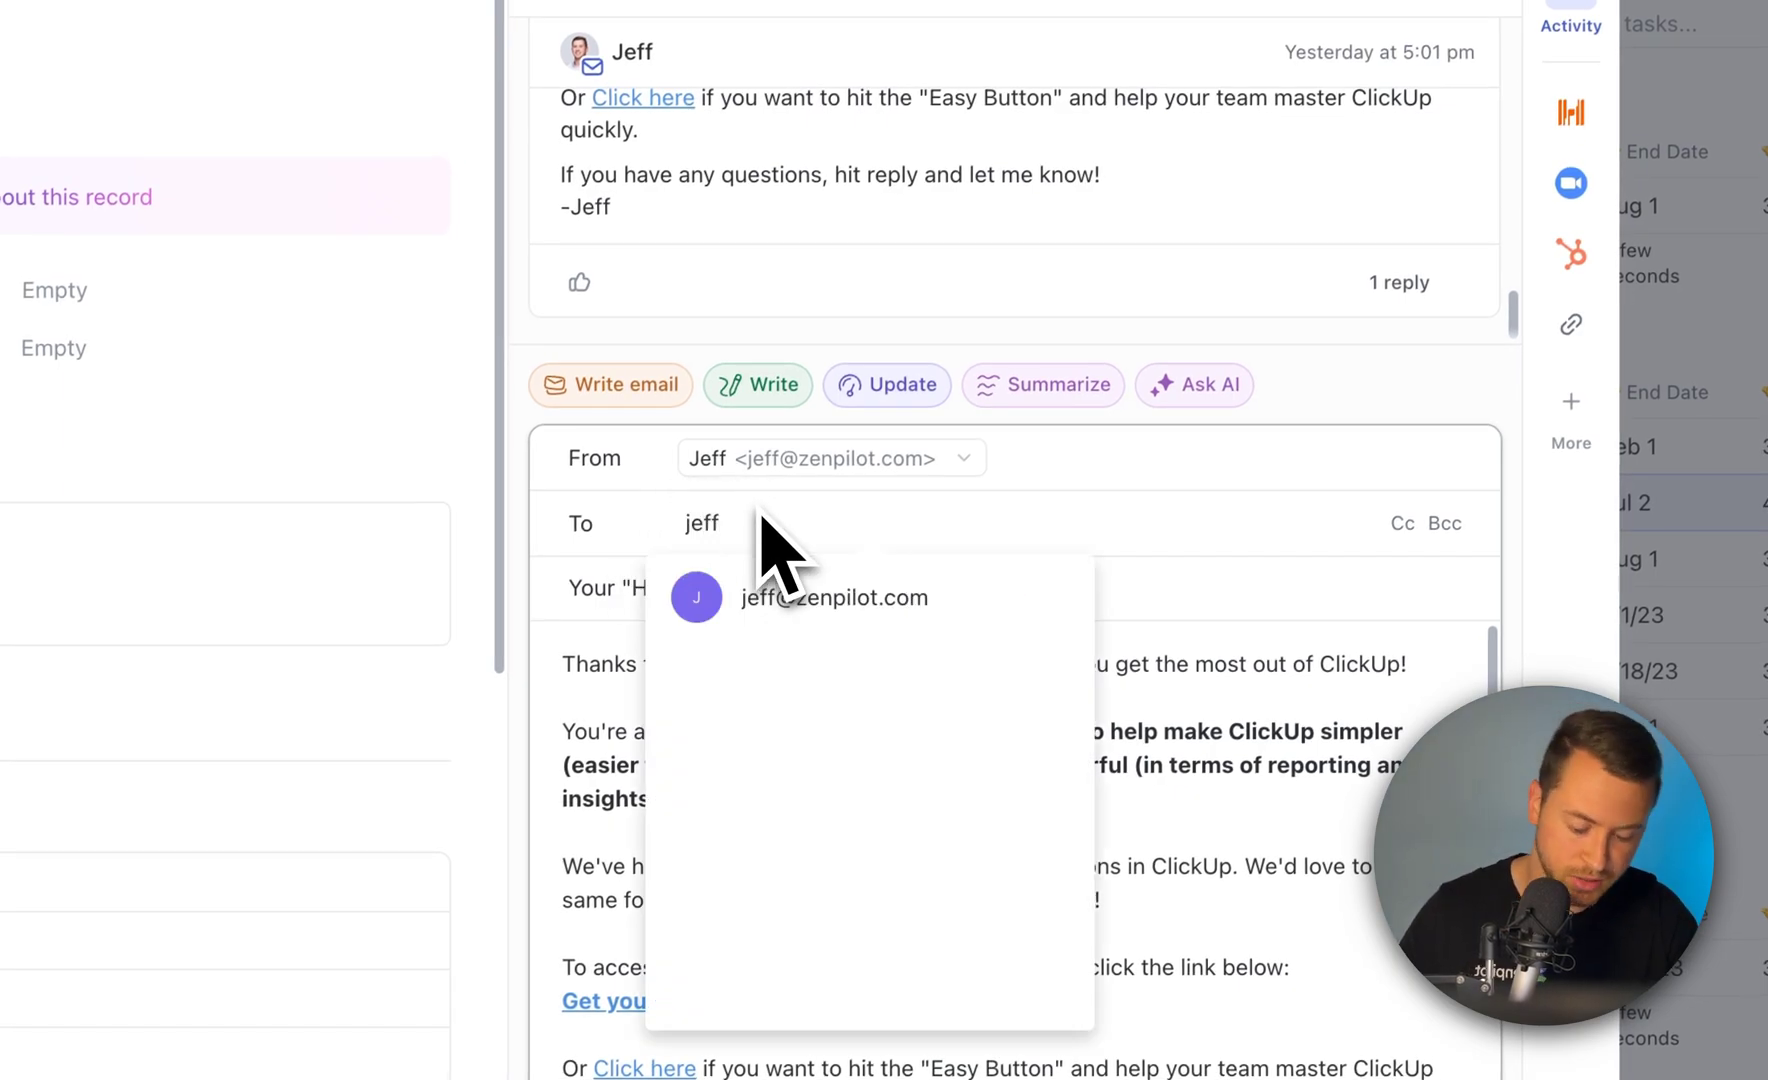
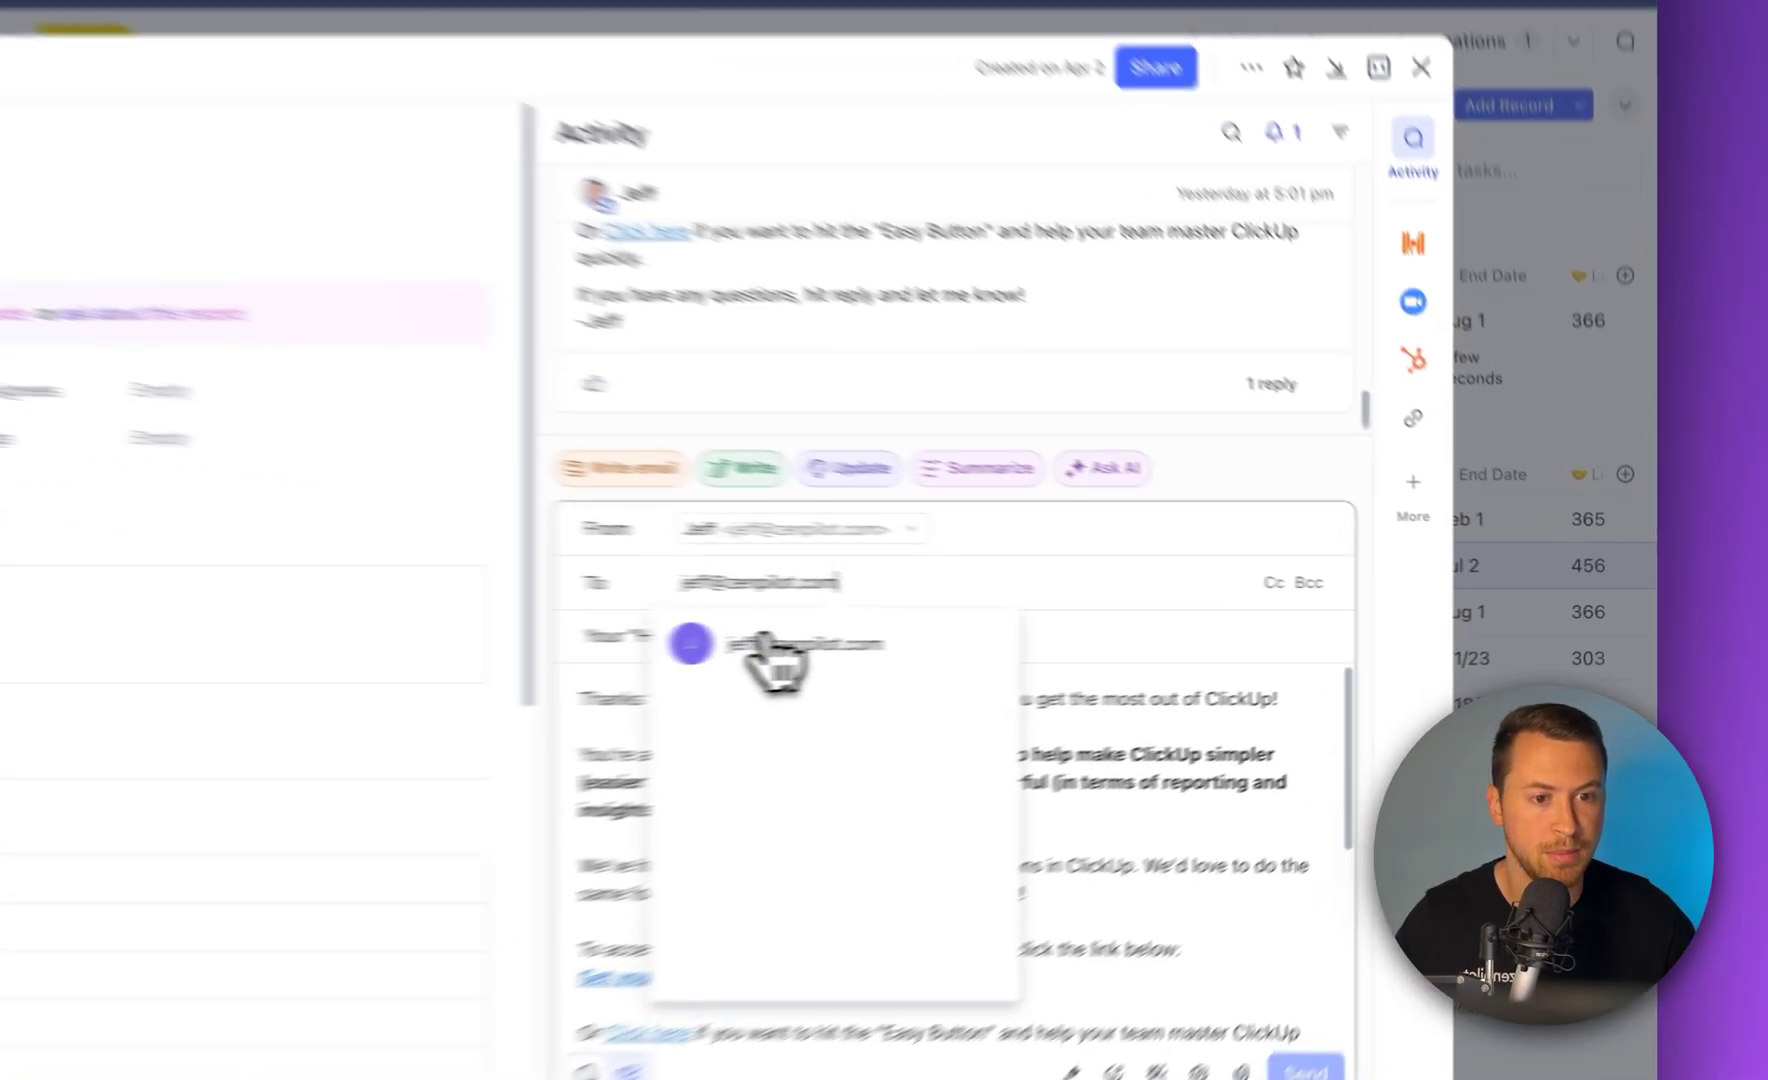
{"action": "left_click", "coordinate": [1100, 632]}
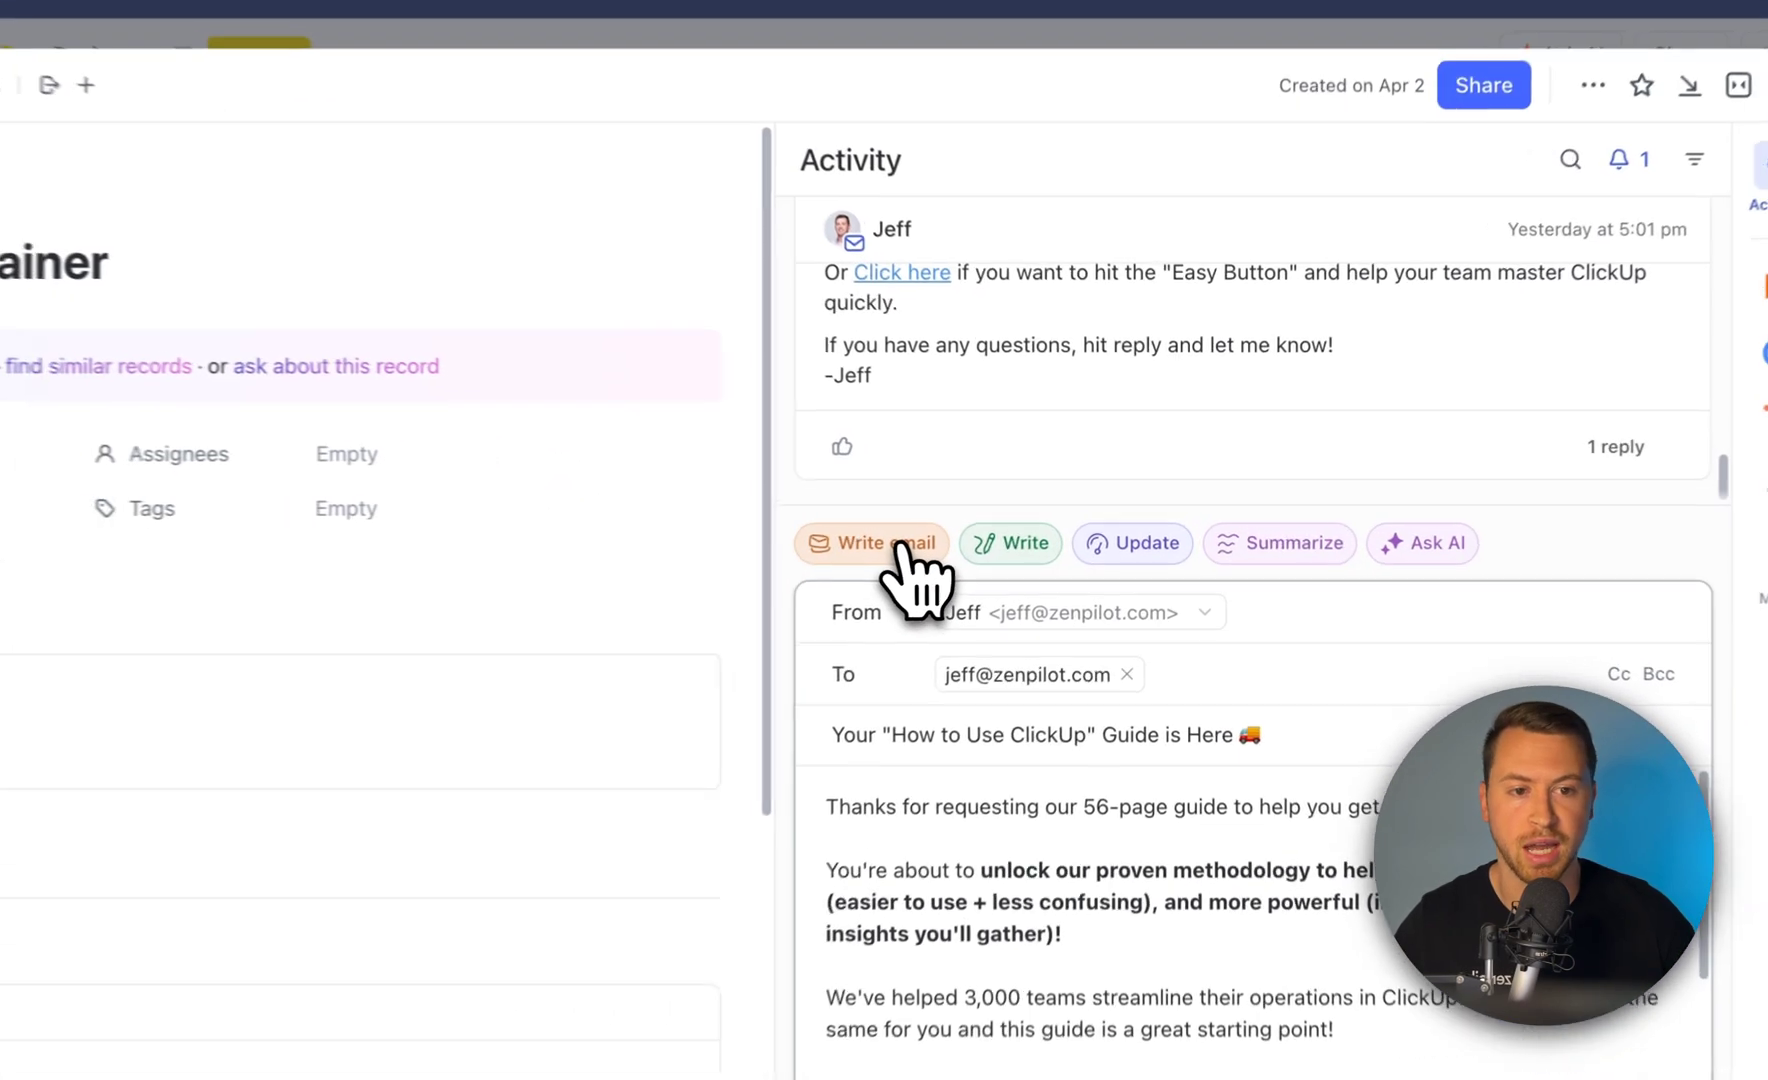
{"action": "left_click", "coordinate": [1022, 524]}
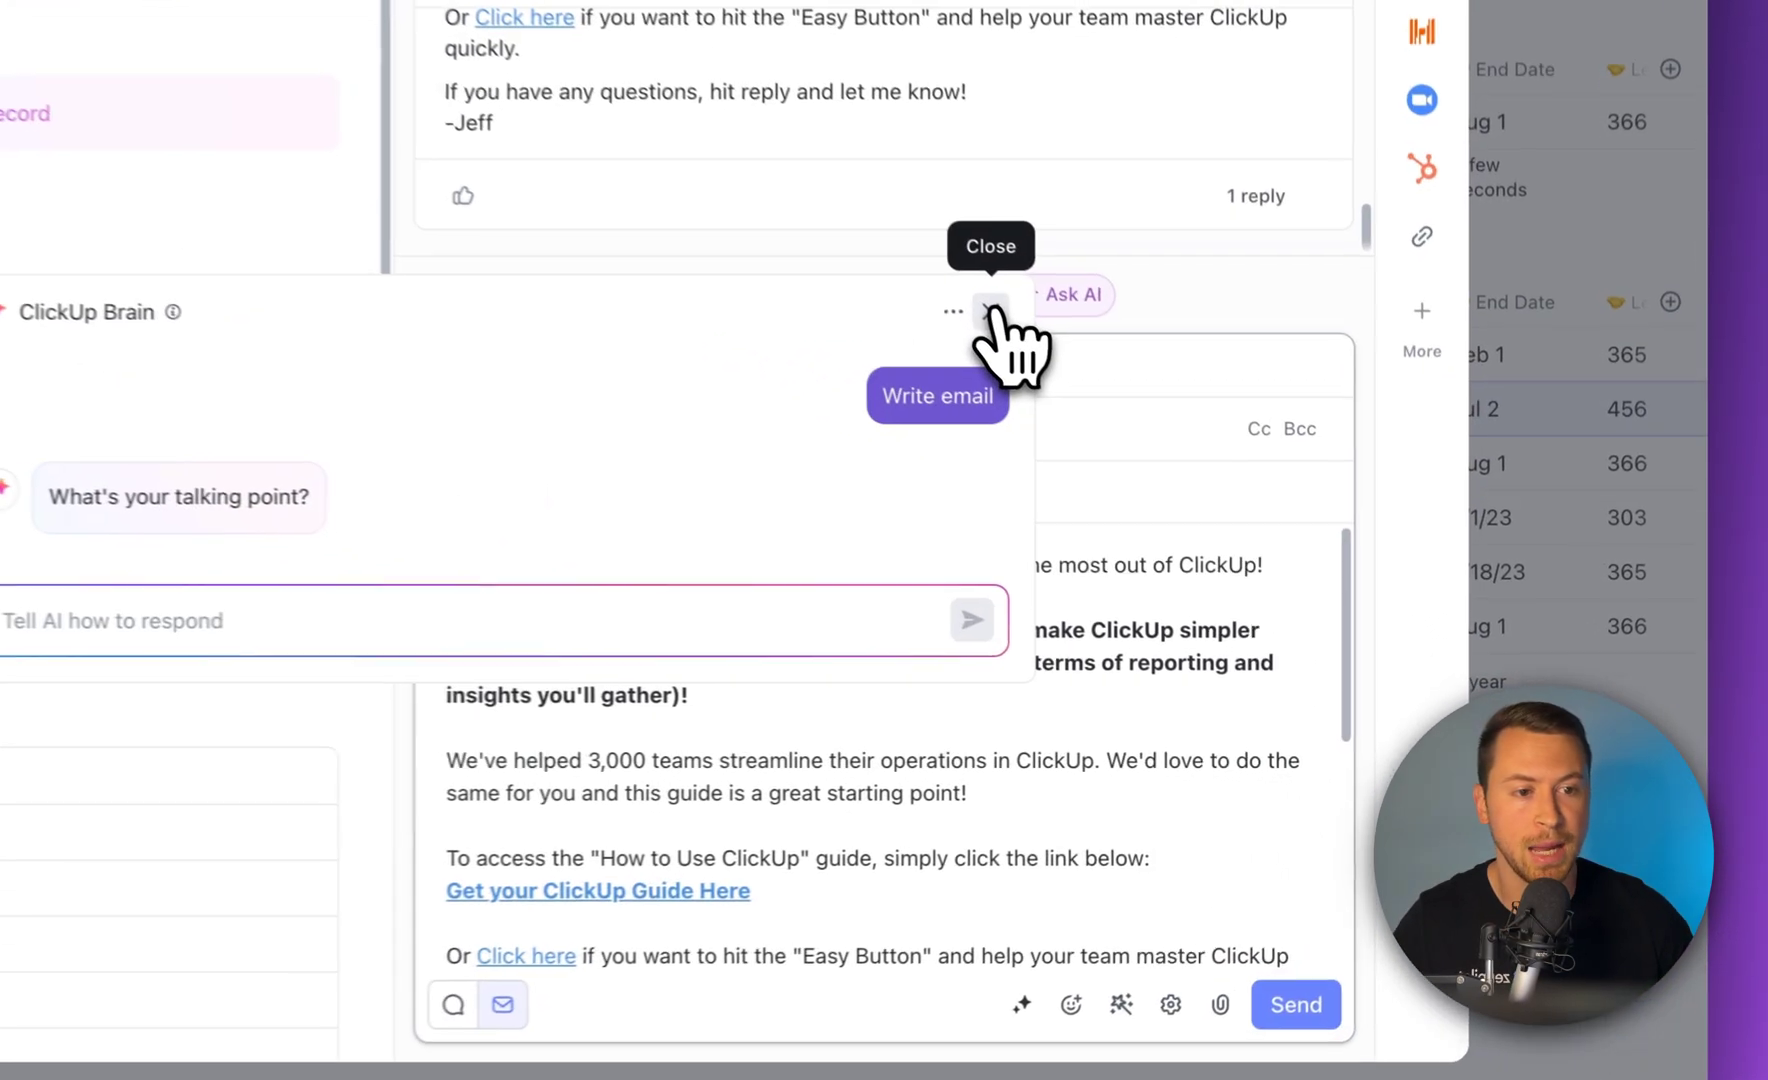
Dismiss the ClickUp Brain prompt and send the guide email to the lead
{"action": "left_click", "coordinate": [1280, 532]}
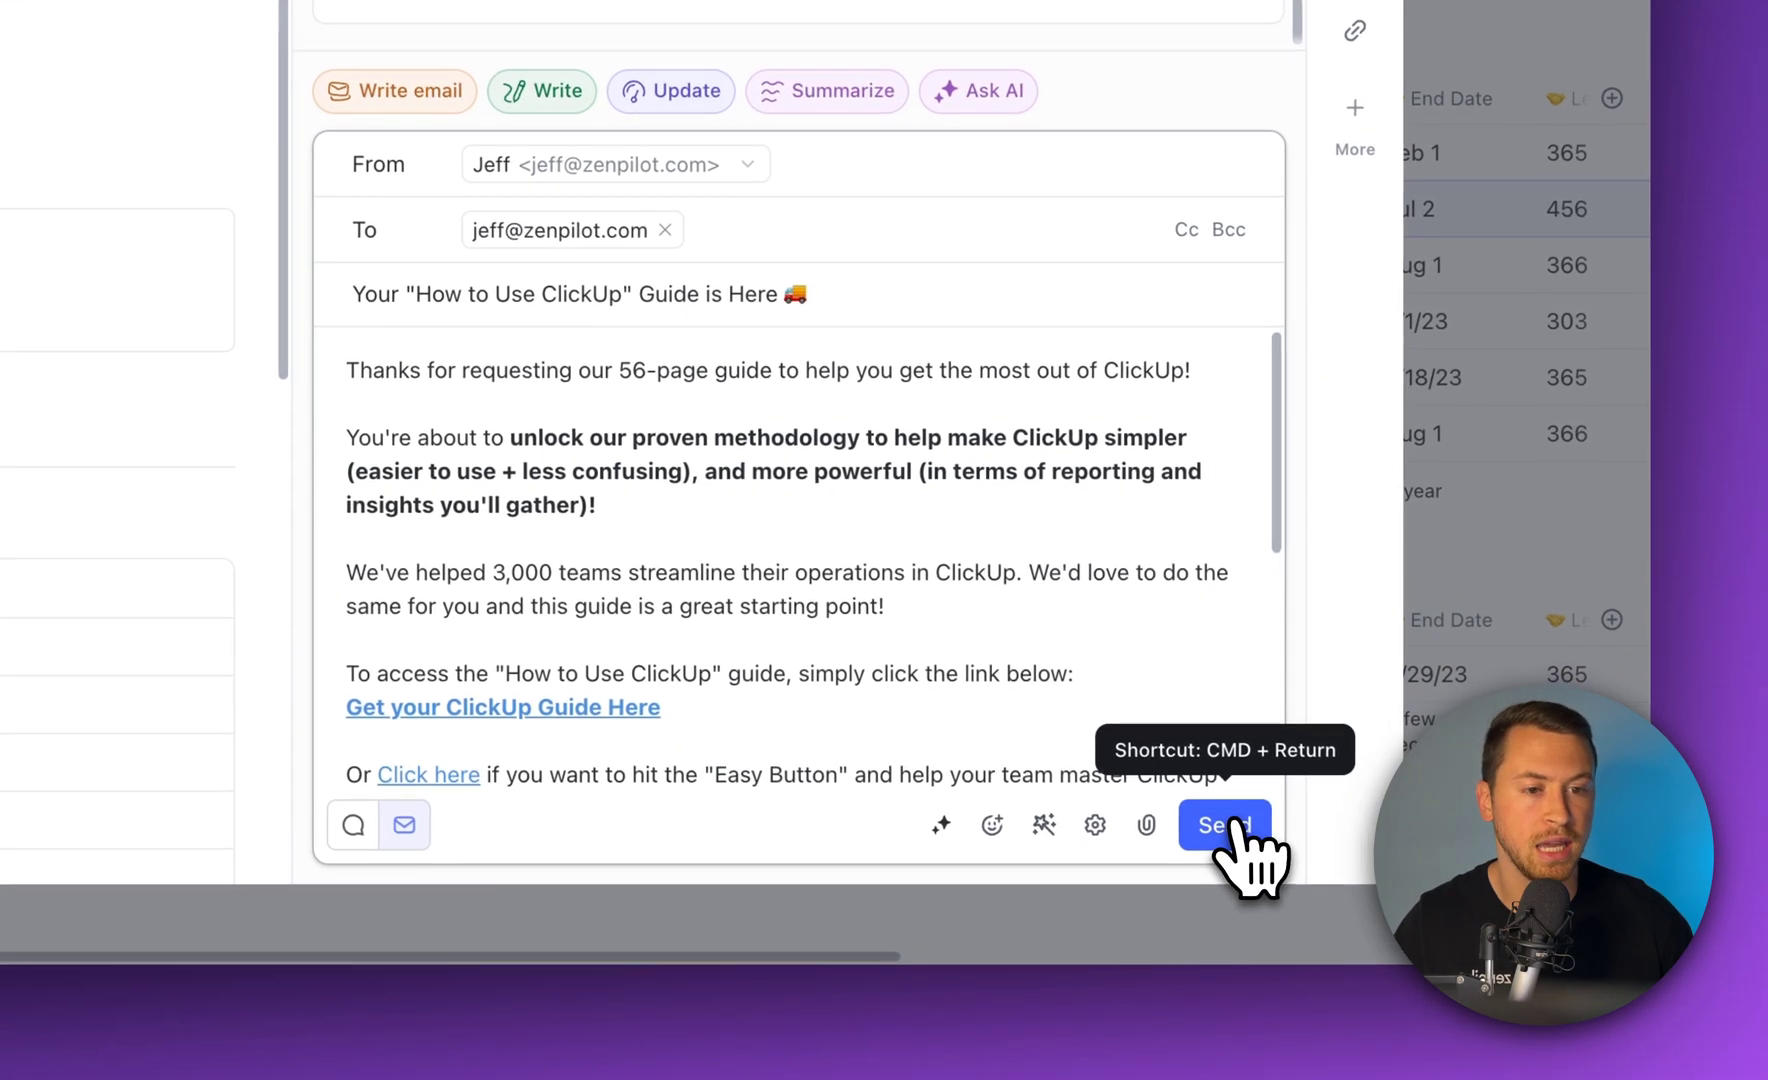
{"action": "left_click", "coordinate": [1236, 822]}
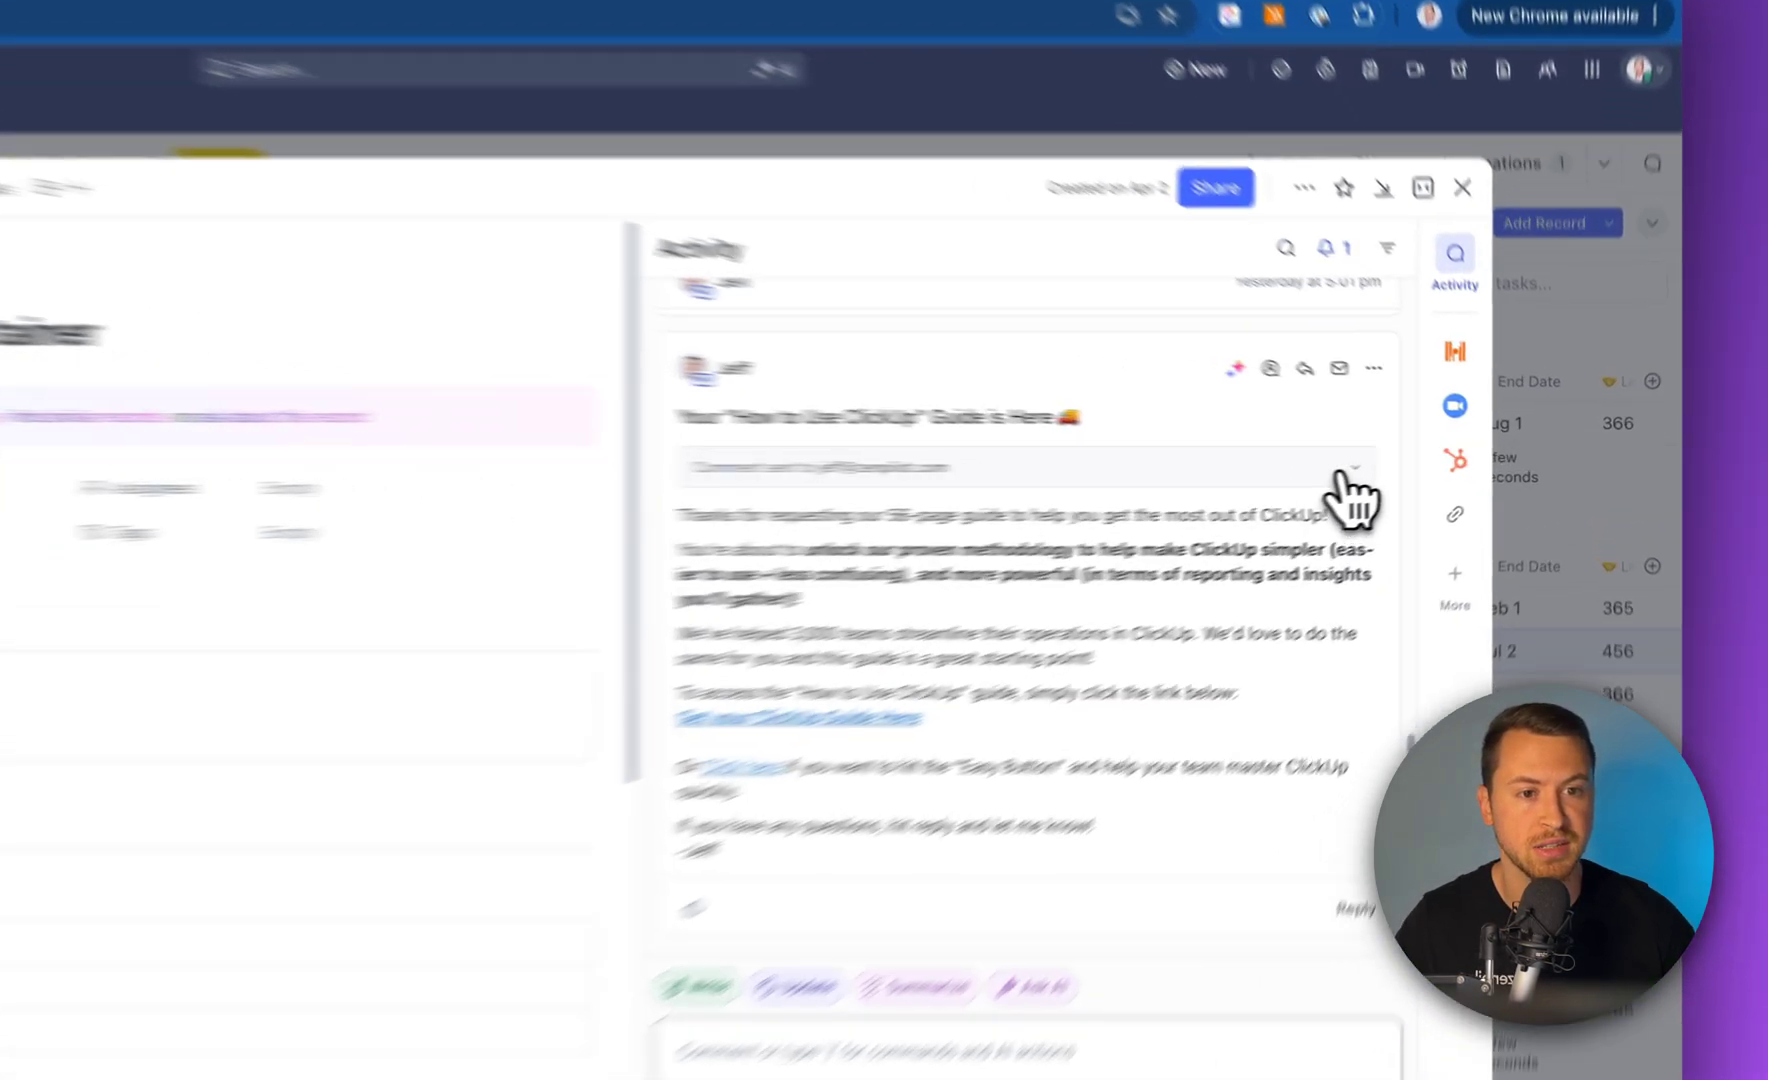
{"action": "left_click", "coordinate": [1348, 470]}
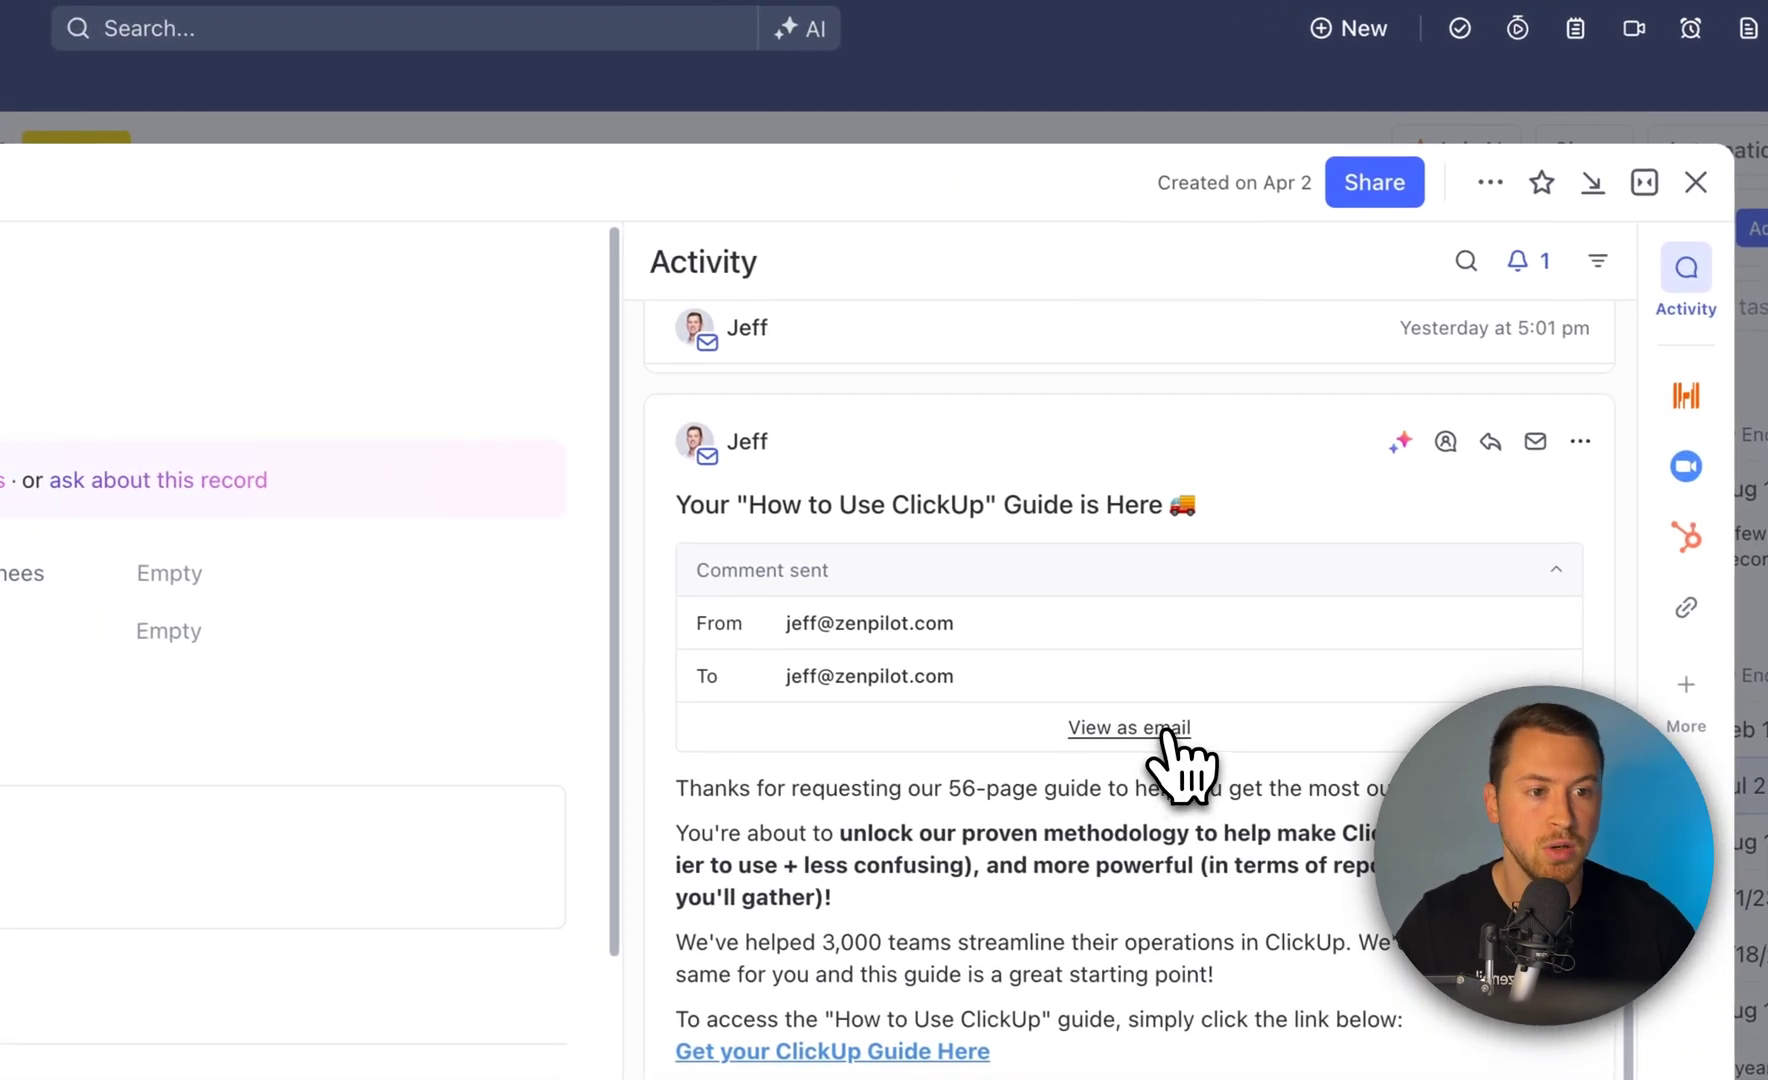
{"action": "left_click", "coordinate": [880, 651]}
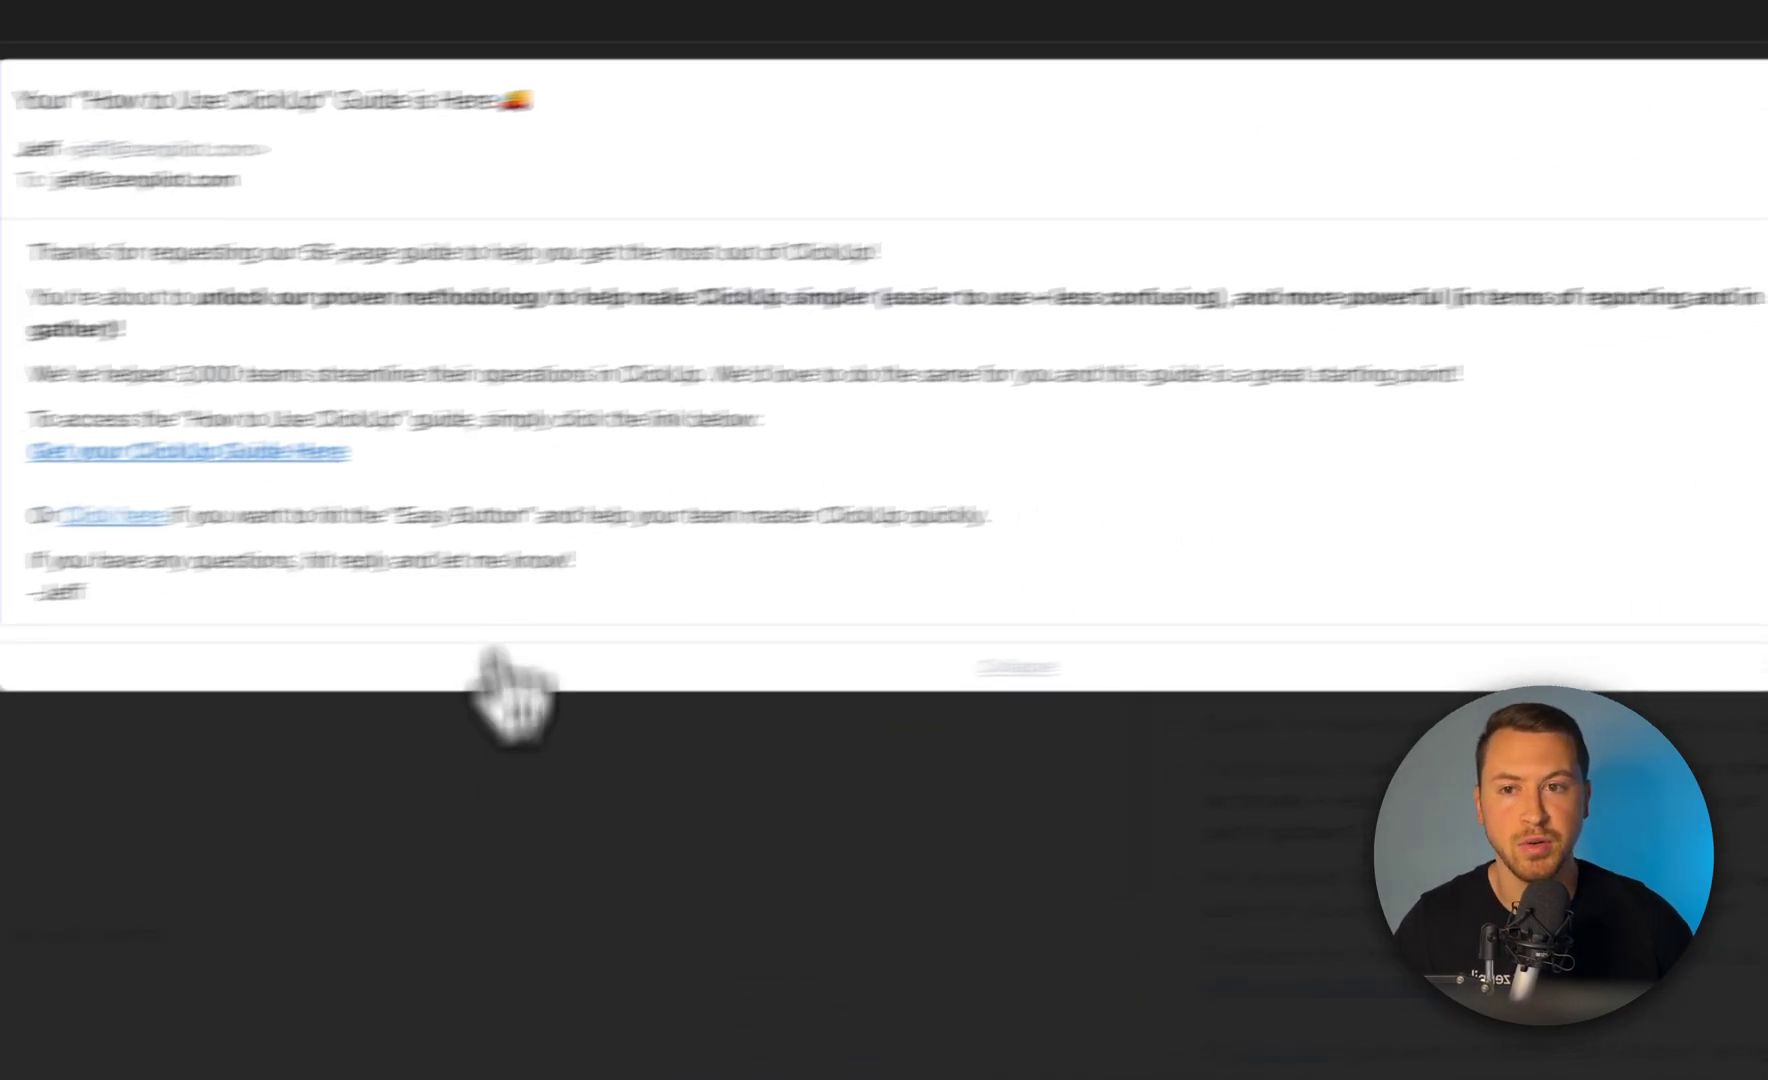
{"action": "left_click", "coordinate": [797, 889]}
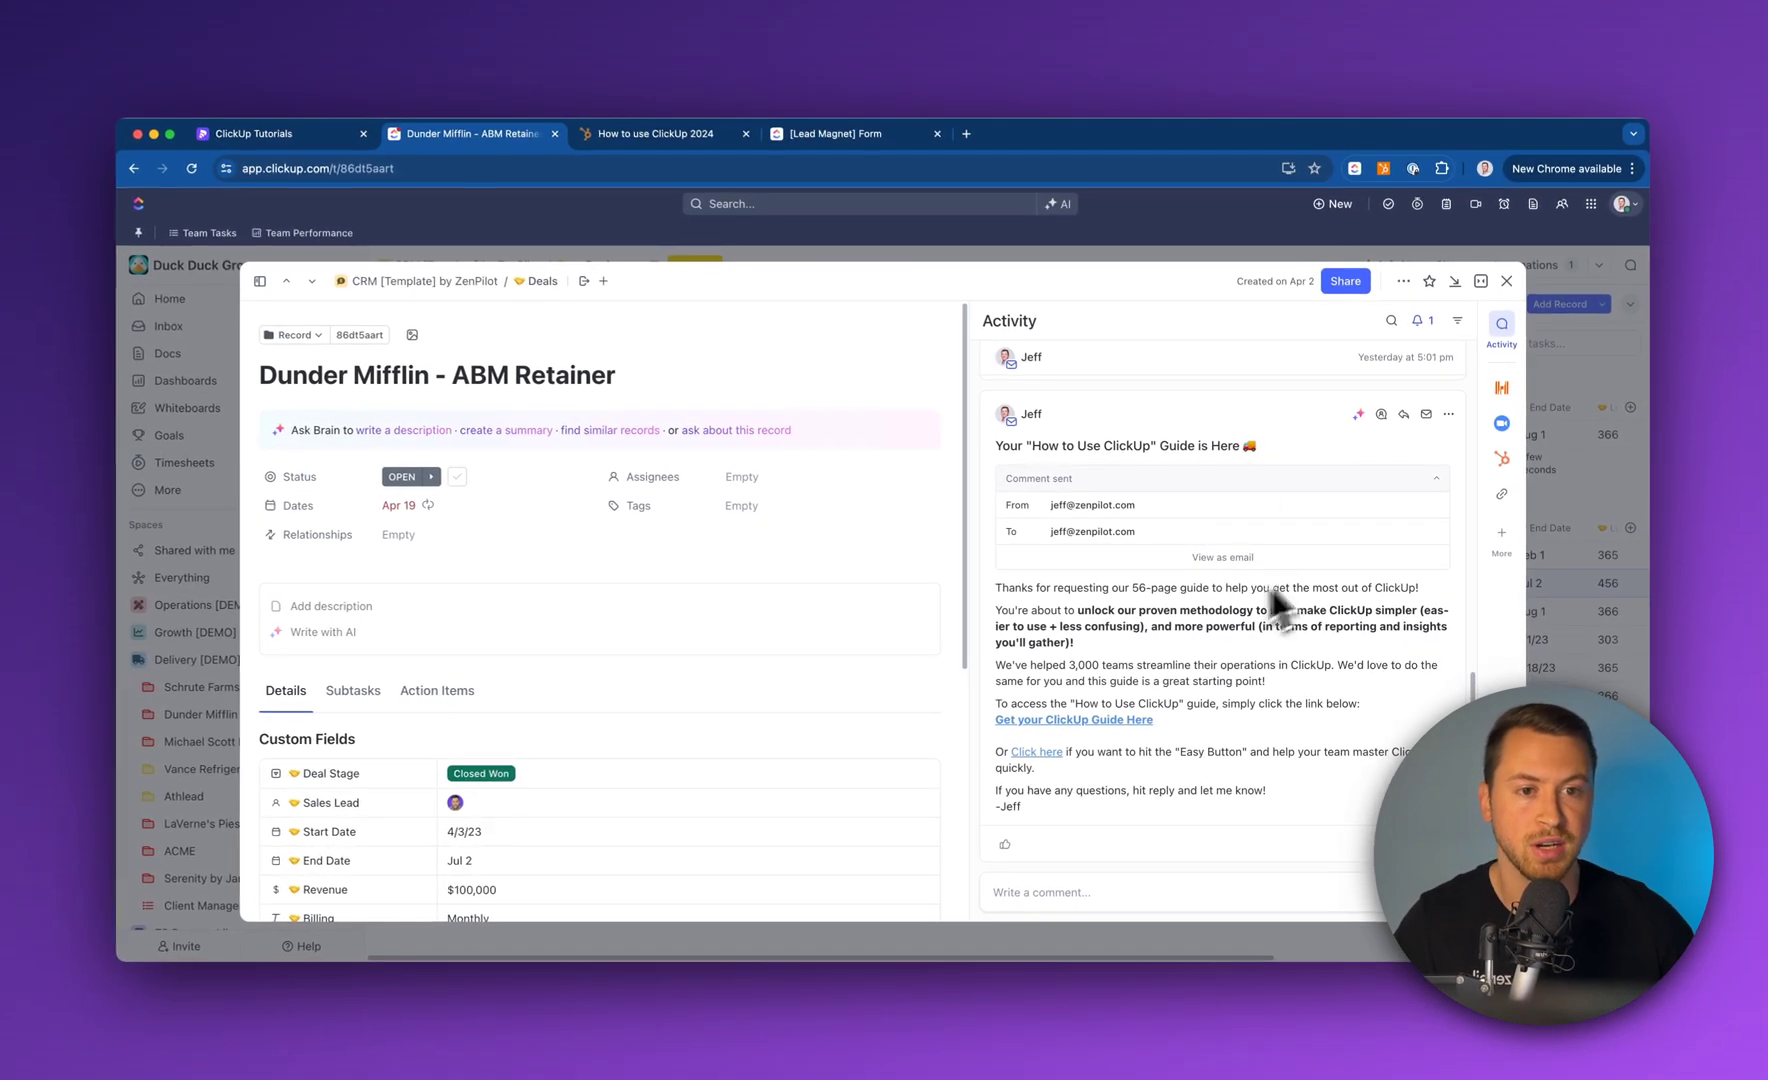
{"action": "left_click", "coordinate": [1191, 523]}
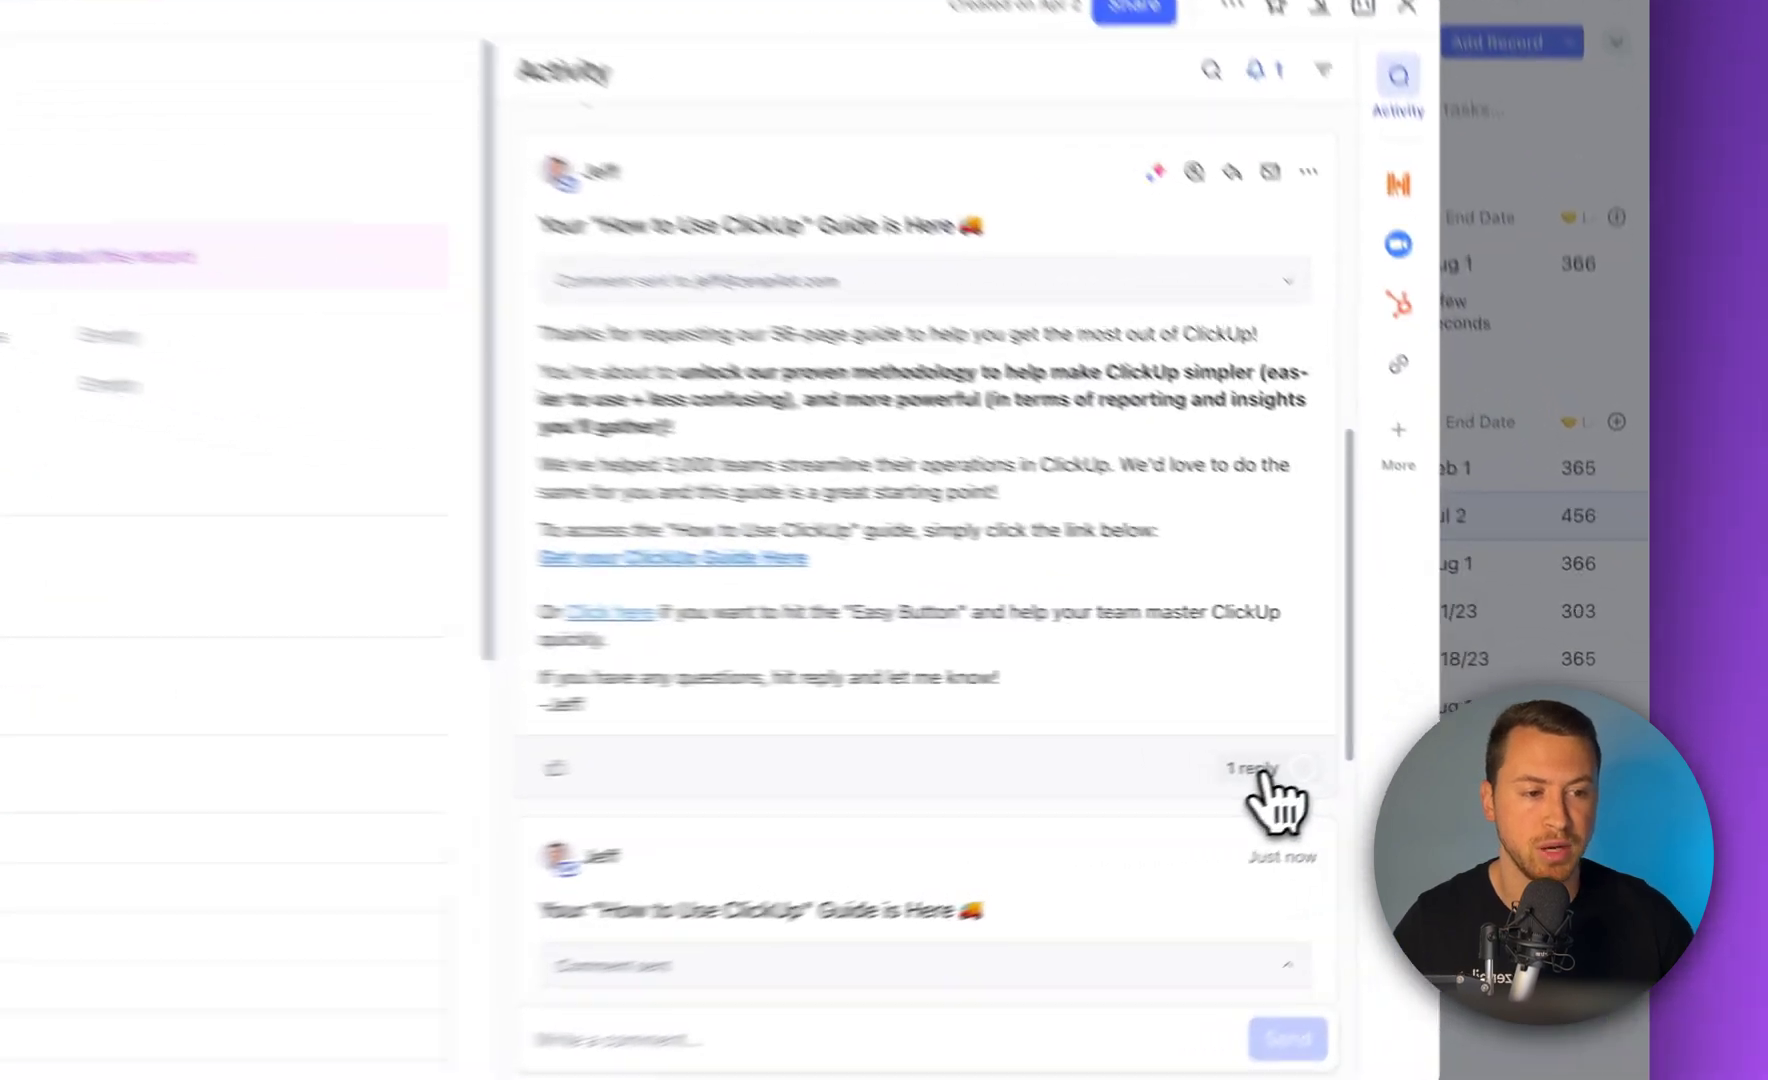
Open the guide email's 1-reply thread, read the 'Great resource. Thank you!' reply, and discard the empty draft
{"action": "left_click", "coordinate": [1413, 732]}
{"action": "scroll", "coordinate": [805, 375], "scroll_direction": "up", "scroll_amount": 5}
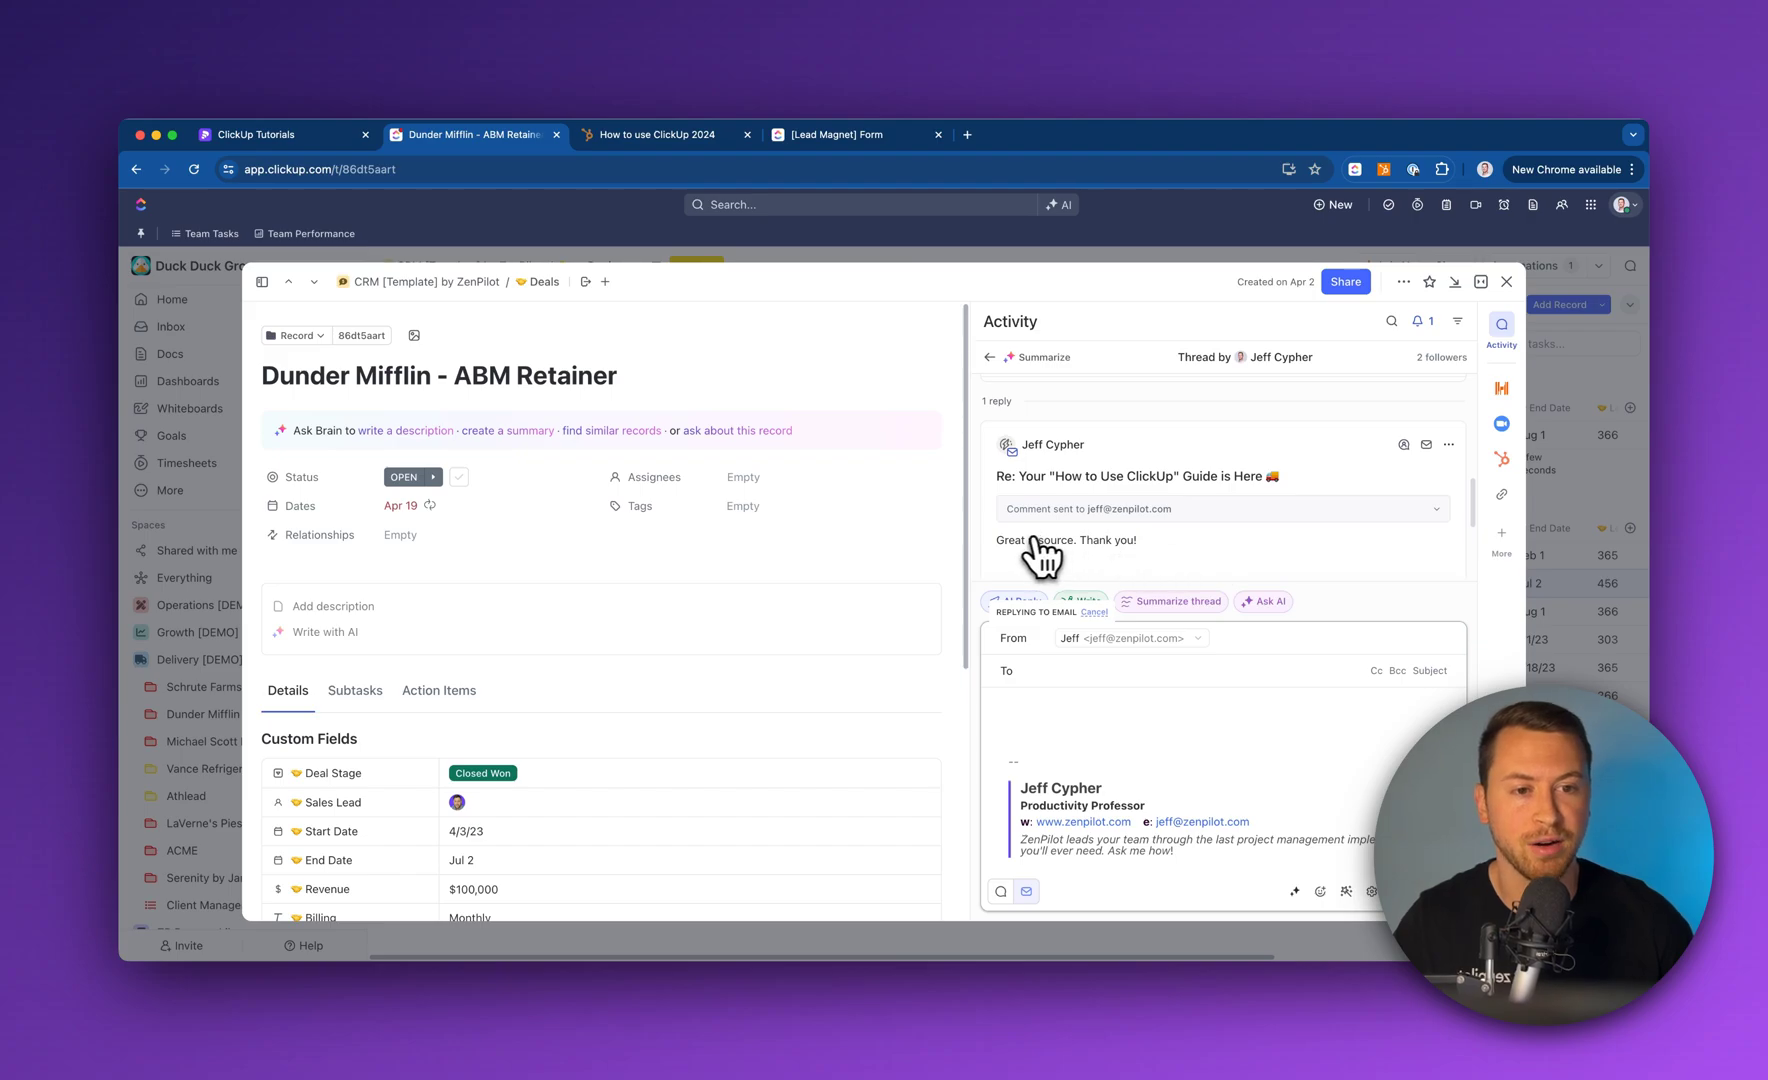
{"action": "scroll", "coordinate": [1188, 560], "scroll_direction": "down", "scroll_amount": 5}
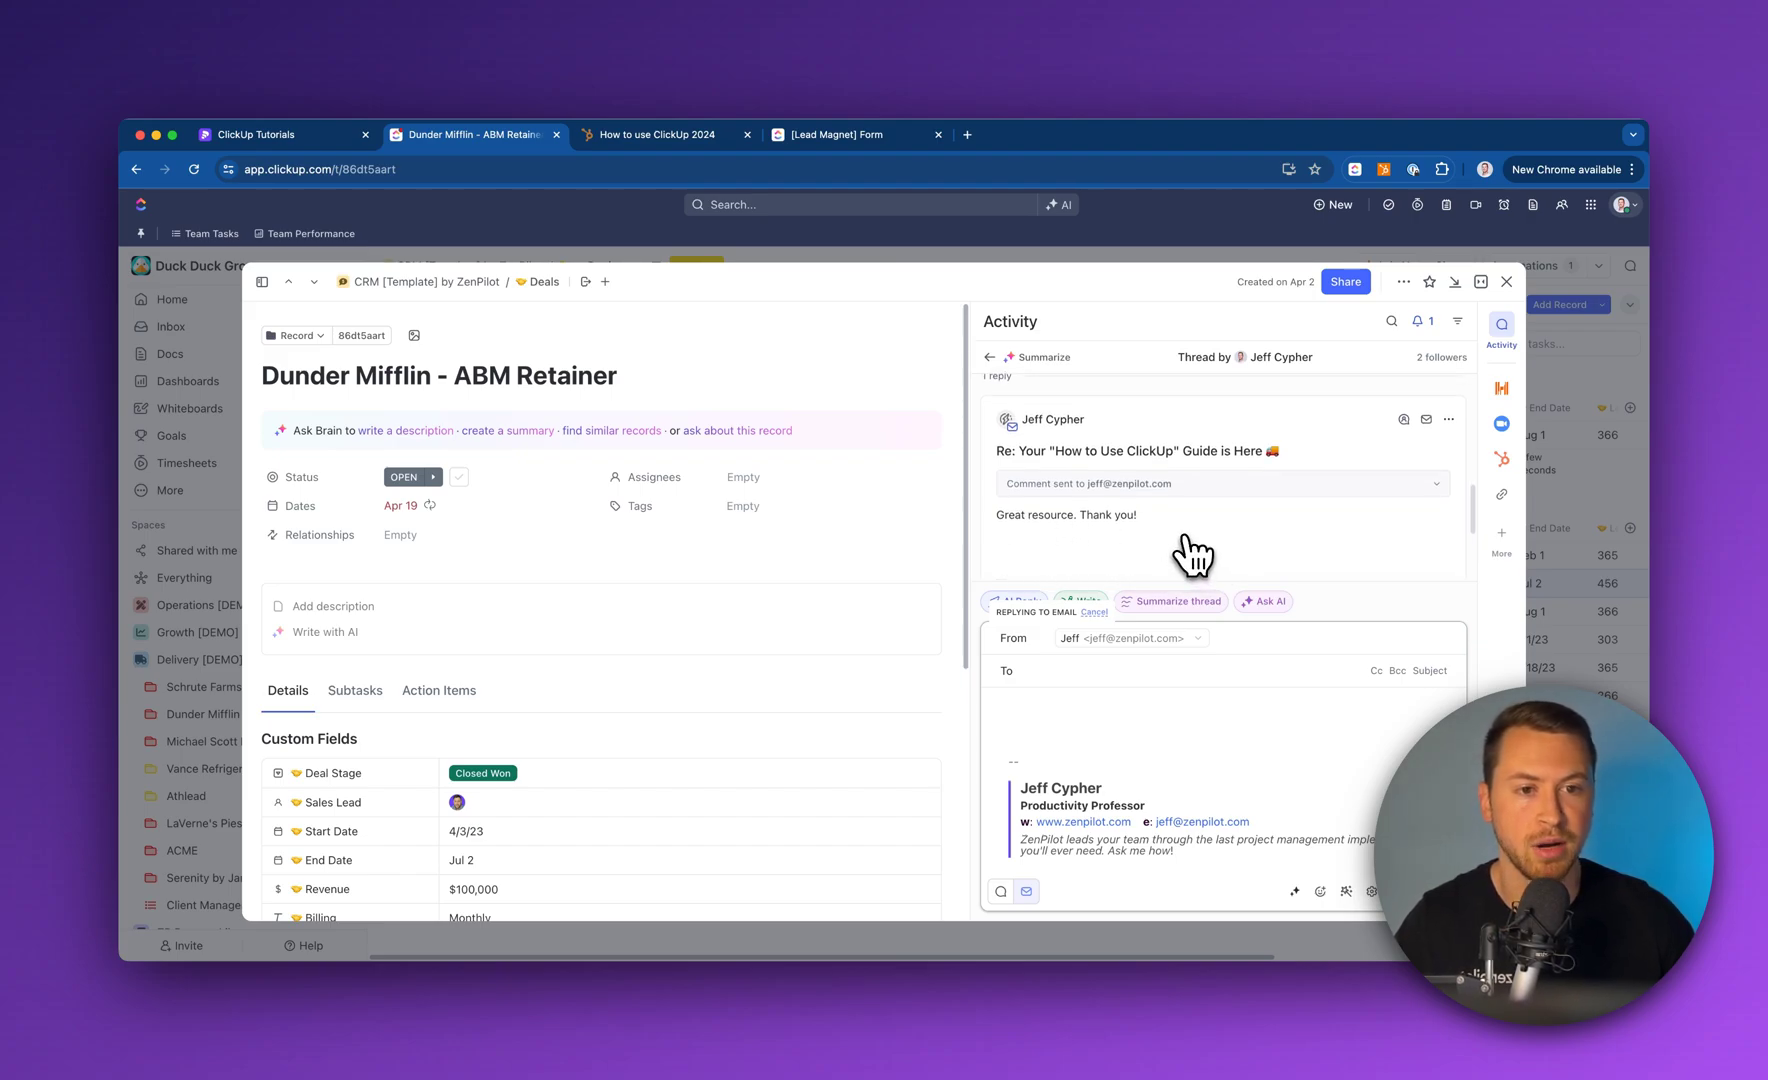
{"action": "scroll", "coordinate": [1208, 495], "scroll_direction": "up", "scroll_amount": 5}
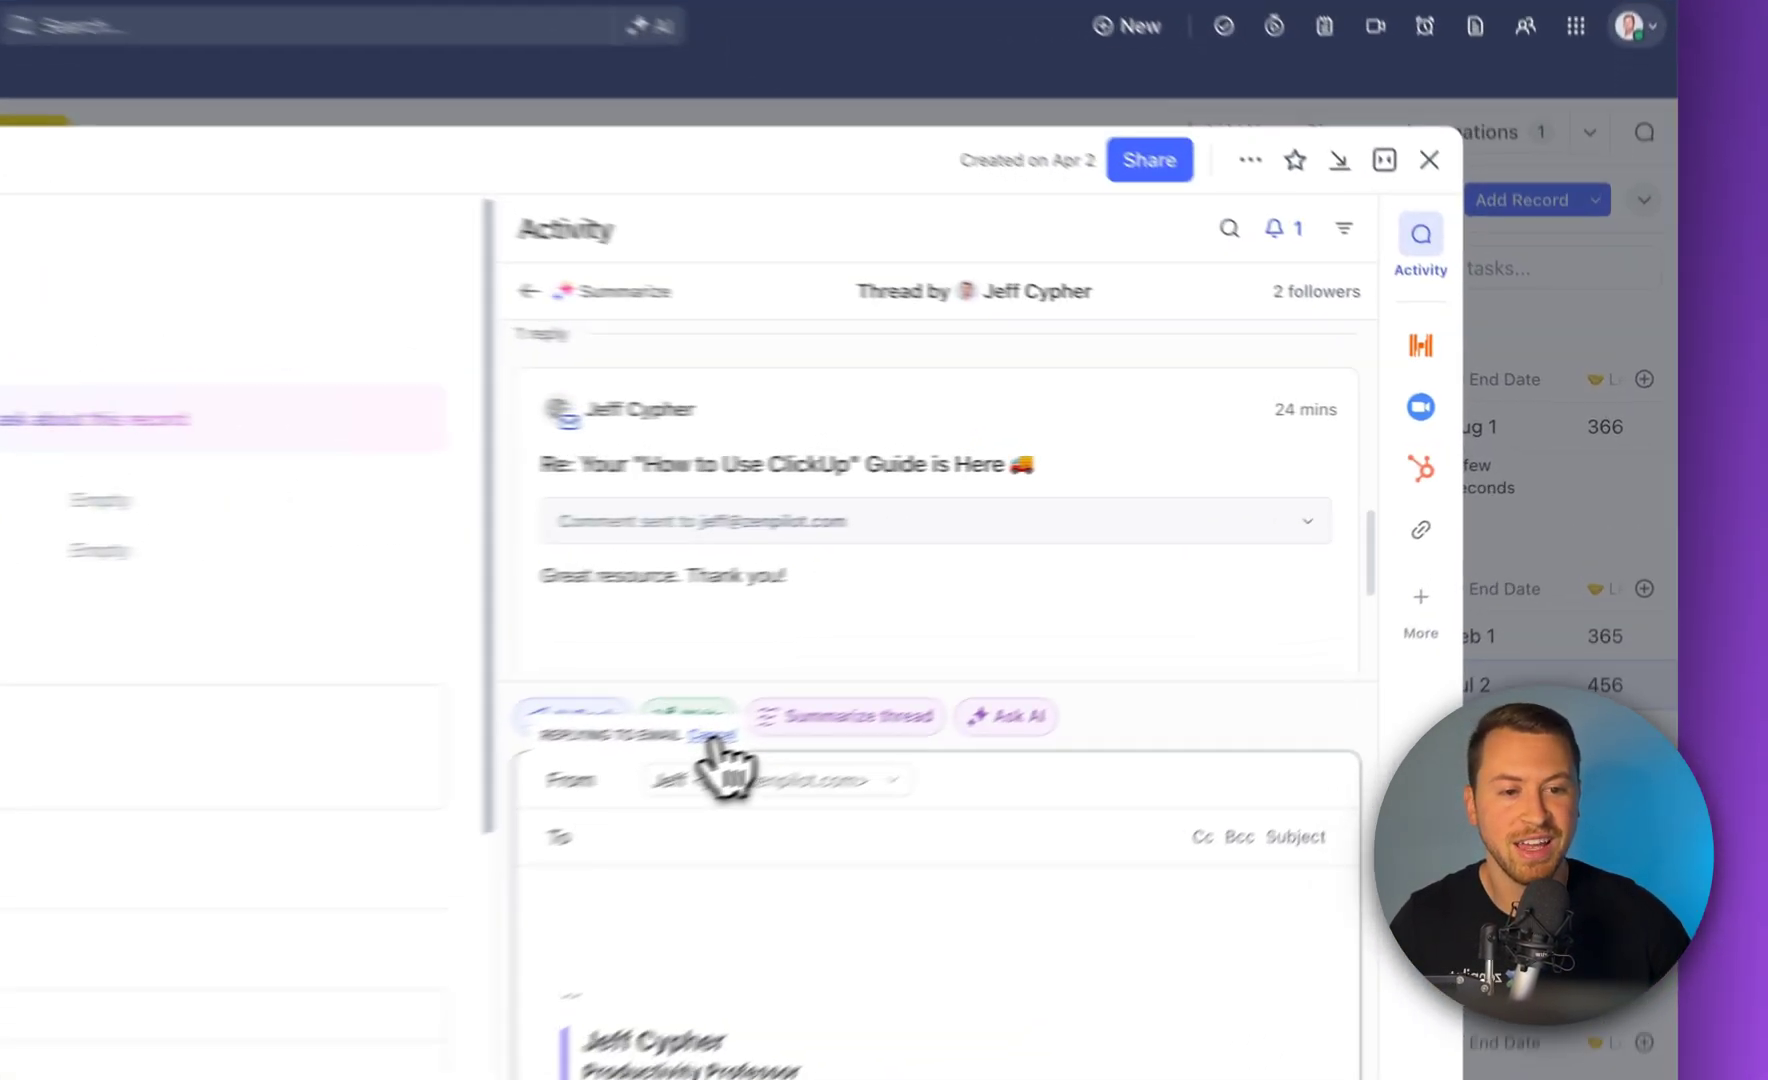
{"action": "left_click", "coordinate": [1094, 612]}
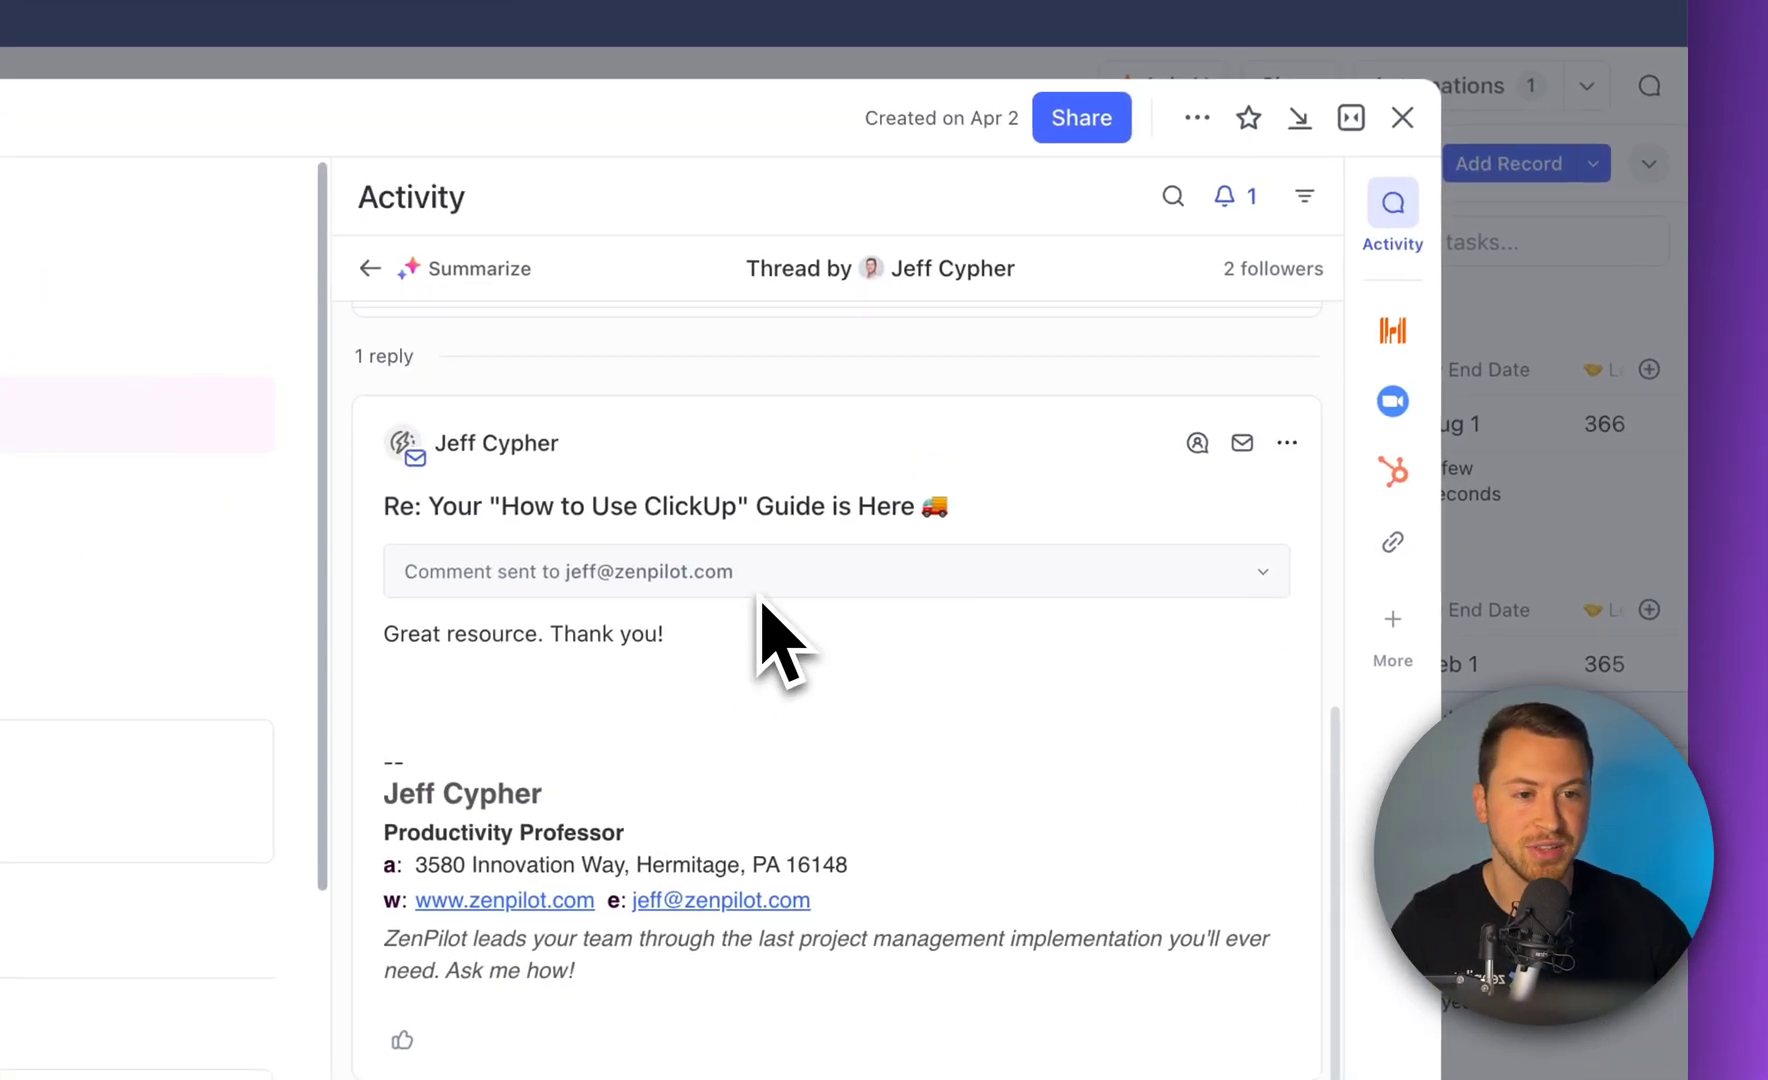
{"action": "scroll", "coordinate": [1193, 548], "scroll_direction": "up", "scroll_amount": 3}
{"action": "scroll", "coordinate": [770, 640], "scroll_direction": "up", "scroll_amount": 5}
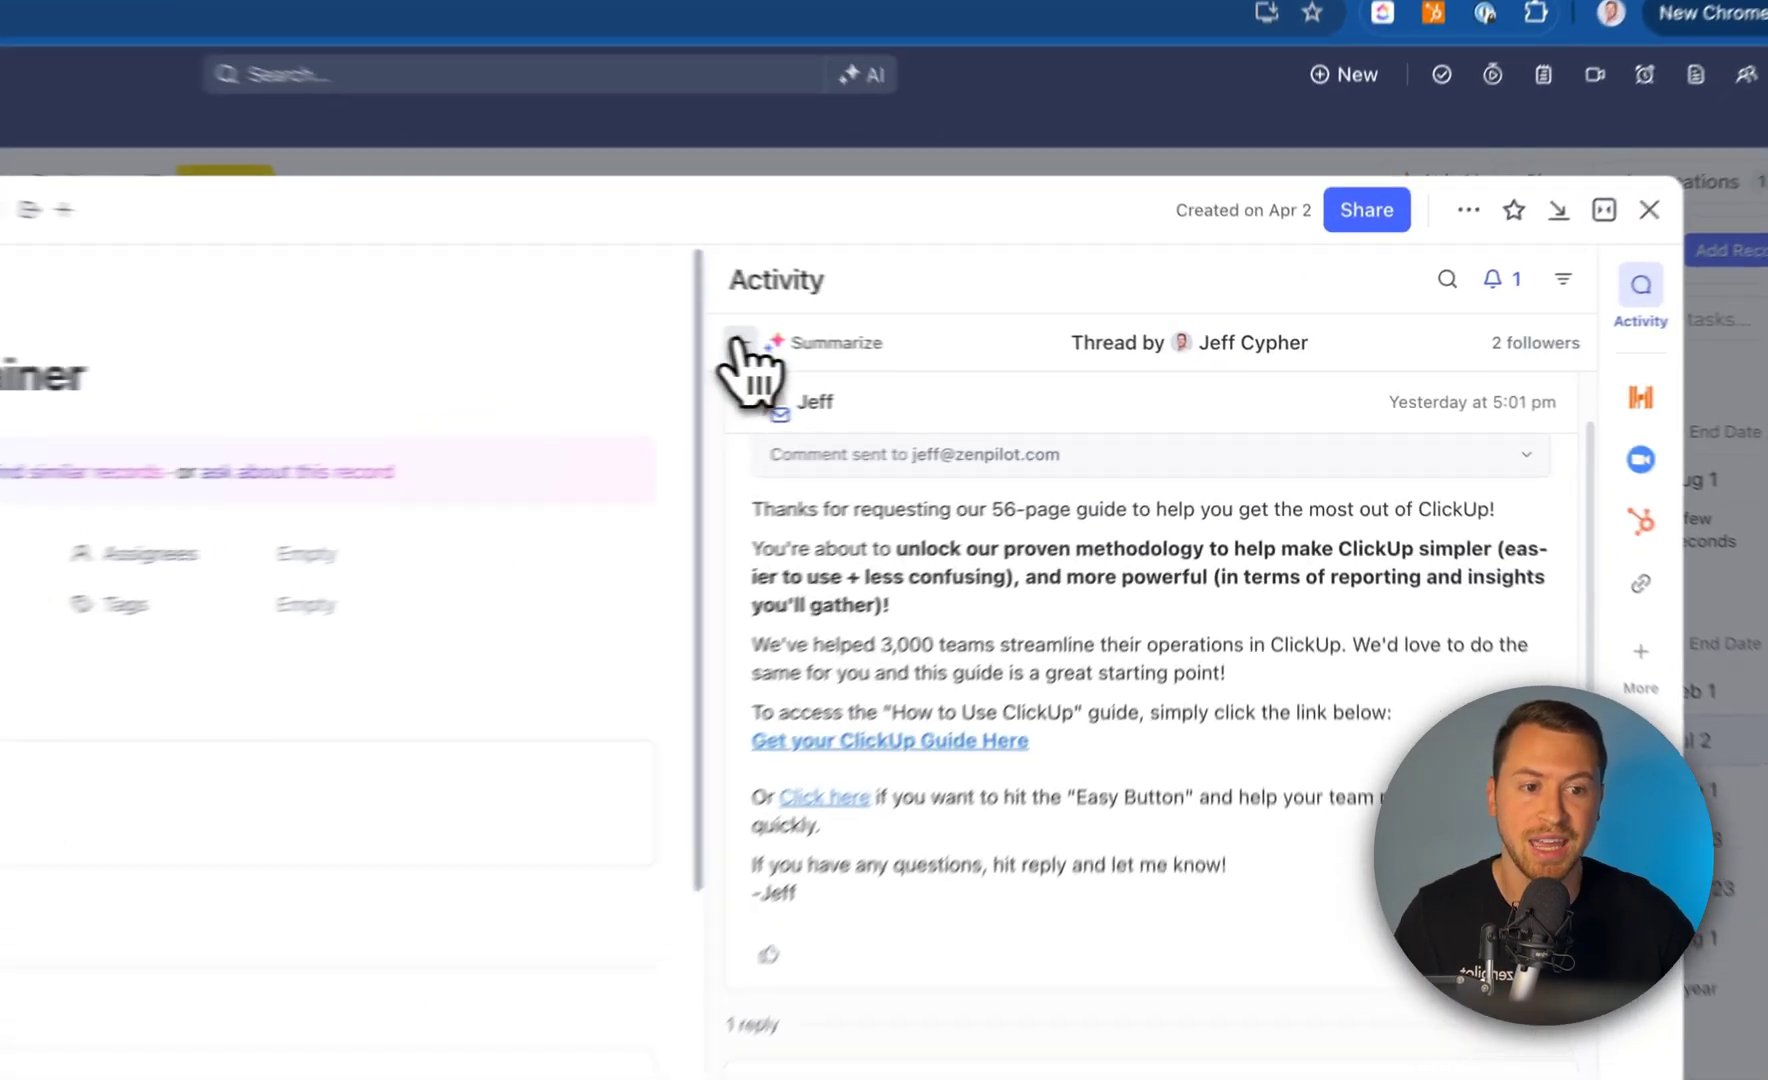
Leave the reply thread and scroll the activity feed back to the sent guide email
{"action": "left_click", "coordinate": [989, 357]}
{"action": "scroll", "coordinate": [1058, 697], "scroll_direction": "up", "scroll_amount": 5}
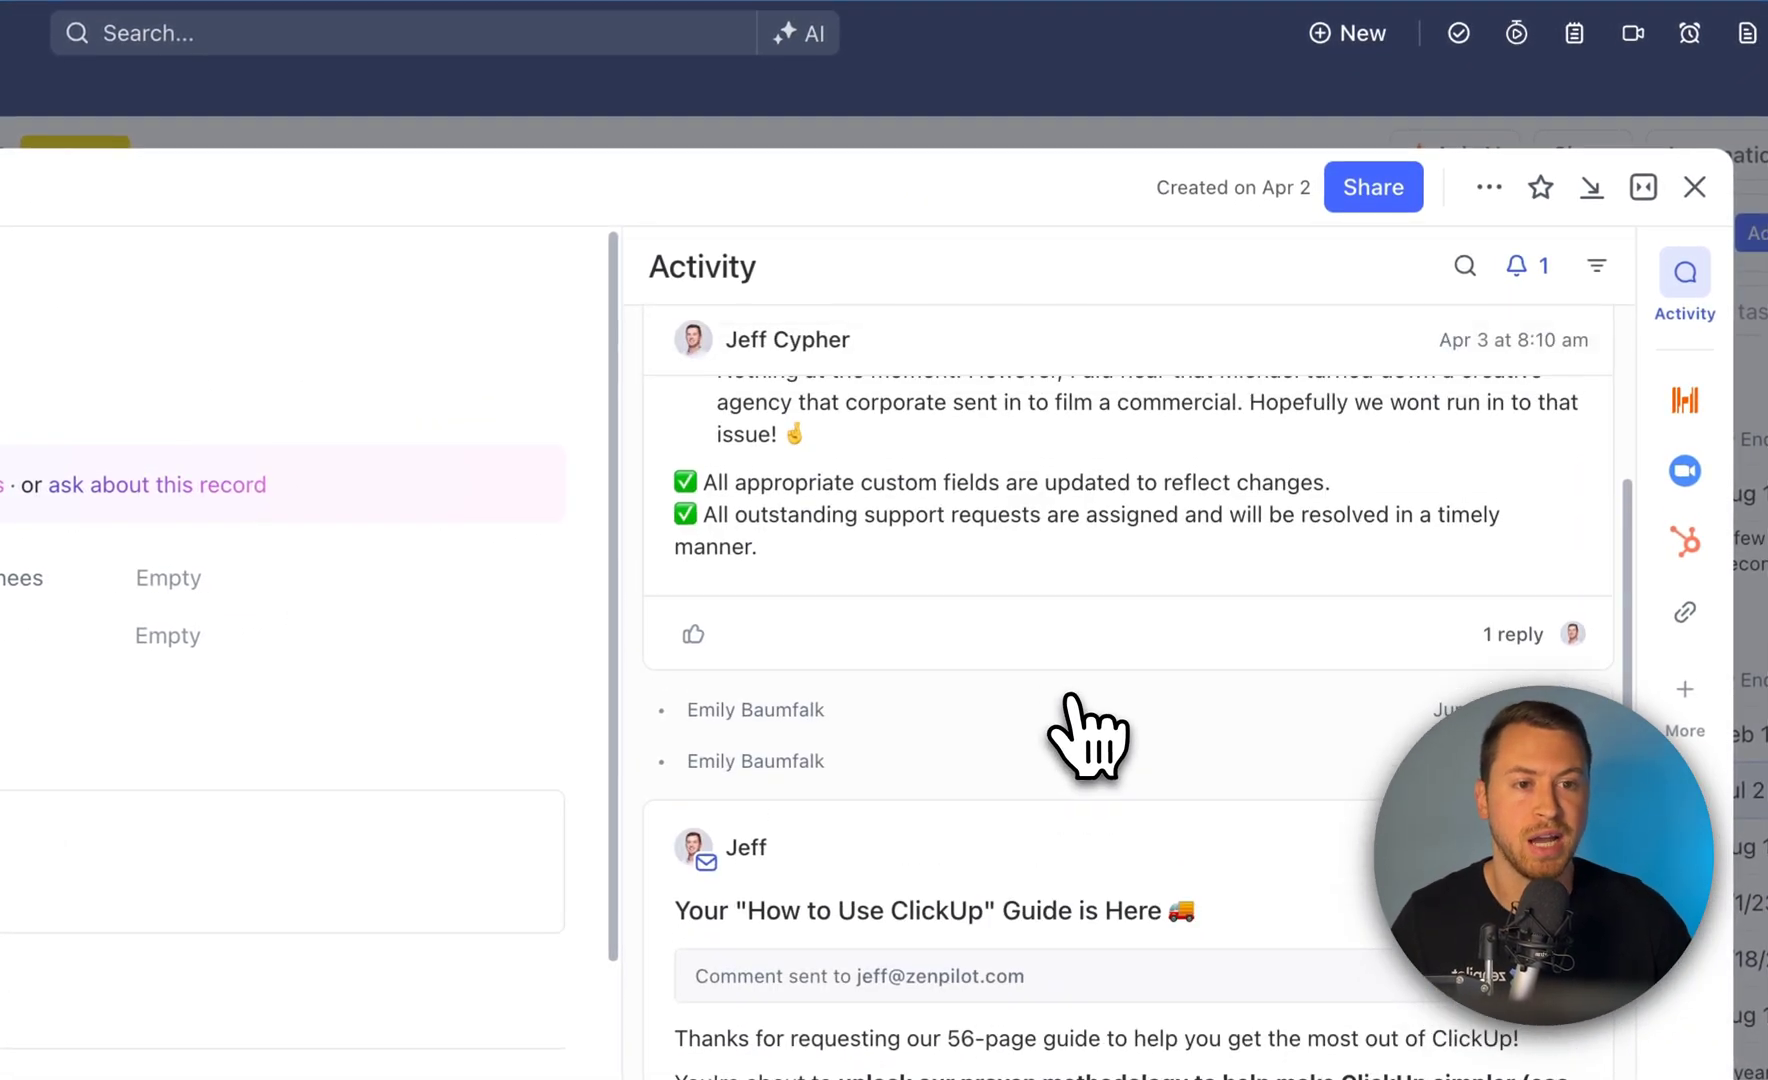
{"action": "scroll", "coordinate": [1112, 742], "scroll_direction": "down", "scroll_amount": 5}
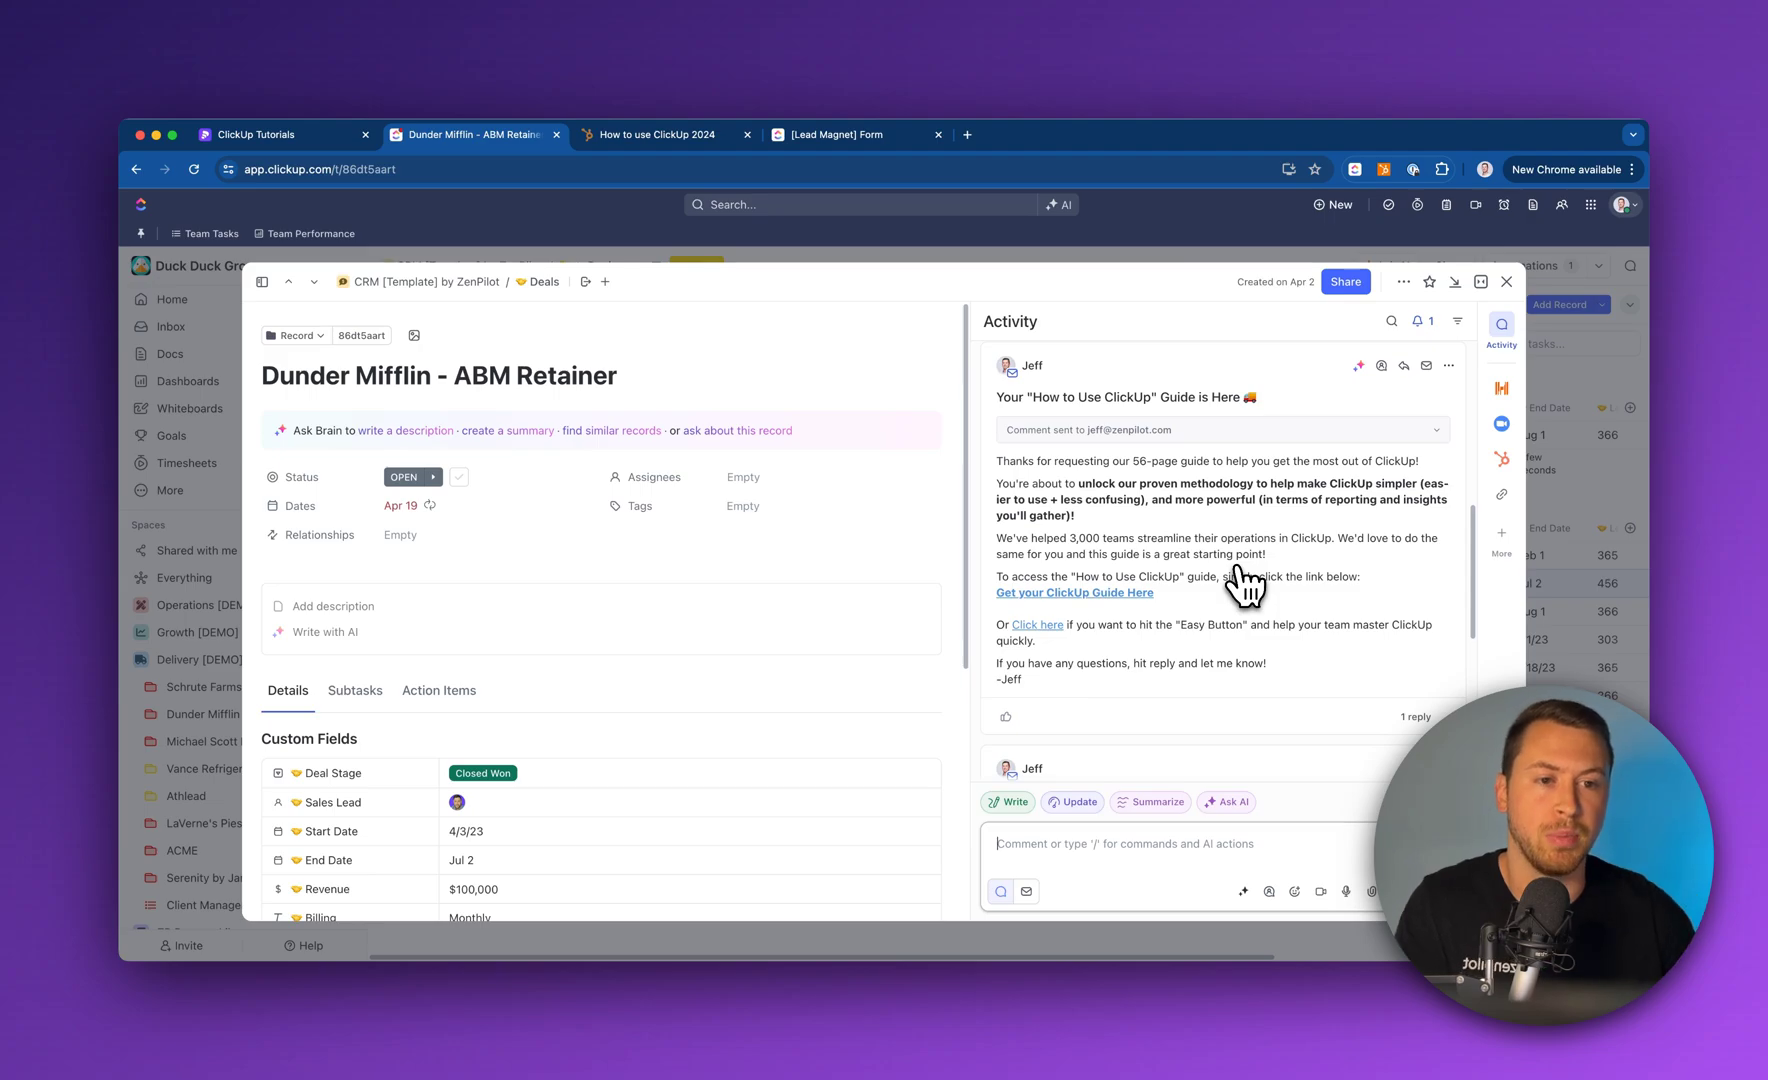
{"action": "scroll", "coordinate": [1222, 553], "scroll_direction": "down", "scroll_amount": 5}
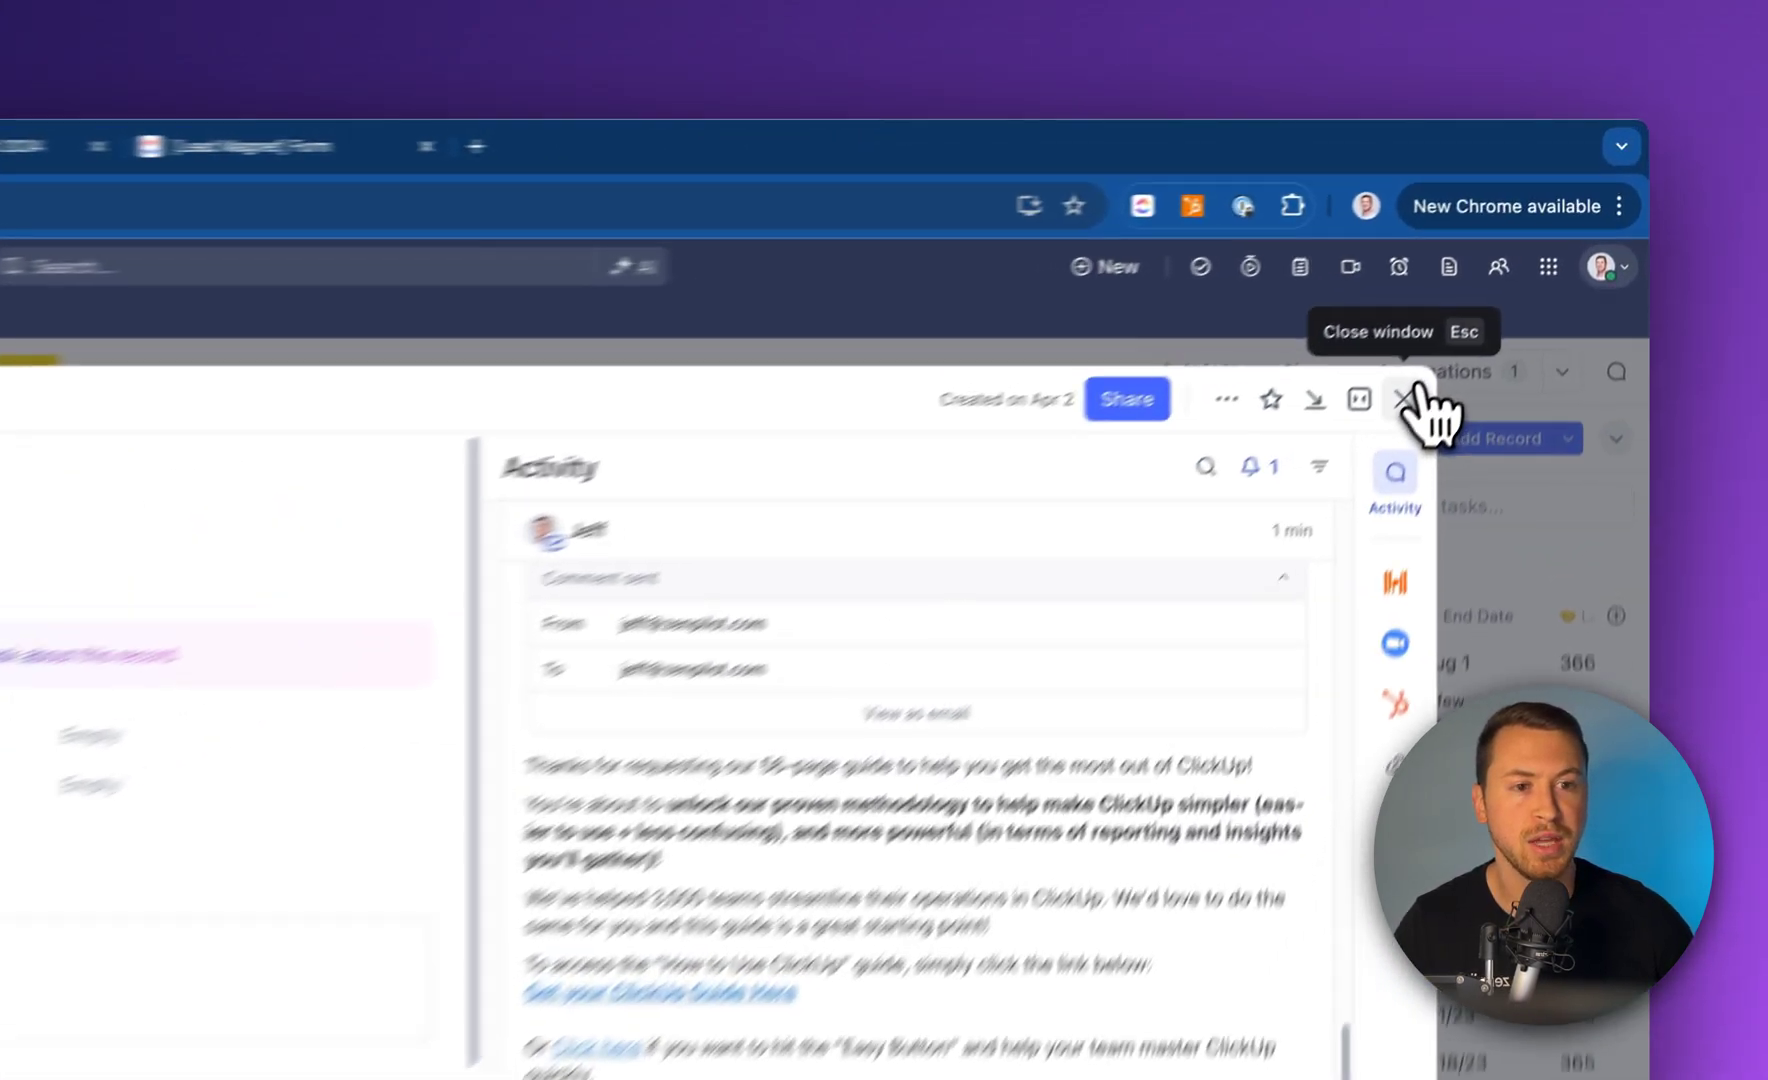
Close the Dunder Mifflin record, collapse Delivery [DEMO], and open the Leads [Lead Magnet] Form view
{"action": "left_click", "coordinate": [1506, 281]}
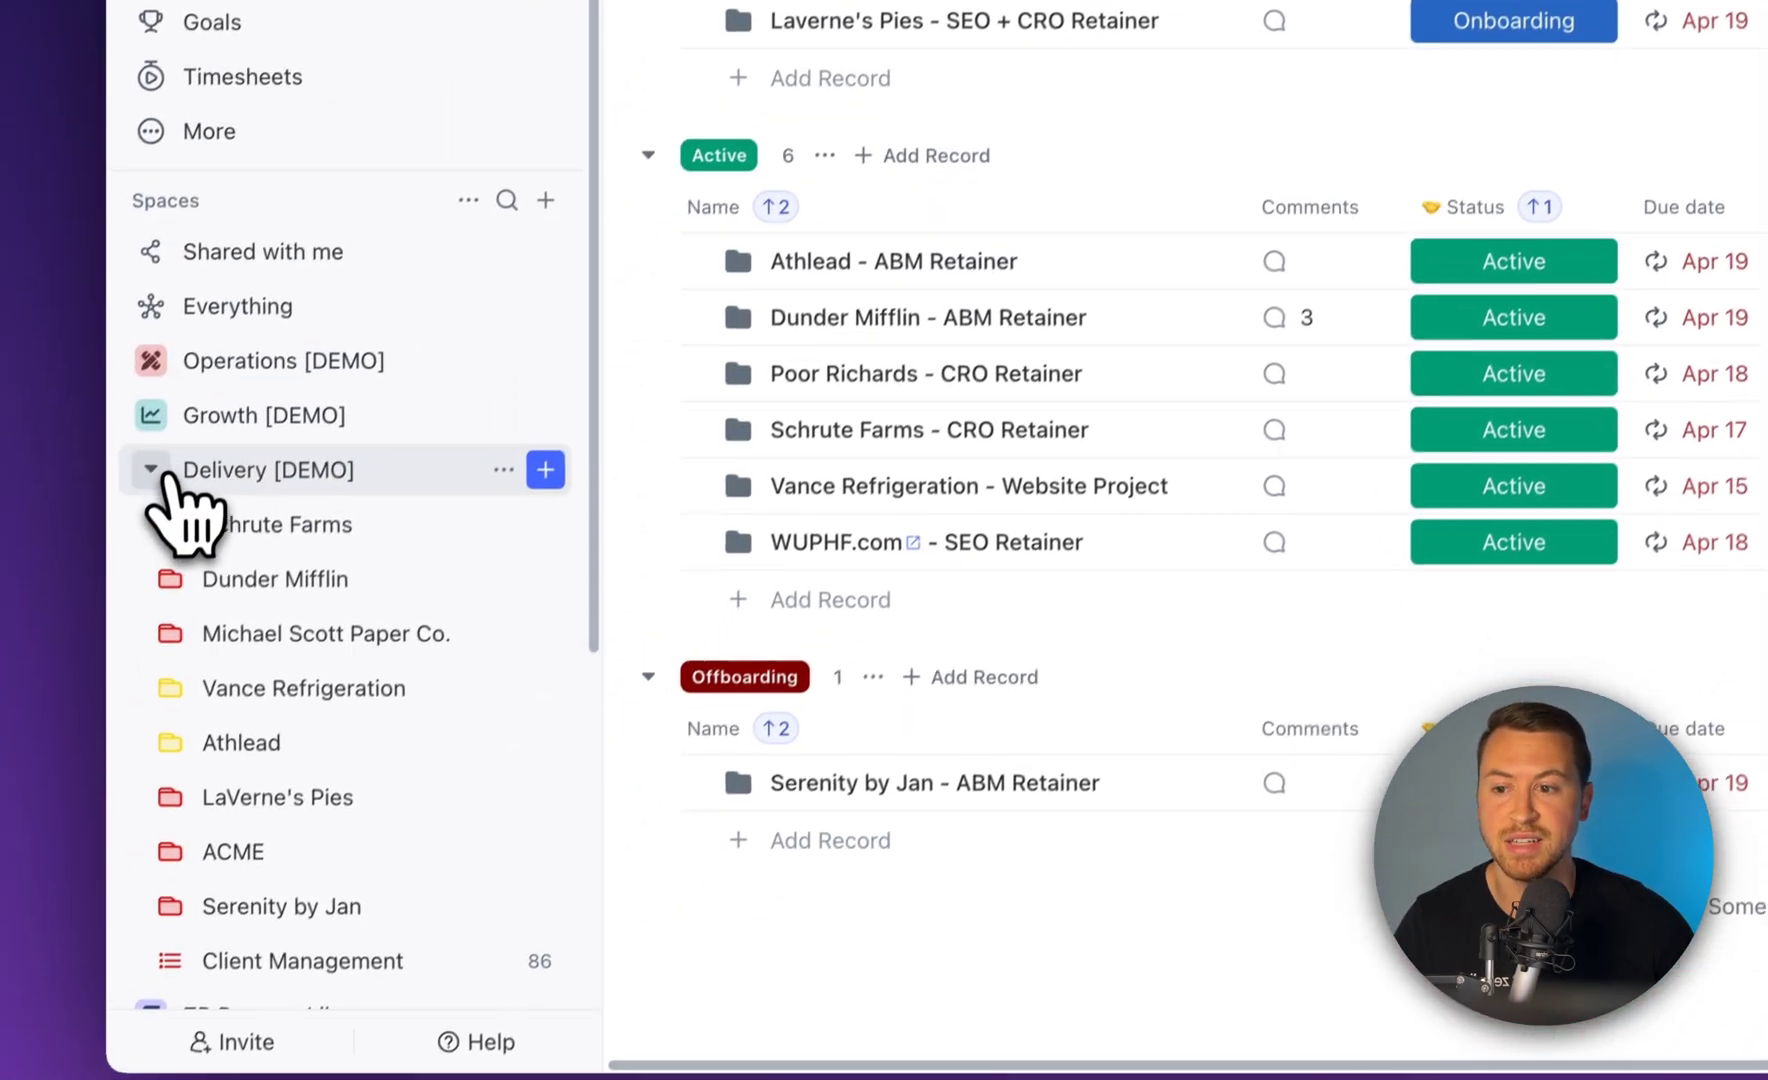
{"action": "left_click", "coordinate": [152, 470]}
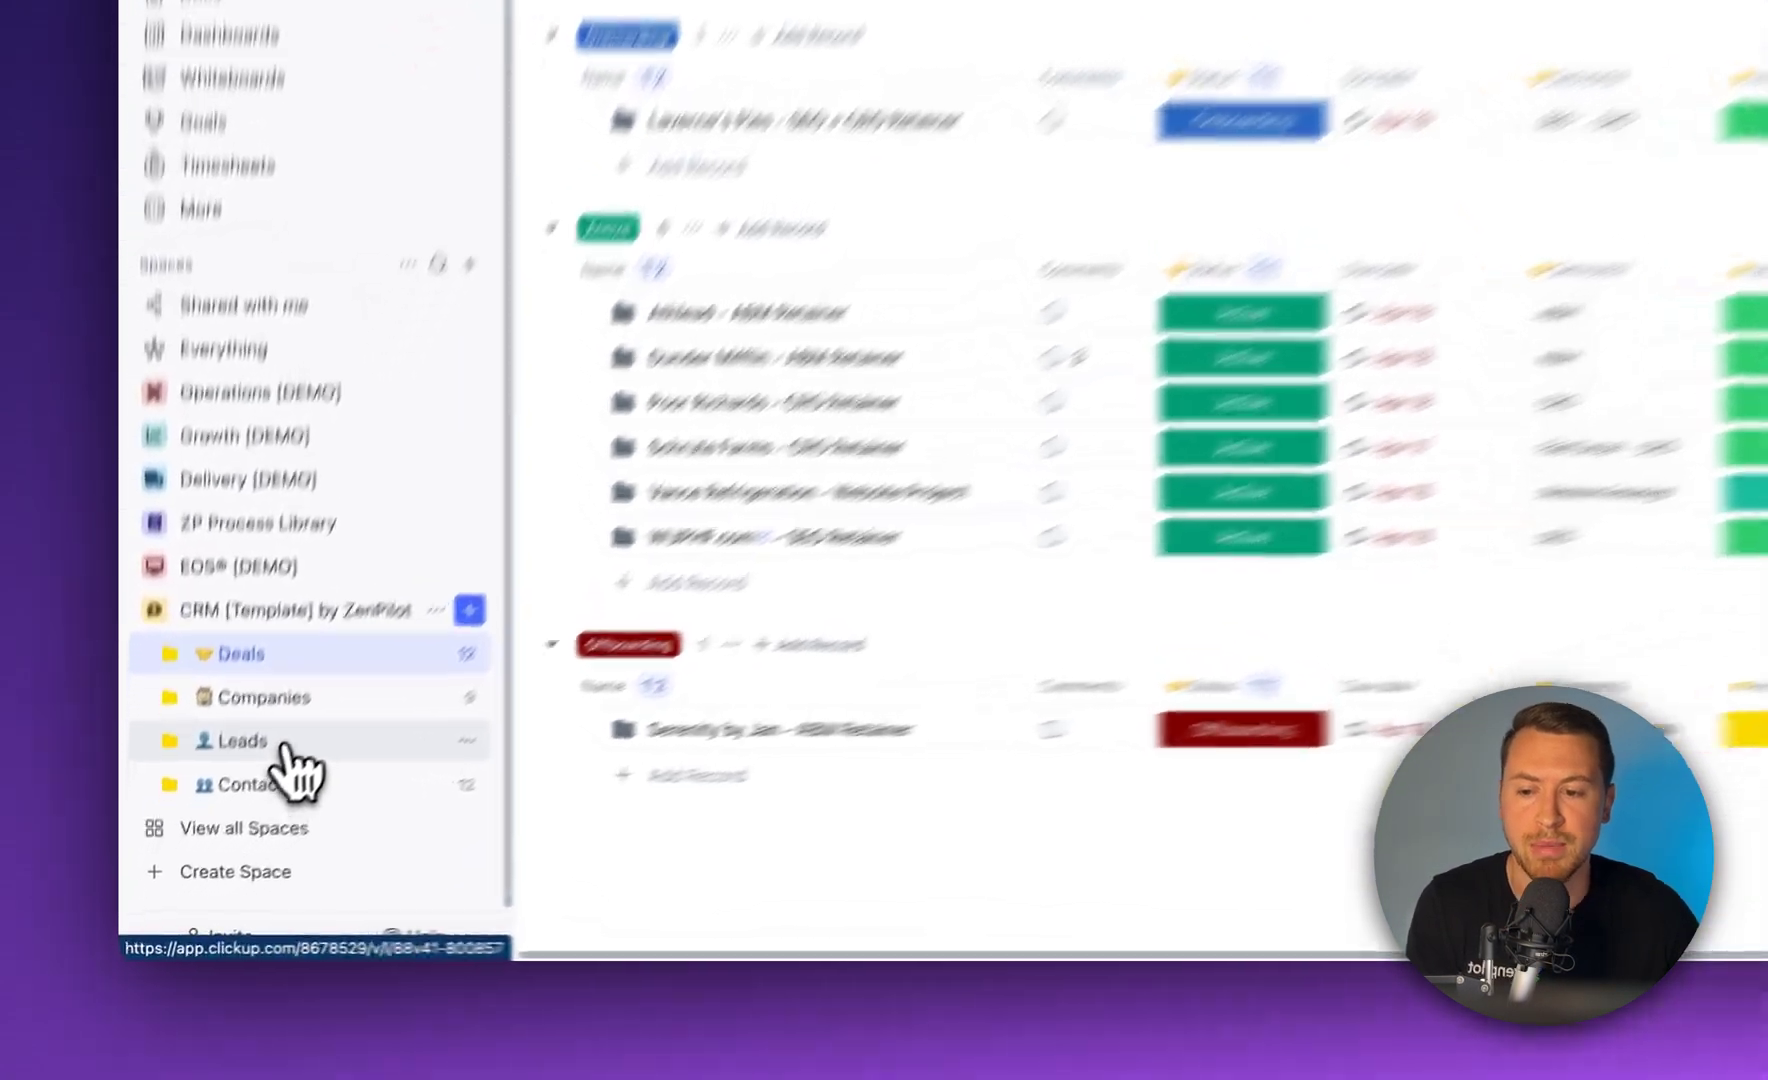
{"action": "left_click", "coordinate": [222, 828]}
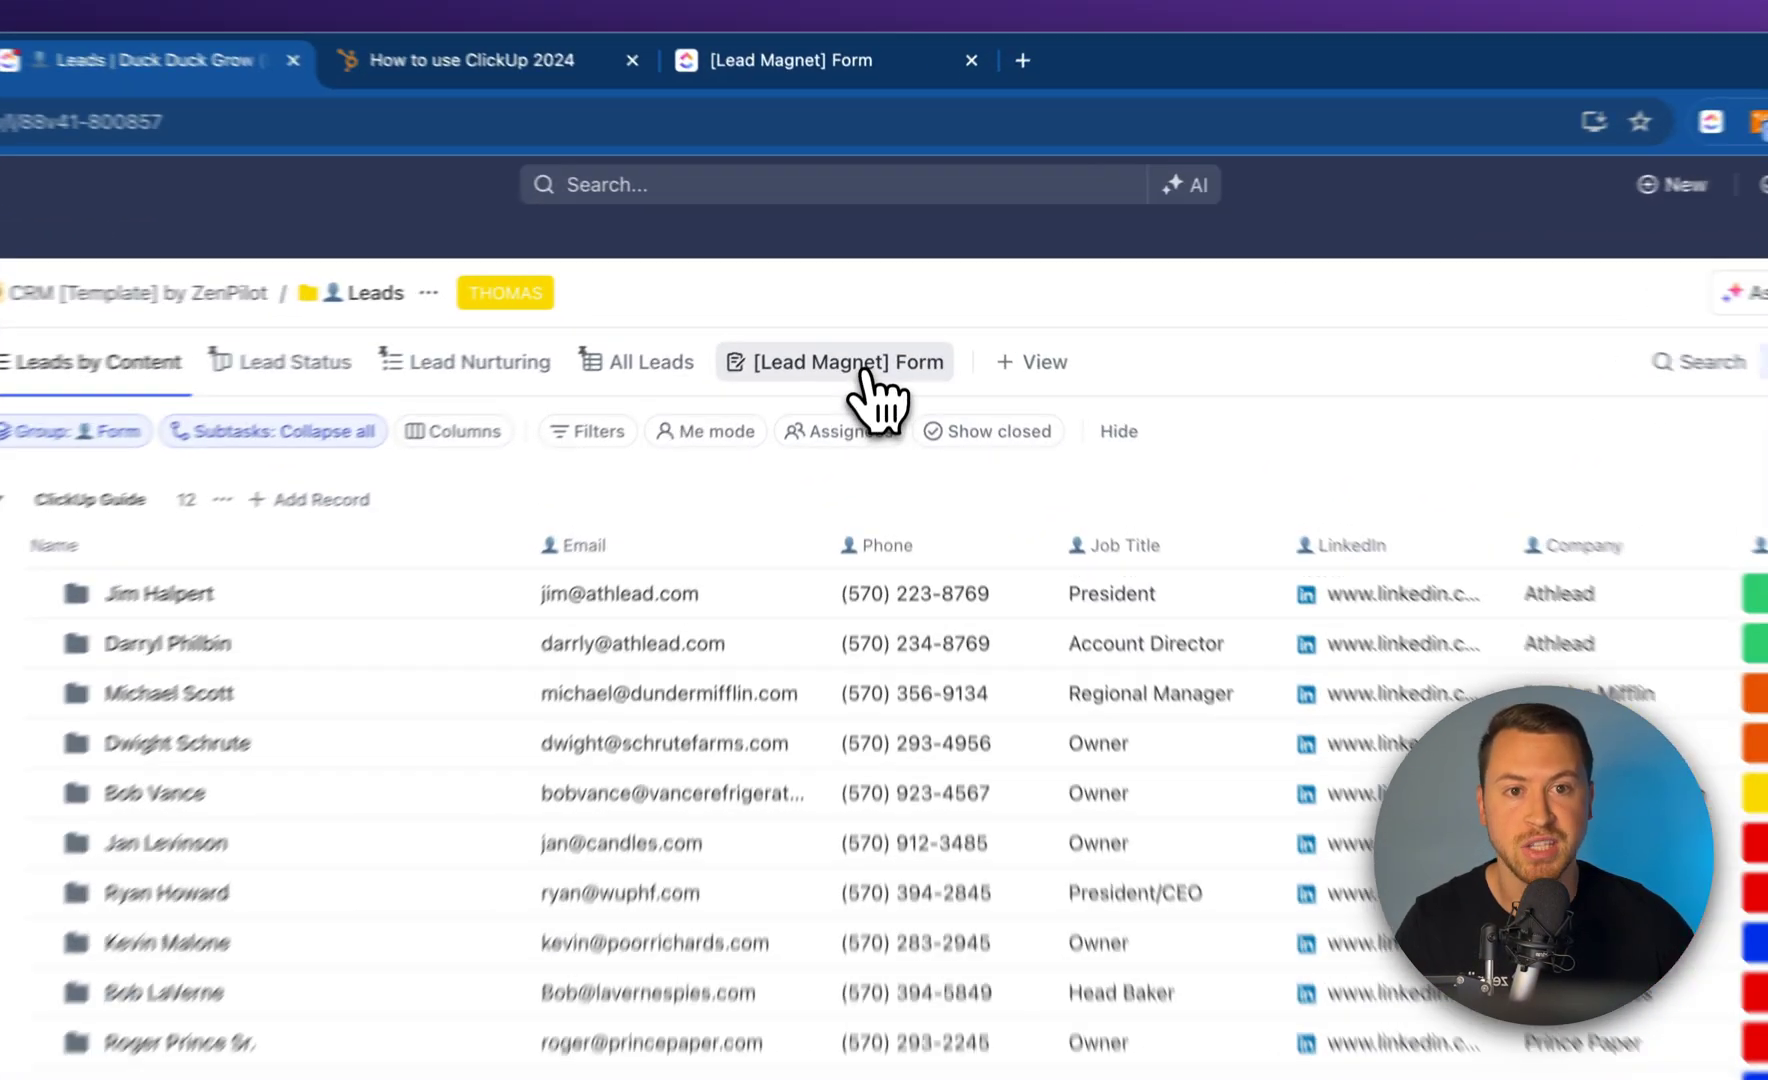
{"action": "left_click", "coordinate": [868, 305]}
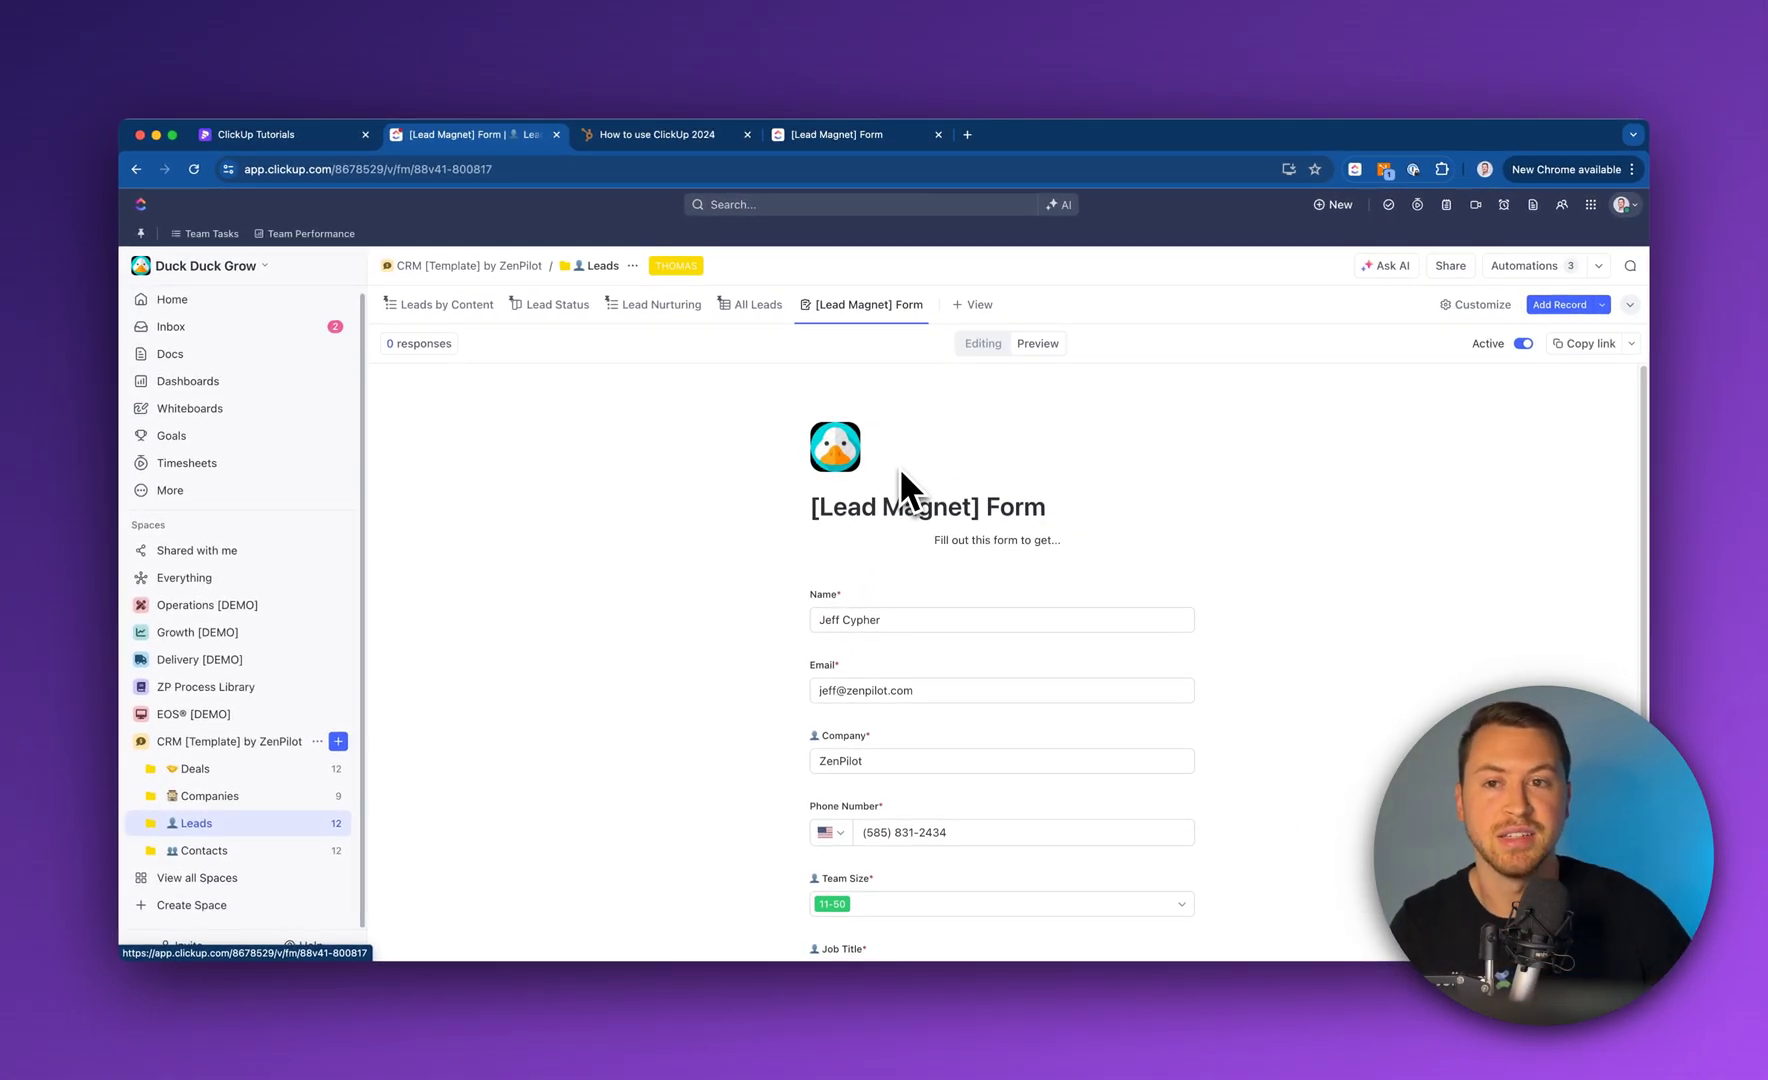
Switch the [Lead Magnet] Form to editing and review its Name, Email, Company and Phone Number fields
{"action": "scroll", "coordinate": [899, 467], "scroll_direction": "down", "scroll_amount": 2}
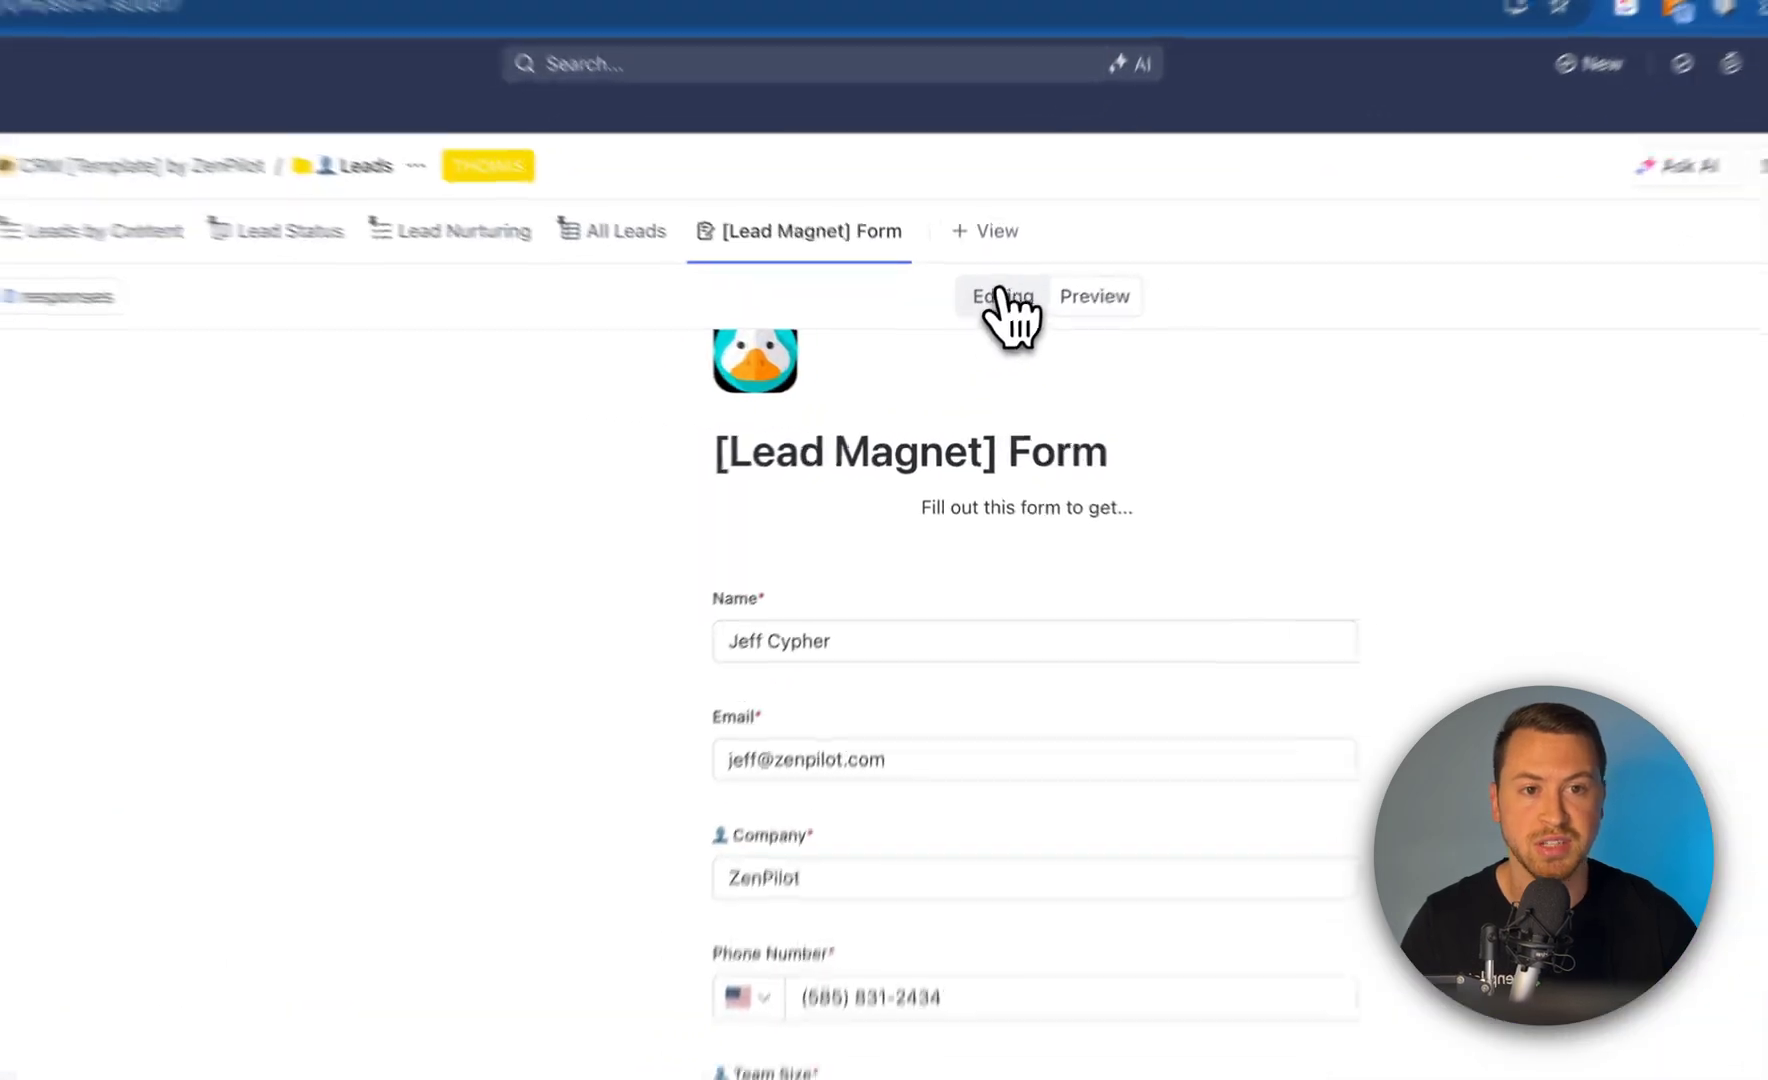
{"action": "left_click", "coordinate": [983, 343]}
{"action": "scroll", "coordinate": [840, 895], "scroll_direction": "down", "scroll_amount": 3}
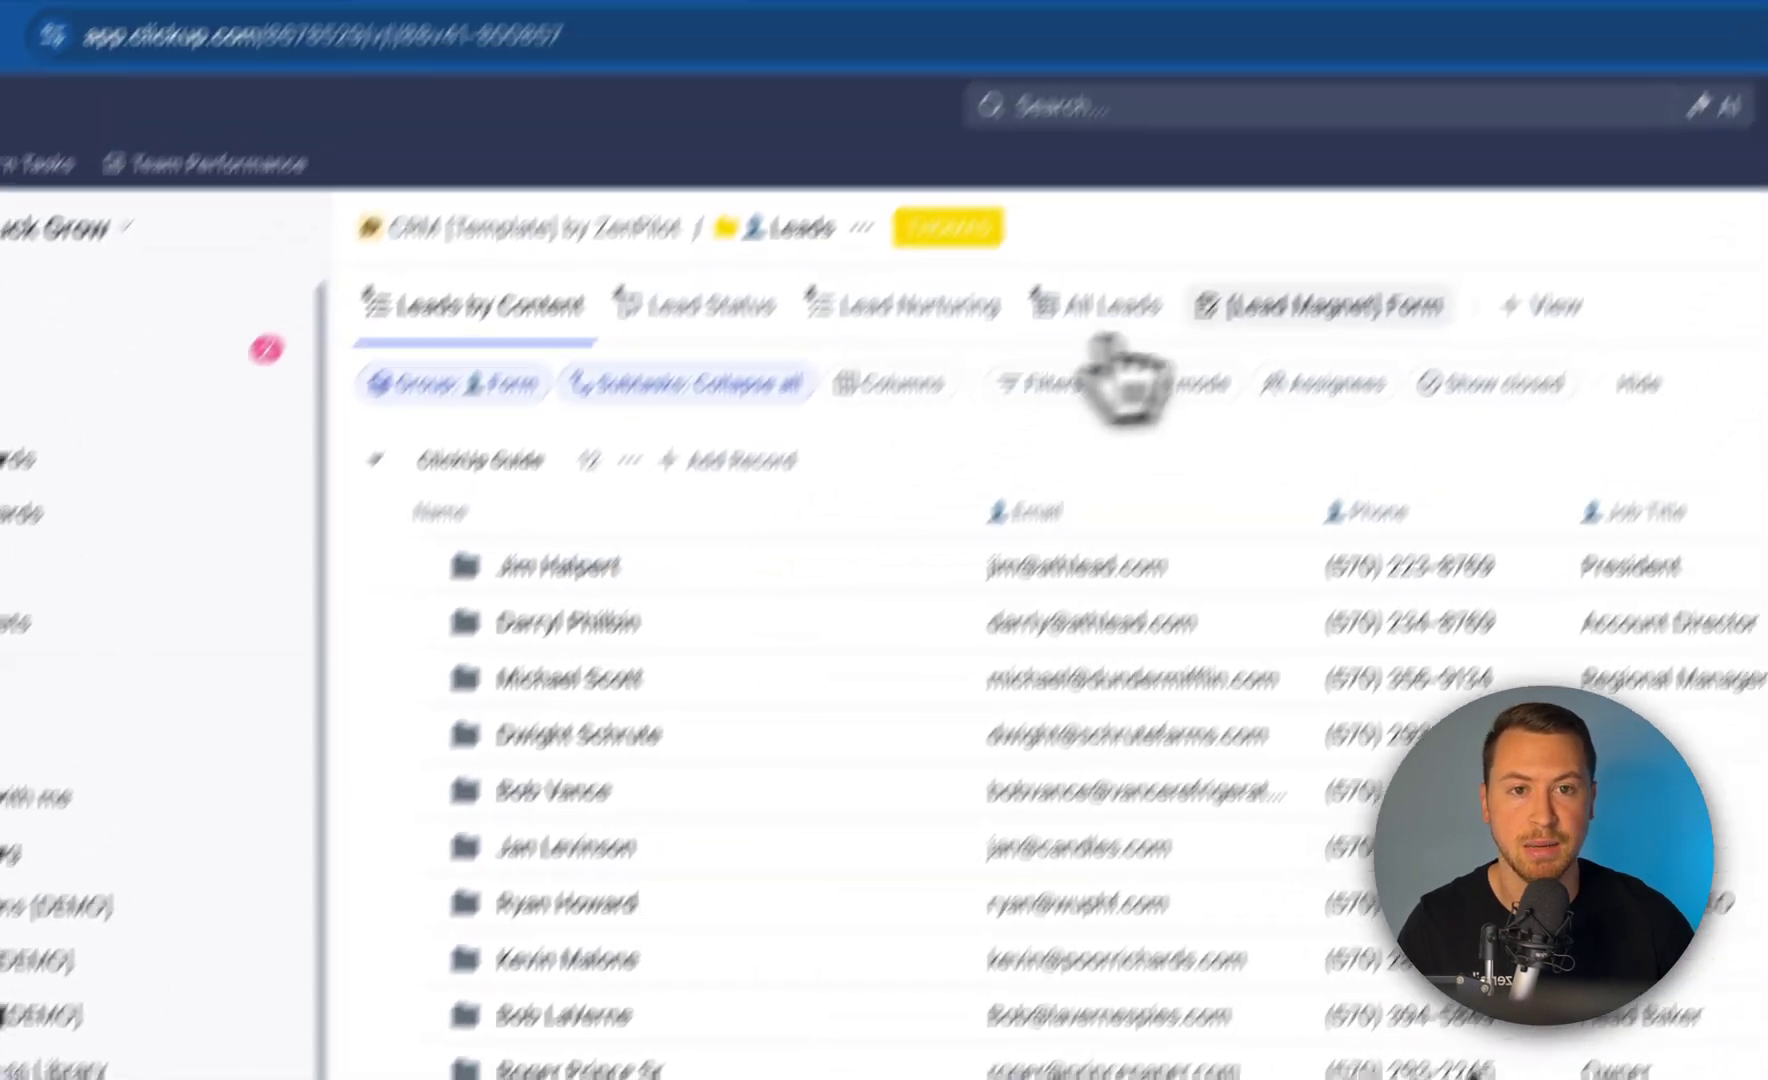
{"action": "left_click", "coordinate": [1340, 304]}
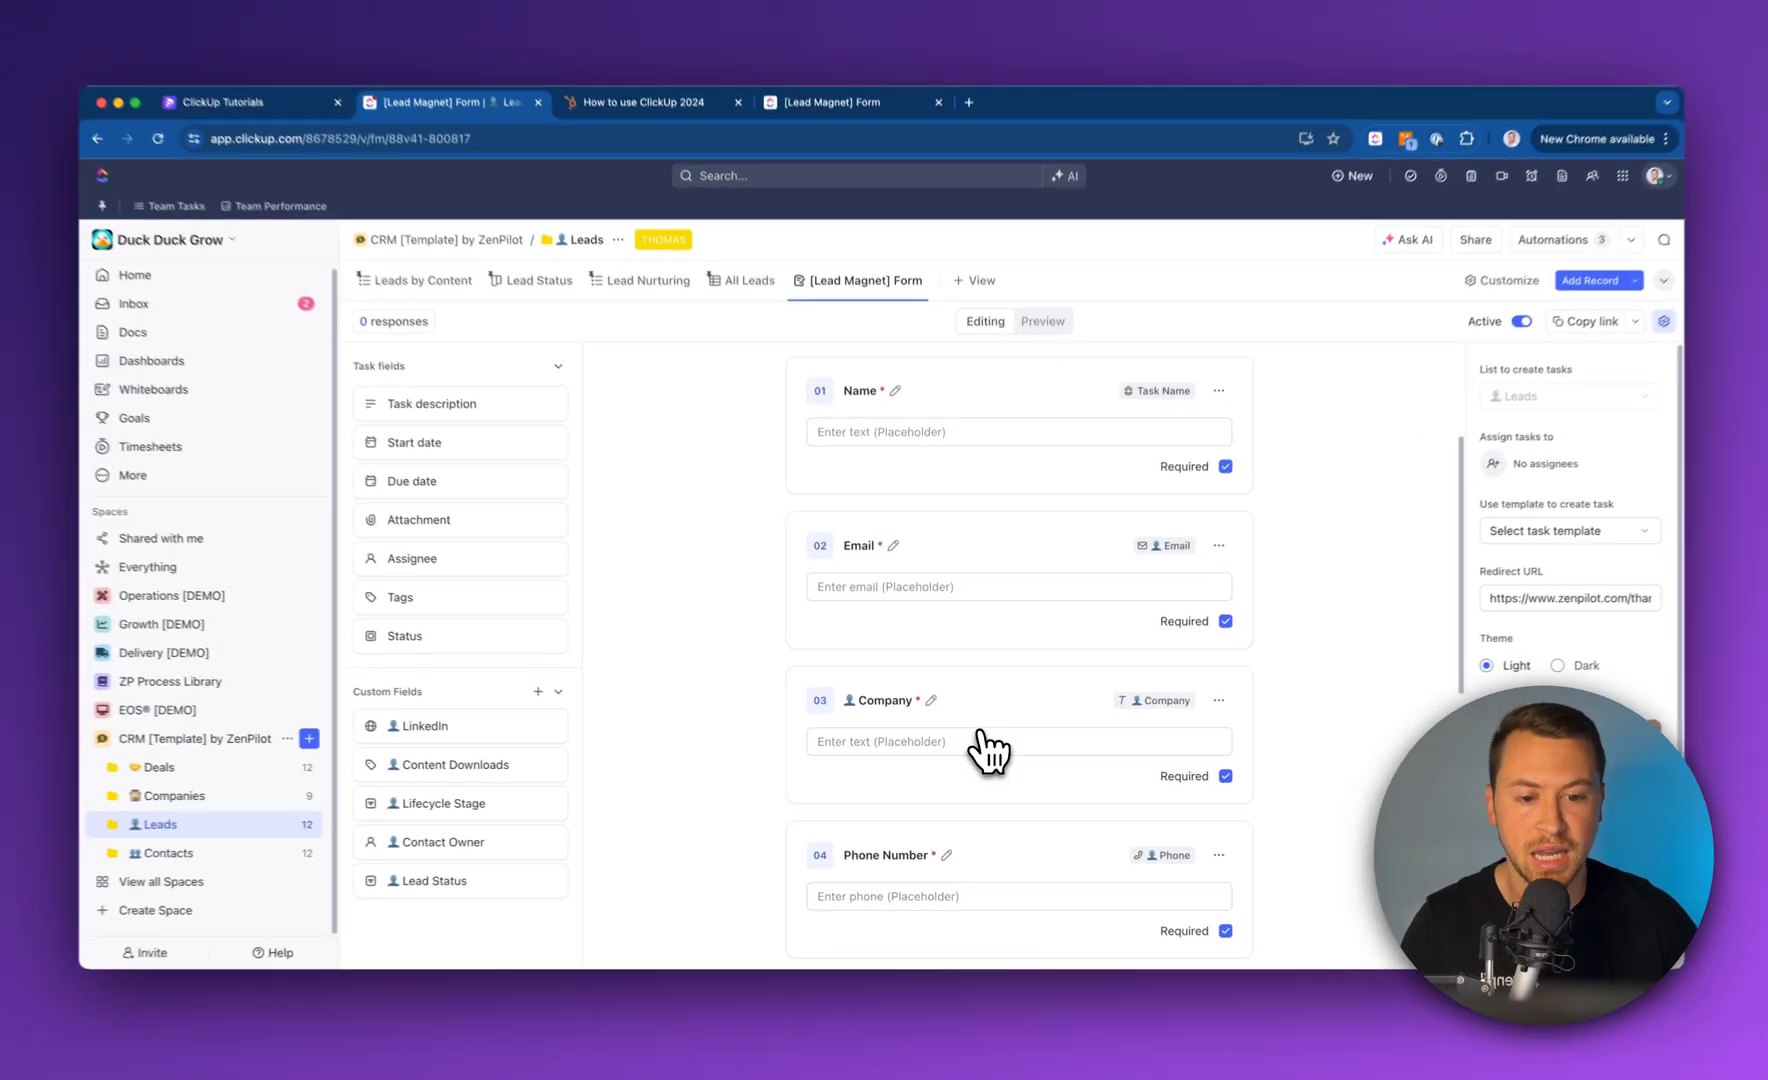
{"action": "scroll", "coordinate": [1000, 770], "scroll_direction": "down", "scroll_amount": 3}
{"action": "scroll", "coordinate": [1058, 655], "scroll_direction": "up", "scroll_amount": 1}
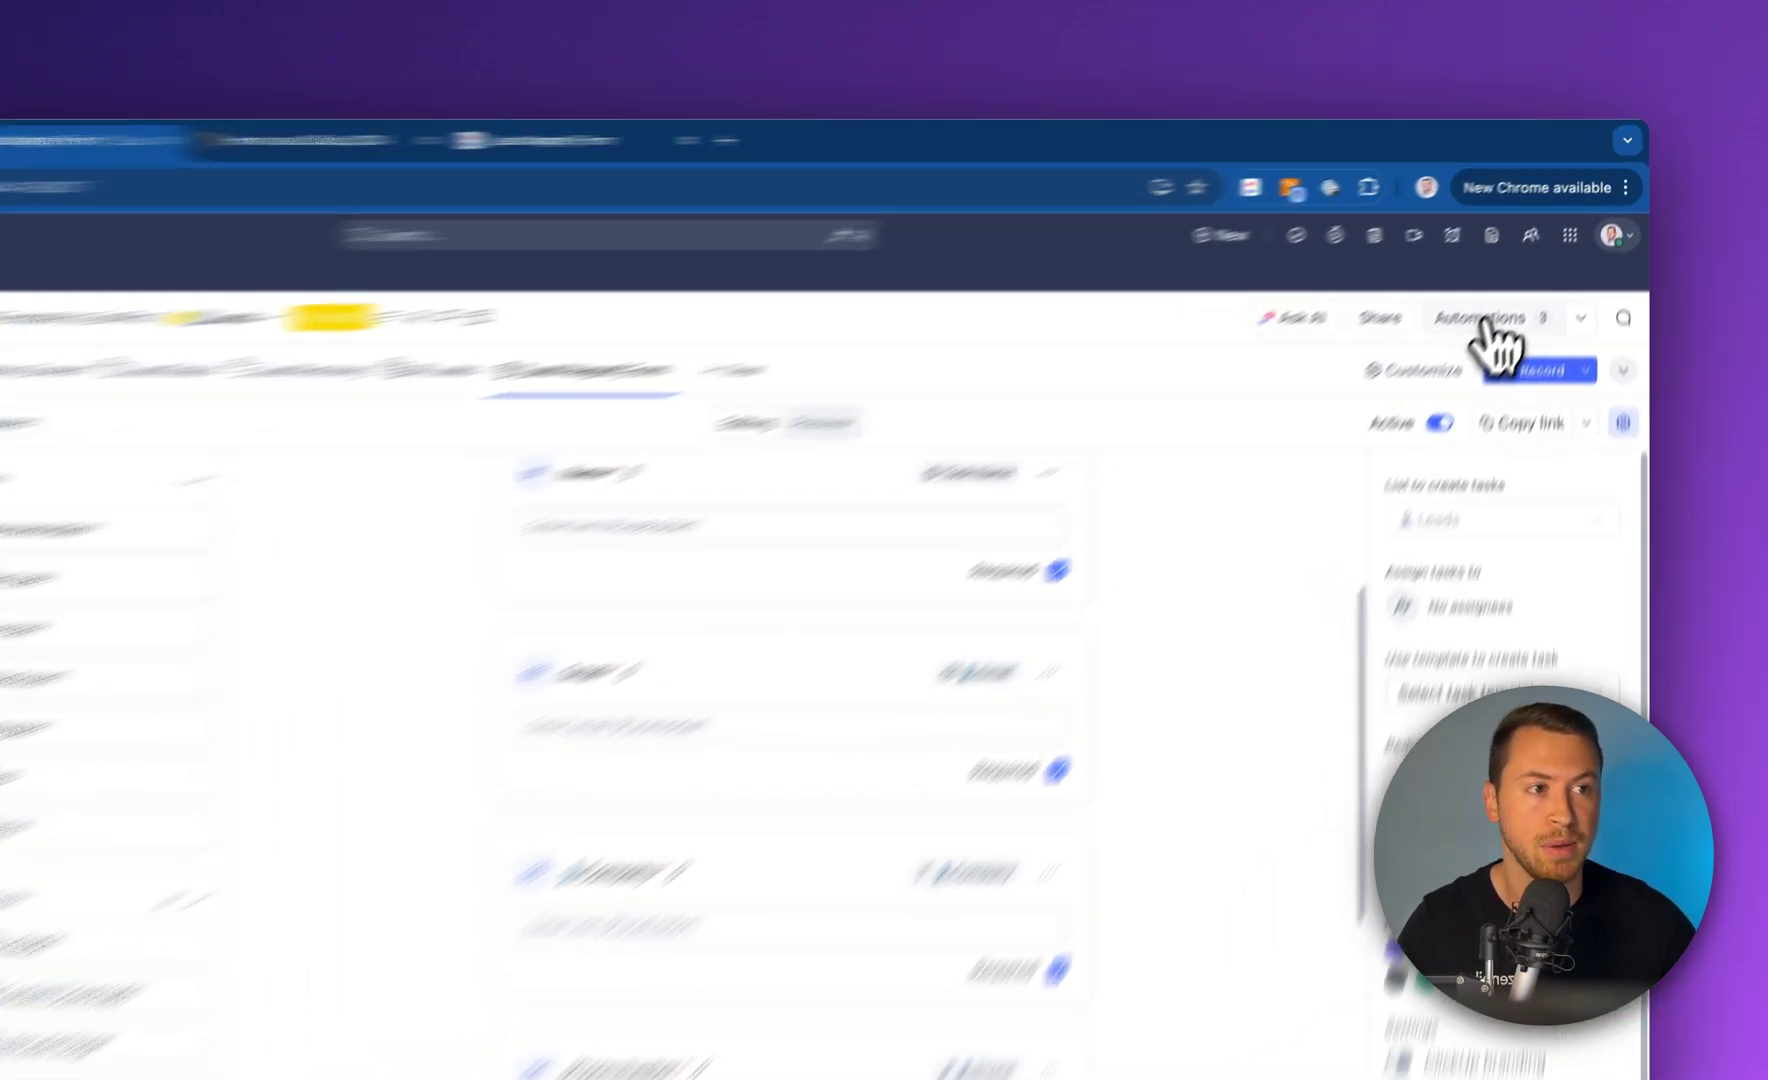
Open the Leads list's send-email Automation #1 and check its task-creation trigger sources
{"action": "left_click", "coordinate": [1530, 265]}
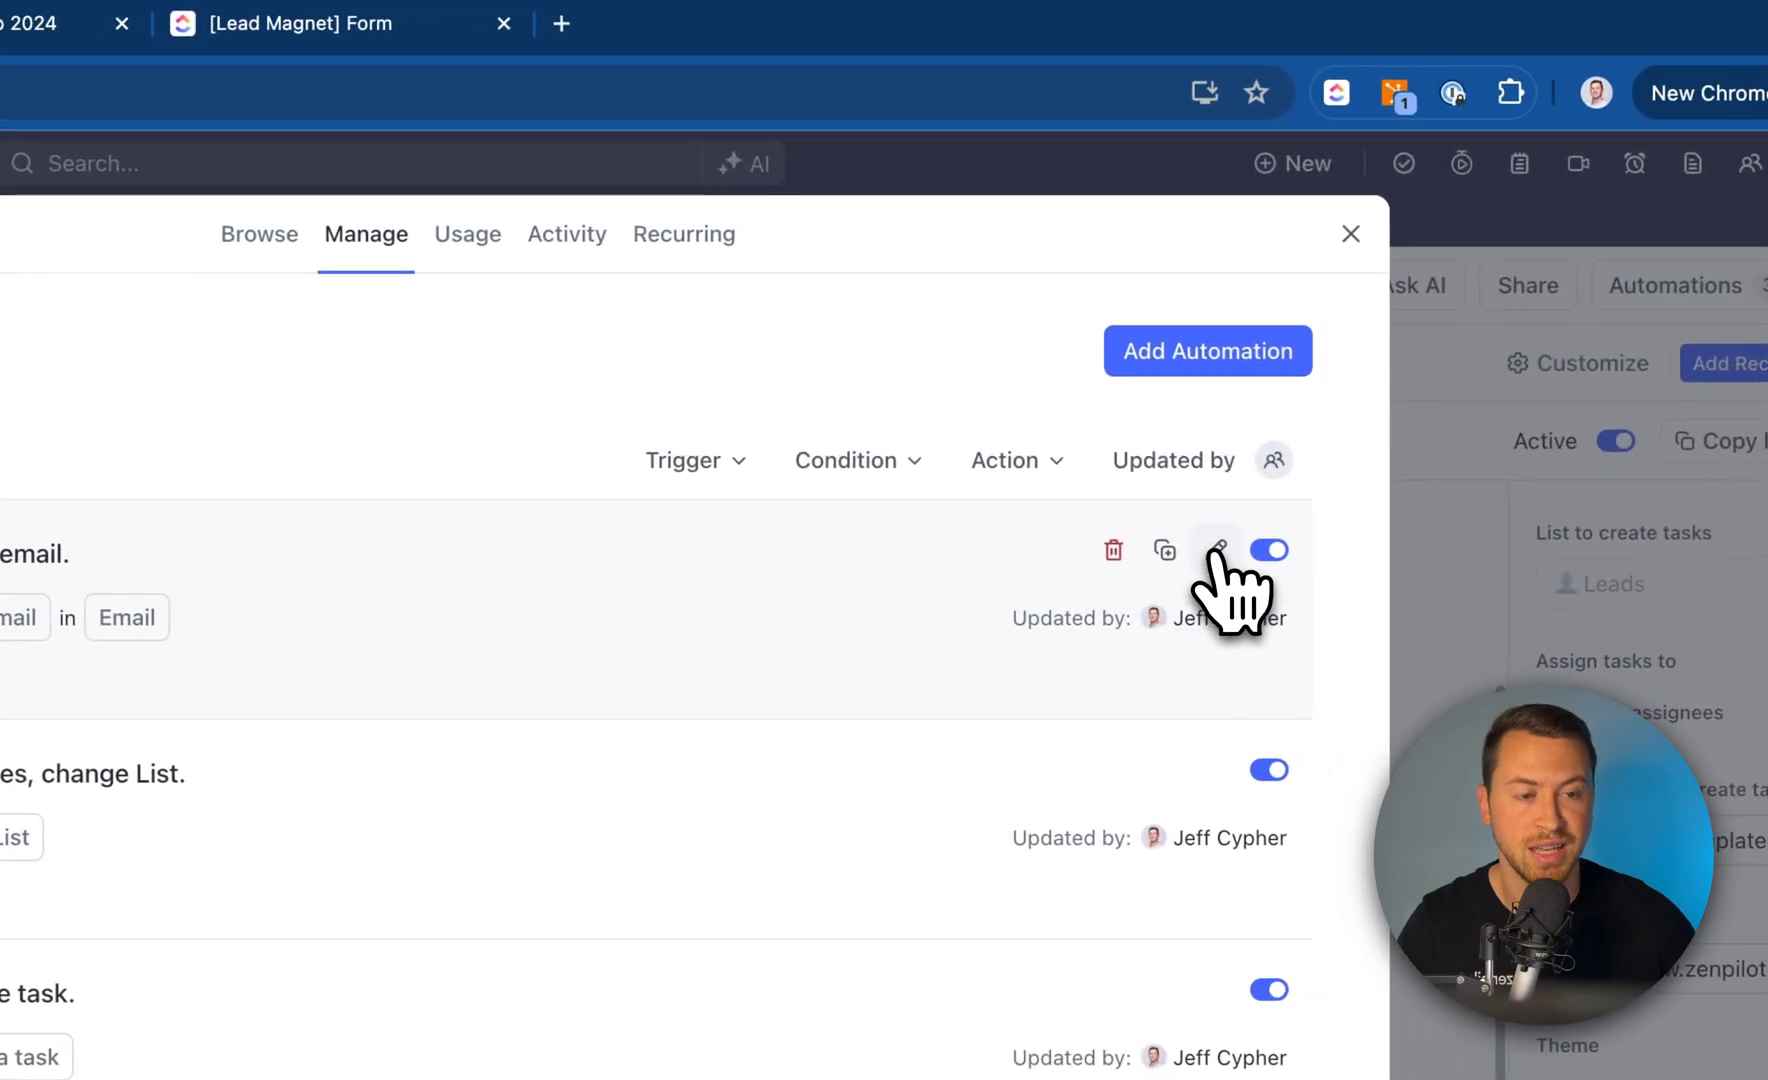
{"action": "left_click", "coordinate": [1325, 546]}
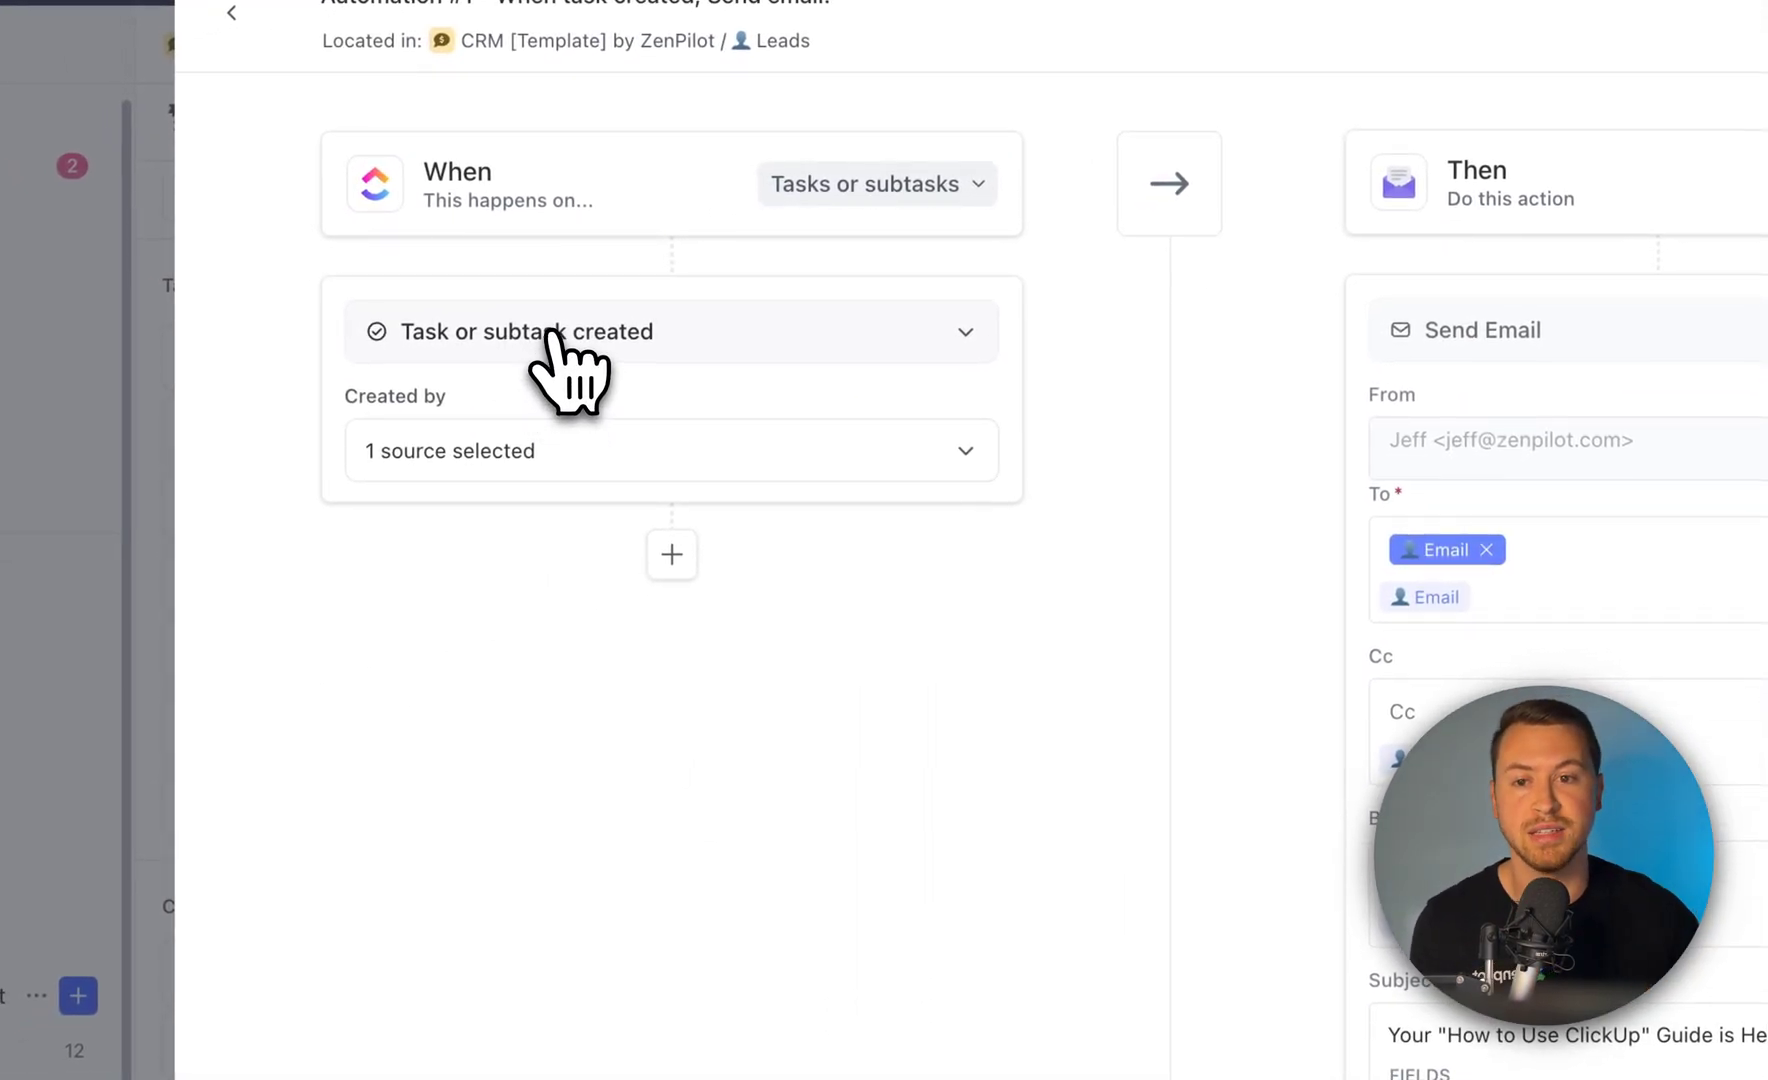
{"action": "left_click", "coordinate": [612, 462]}
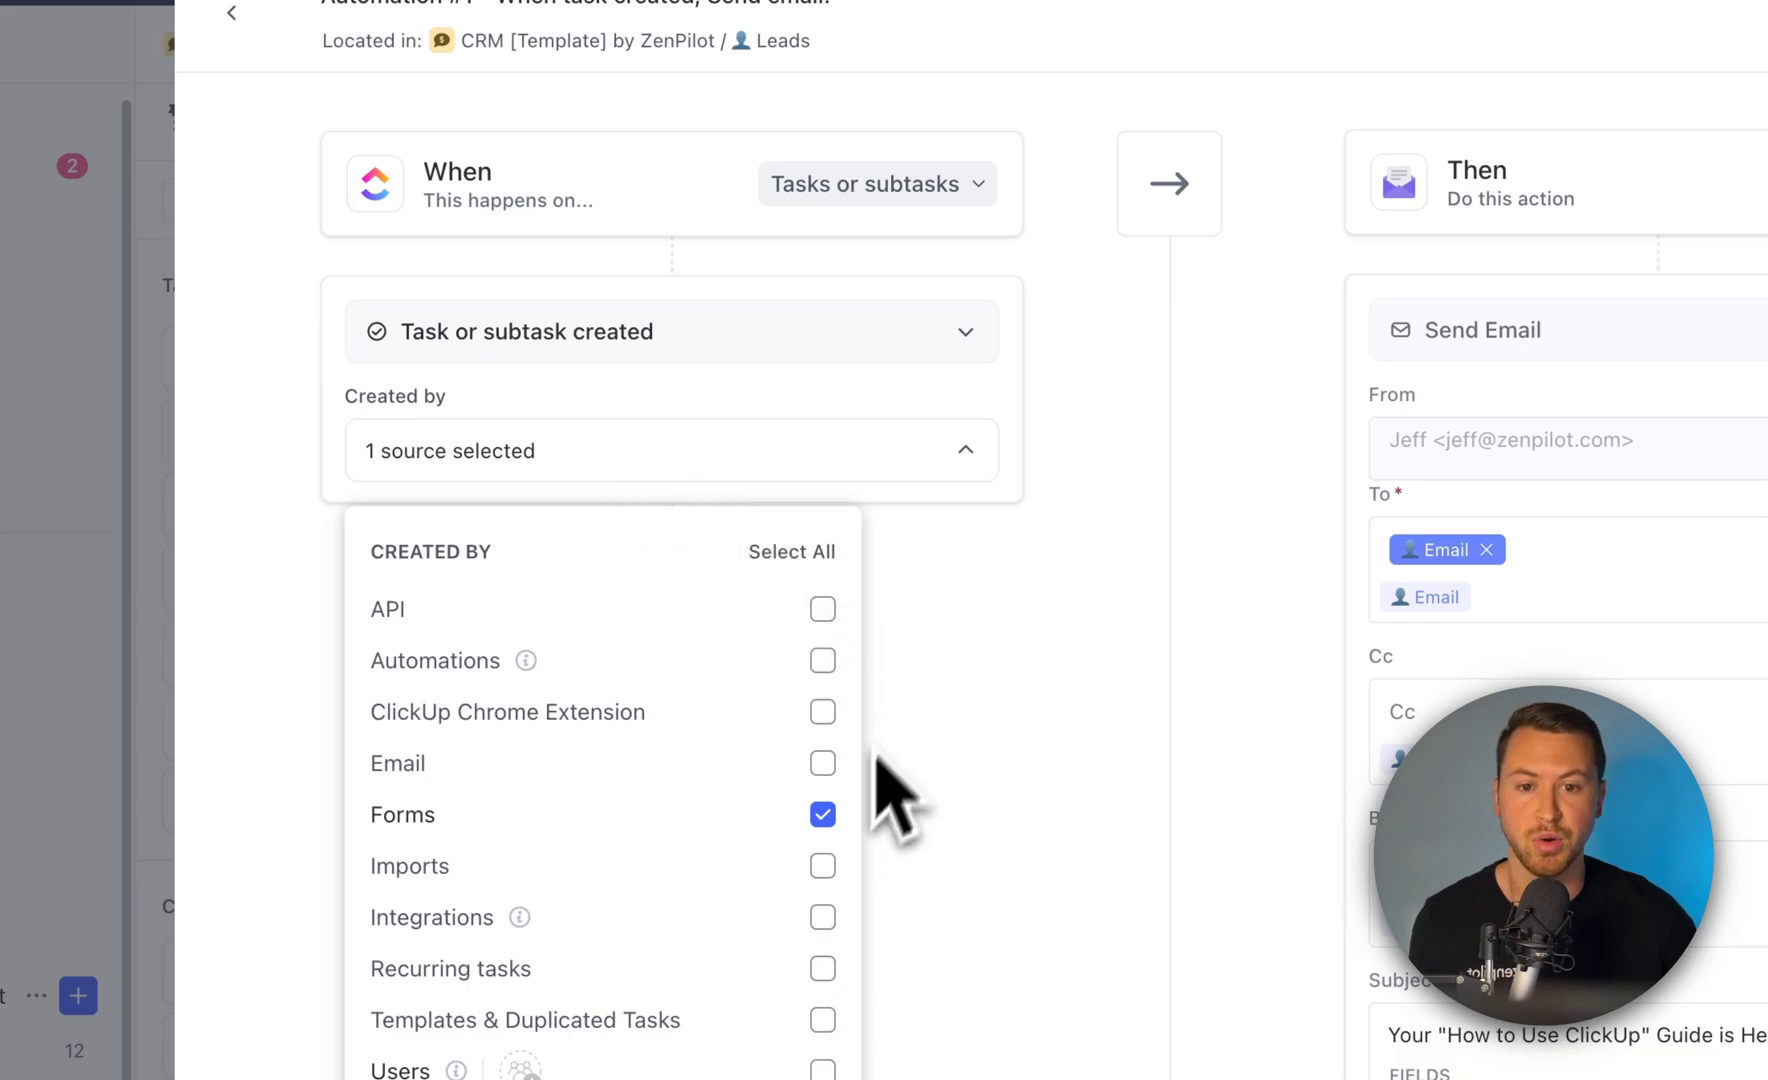
{"action": "left_click", "coordinate": [965, 455]}
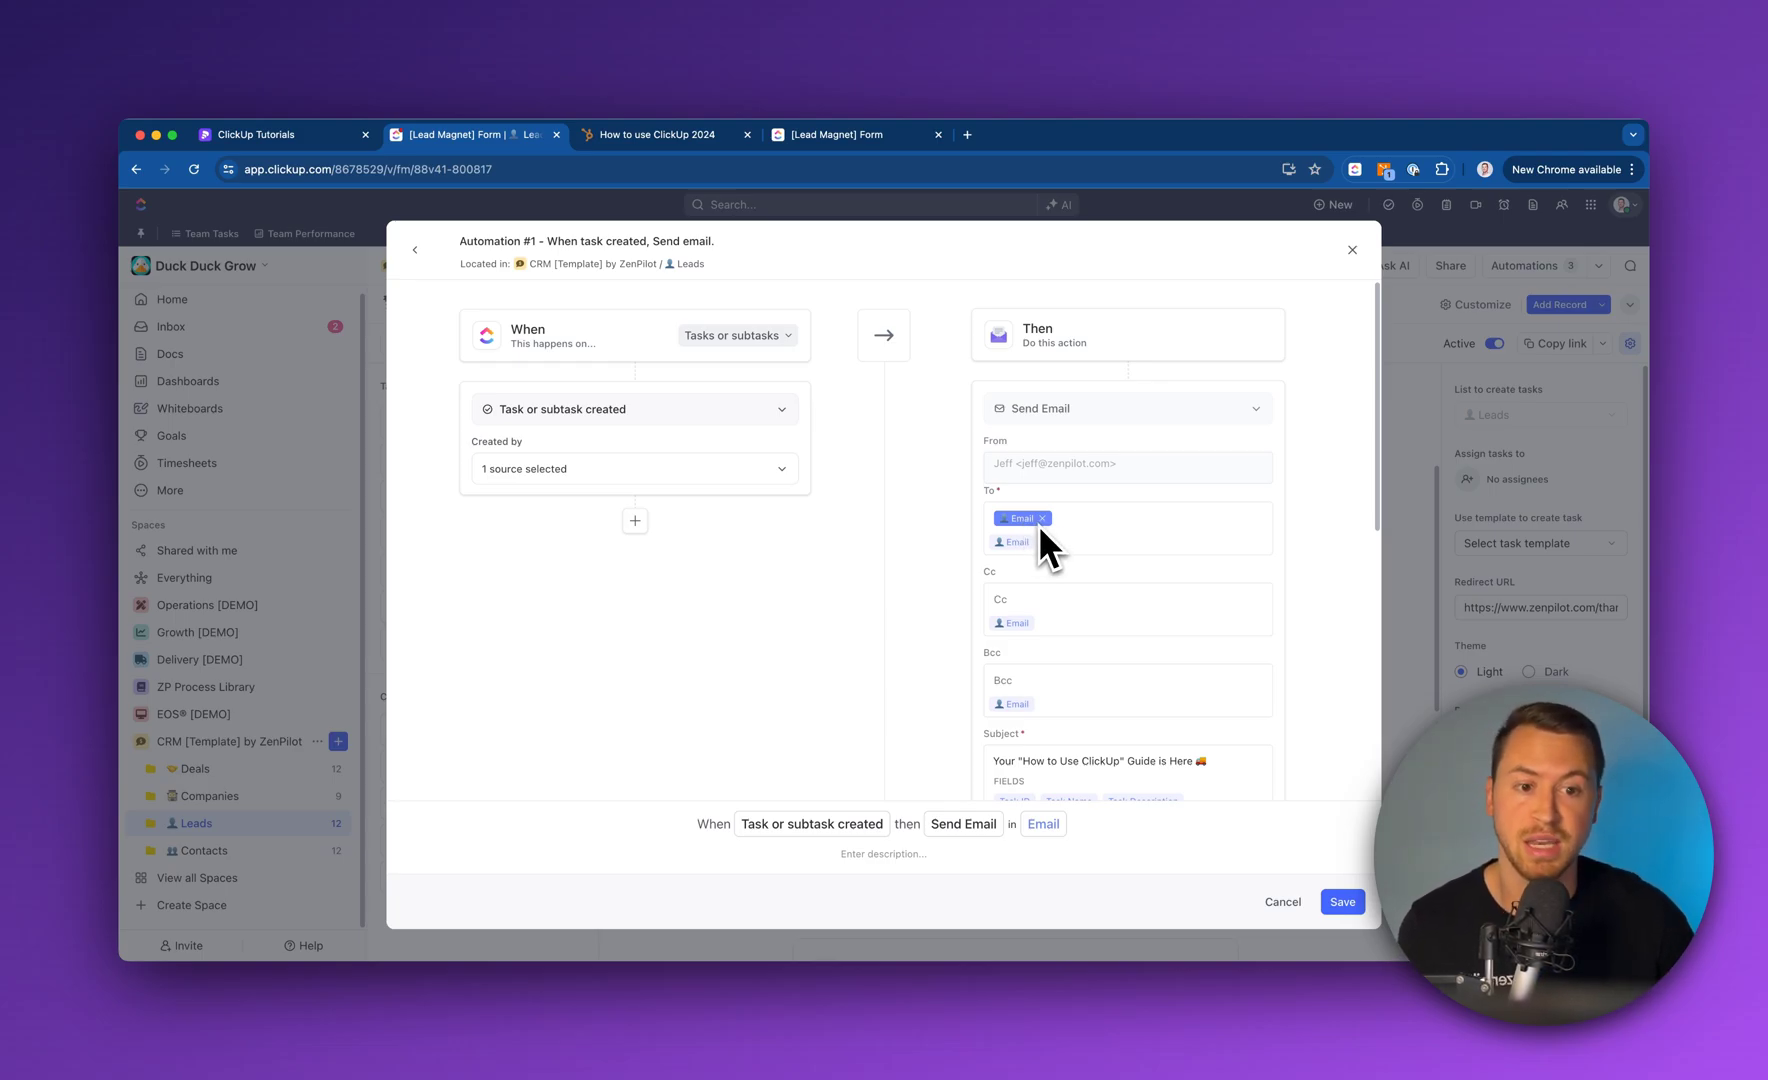
Prefix the email subject with 'Hey ', the Task Name field and '! ' to greet the lead
{"action": "scroll", "coordinate": [1037, 523], "scroll_direction": "down", "scroll_amount": 1}
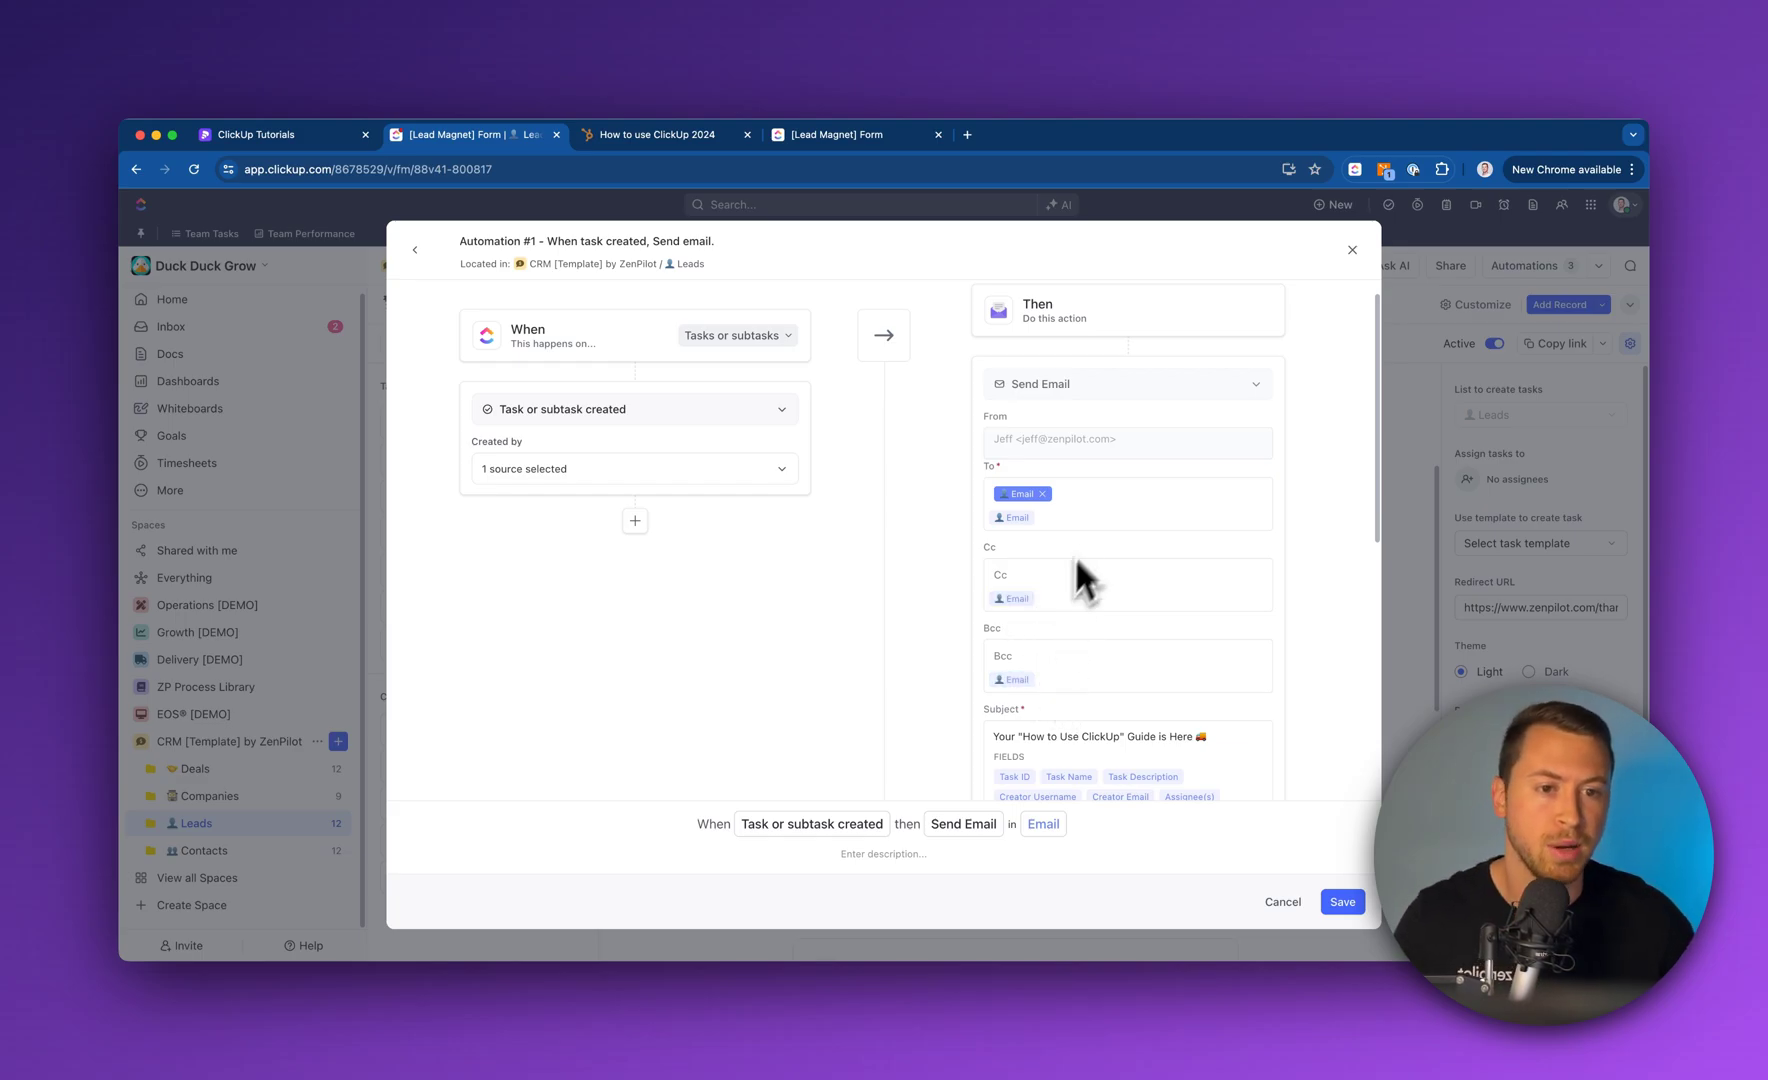
{"action": "scroll", "coordinate": [1077, 555], "scroll_direction": "down", "scroll_amount": 5}
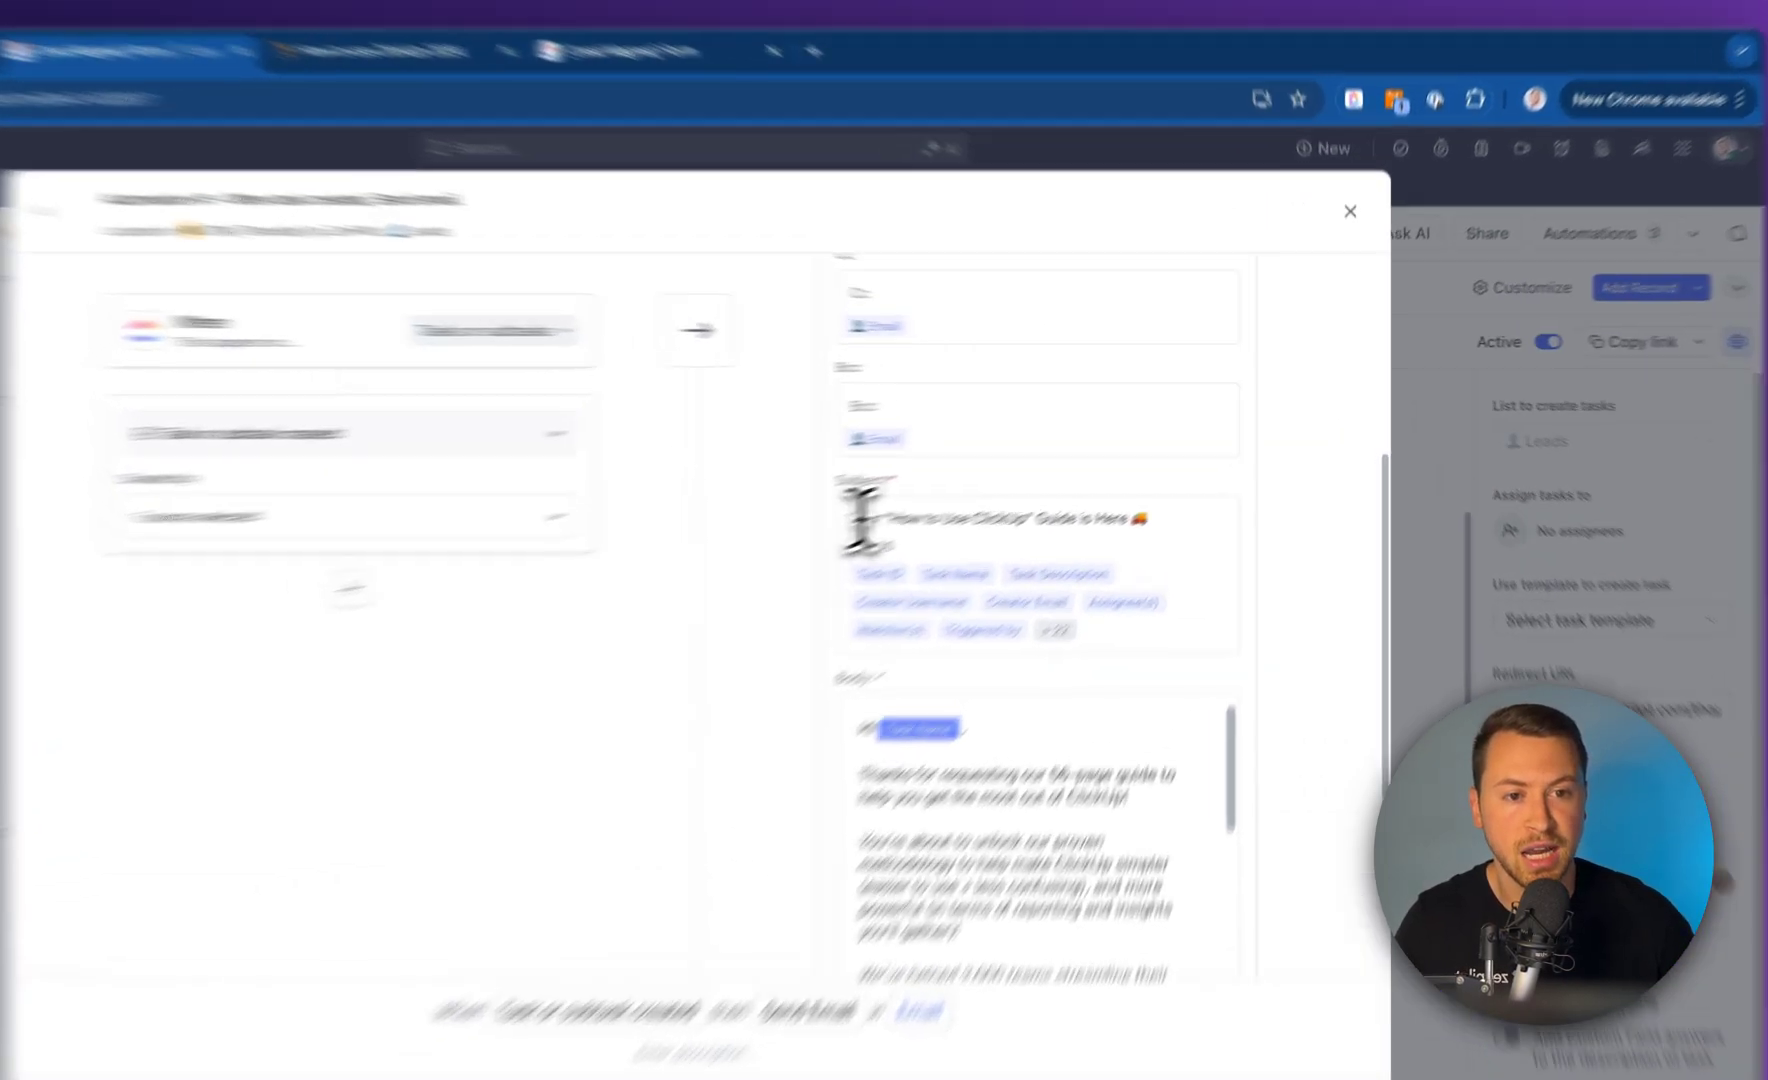
{"action": "left_click_drag", "start_coordinate": [1000, 469], "coordinate": [1212, 470]}
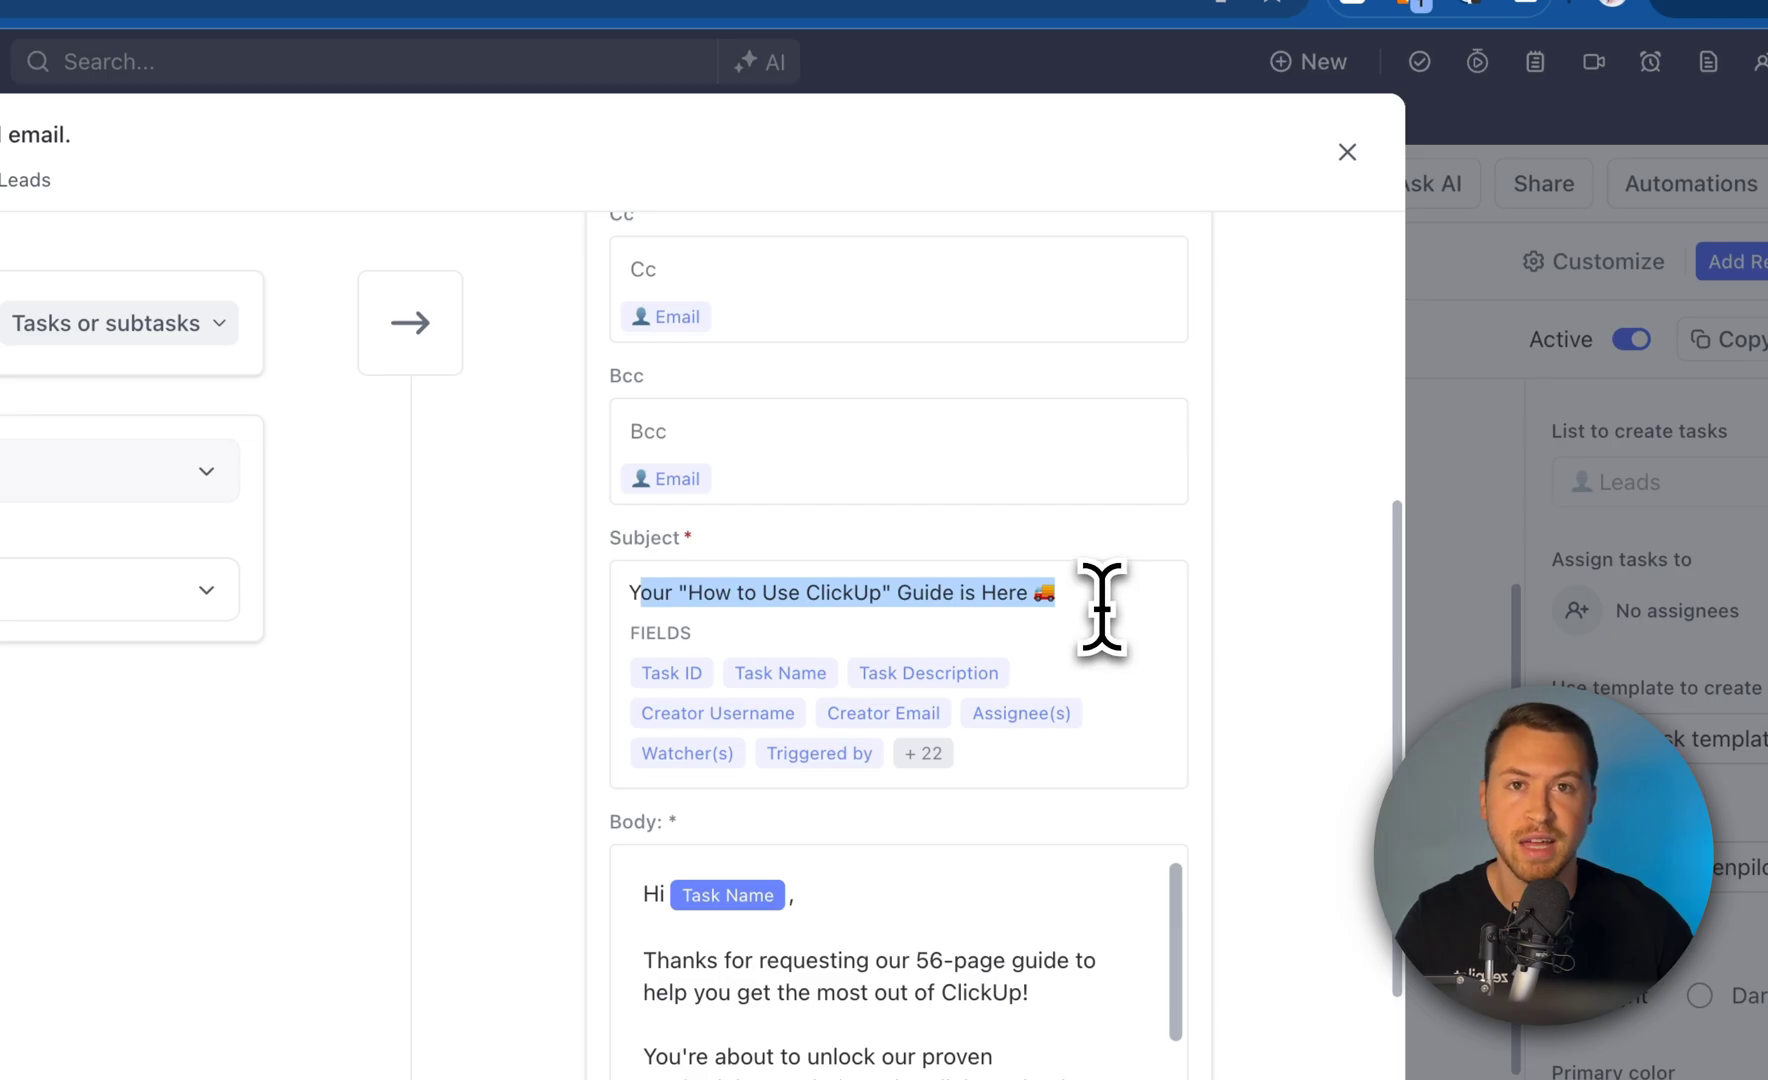
{"action": "scroll", "coordinate": [1118, 632], "scroll_direction": "down", "scroll_amount": 2}
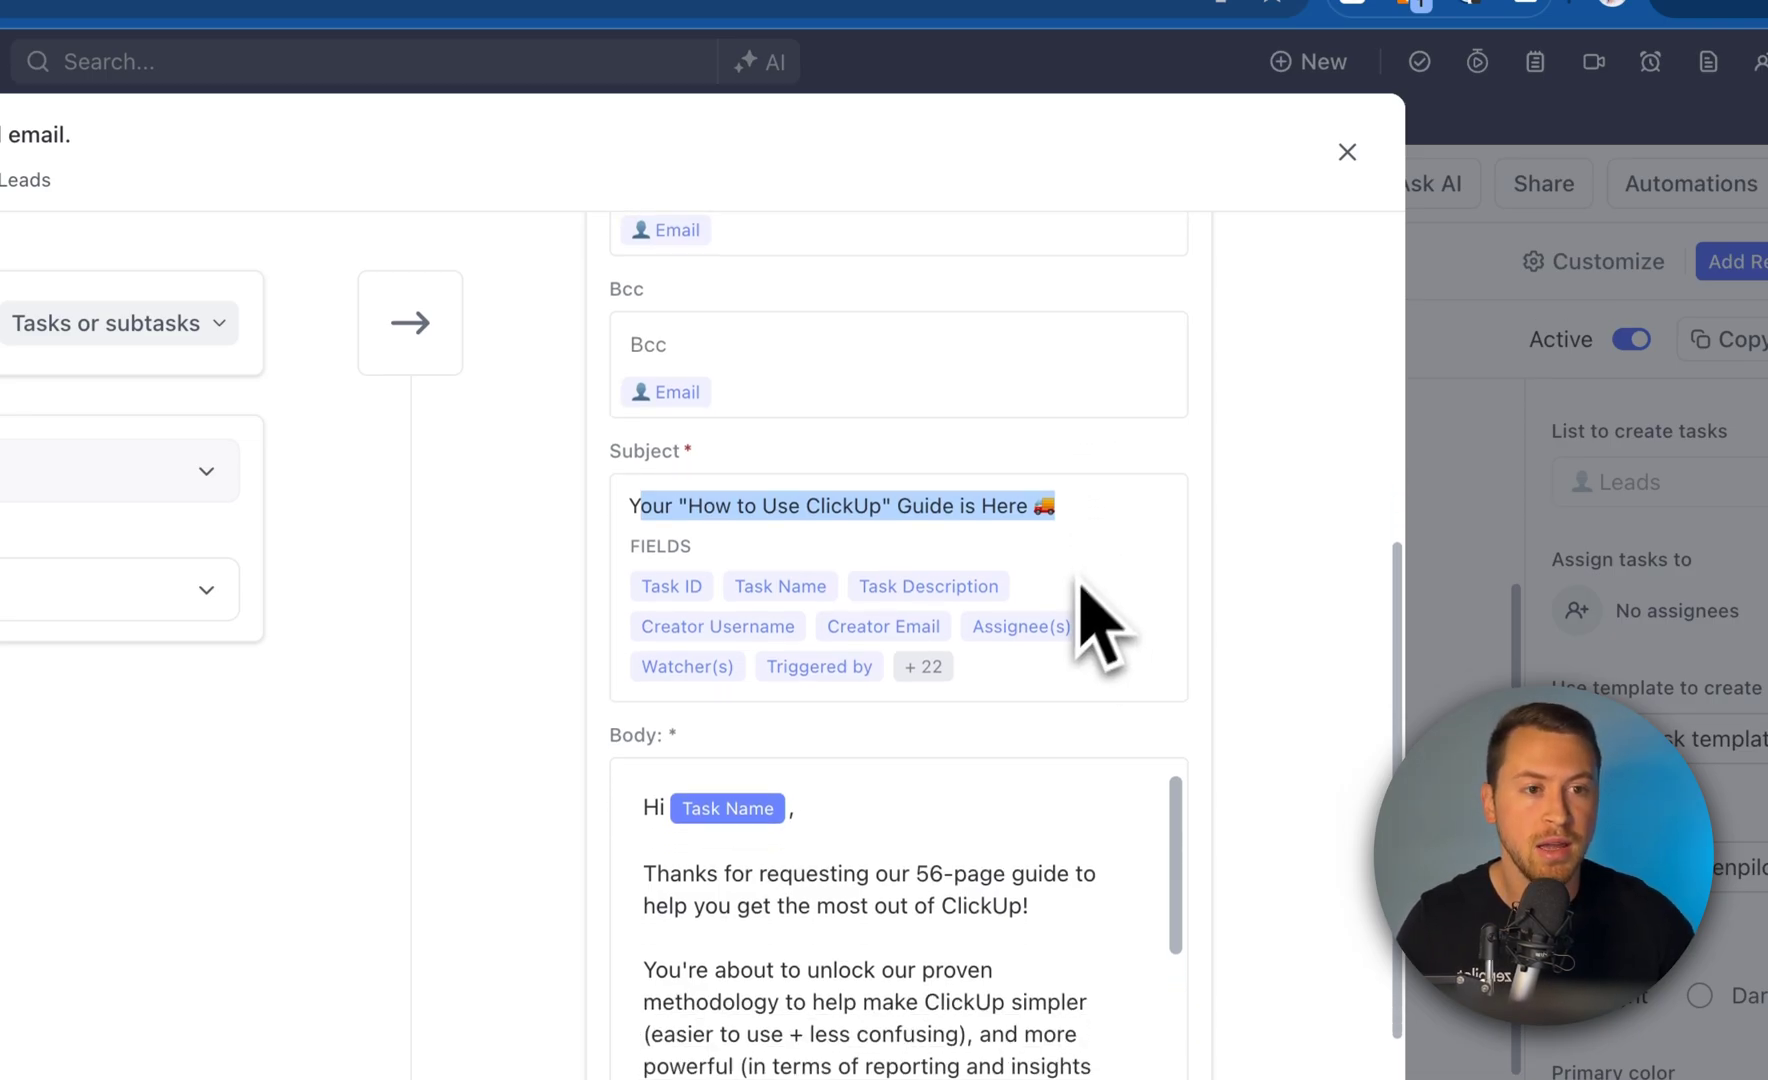
{"action": "left_click", "coordinate": [1104, 518]}
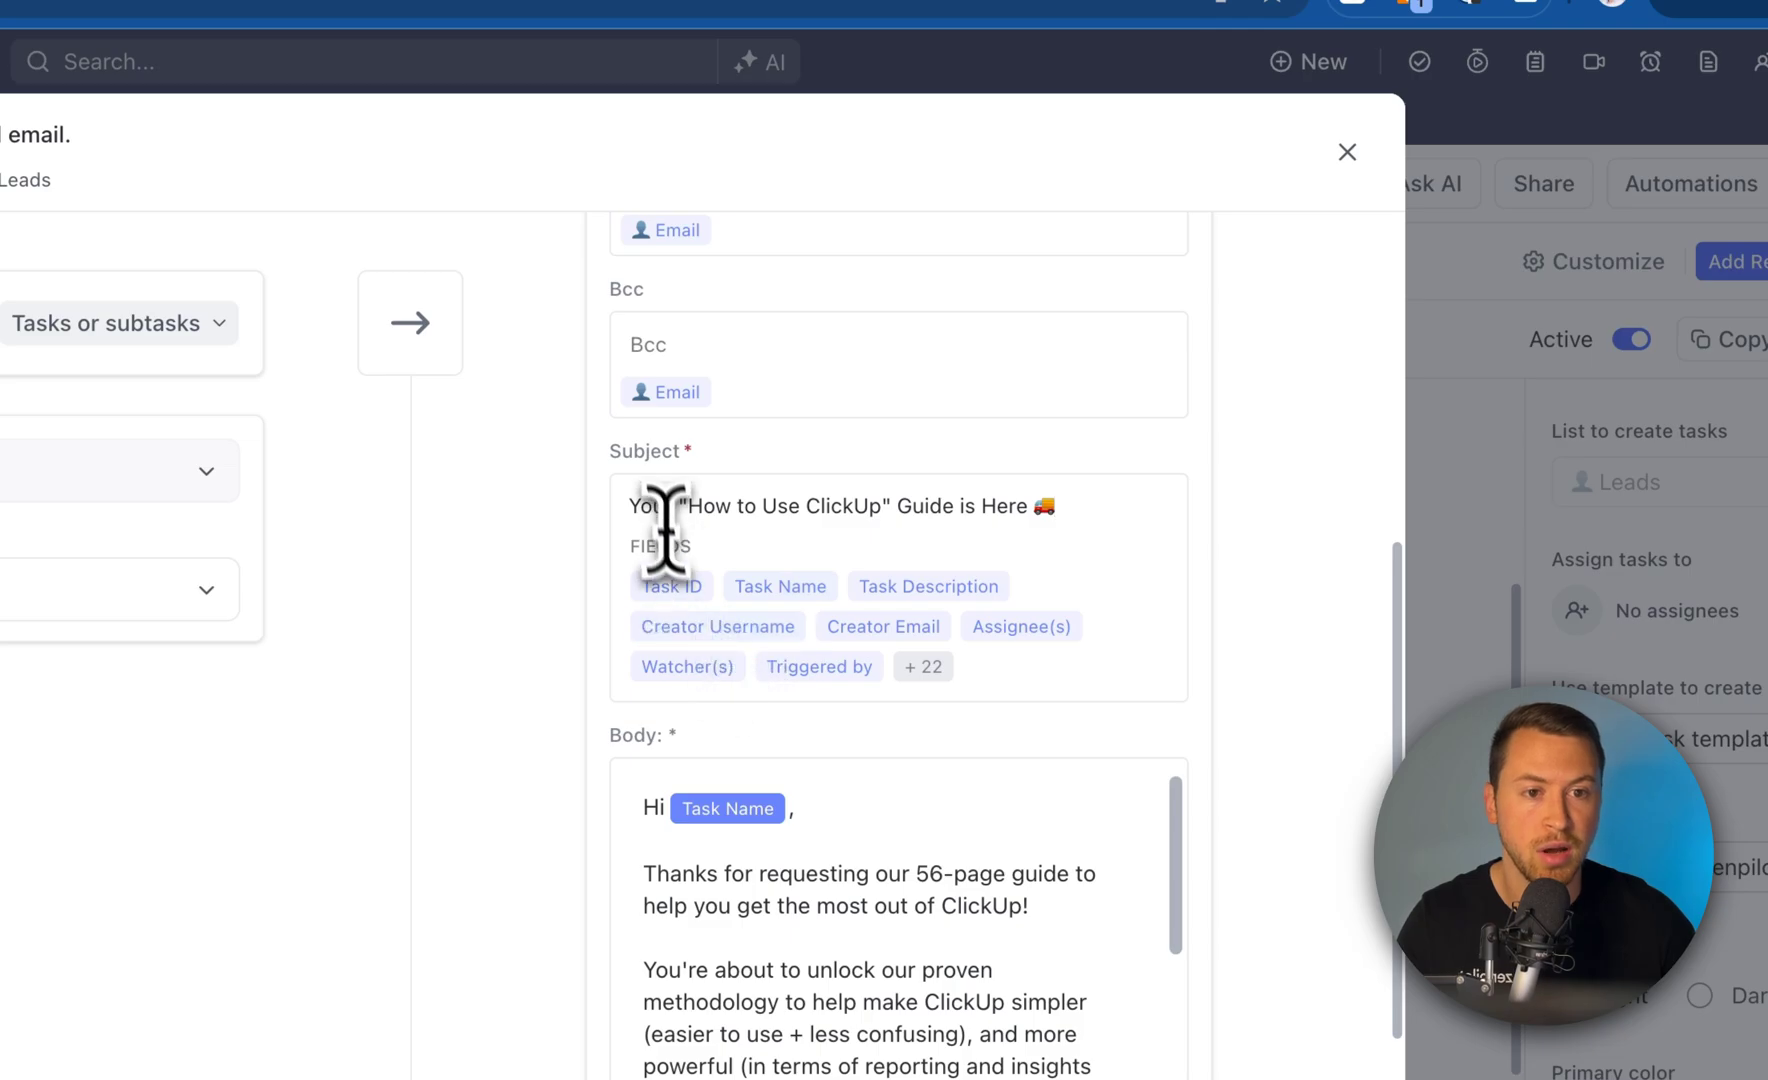
{"action": "left_click", "coordinate": [632, 505]}
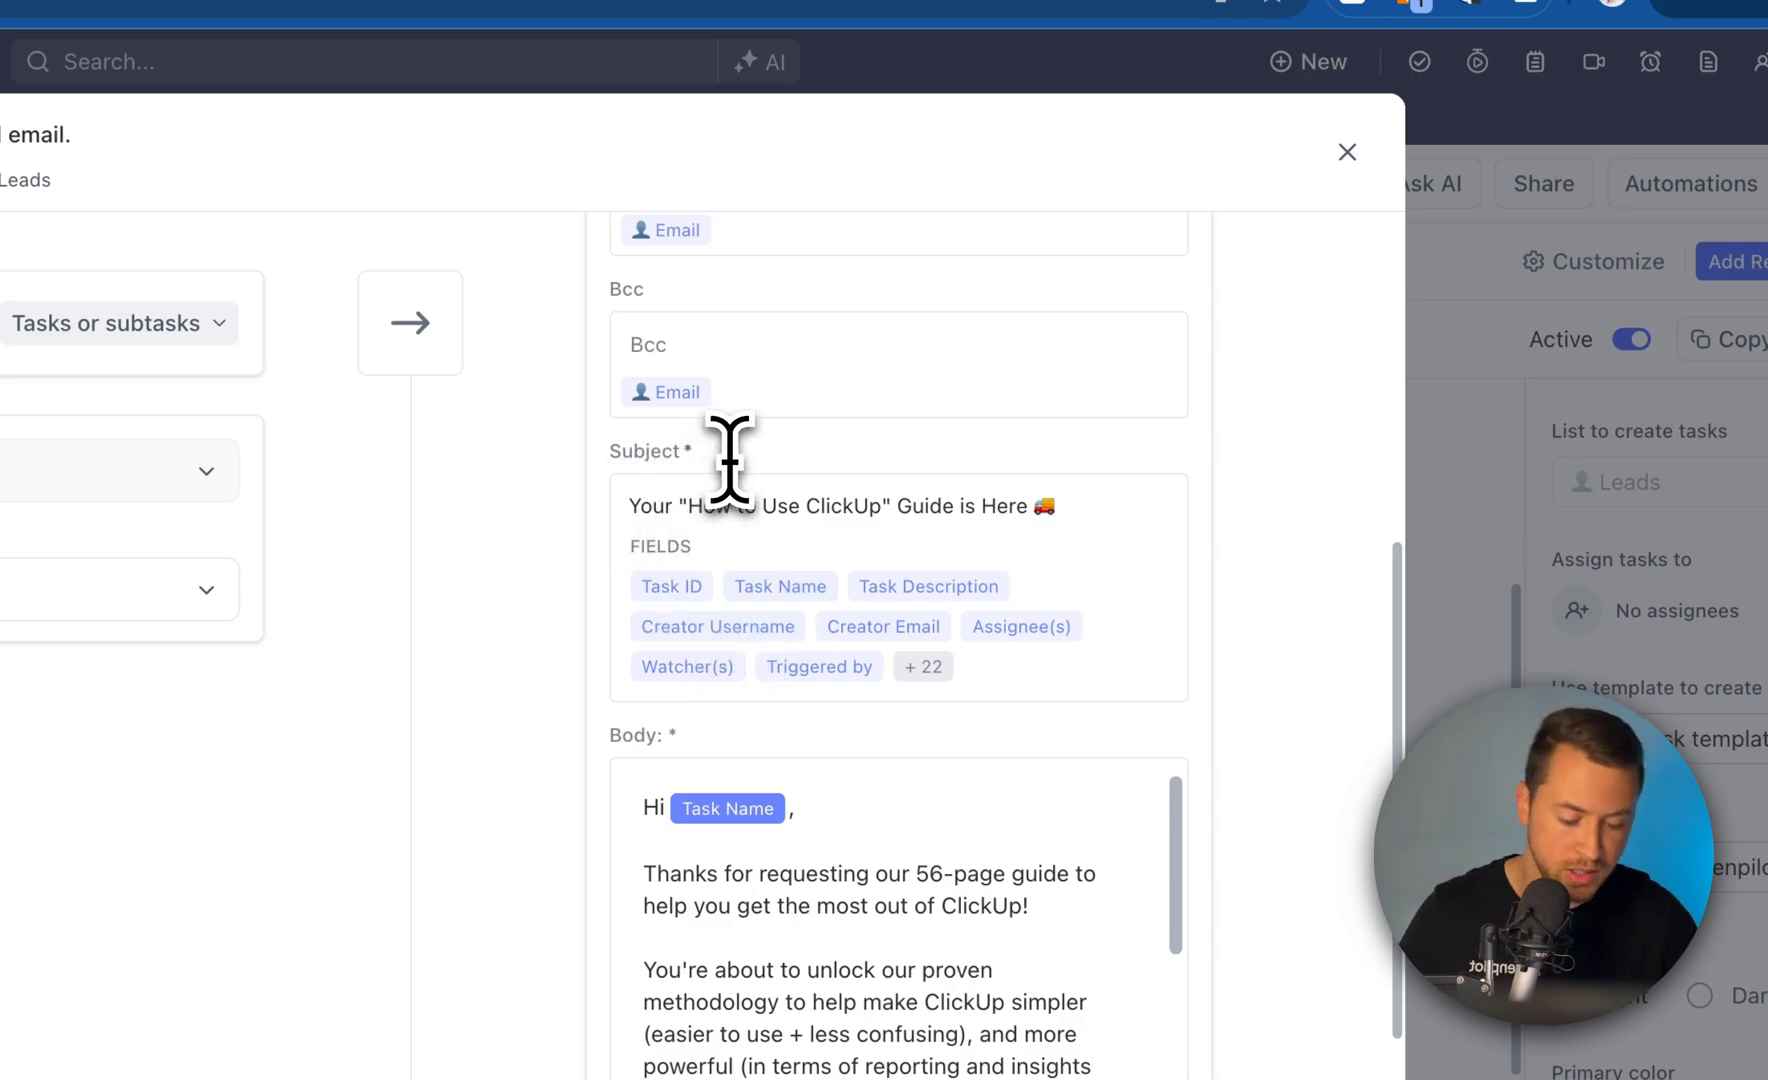
{"action": "type", "text": "Hey"}
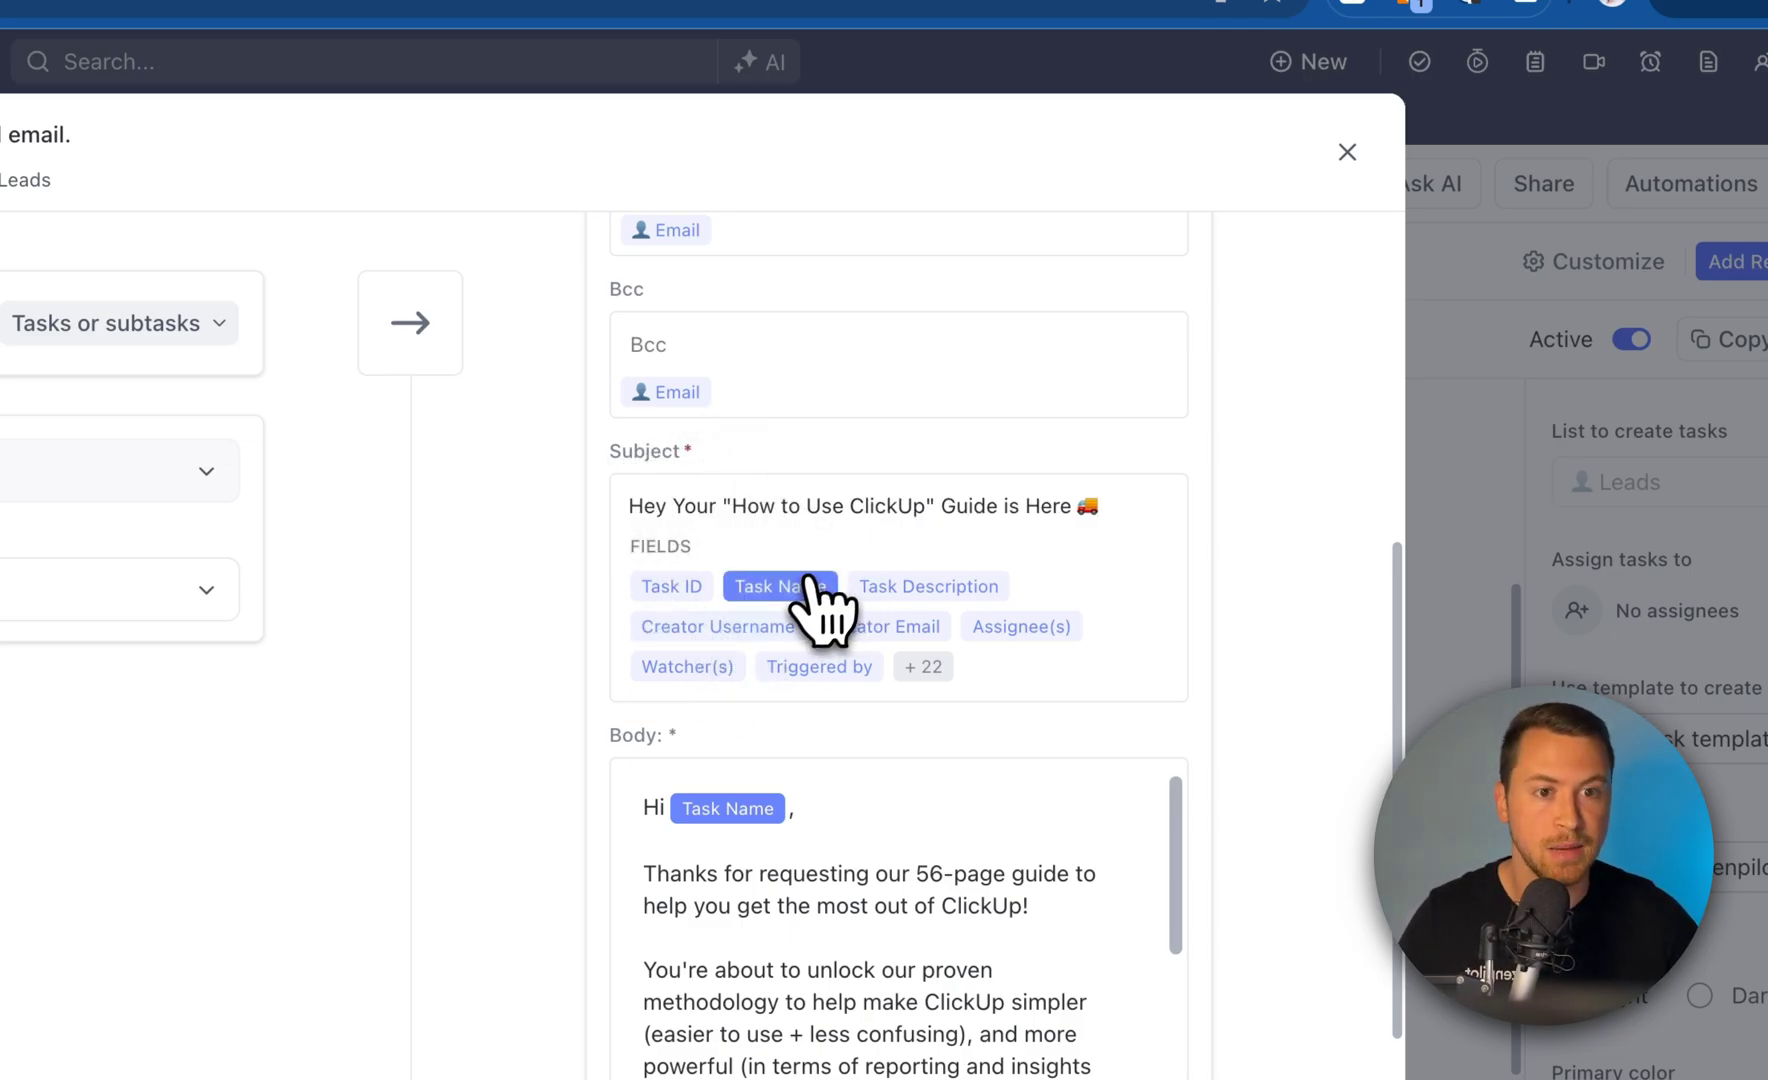
{"action": "left_click", "coordinate": [800, 588]}
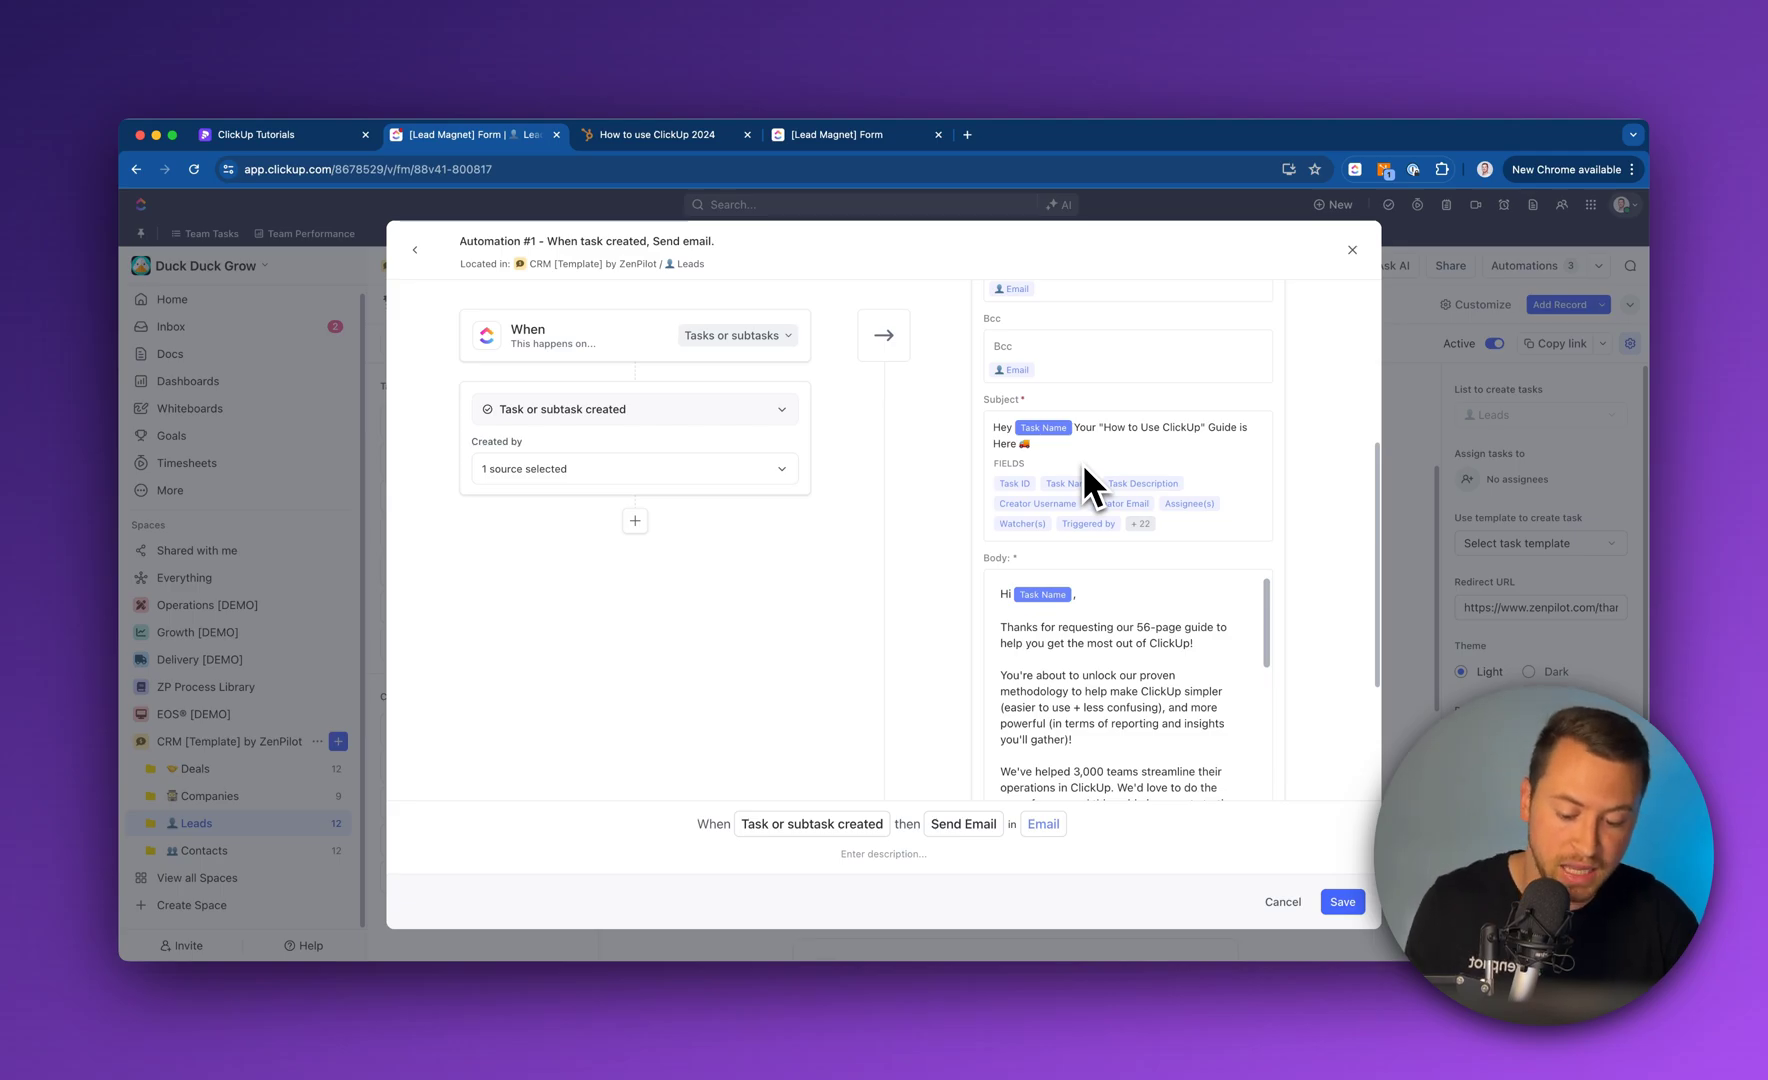
{"action": "type", "text": "!"}
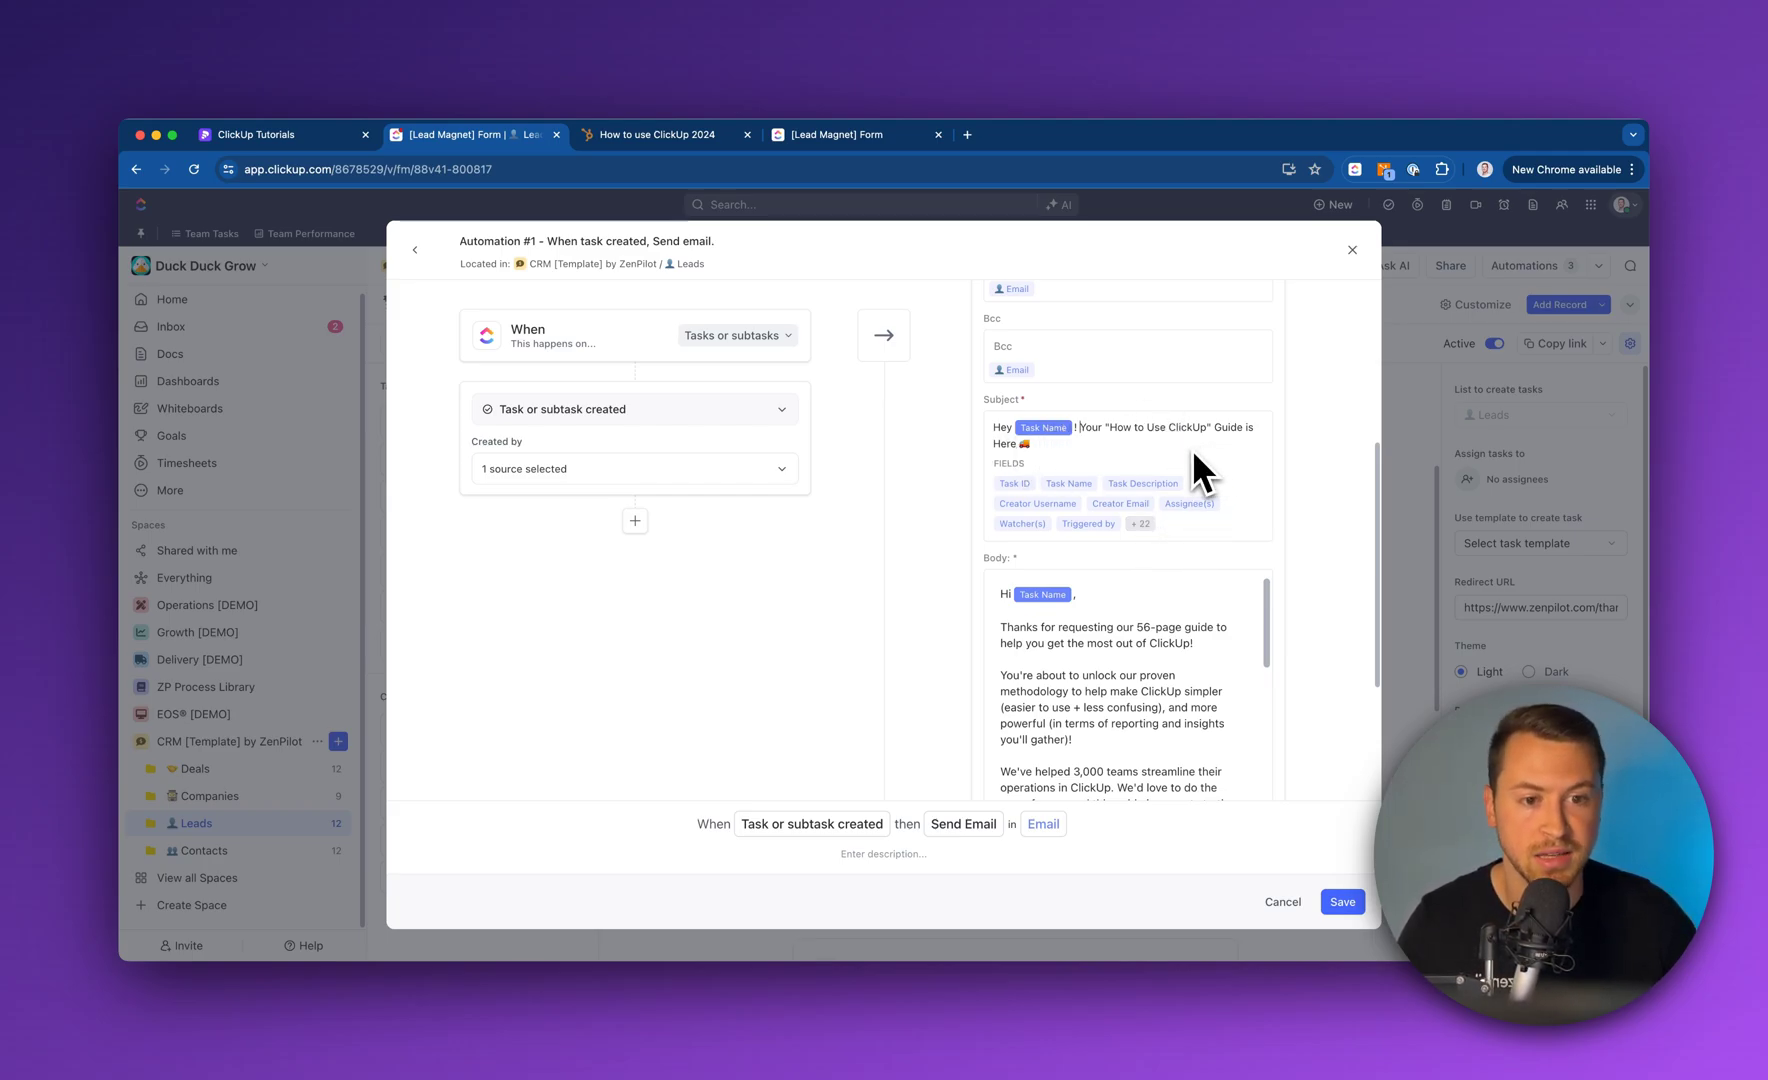
Review the email body text and the extra field tokens available for it
{"action": "scroll", "coordinate": [1192, 449], "scroll_direction": "down", "scroll_amount": 2}
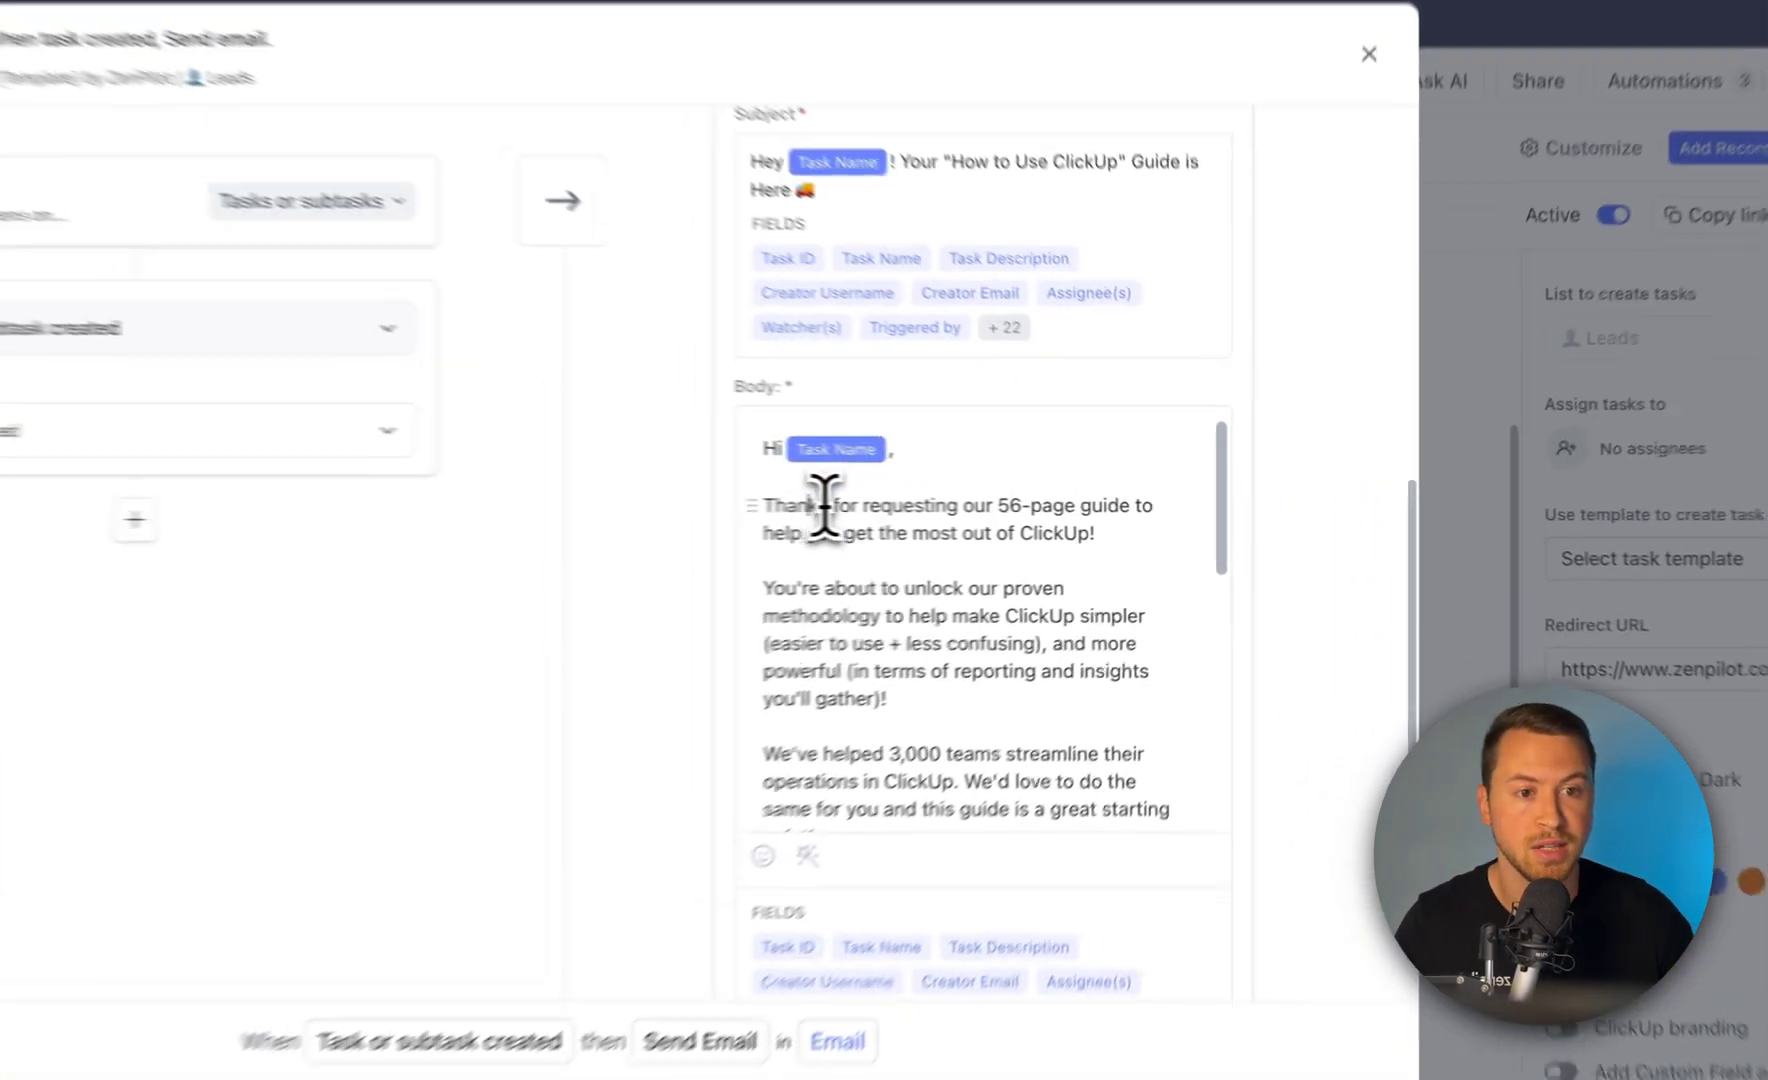
{"action": "left_click_drag", "start_coordinate": [1025, 512], "coordinate": [1170, 618]}
{"action": "left_click_drag", "start_coordinate": [1013, 717], "coordinate": [1013, 717]}
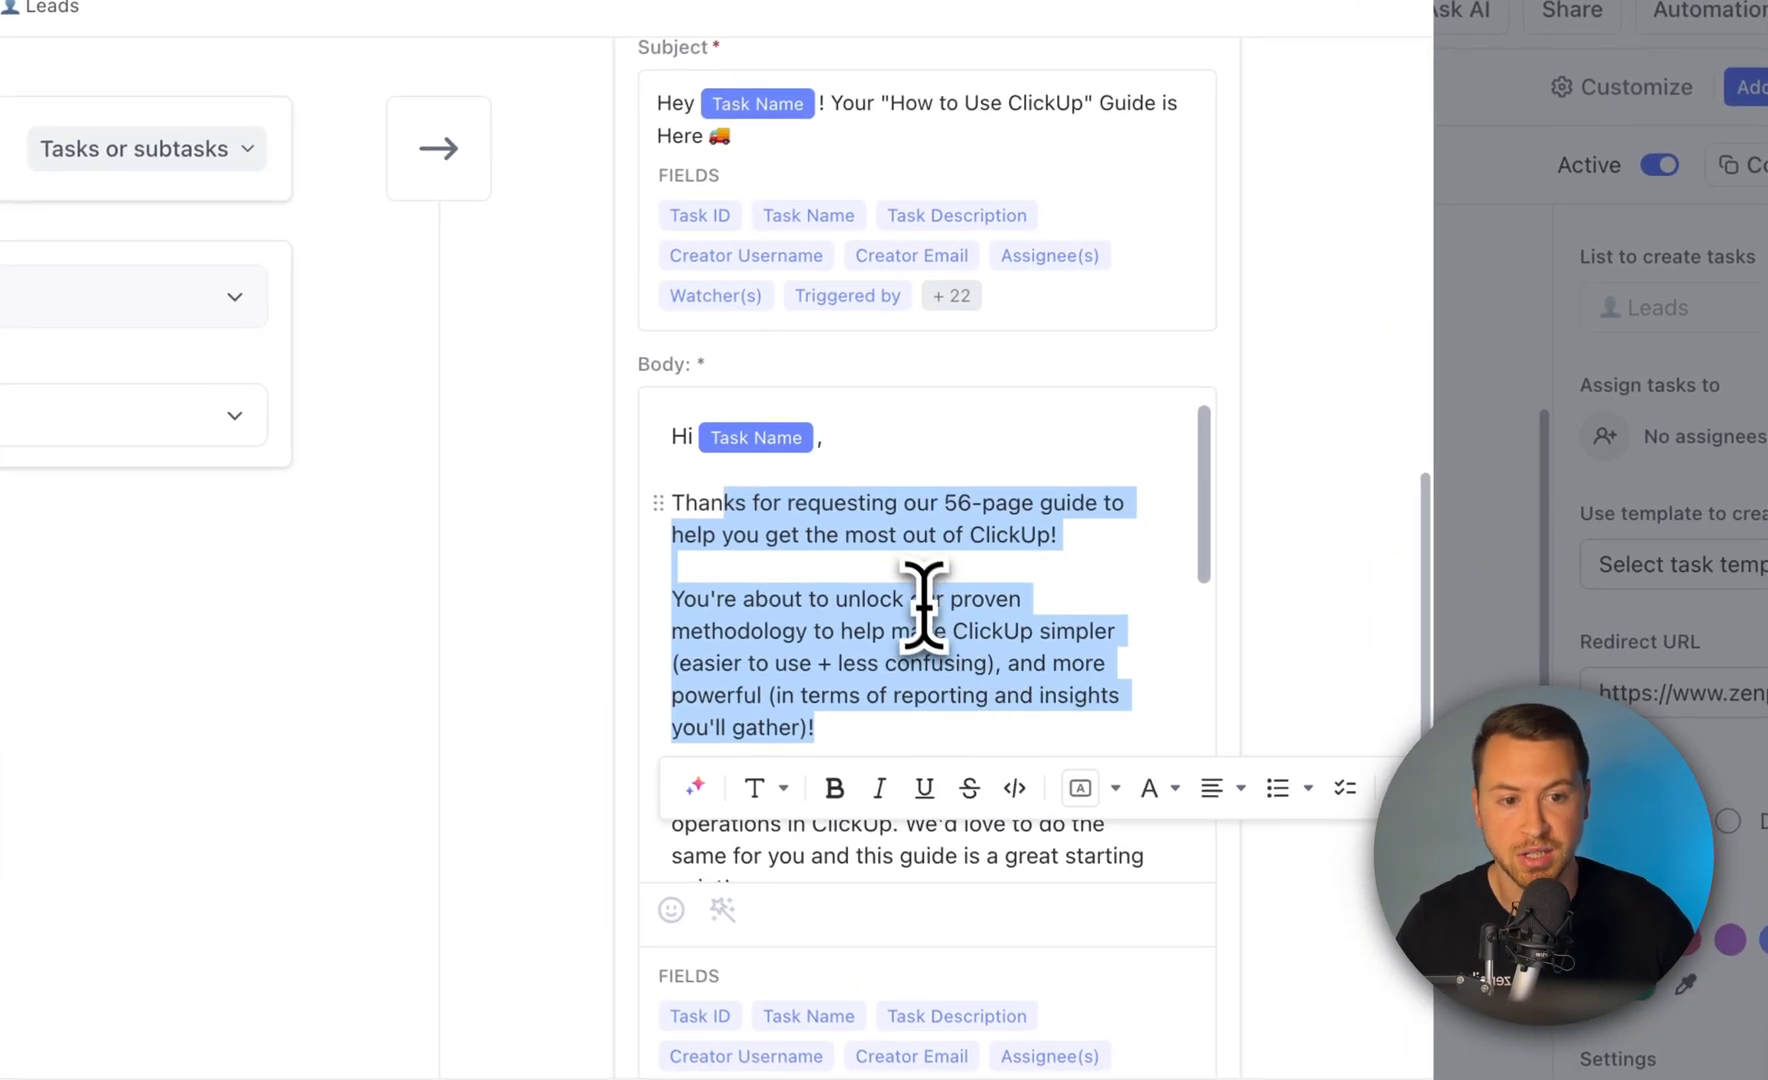
{"action": "scroll", "coordinate": [920, 604], "scroll_direction": "down", "scroll_amount": 10}
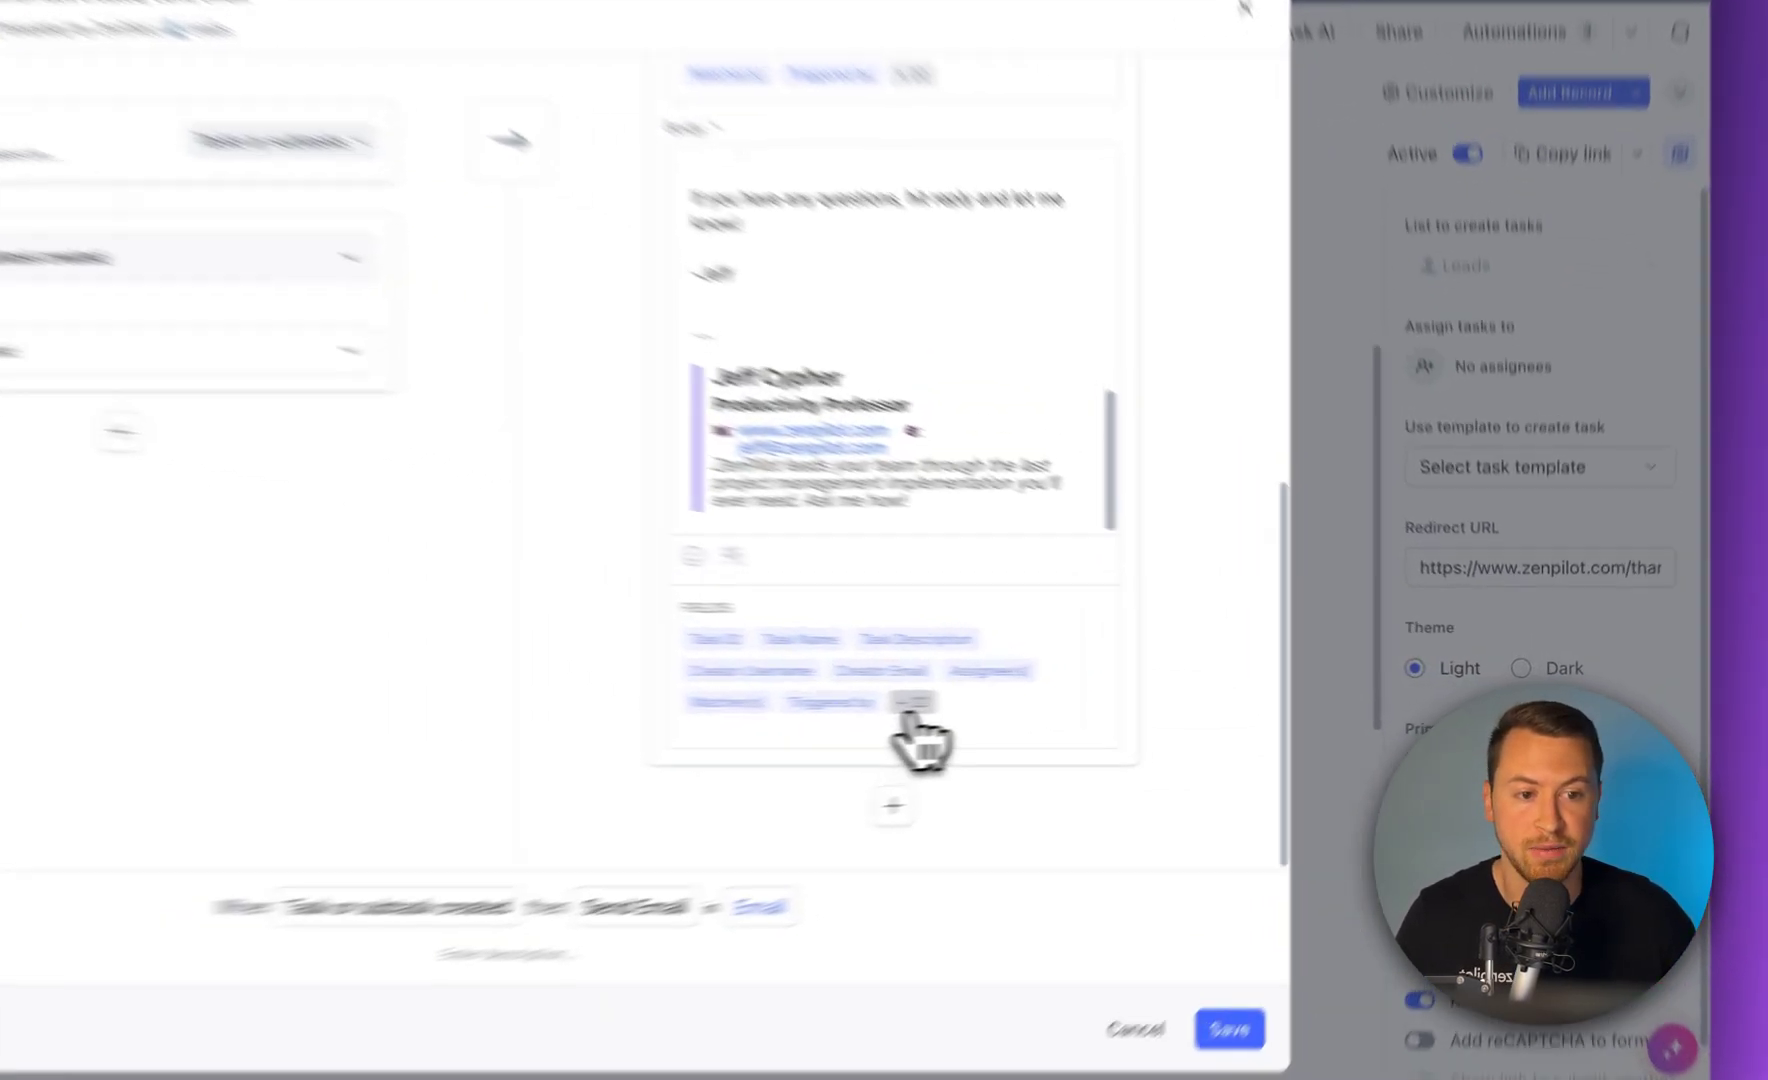
{"action": "left_click", "coordinate": [1139, 693]}
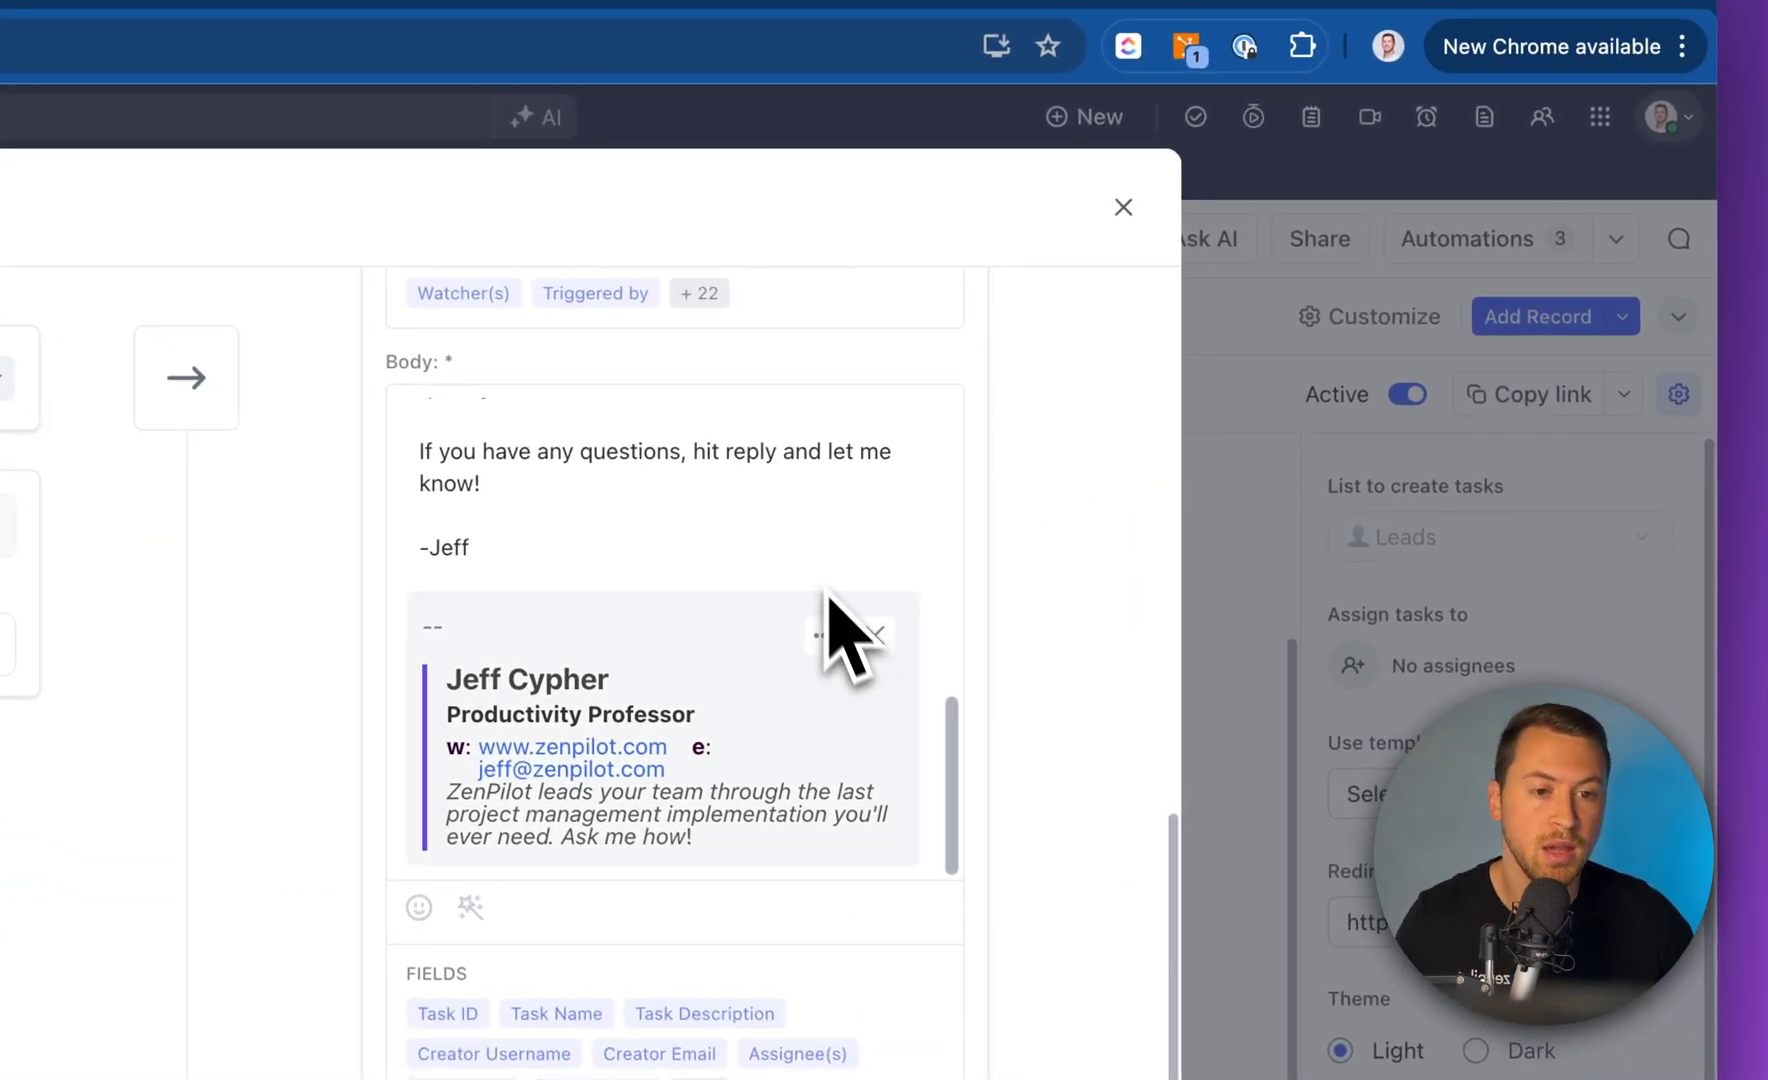
{"action": "scroll", "coordinate": [845, 655], "scroll_direction": "up", "scroll_amount": 1}
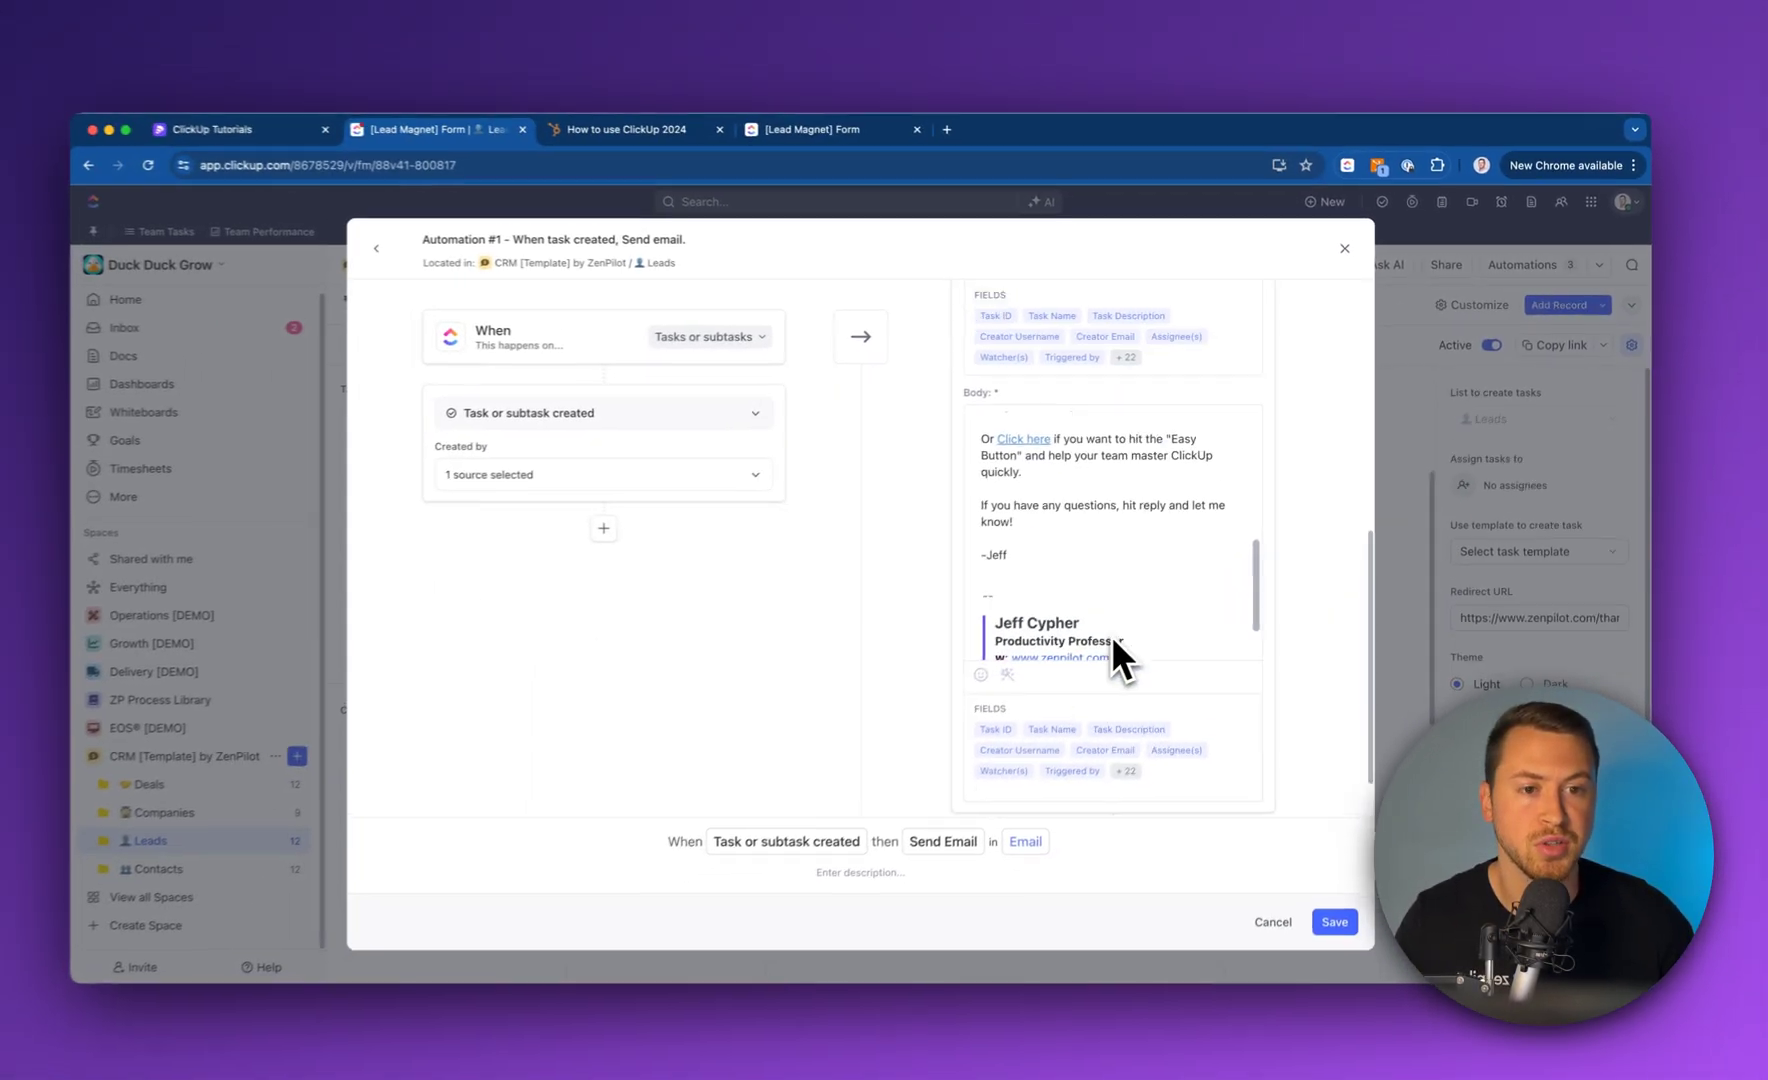
{"action": "scroll", "coordinate": [950, 650], "scroll_direction": "up", "scroll_amount": 6}
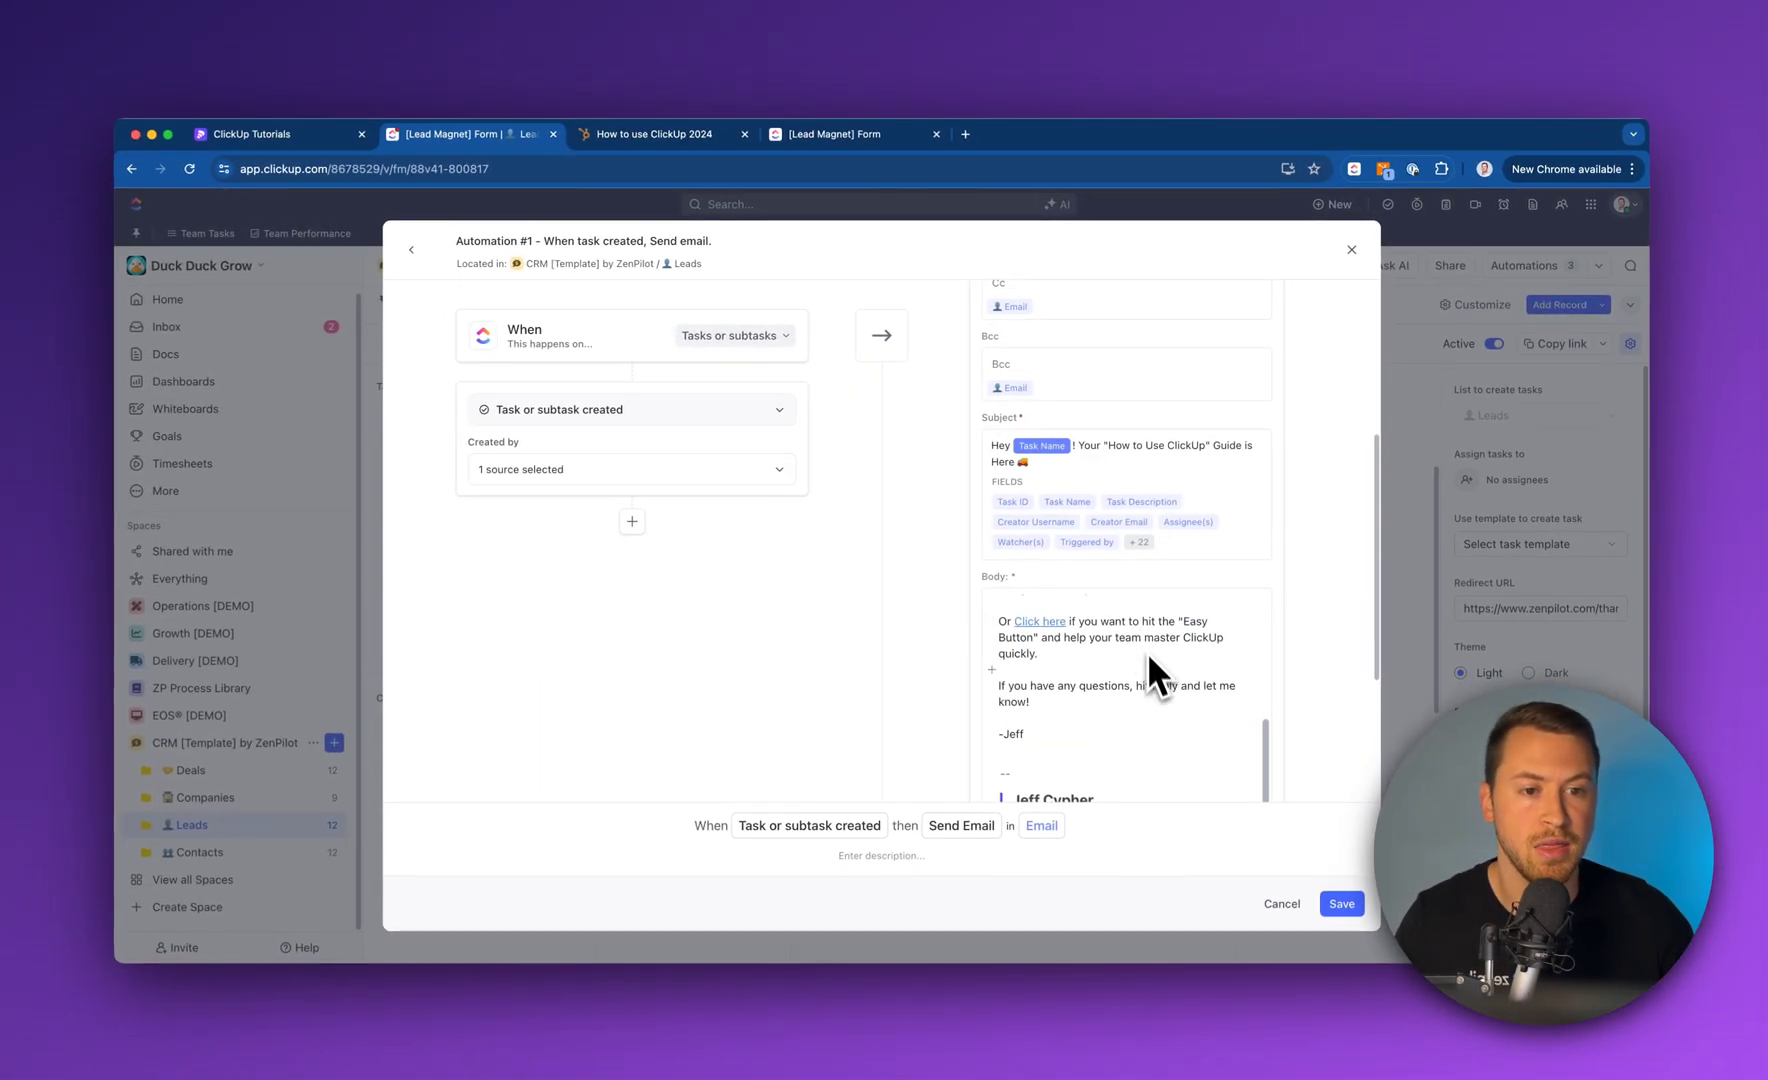
{"action": "scroll", "coordinate": [1300, 630], "scroll_direction": "down", "scroll_amount": 5}
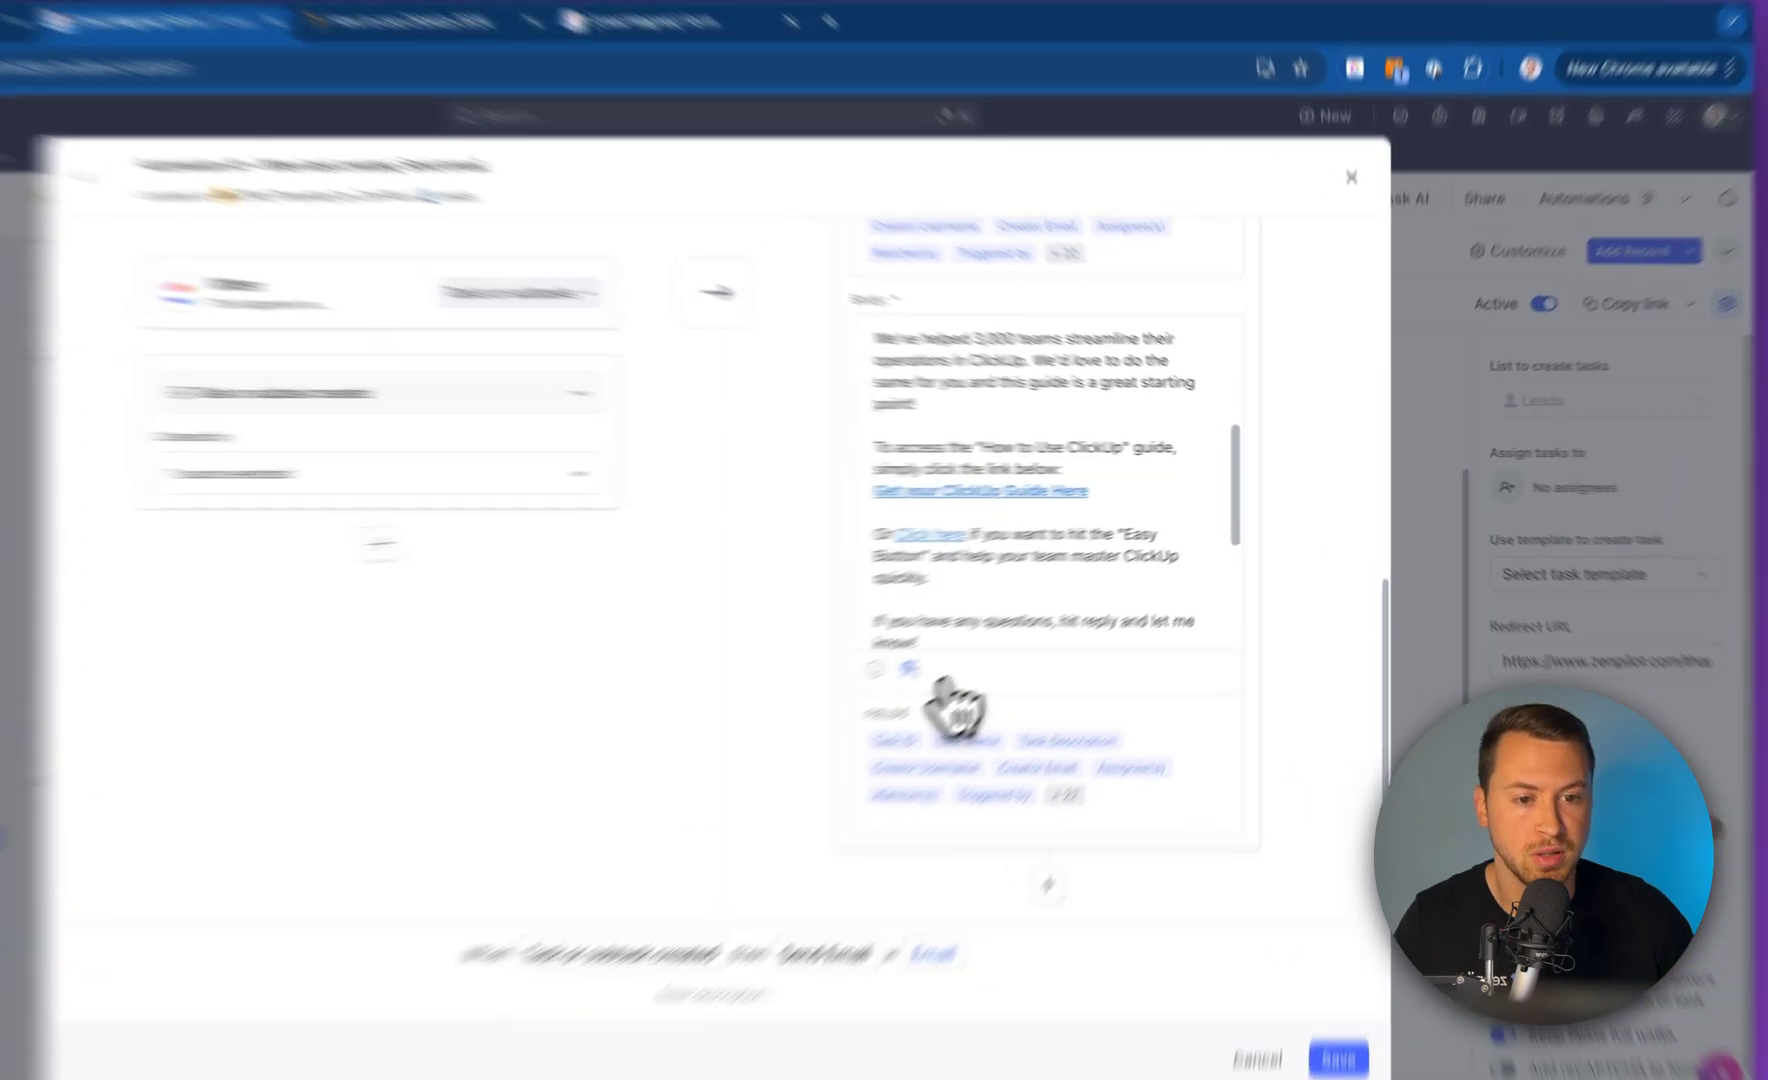
Check the template list and emoji picker without changes, then save the automation
{"action": "left_click", "coordinate": [1050, 613]}
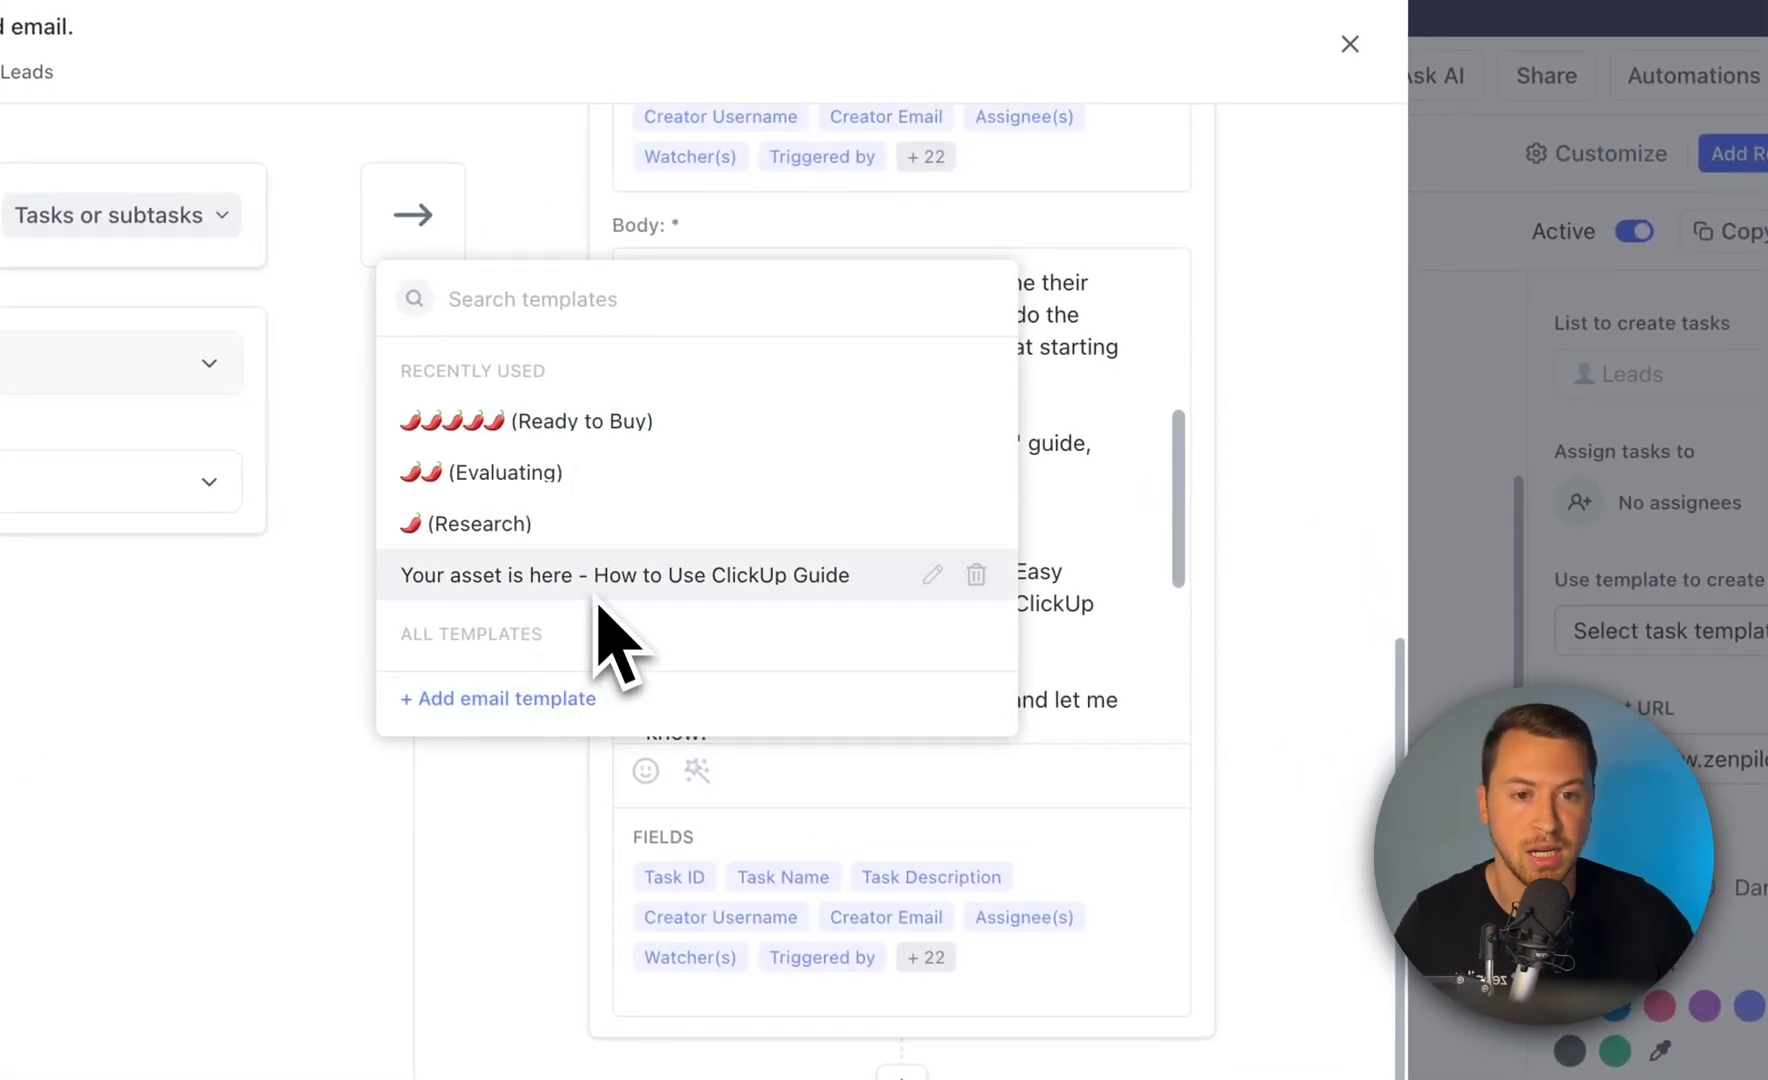
{"action": "left_click", "coordinate": [1130, 513]}
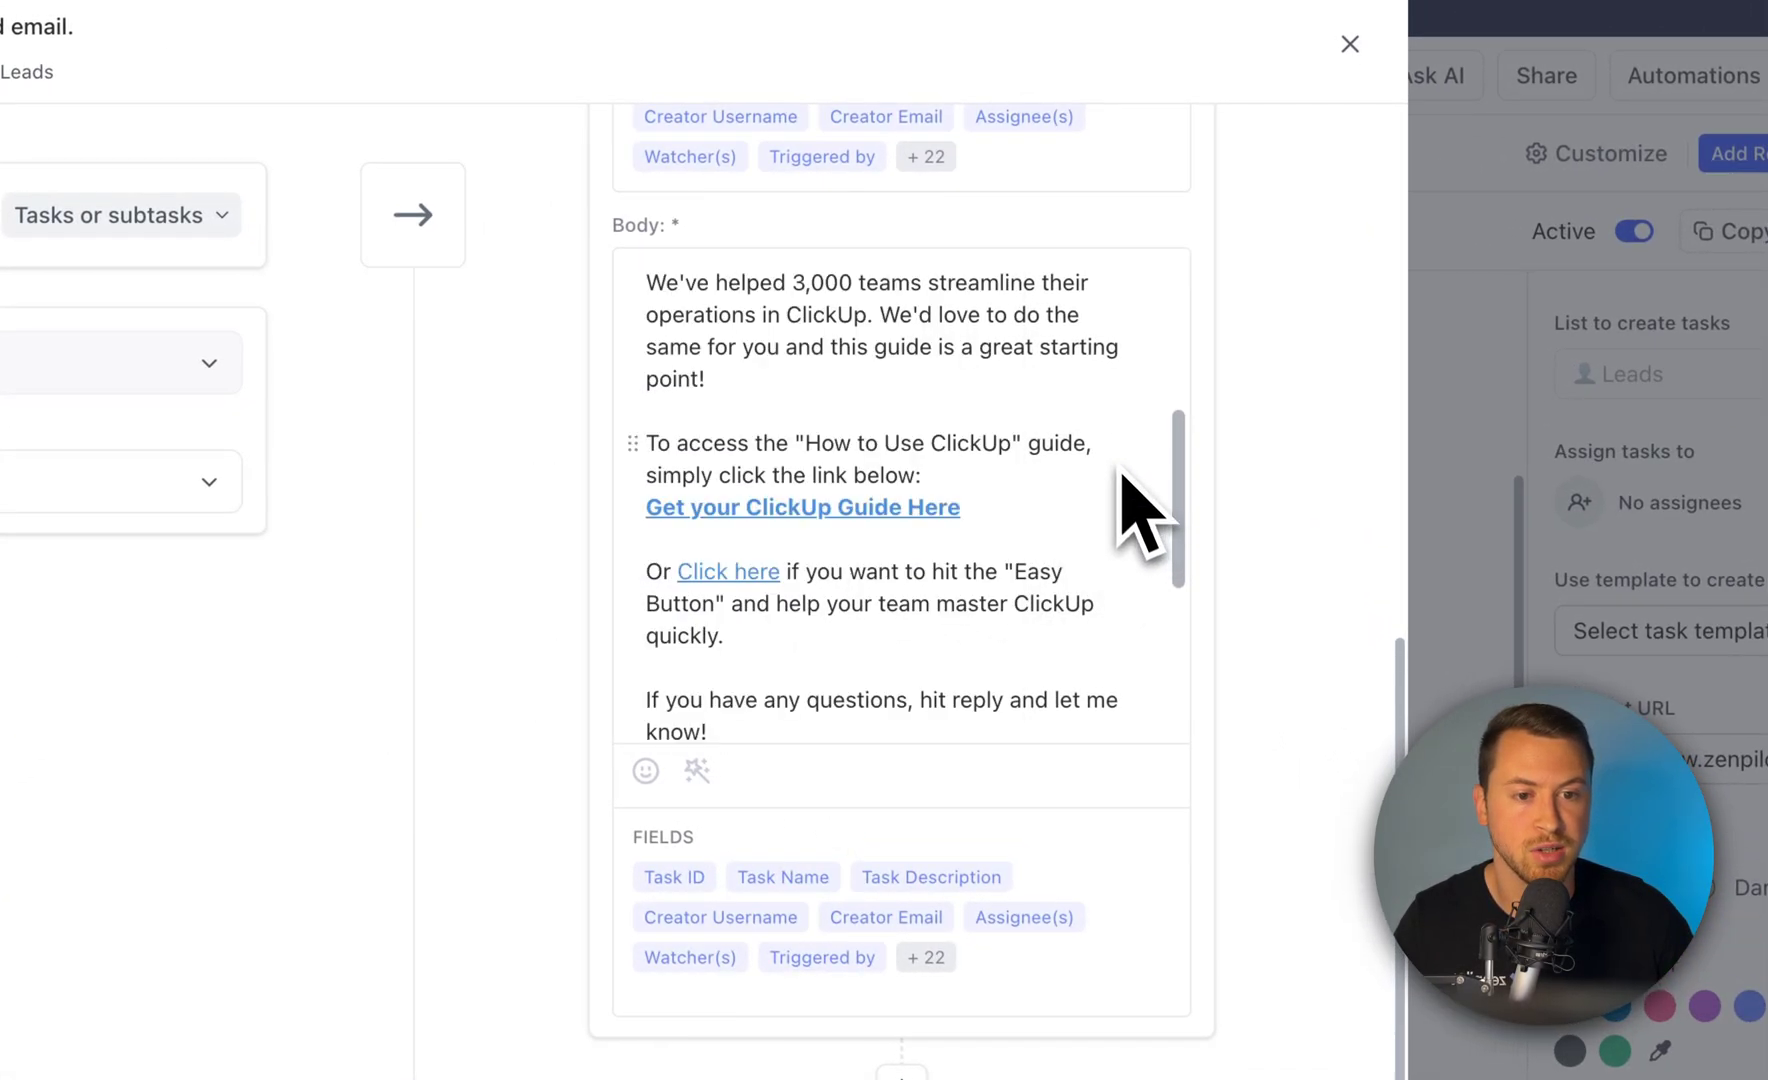
{"action": "scroll", "coordinate": [1090, 540], "scroll_direction": "up", "scroll_amount": 1}
{"action": "left_click", "coordinate": [647, 771]}
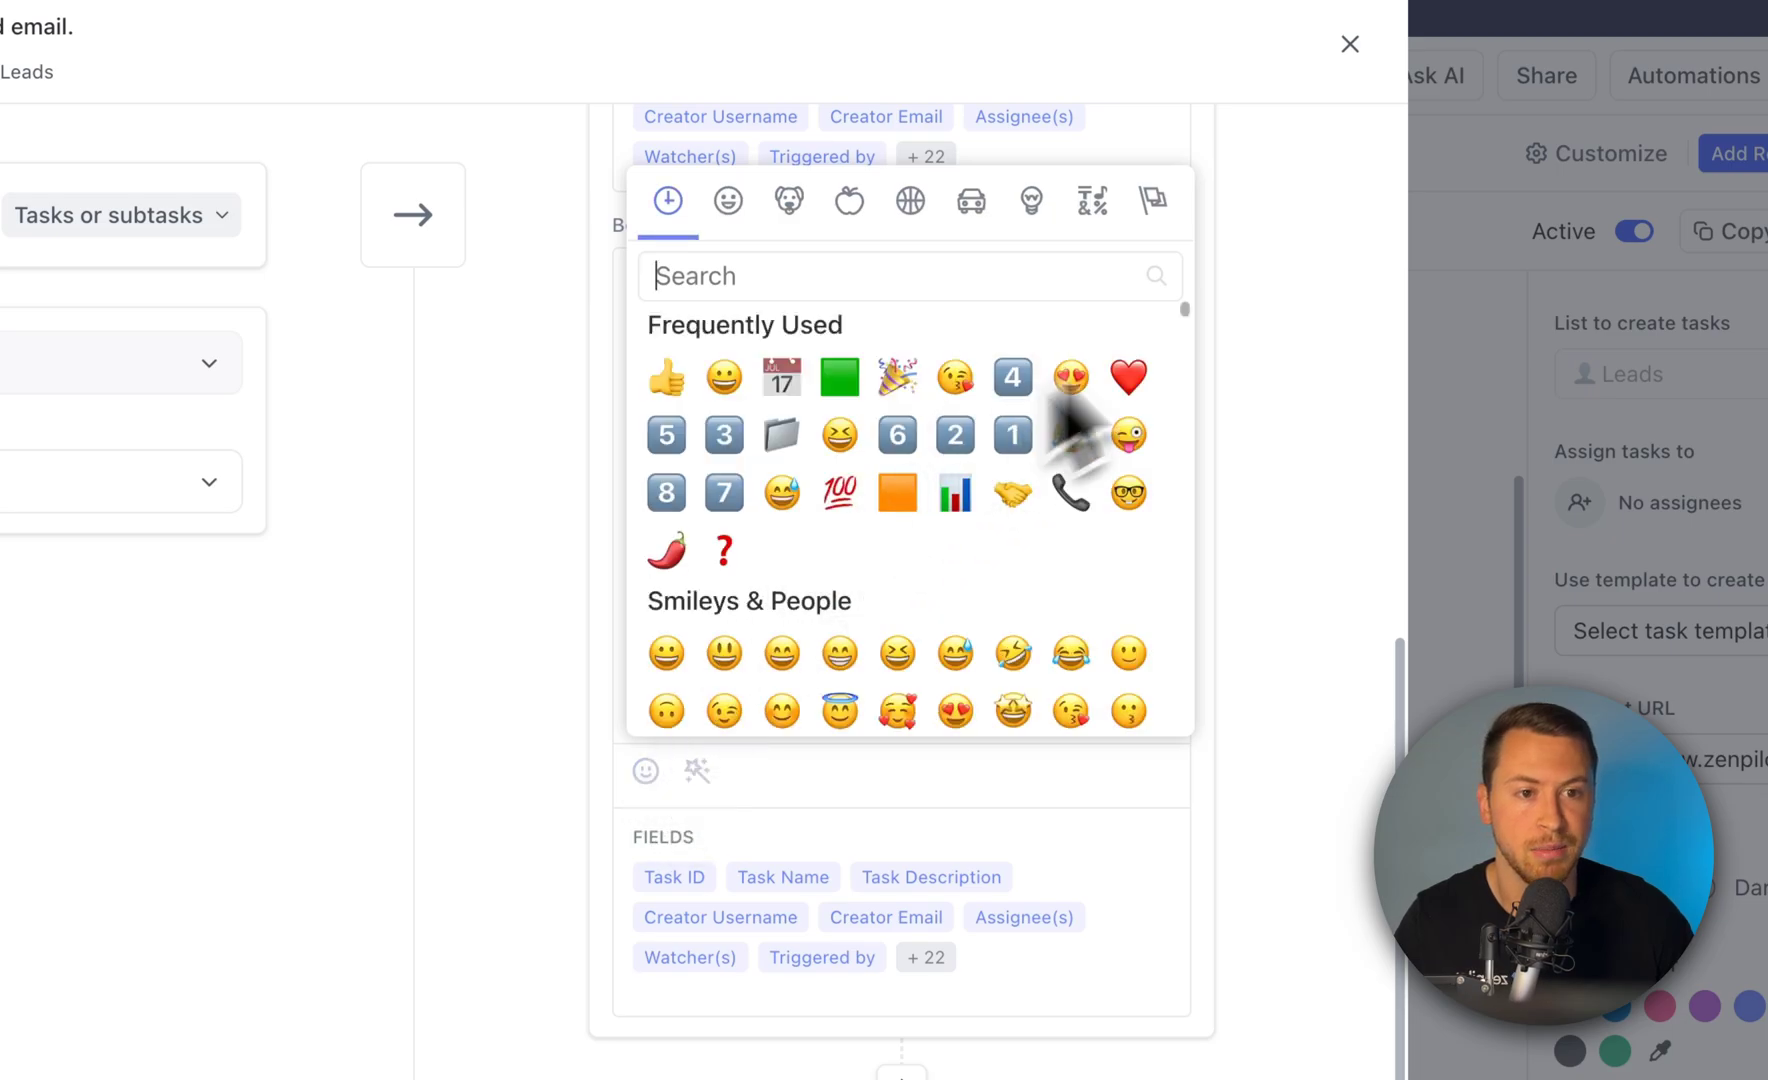
{"action": "left_click", "coordinate": [1015, 380]}
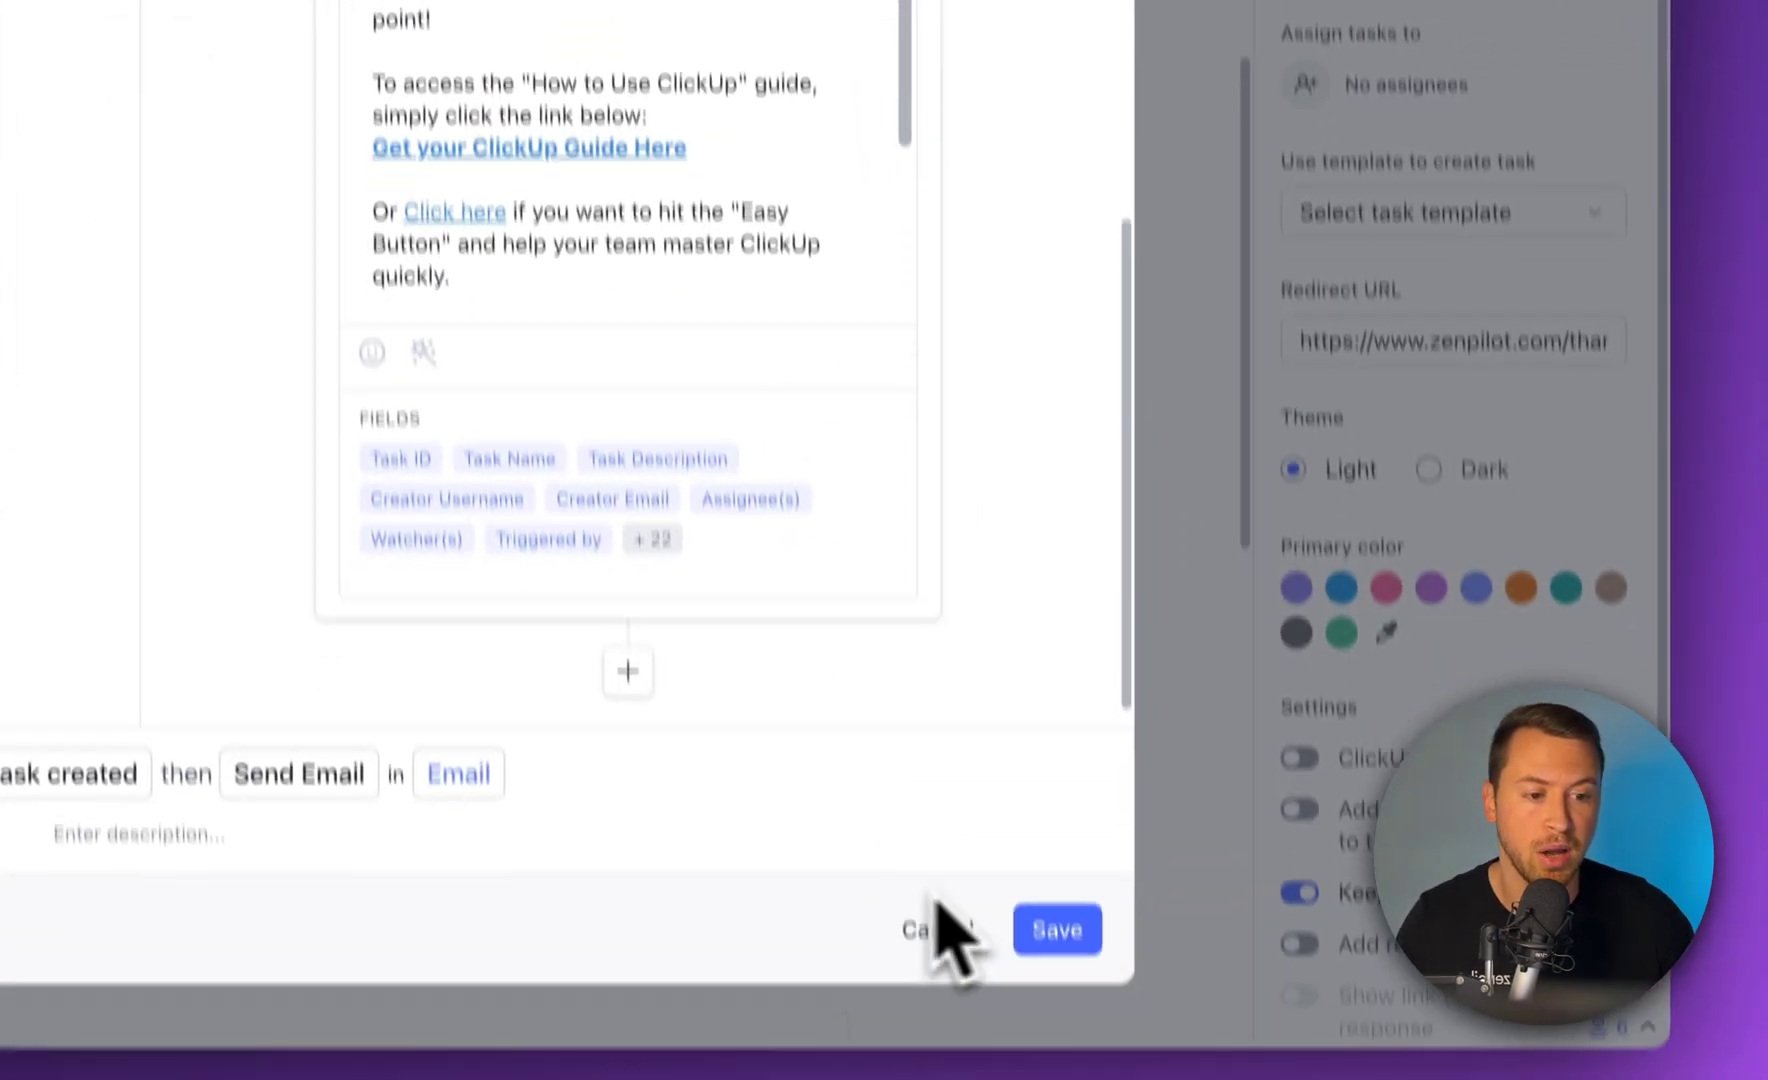
{"action": "scroll", "coordinate": [742, 387], "scroll_direction": "up", "scroll_amount": 3}
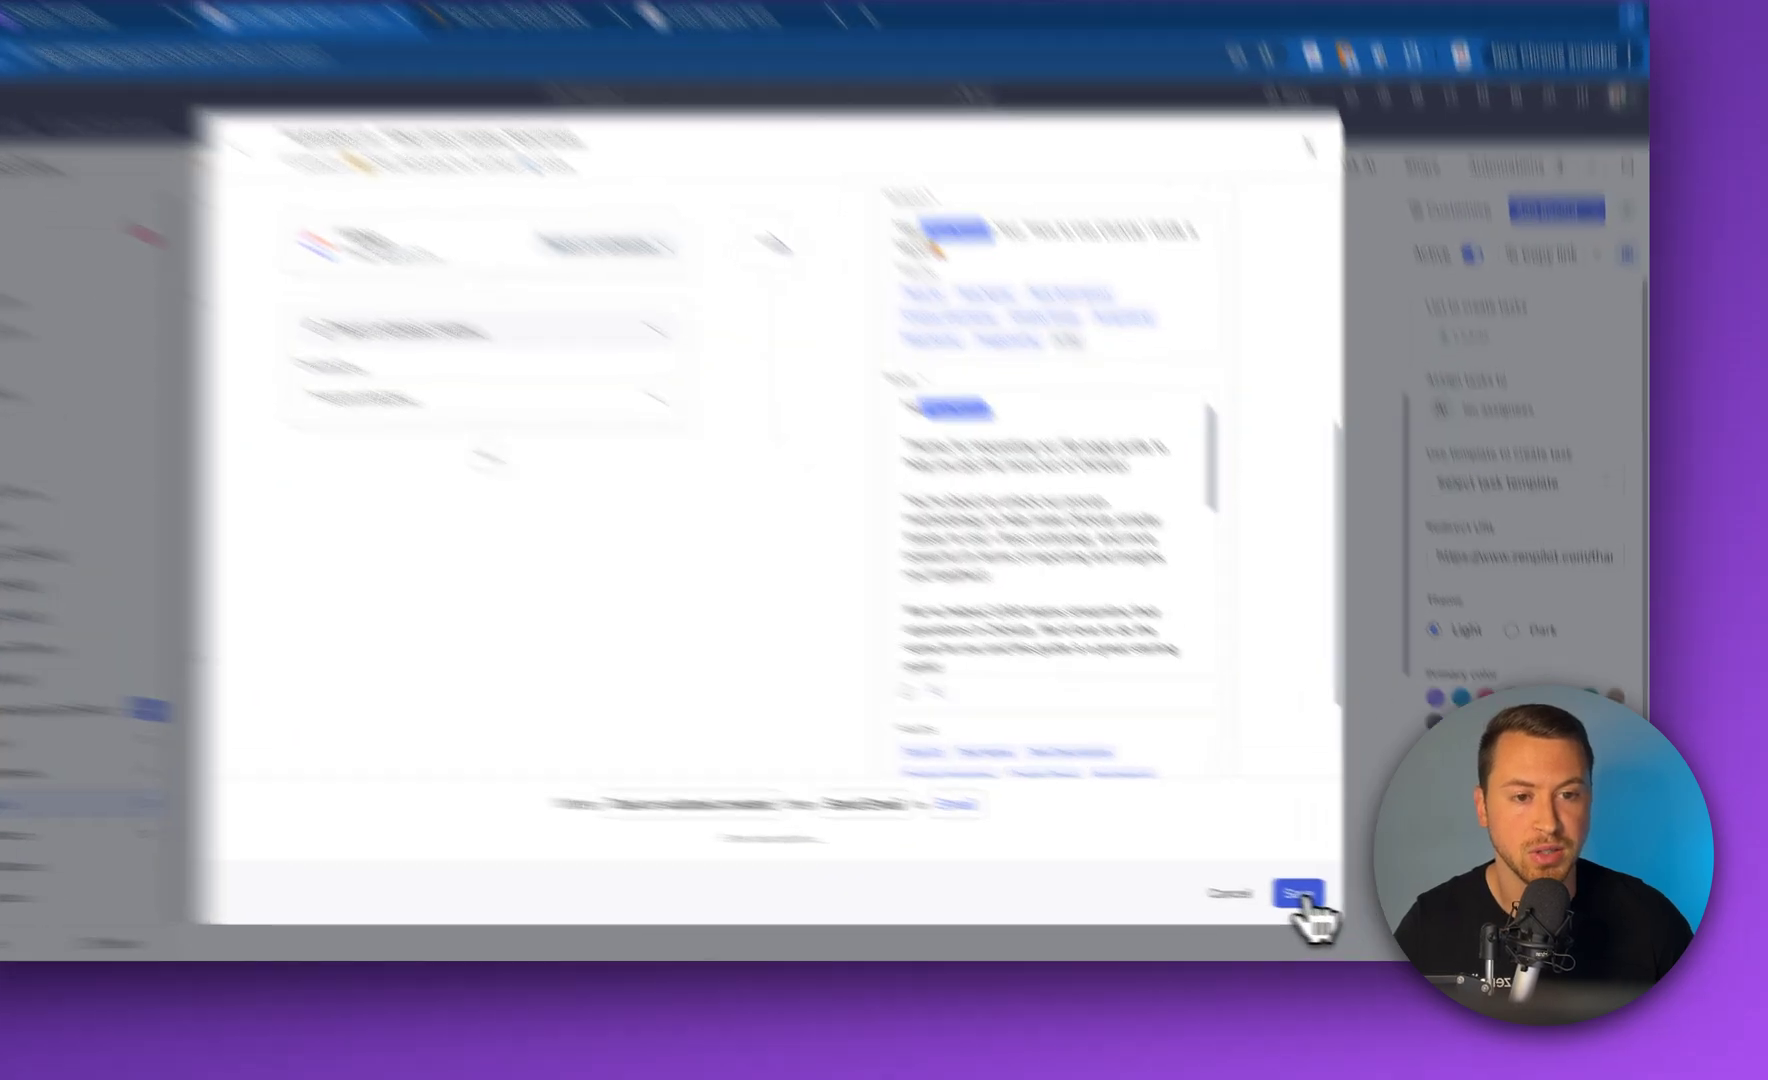
{"action": "left_click", "coordinate": [1343, 902]}
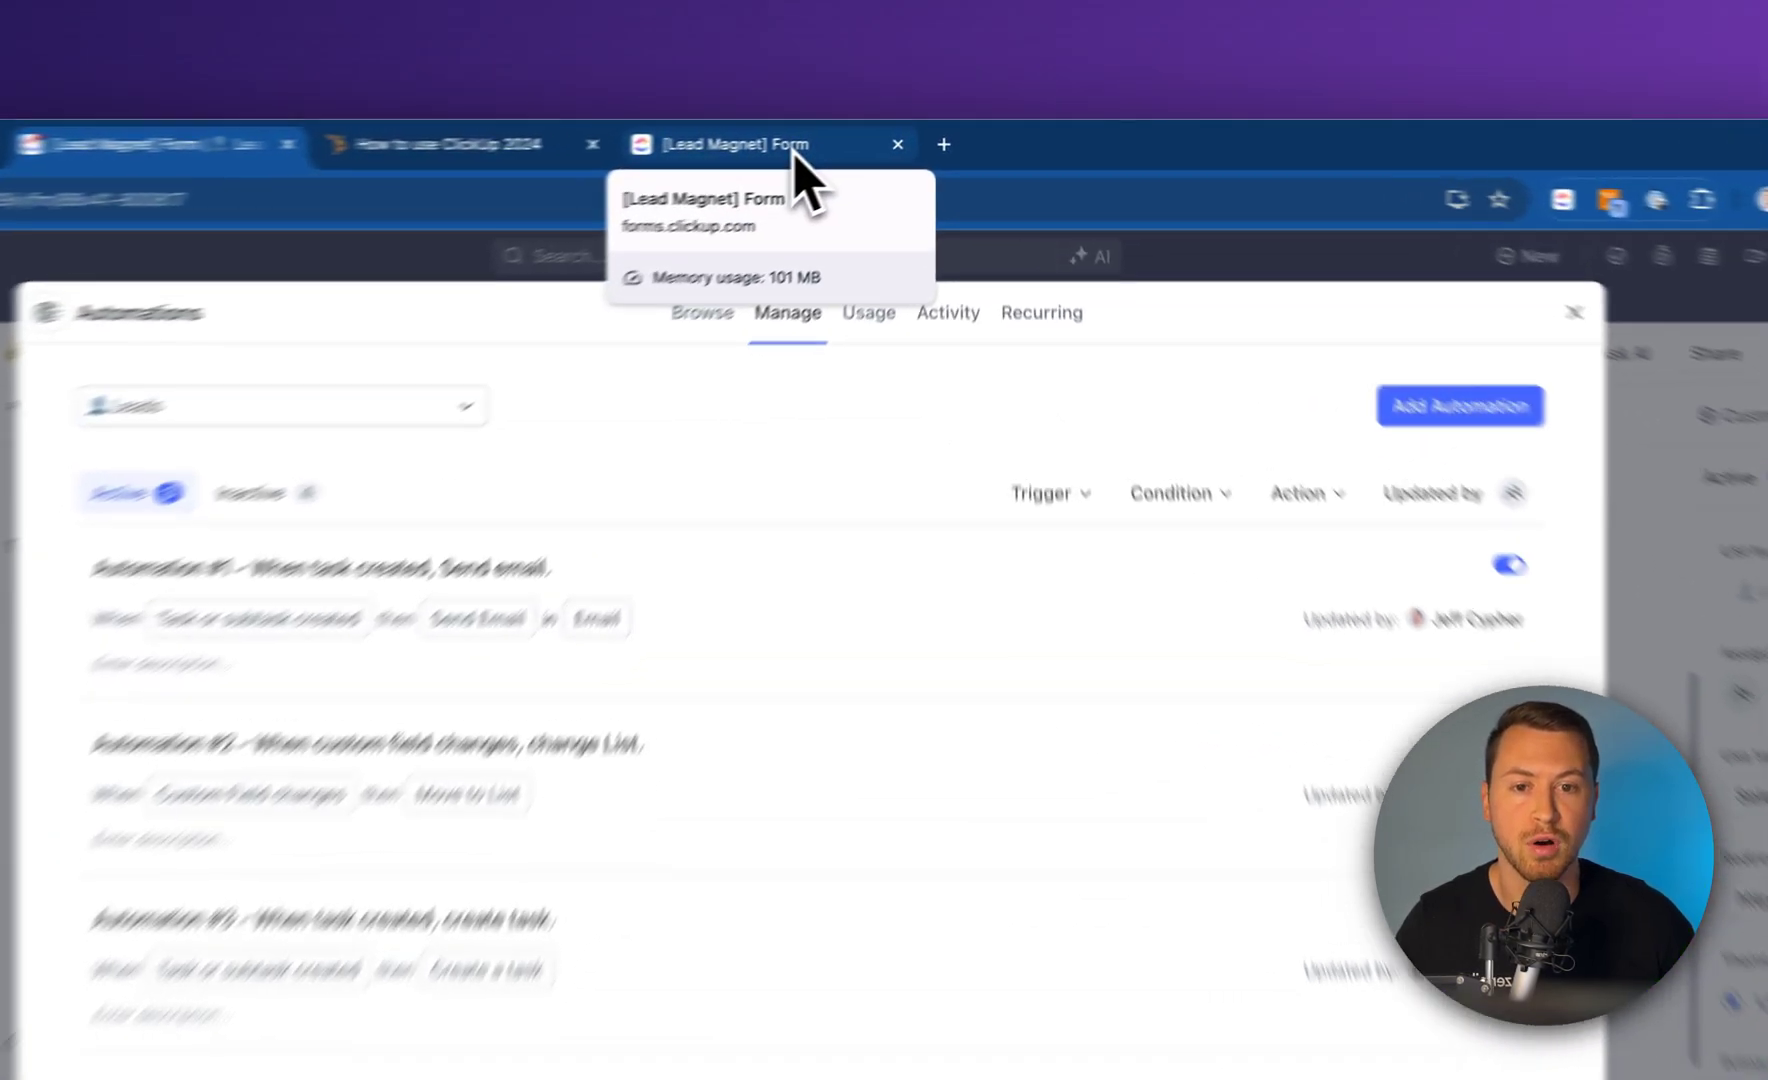
Submit the published [Lead Magnet] form to reach the guide's thank-you page, then return to ClickUp
{"action": "left_click", "coordinate": [862, 137]}
{"action": "scroll", "coordinate": [957, 386], "scroll_direction": "down", "scroll_amount": 2}
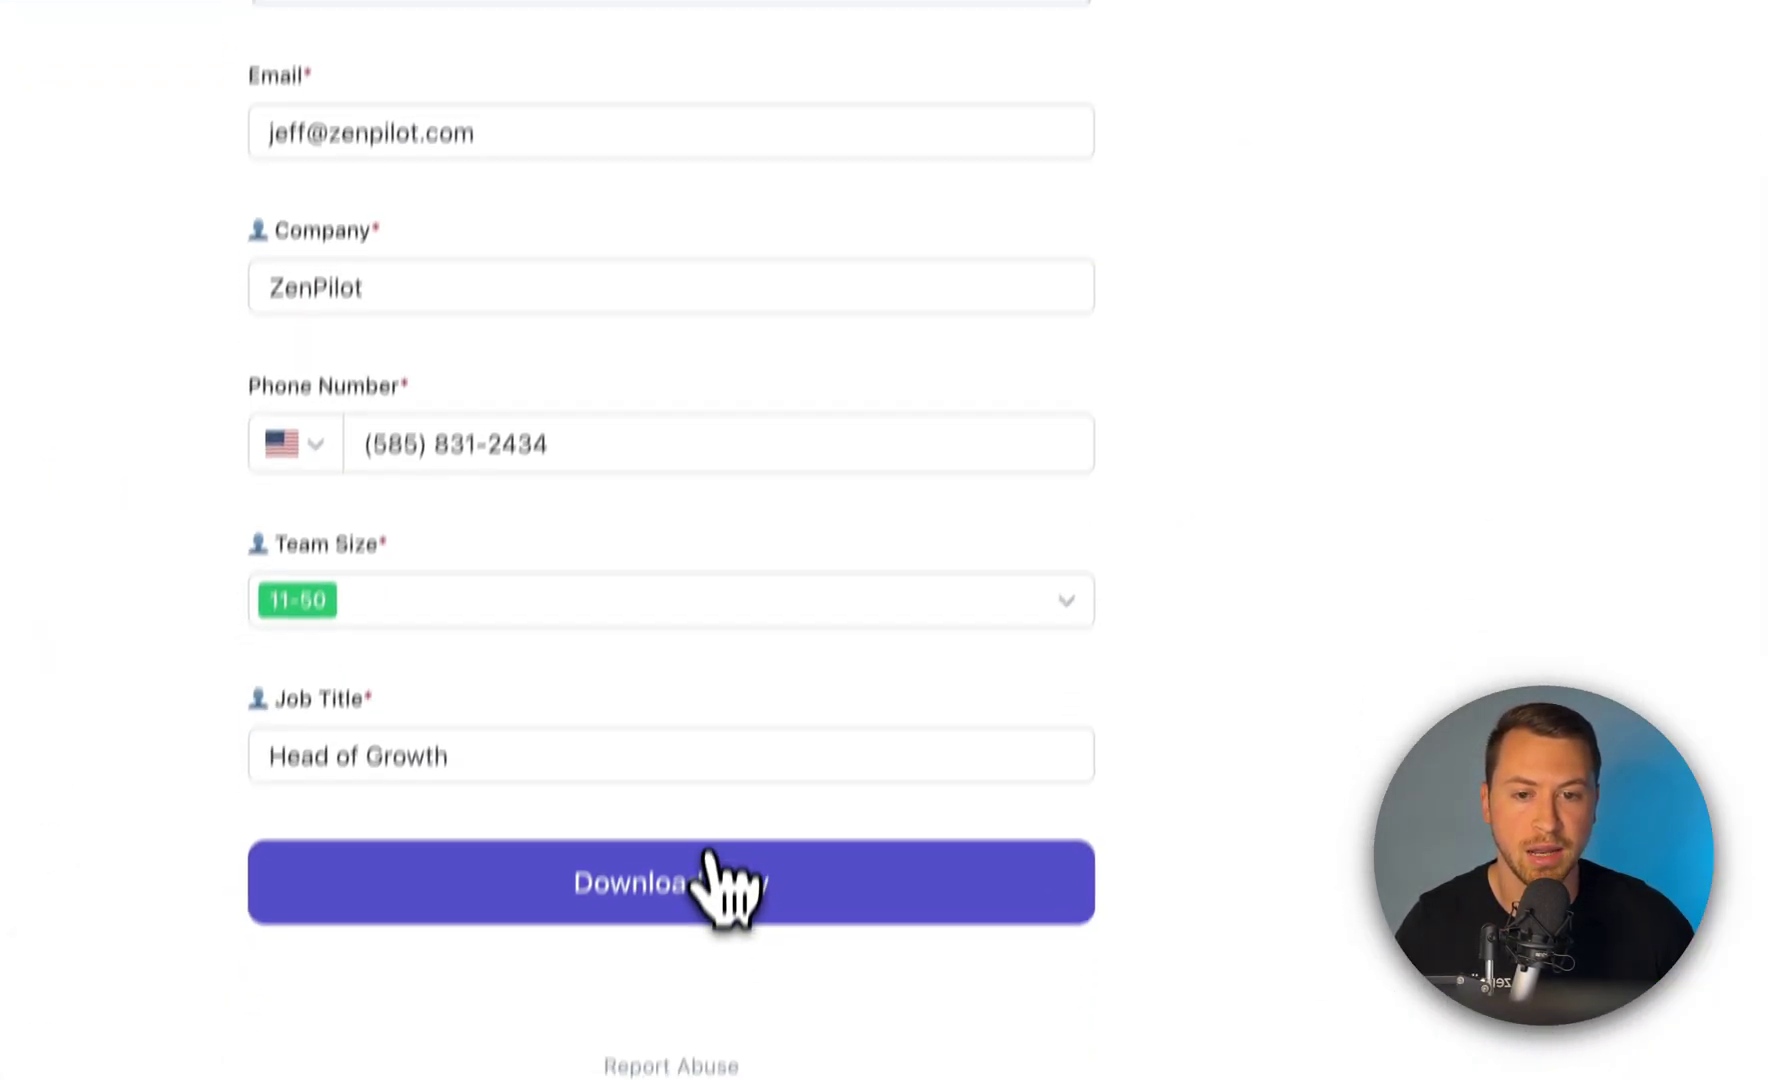
{"action": "left_click", "coordinate": [722, 884]}
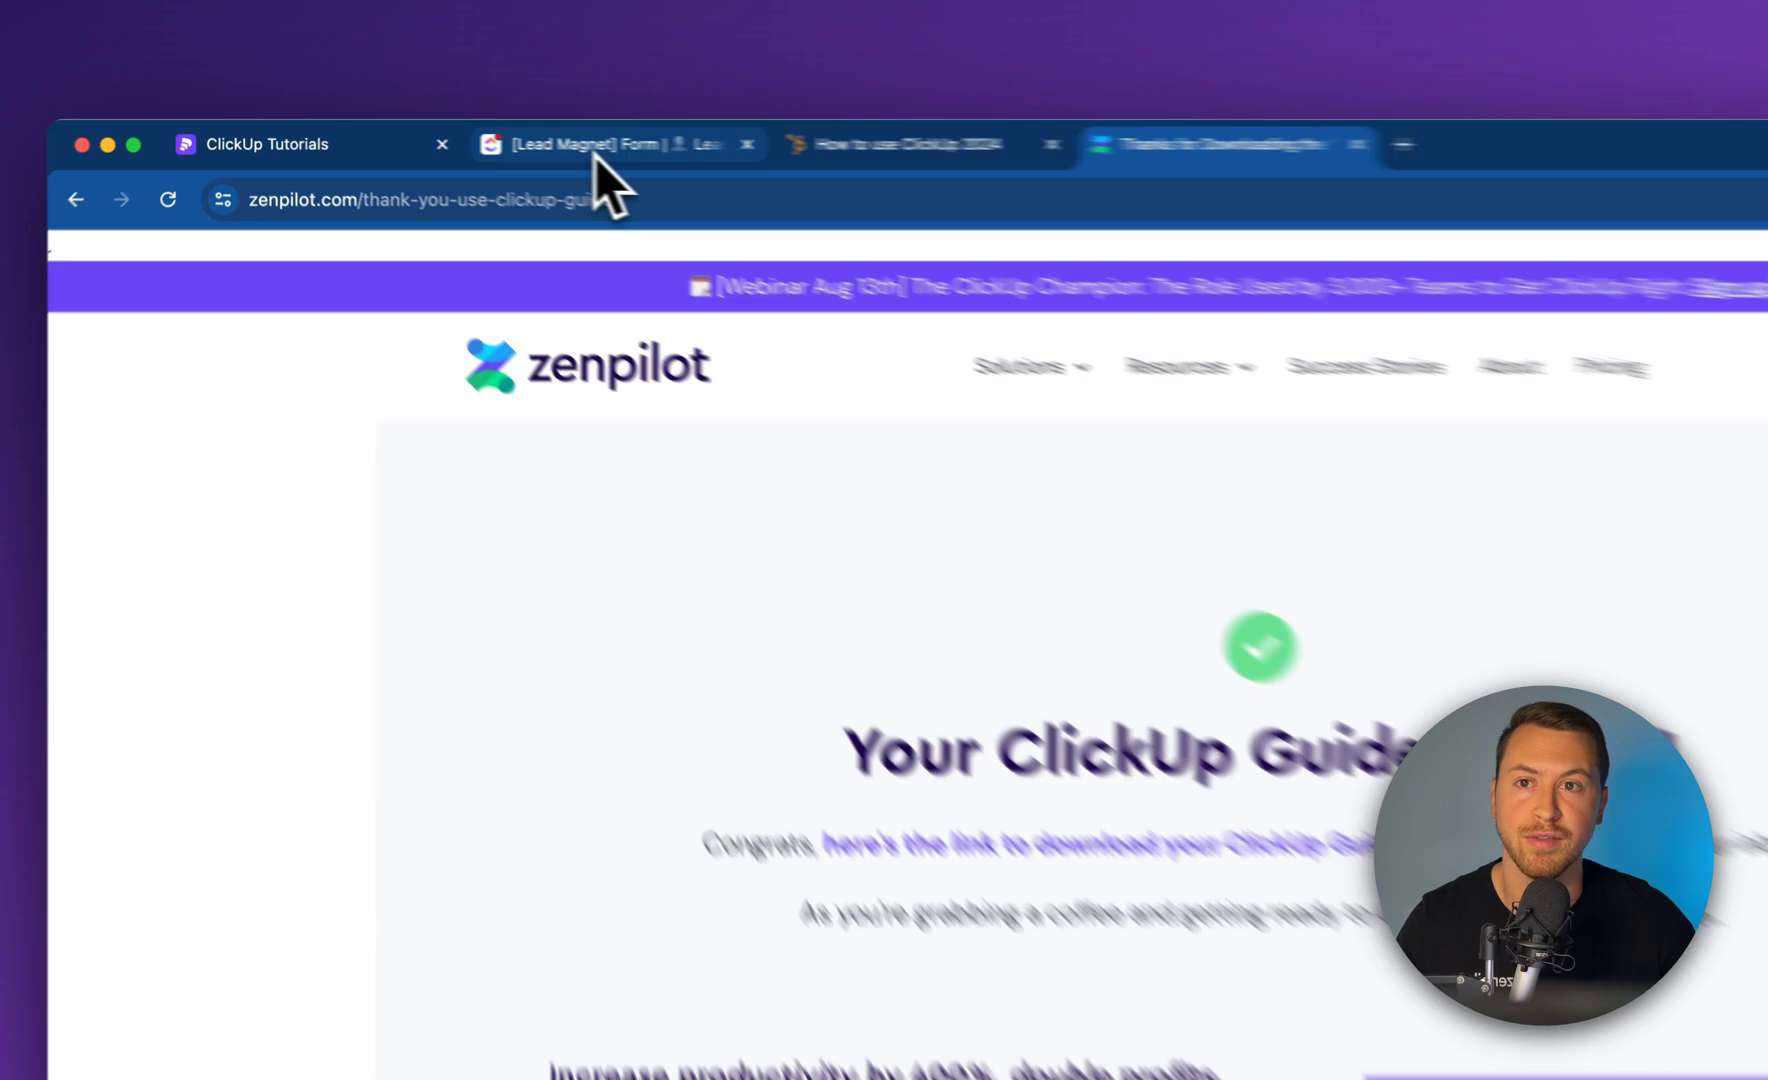
{"action": "left_click", "coordinate": [595, 157]}
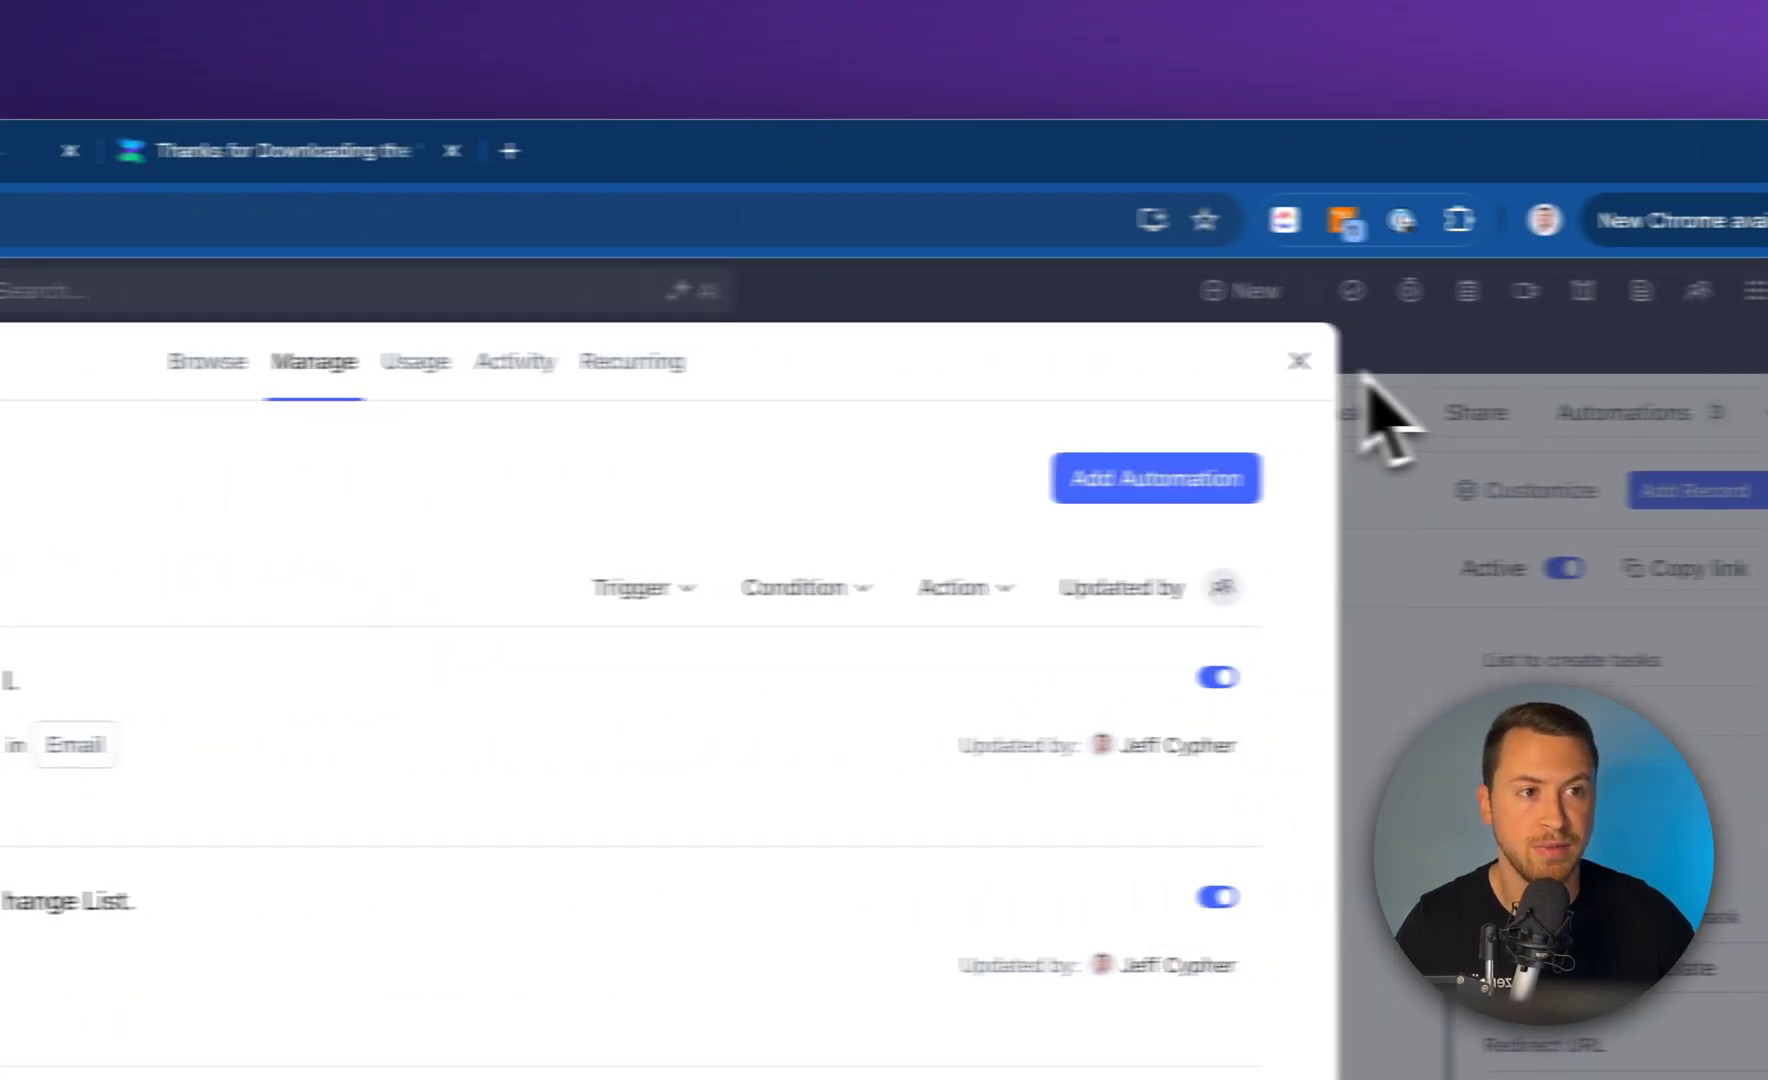
Leave the automations overview and open the new lead's record from the Leads by Content list
{"action": "left_click", "coordinate": [1381, 414]}
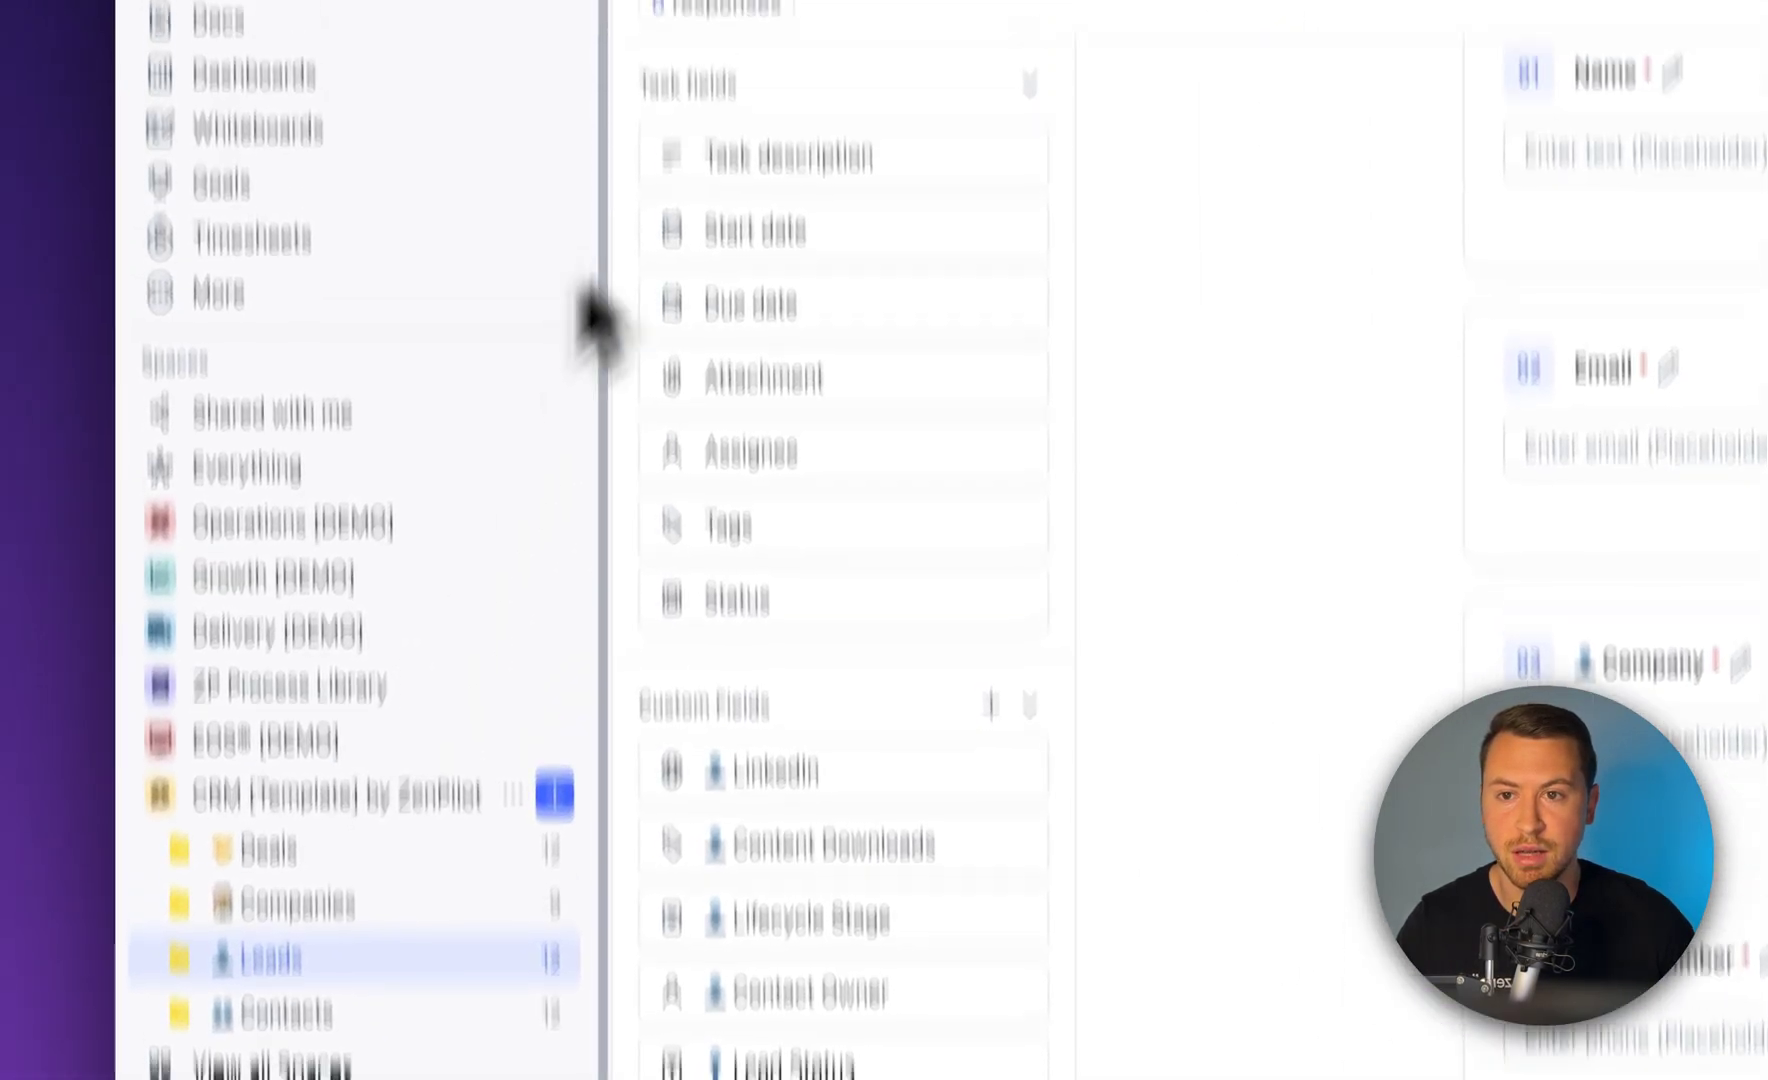
{"action": "left_click", "coordinate": [770, 274]}
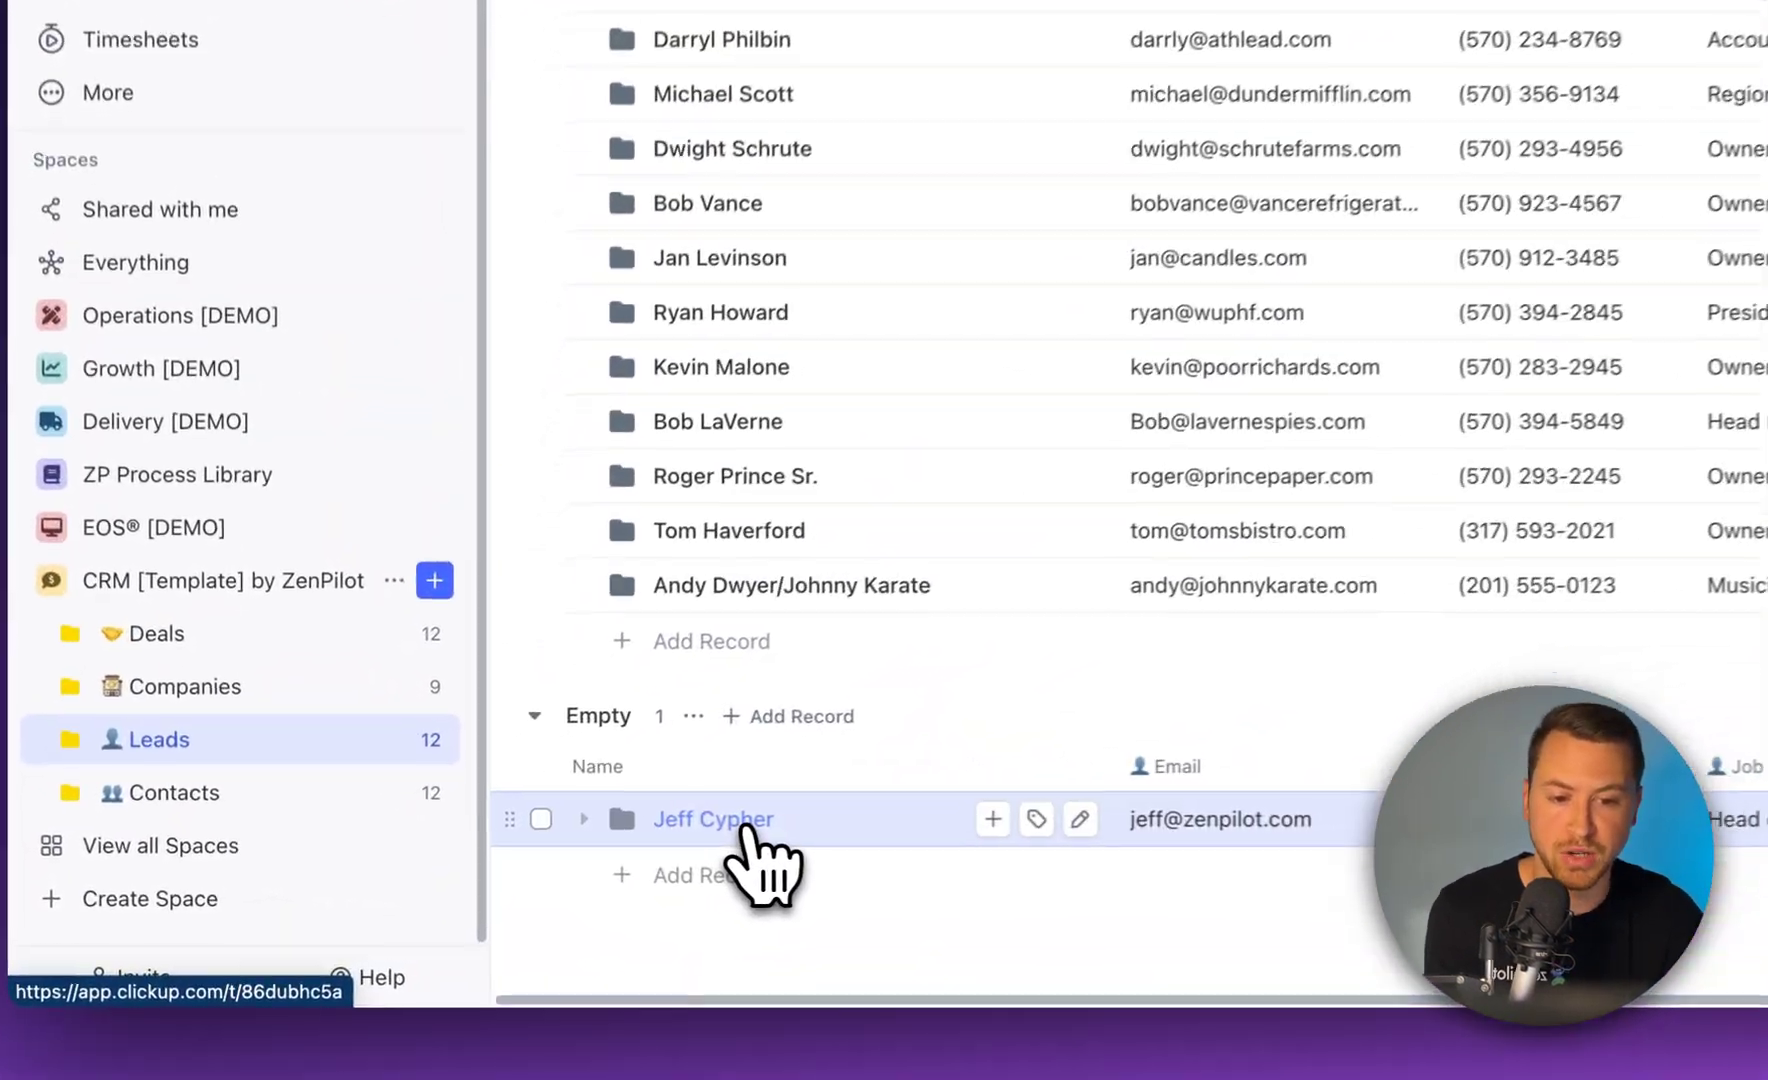
{"action": "left_click", "coordinate": [490, 866]}
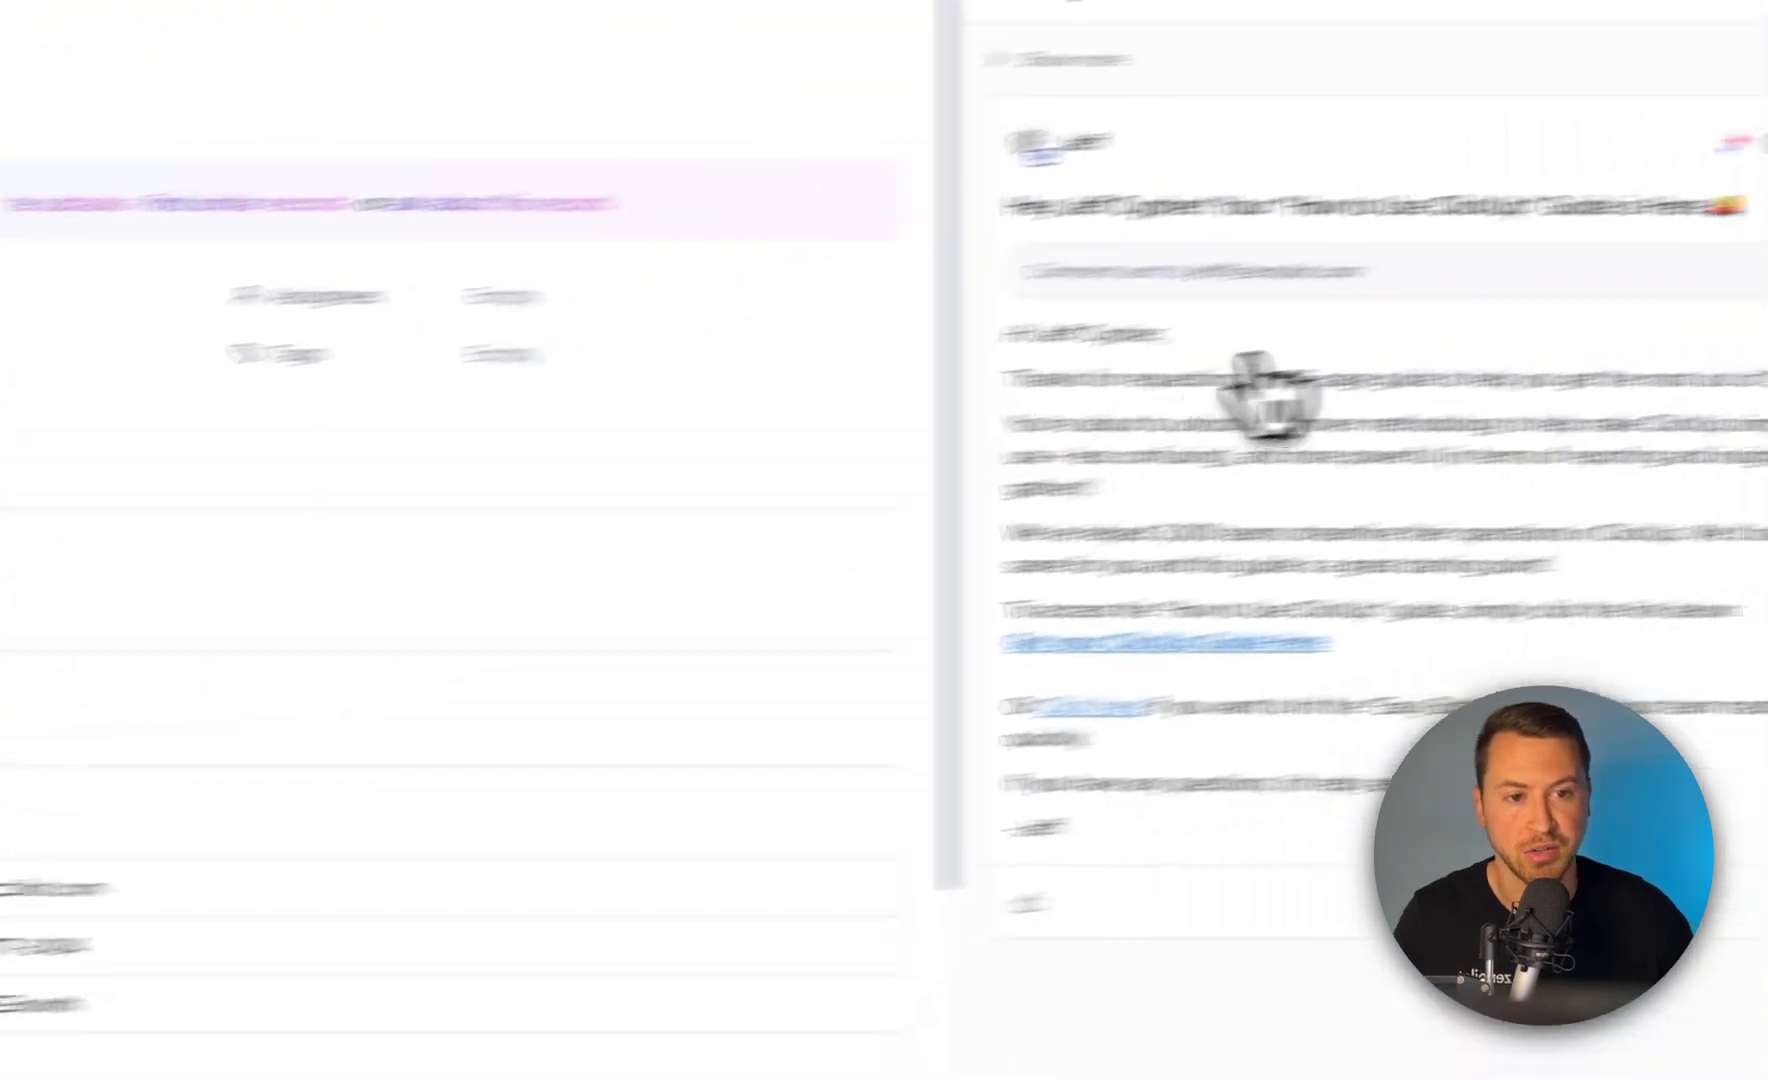
Check the sent guide email's subject line in the lead's Activity, then close the record
{"action": "left_click_drag", "start_coordinate": [686, 404], "coordinate": [940, 390]}
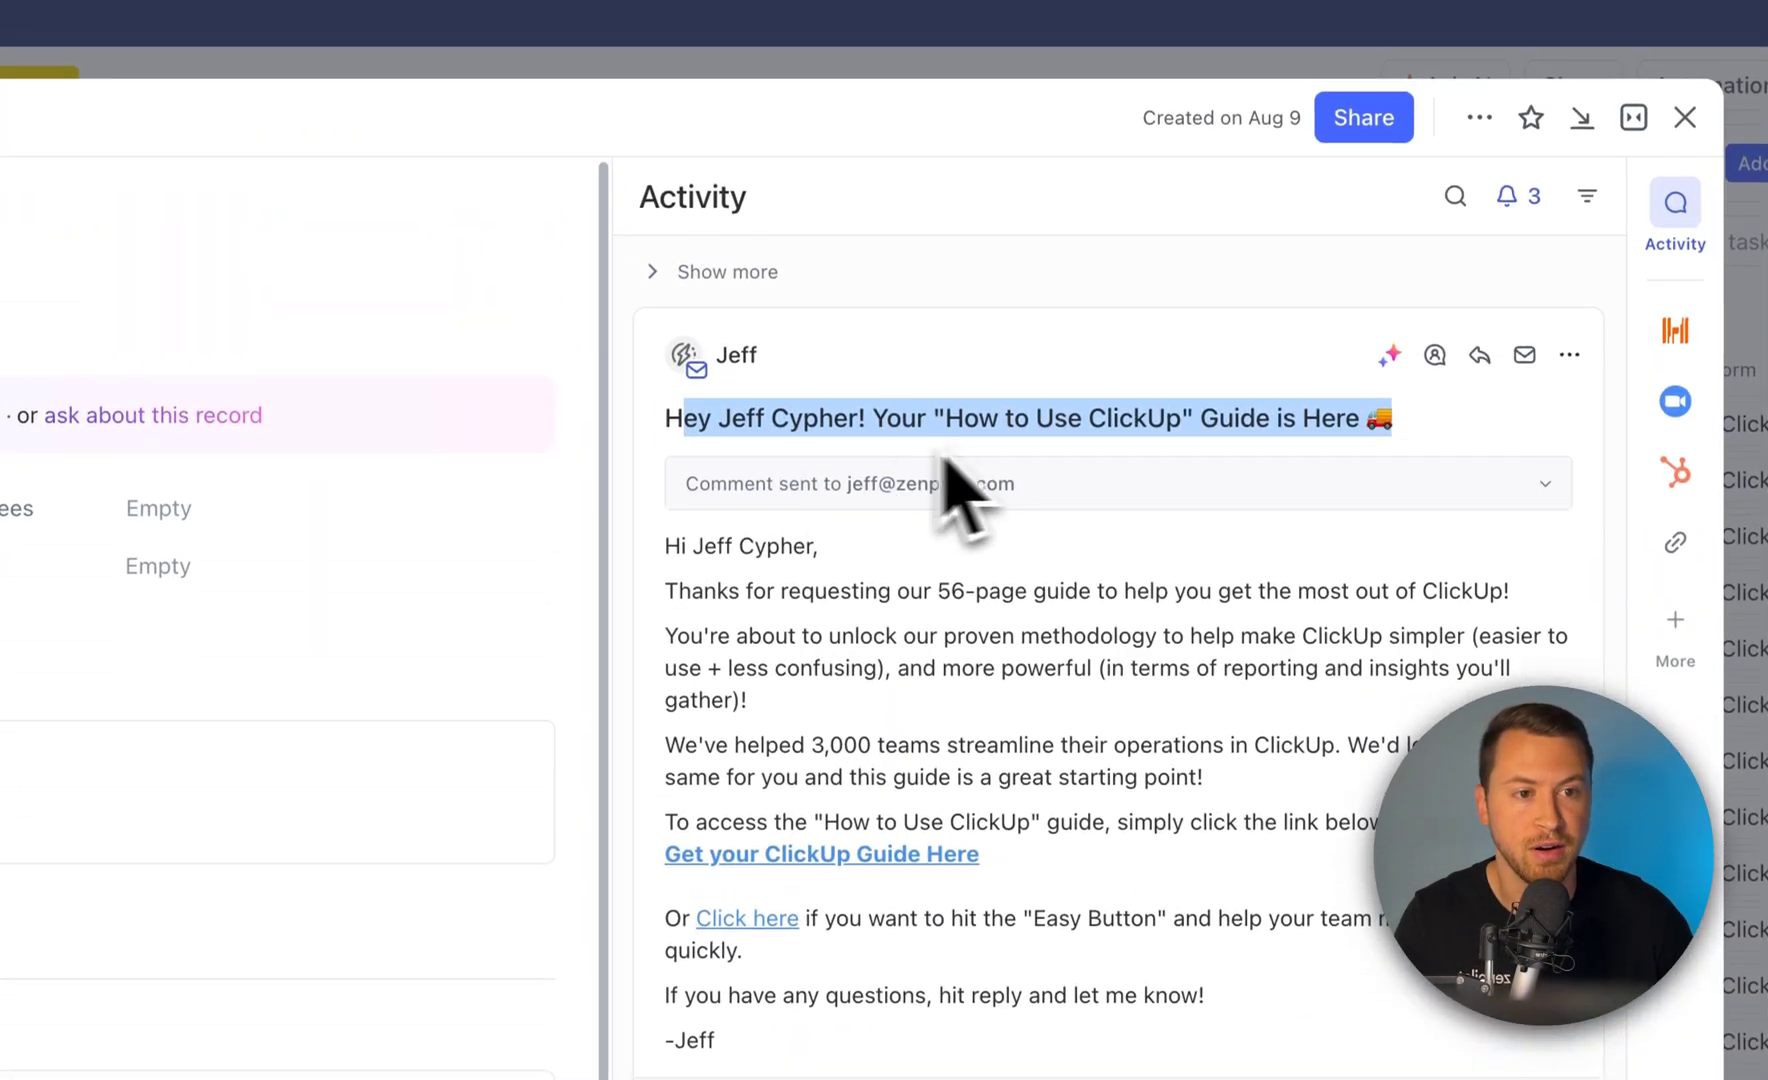
{"action": "triple_click", "coordinate": [1128, 392]}
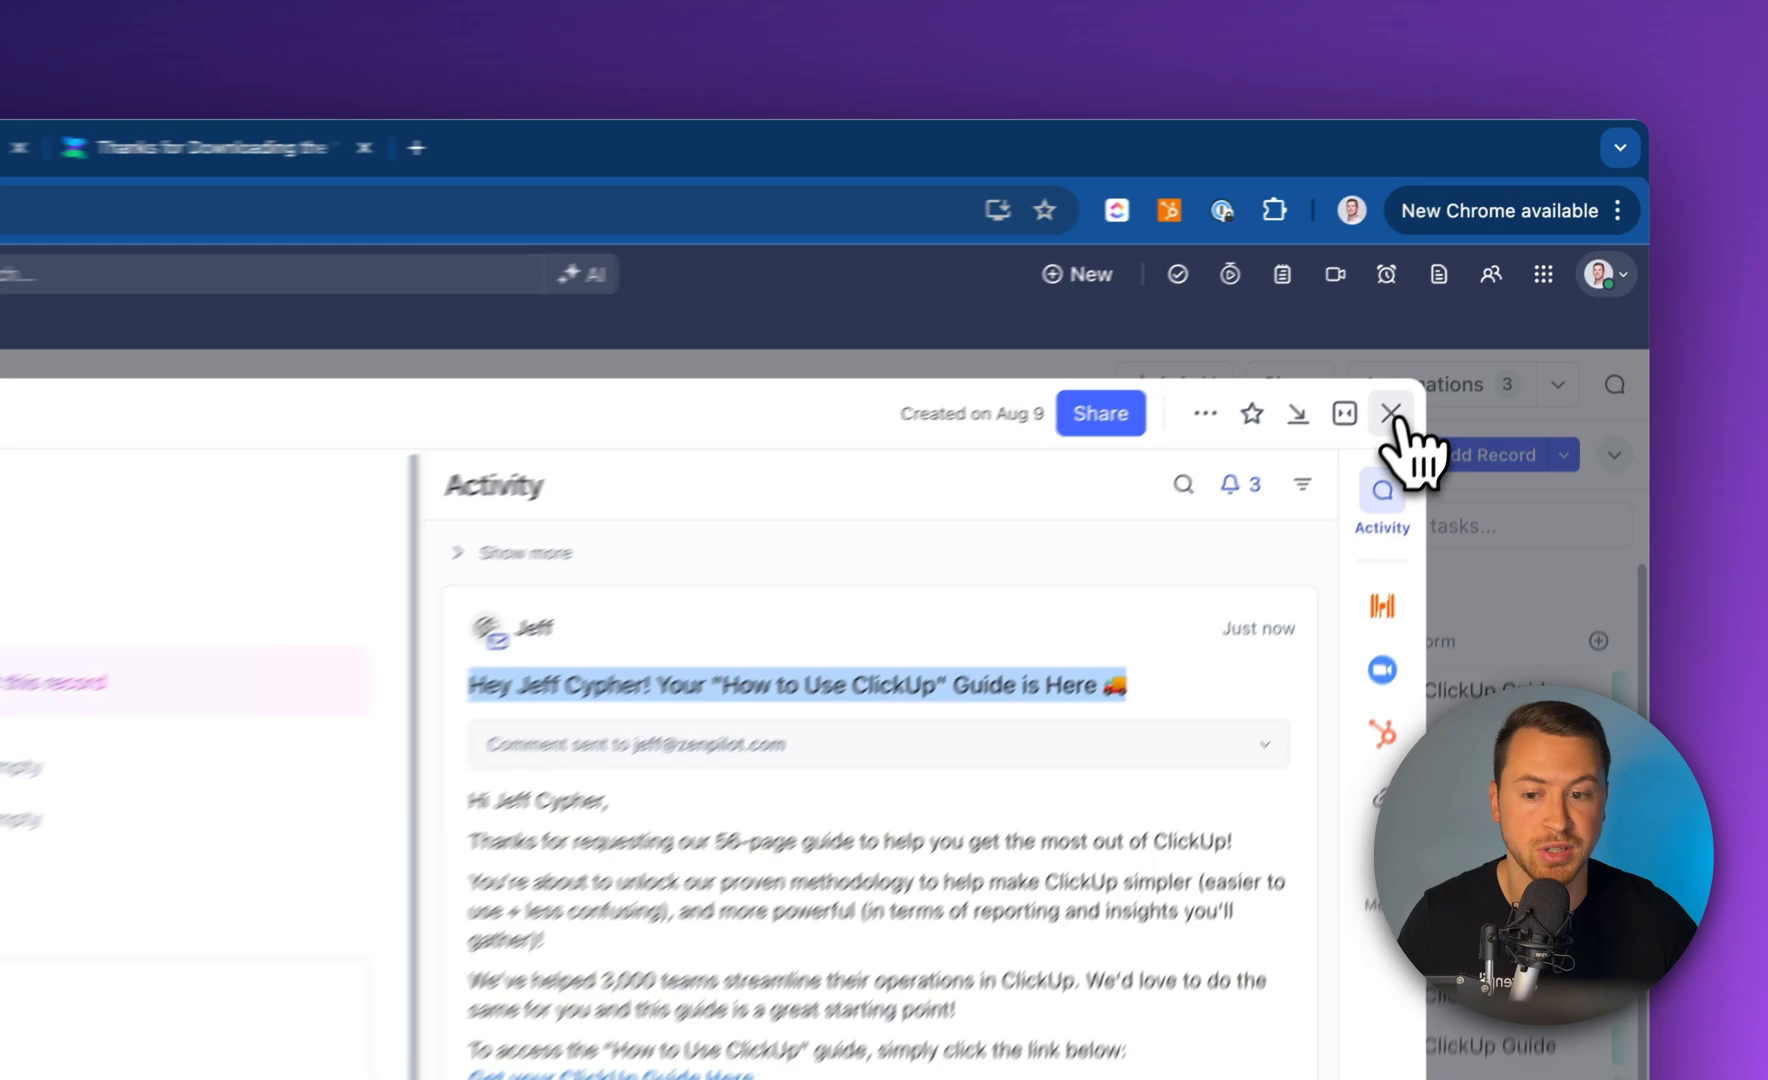
{"action": "left_click", "coordinate": [1507, 283]}
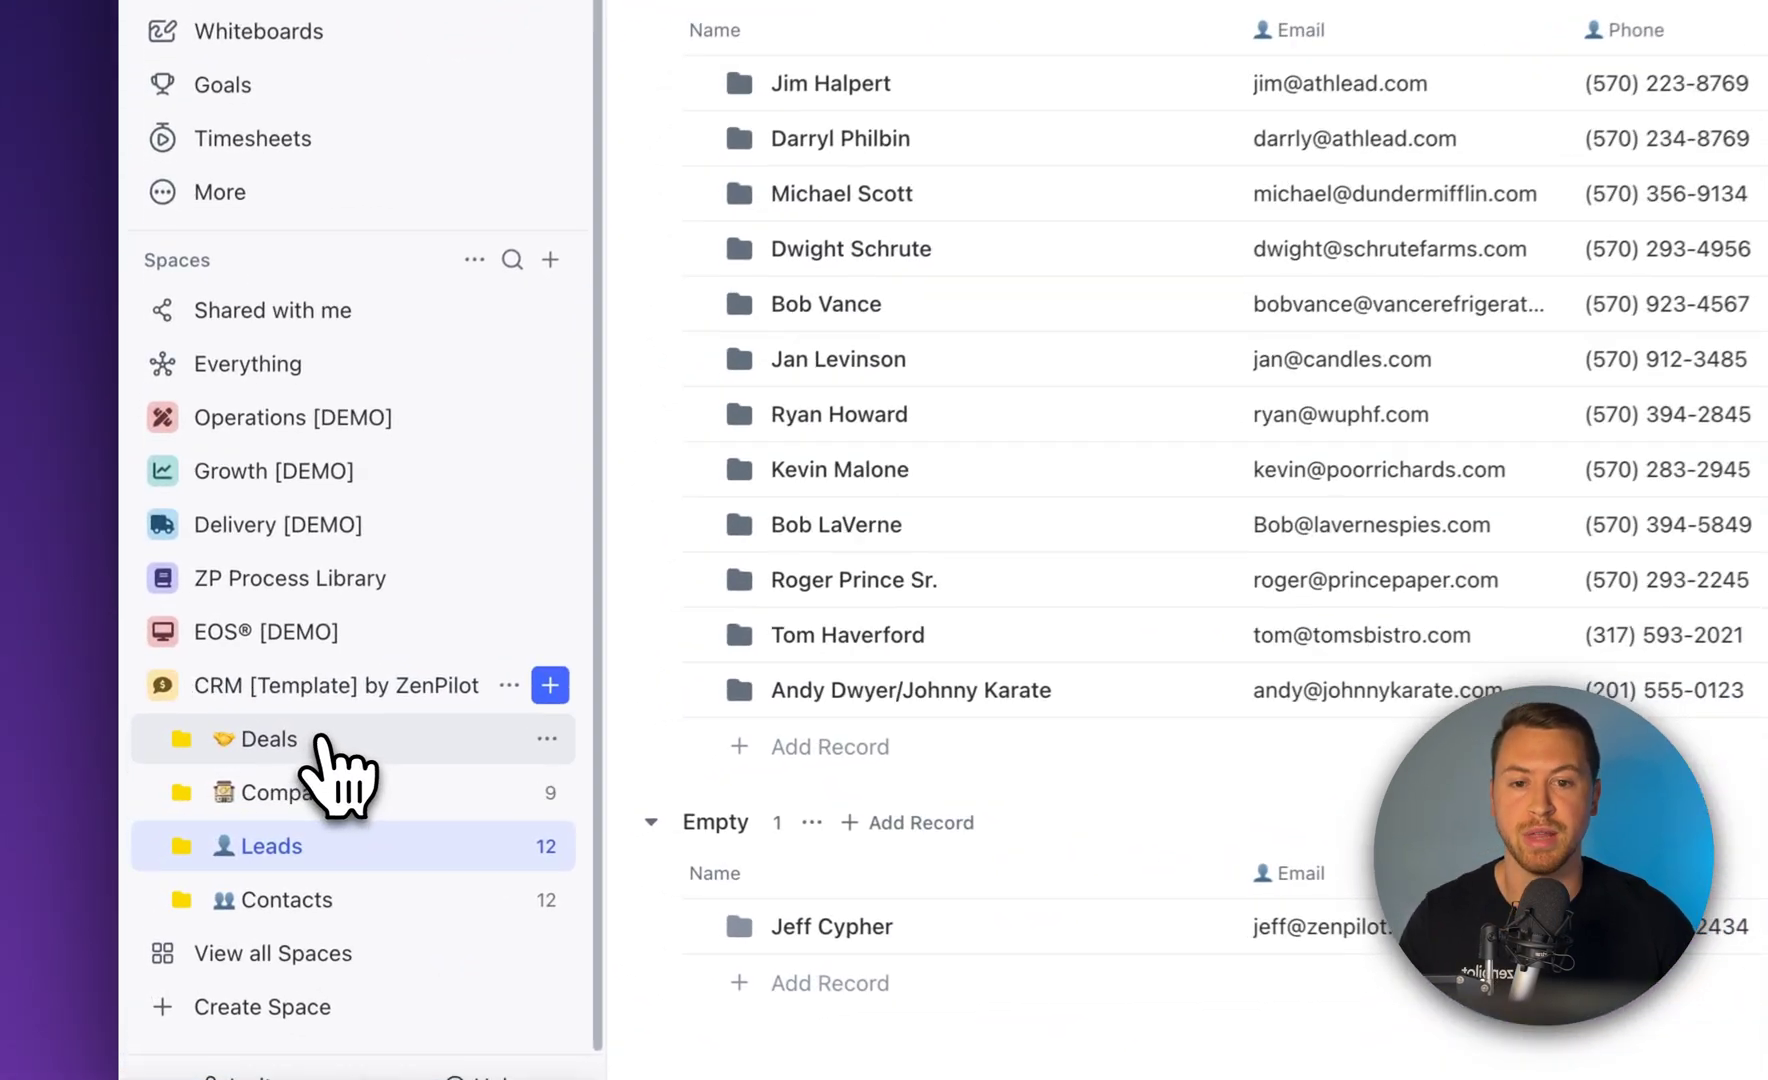
Open the Dunder Mifflin - ABM Retainer deal's comments, then view the How to use ClickUp 2024 PDF
{"action": "left_click", "coordinate": [233, 765]}
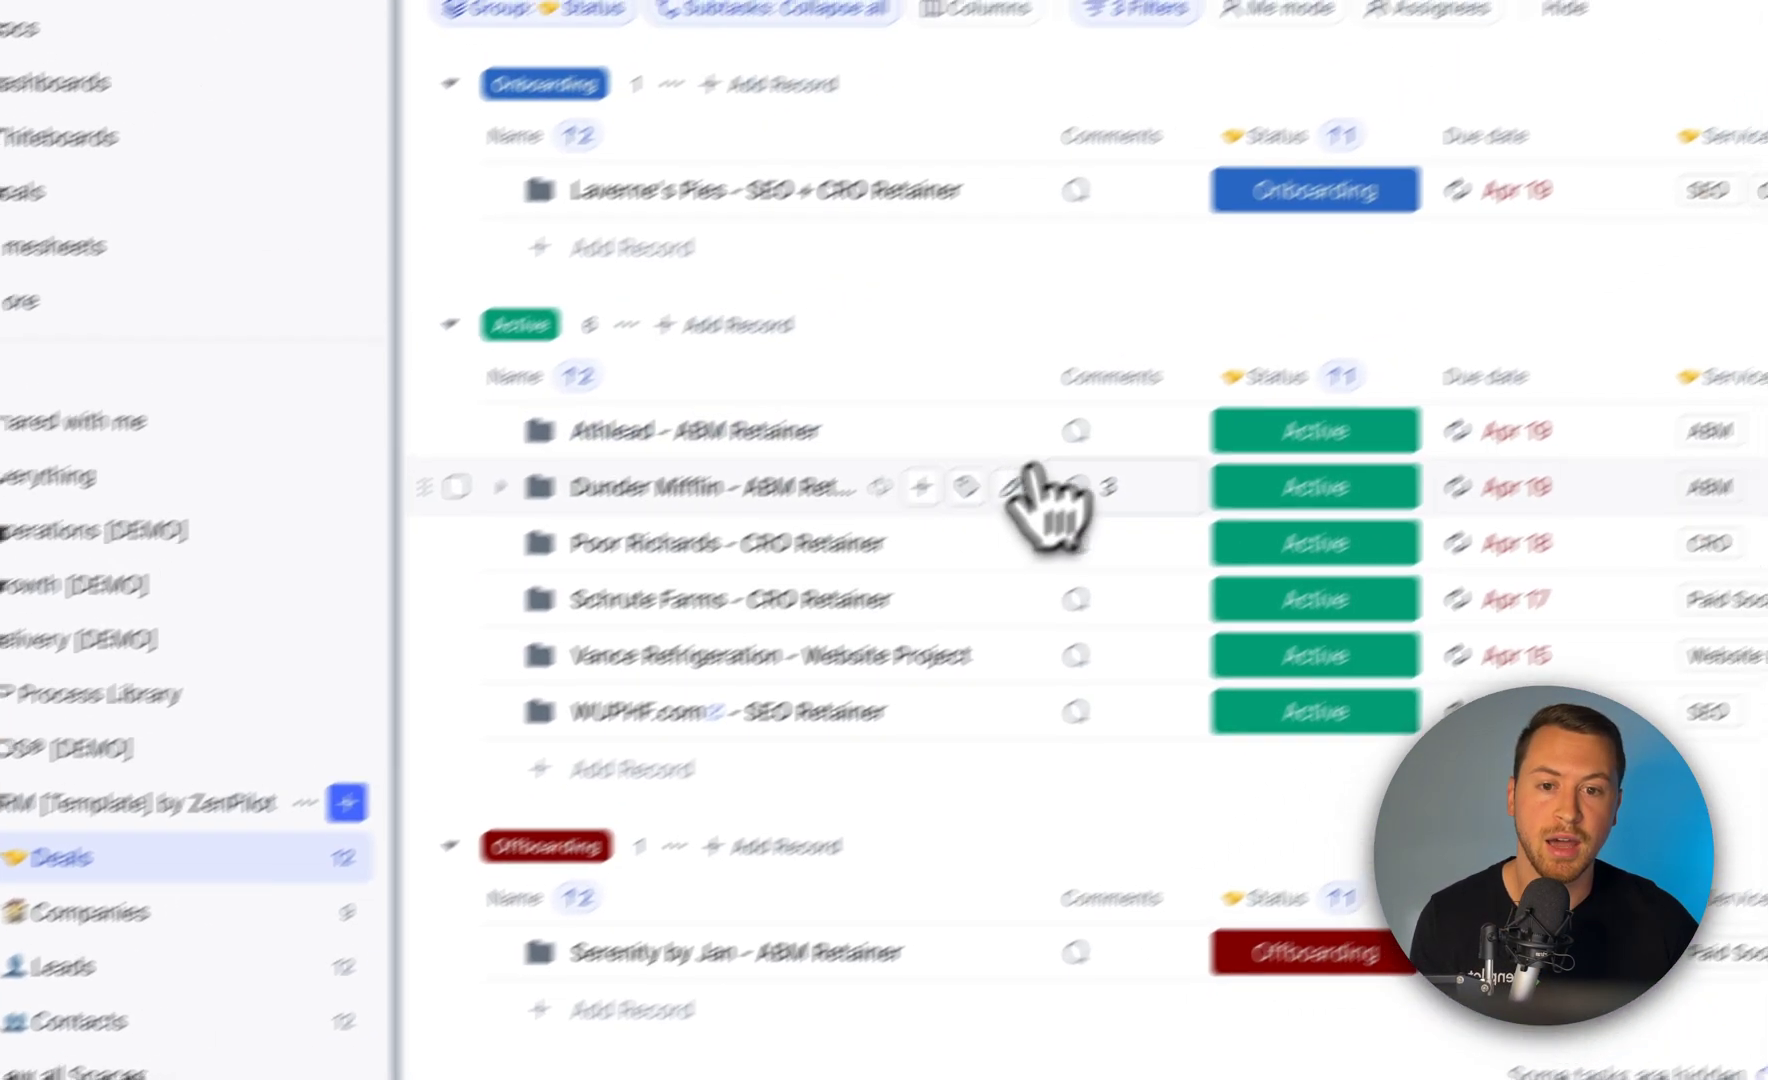
{"action": "left_click", "coordinate": [1287, 367]}
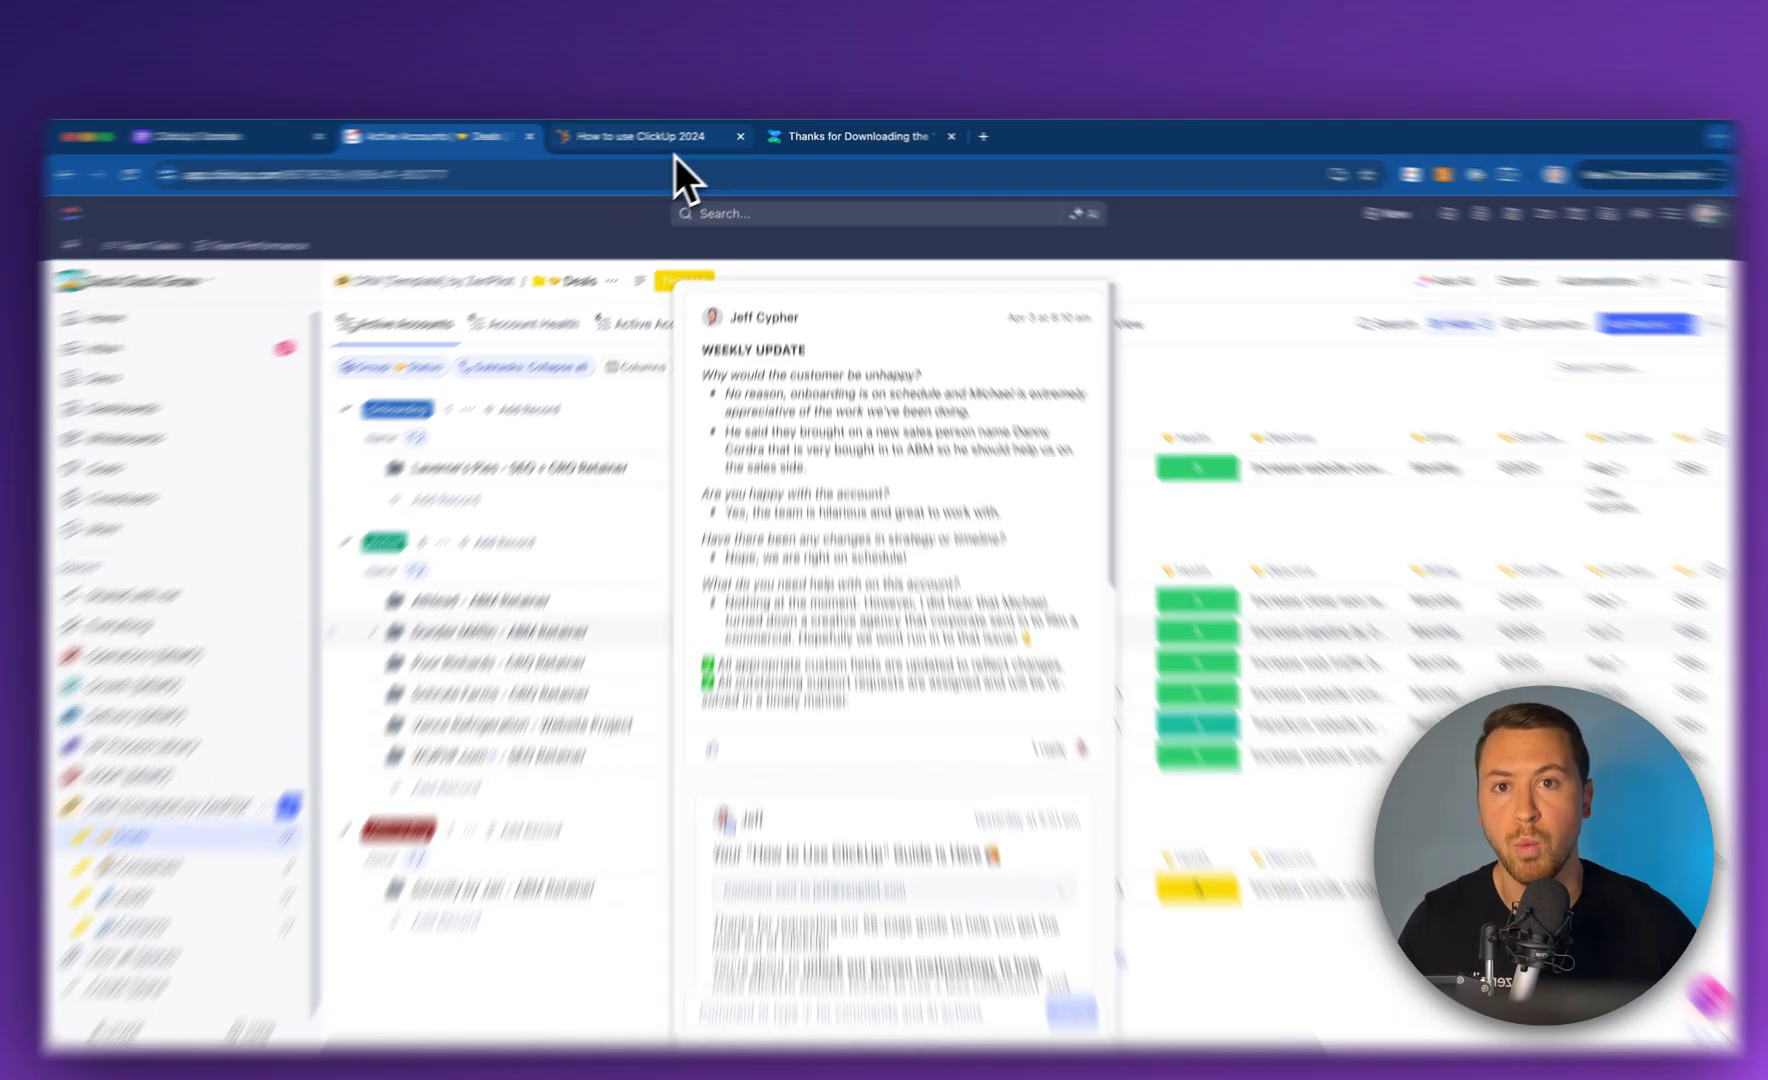
{"action": "left_click", "coordinate": [673, 146]}
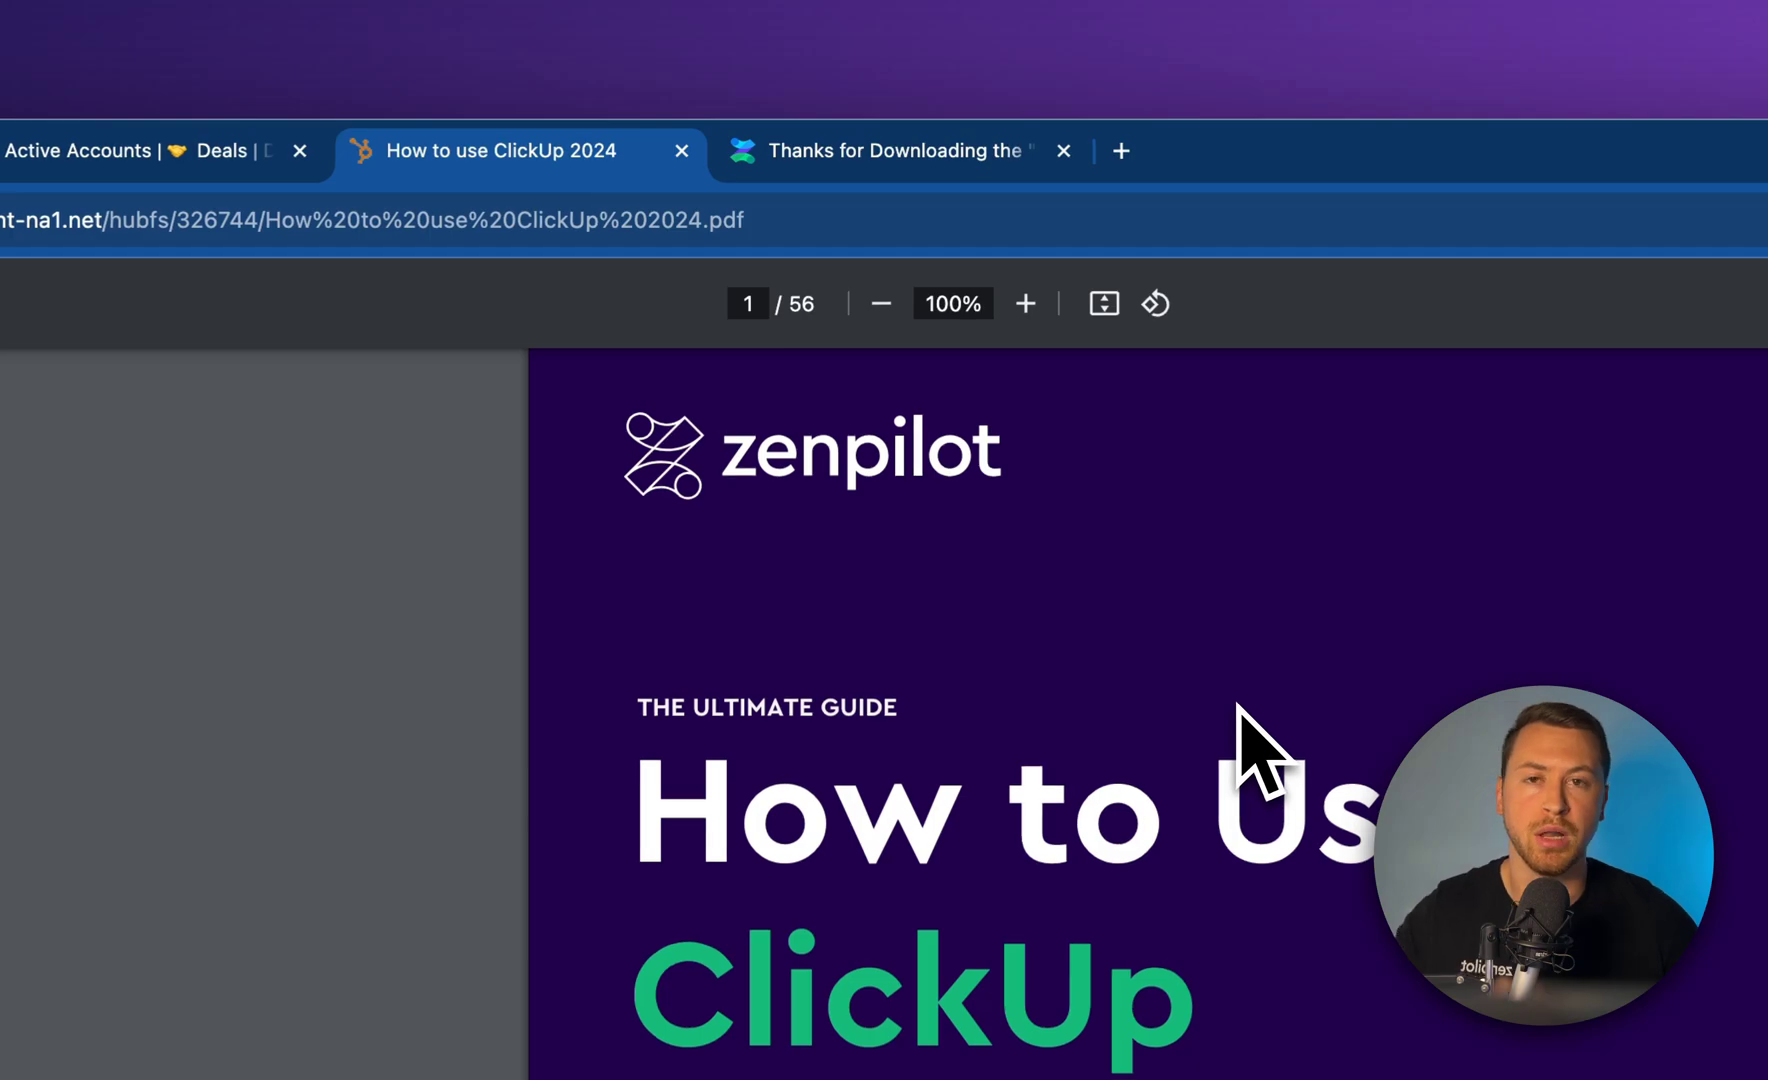
Scroll the PDF's opening pages, glance at the Active Accounts deals view, and return to the guide
{"action": "scroll", "coordinate": [1240, 705], "scroll_direction": "down", "scroll_amount": 15}
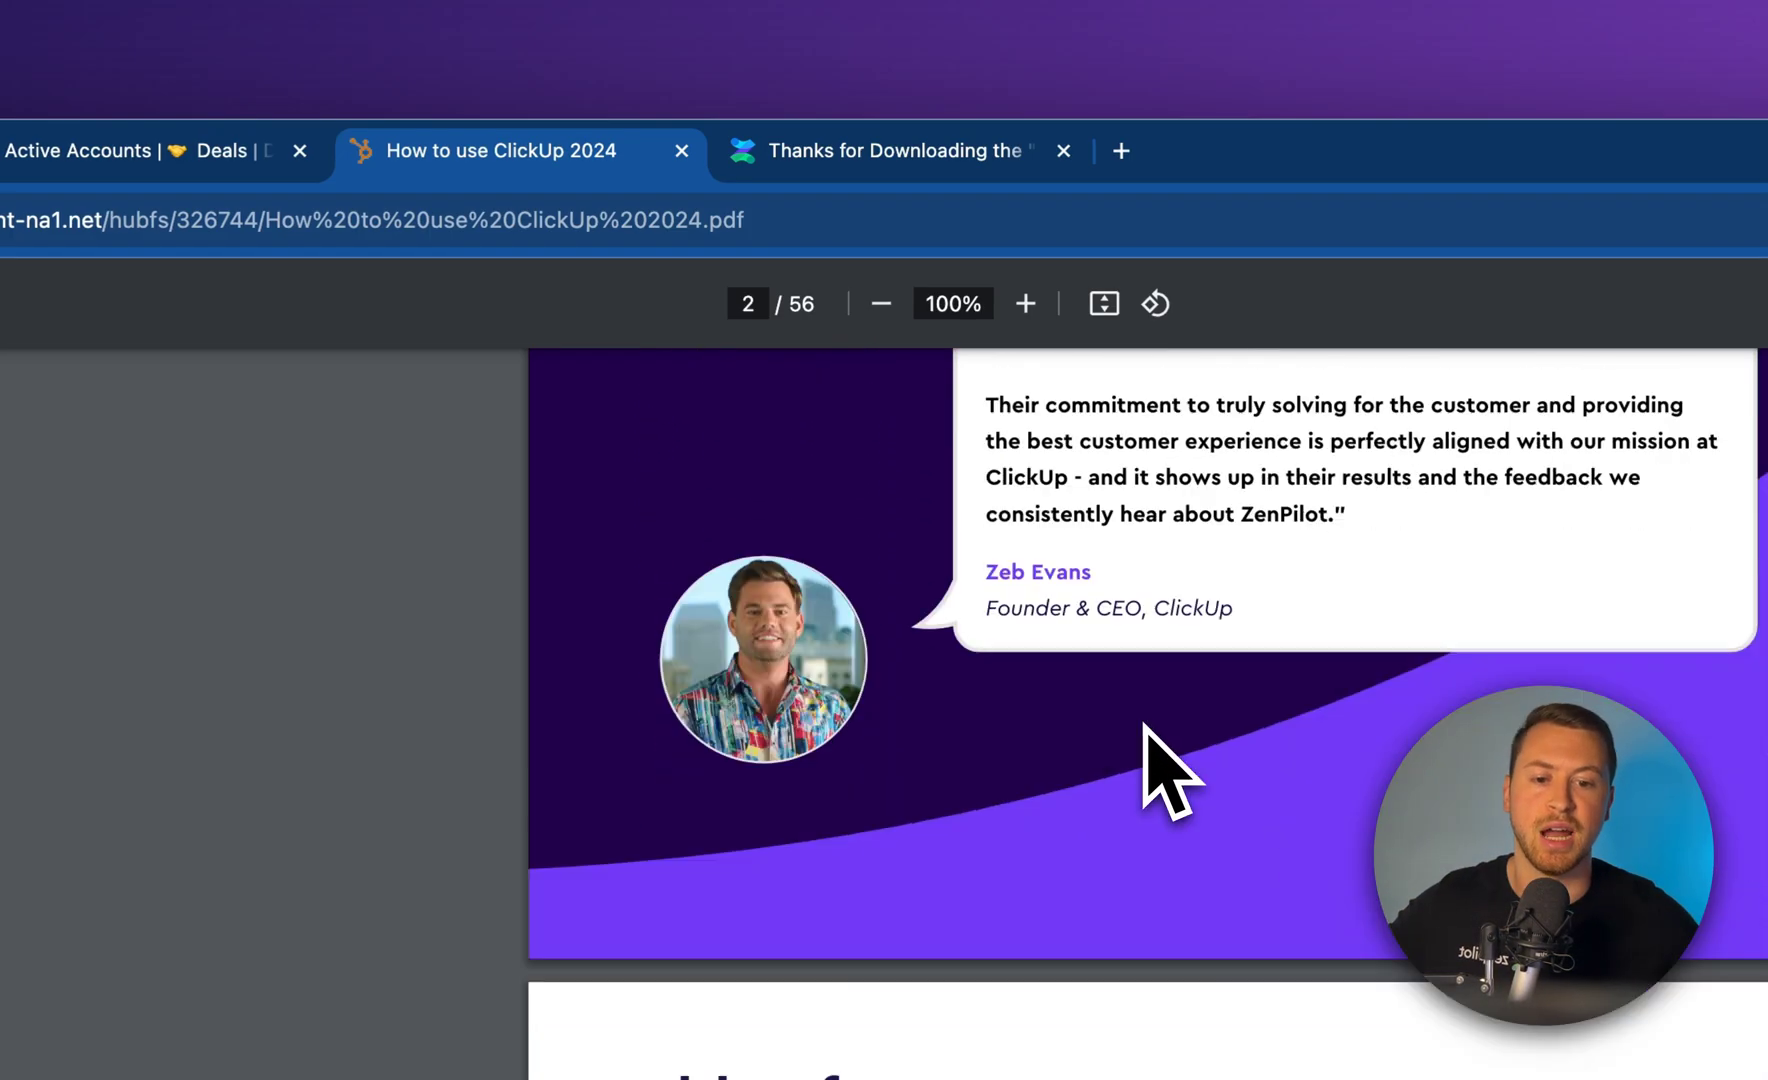
{"action": "scroll", "coordinate": [1144, 726], "scroll_direction": "down", "scroll_amount": 3}
{"action": "left_click", "coordinate": [165, 152]}
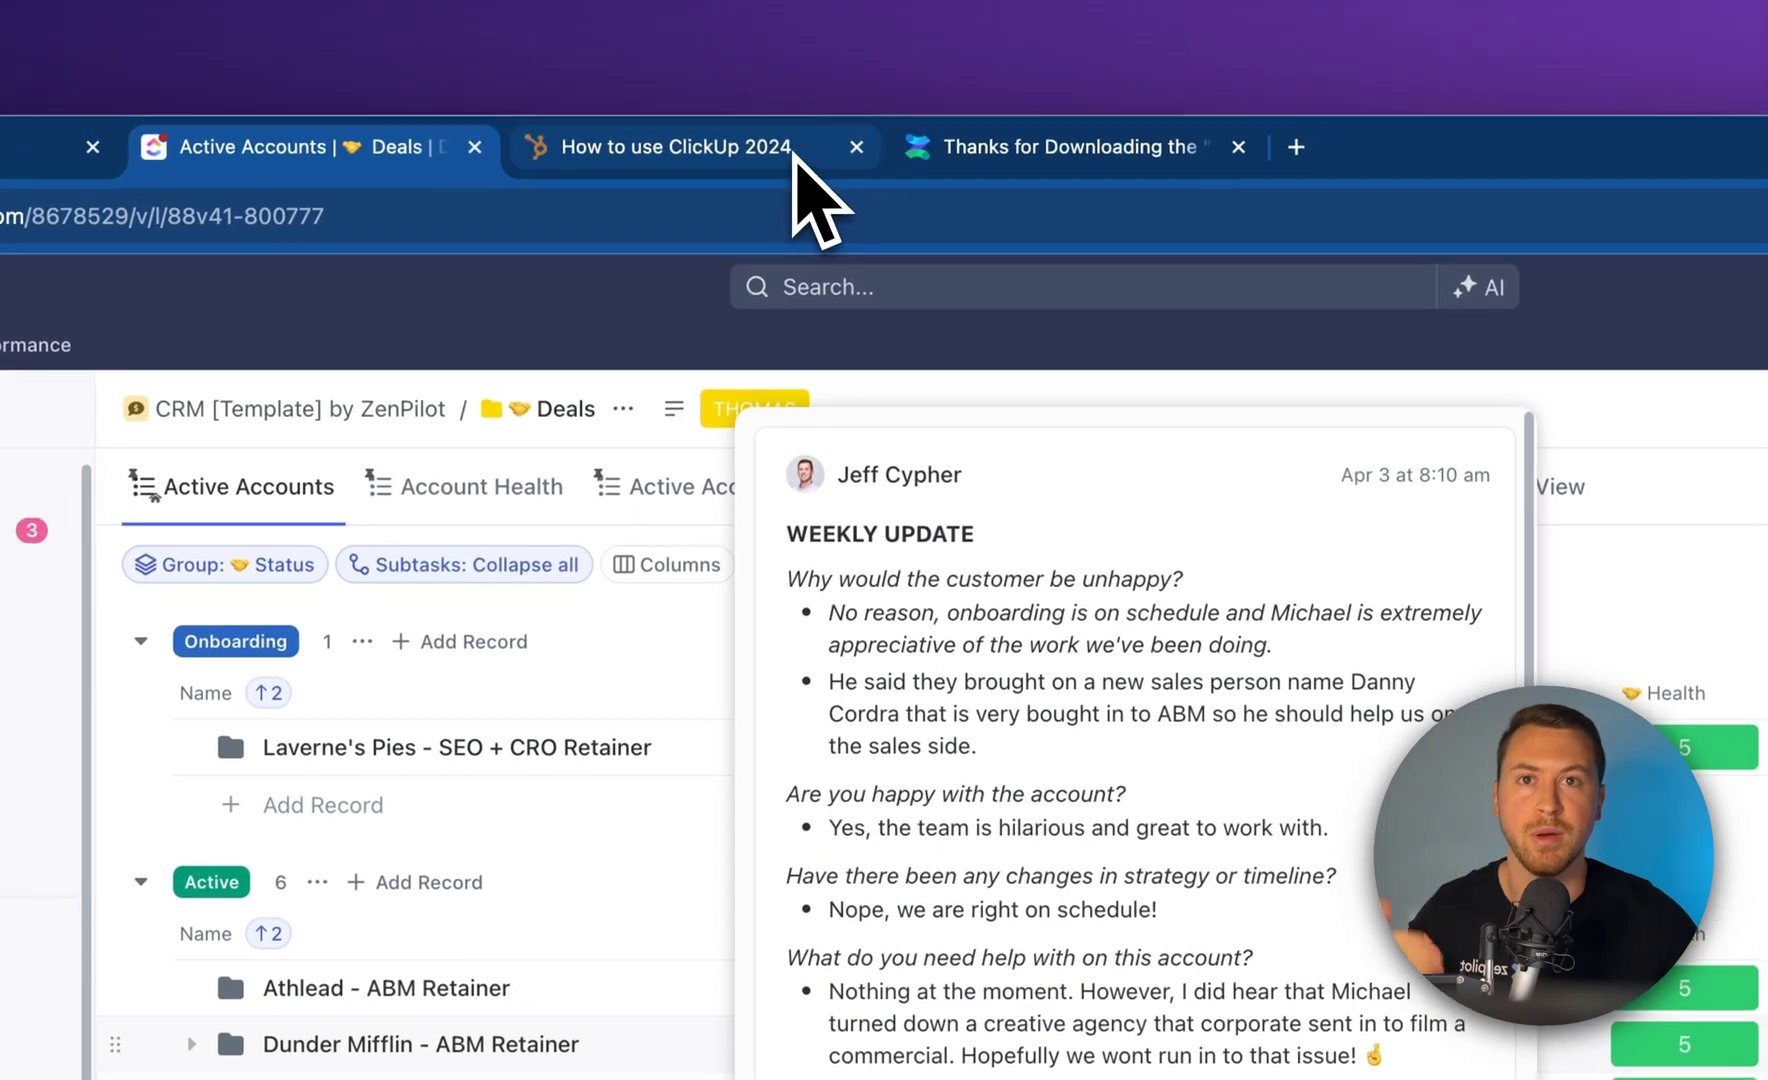
{"action": "left_click", "coordinate": [843, 128]}
Scroll the How to use ClickUp 2024 guide through to page 25, then return to Active Accounts deals
{"action": "scroll", "coordinate": [1165, 703], "scroll_direction": "down", "scroll_amount": 7}
{"action": "scroll", "coordinate": [1012, 650], "scroll_direction": "down", "scroll_amount": 10}
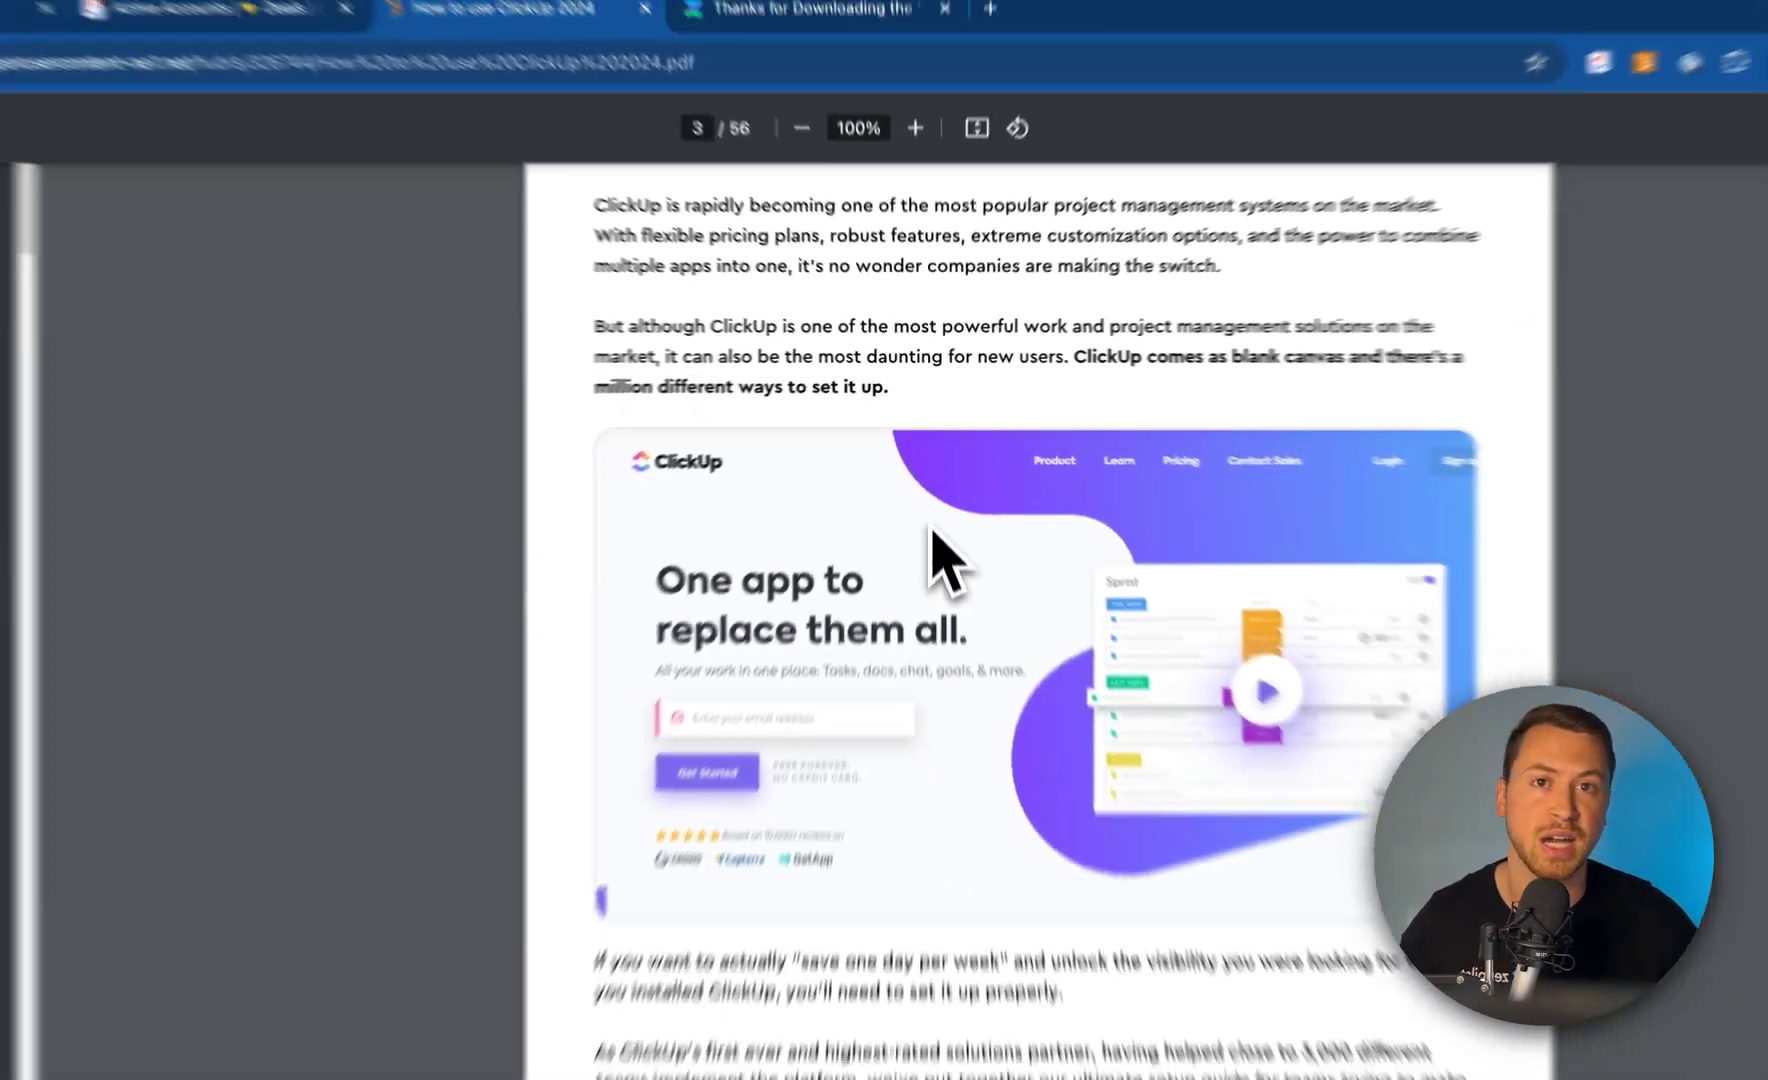
{"action": "scroll", "coordinate": [945, 560], "scroll_direction": "down", "scroll_amount": 15}
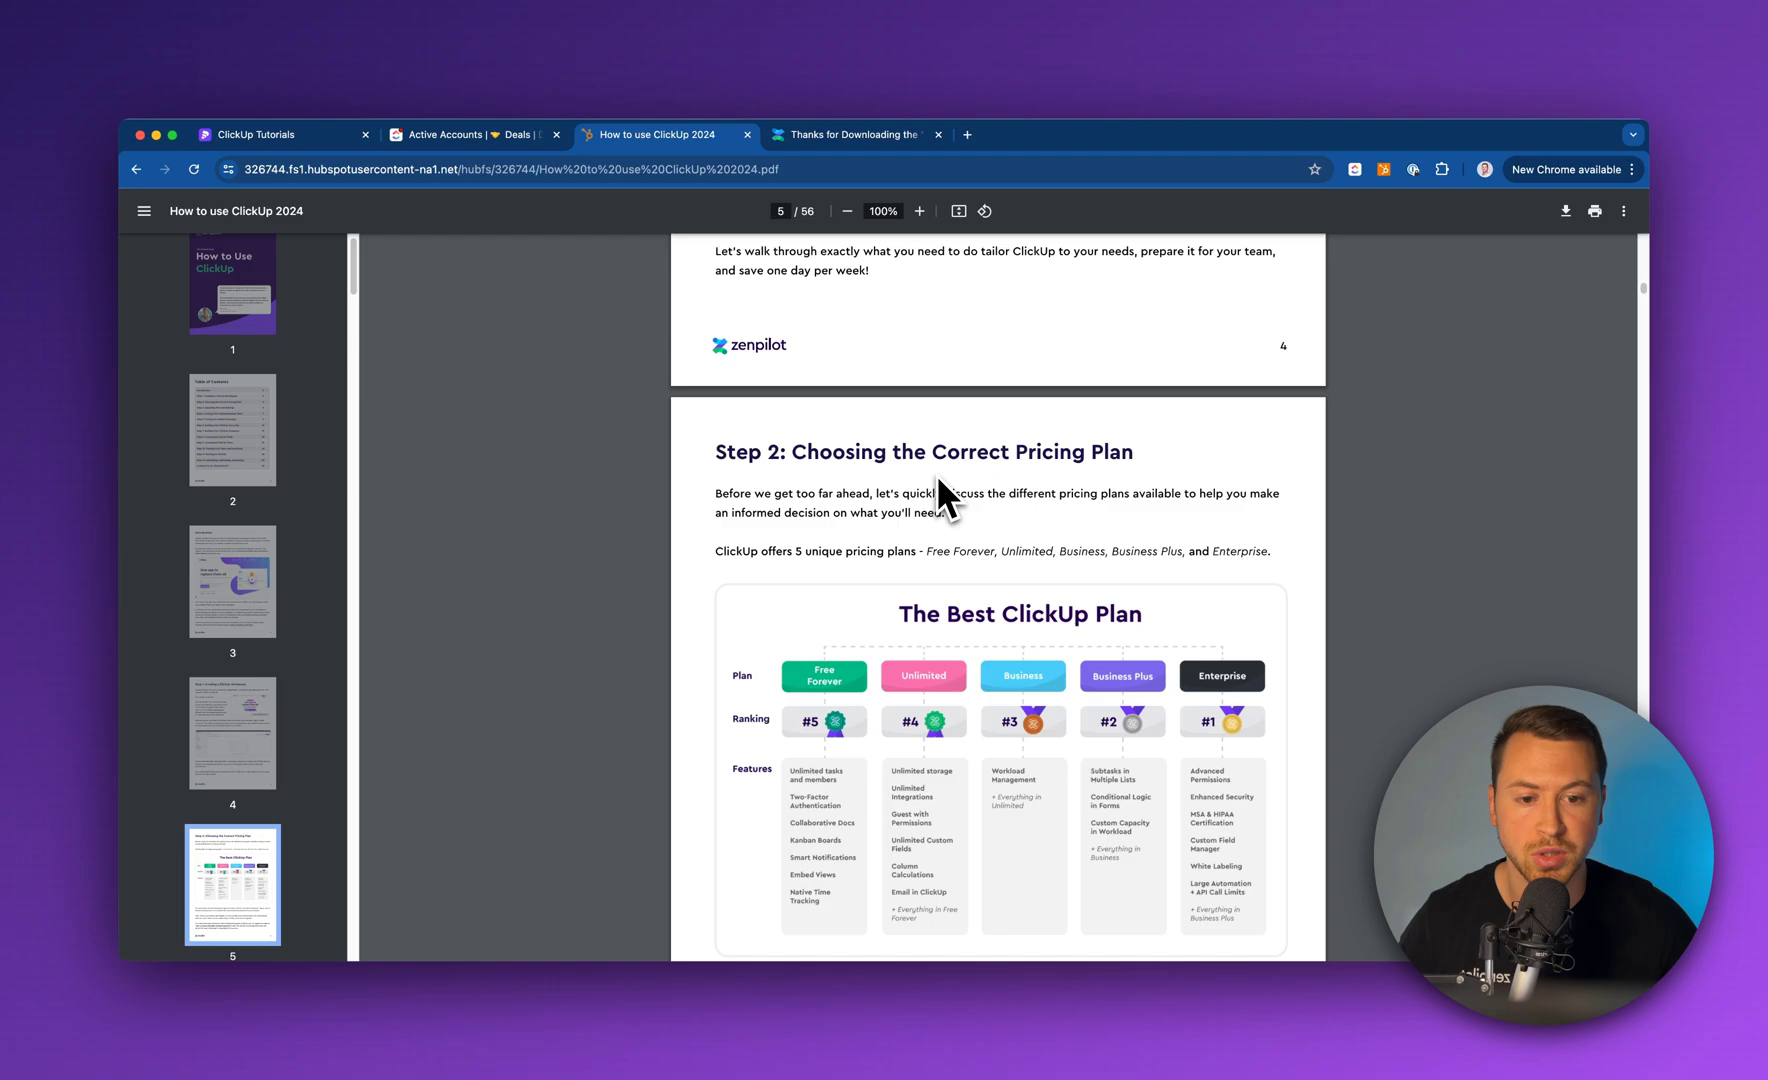
{"action": "scroll", "coordinate": [938, 478], "scroll_direction": "down", "scroll_amount": 15}
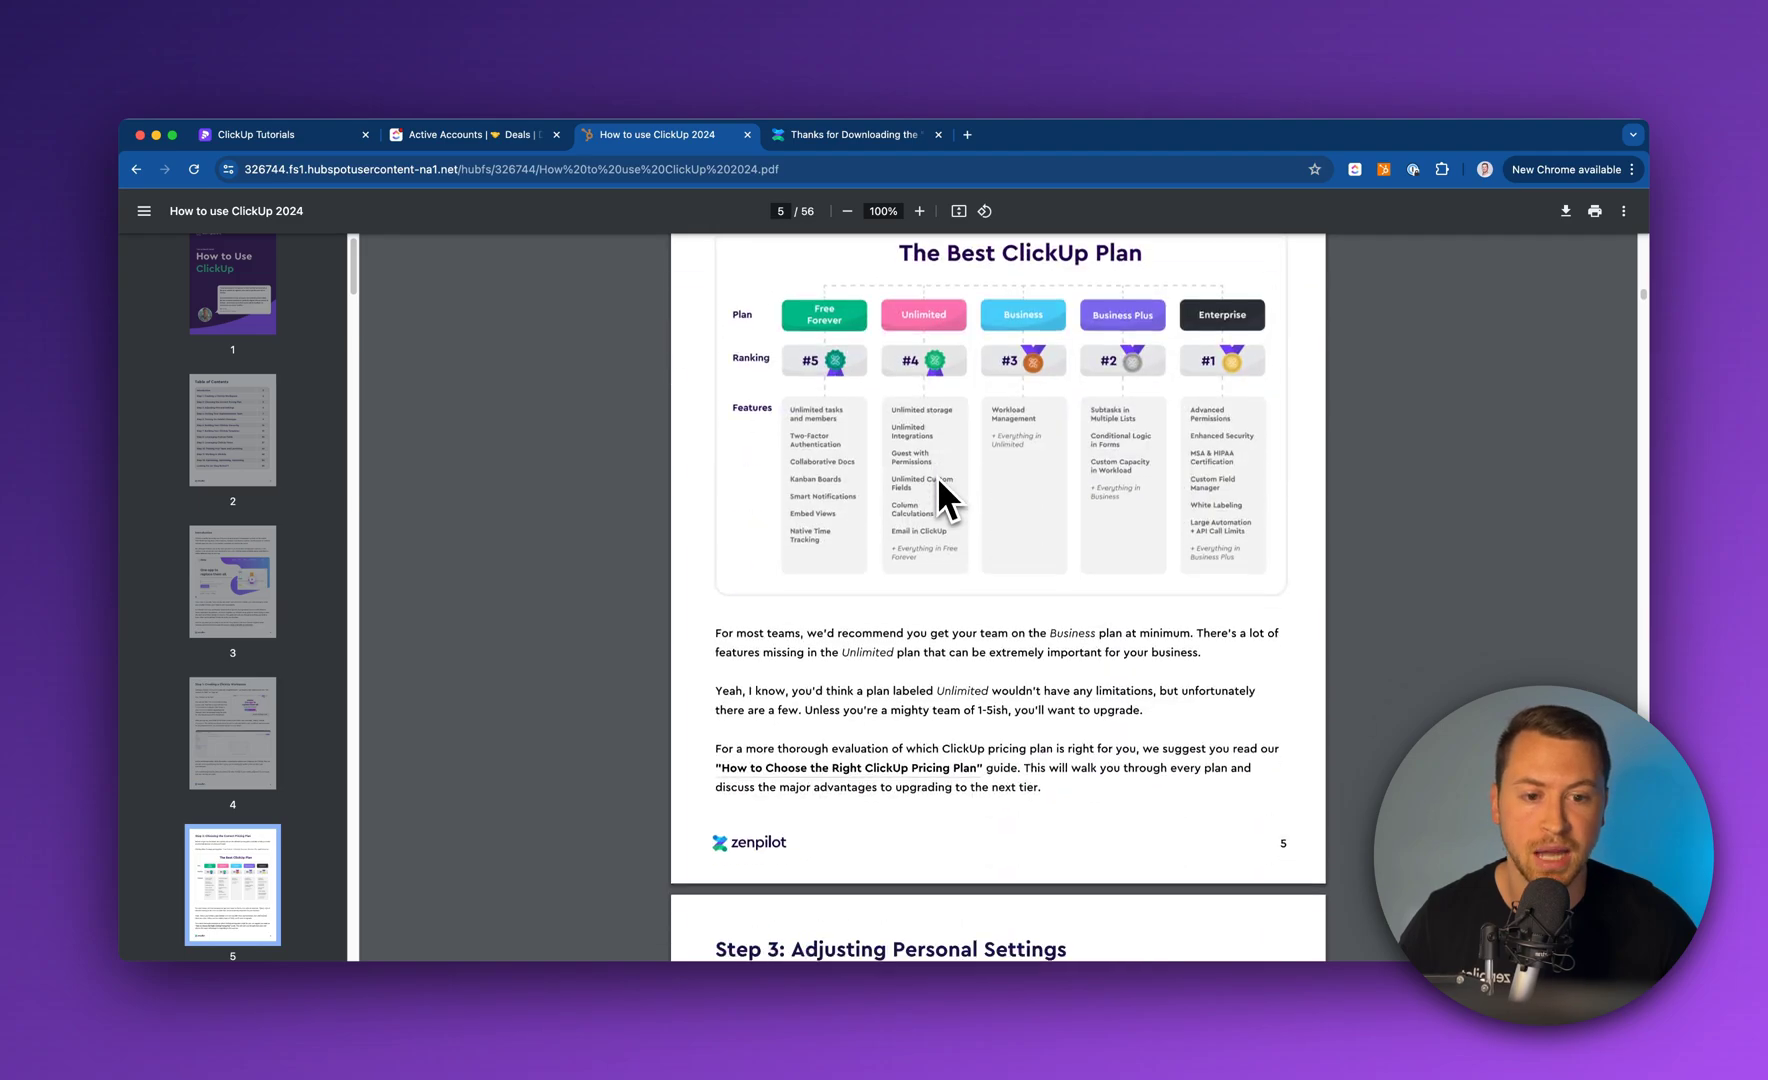
{"action": "scroll", "coordinate": [938, 497], "scroll_direction": "down", "scroll_amount": 15}
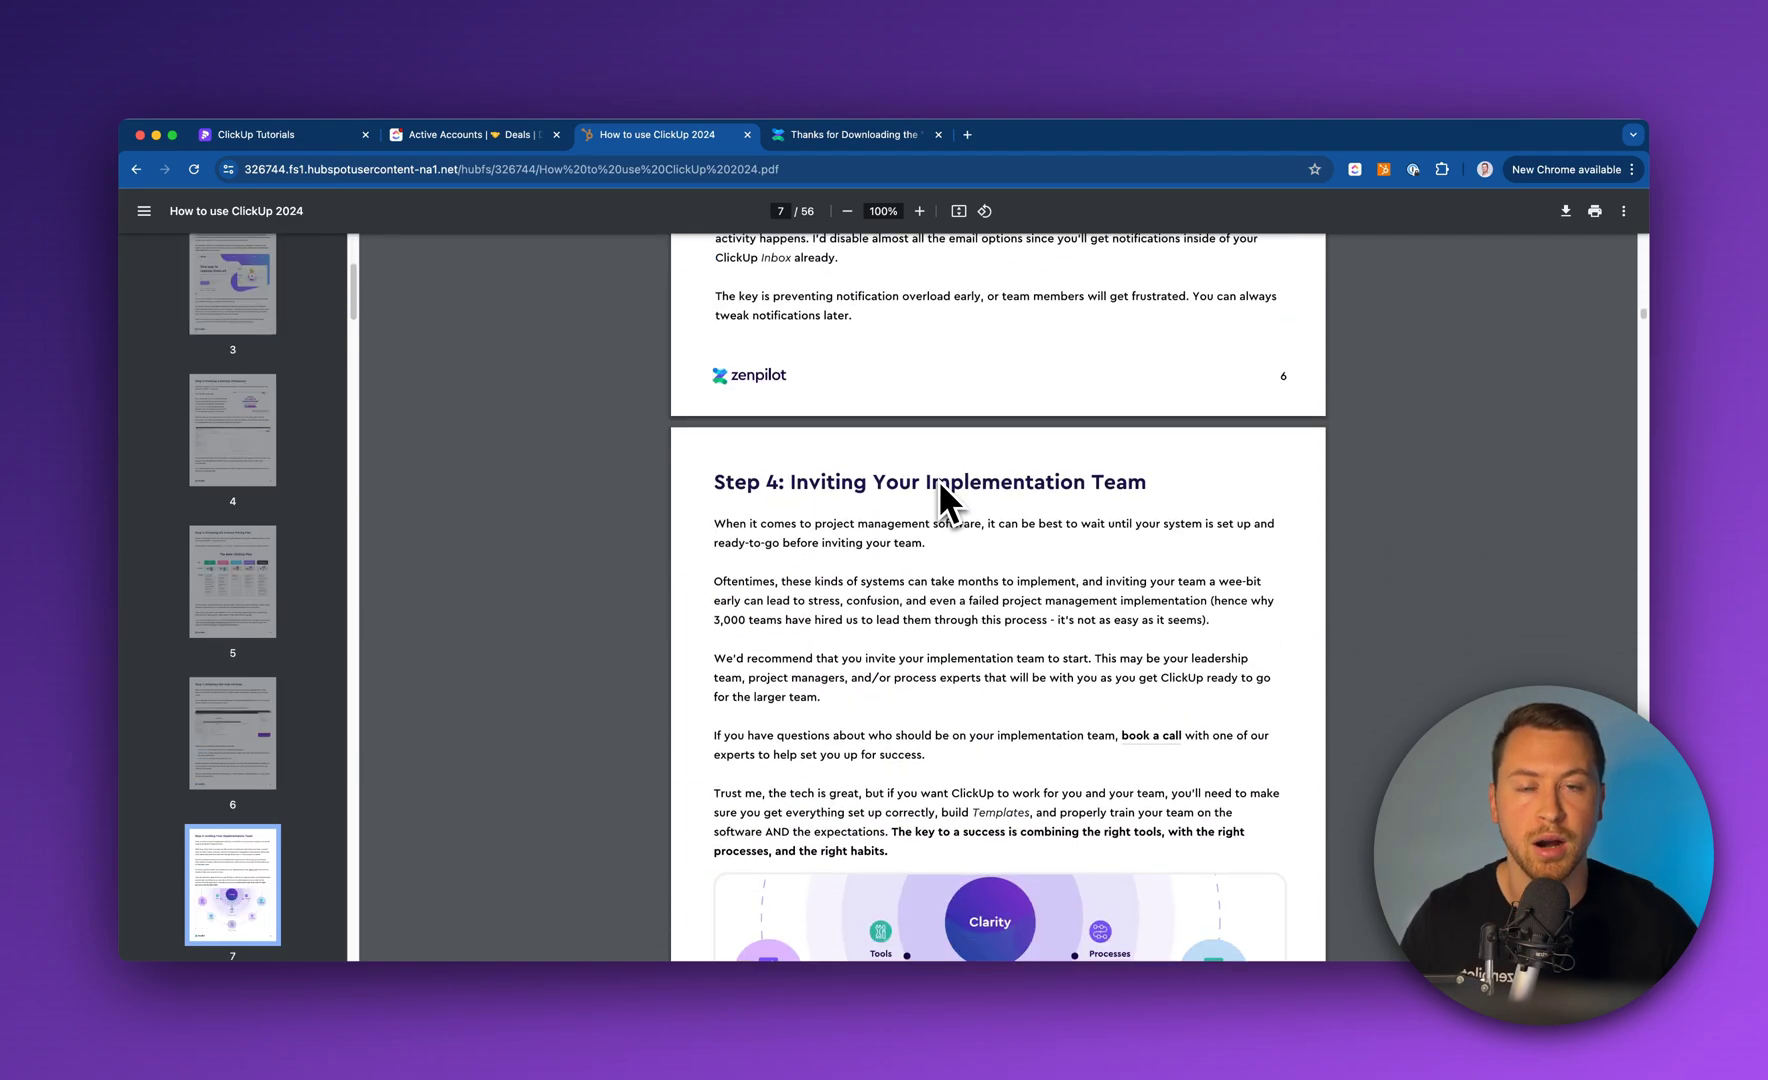
{"action": "scroll", "coordinate": [939, 481], "scroll_direction": "down", "scroll_amount": 15}
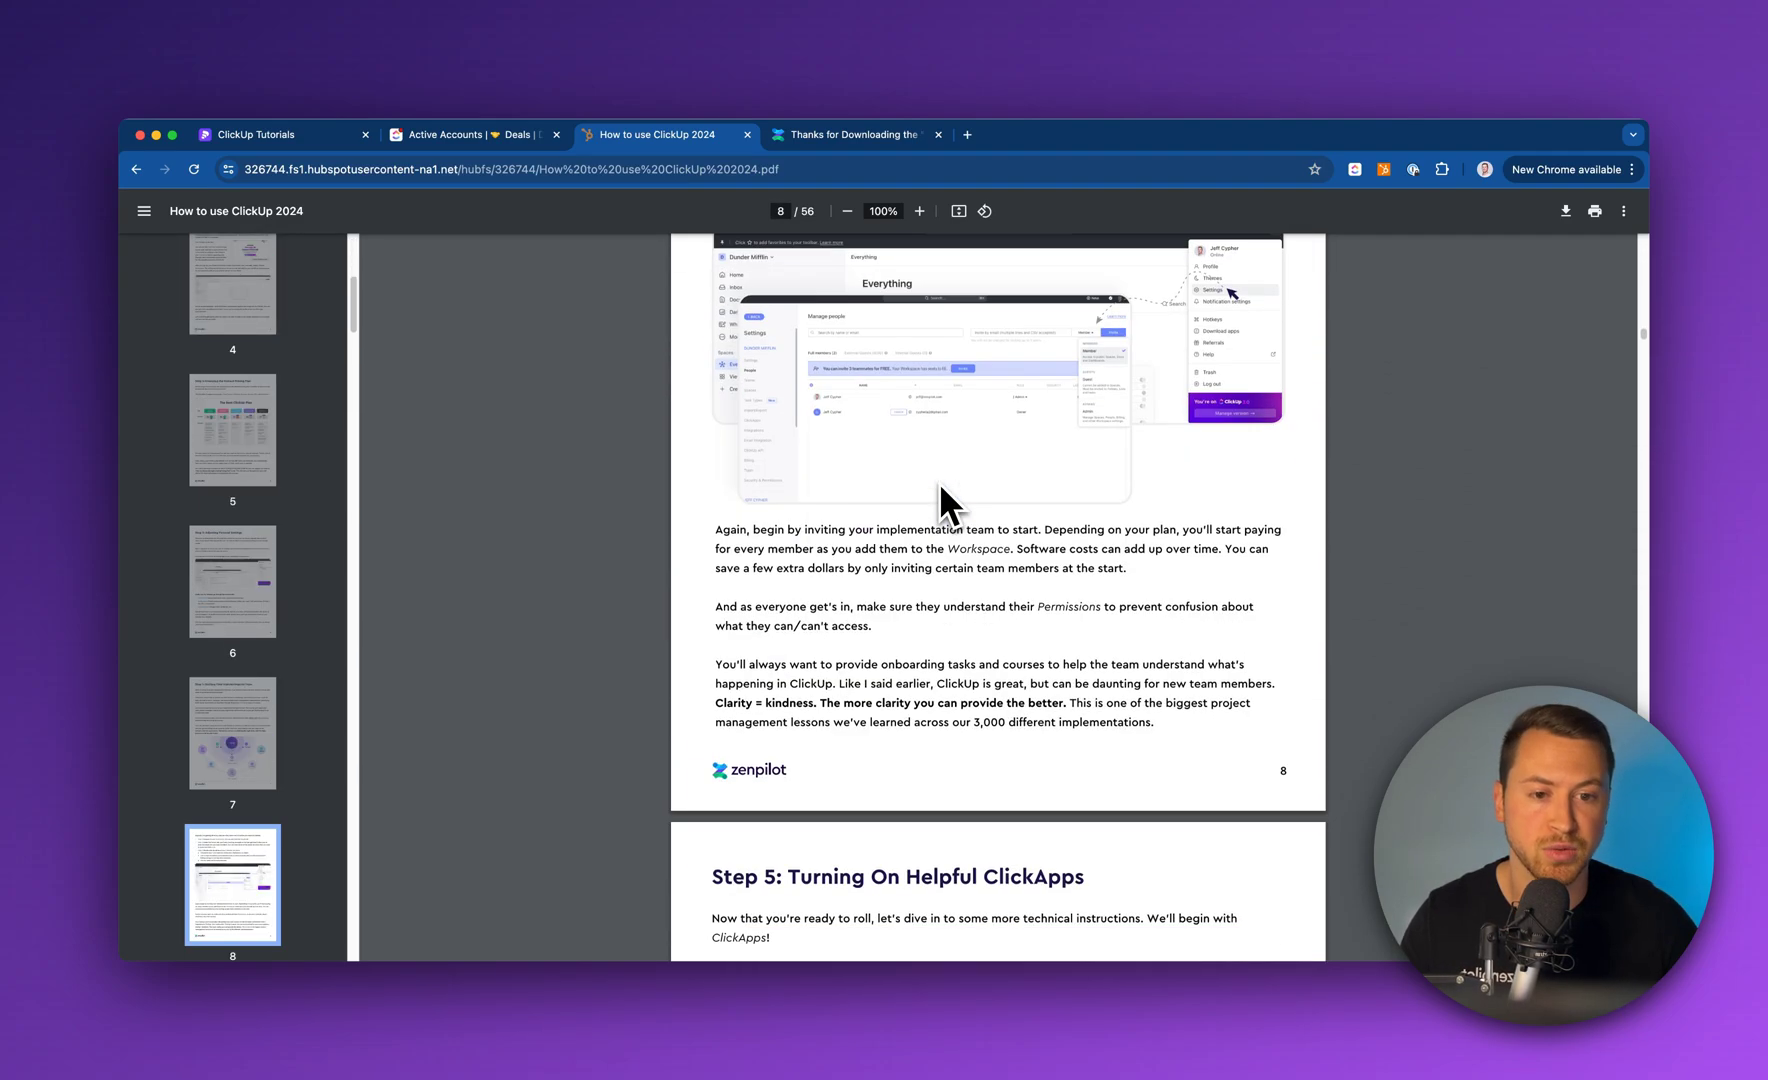
{"action": "scroll", "coordinate": [939, 491], "scroll_direction": "down", "scroll_amount": 15}
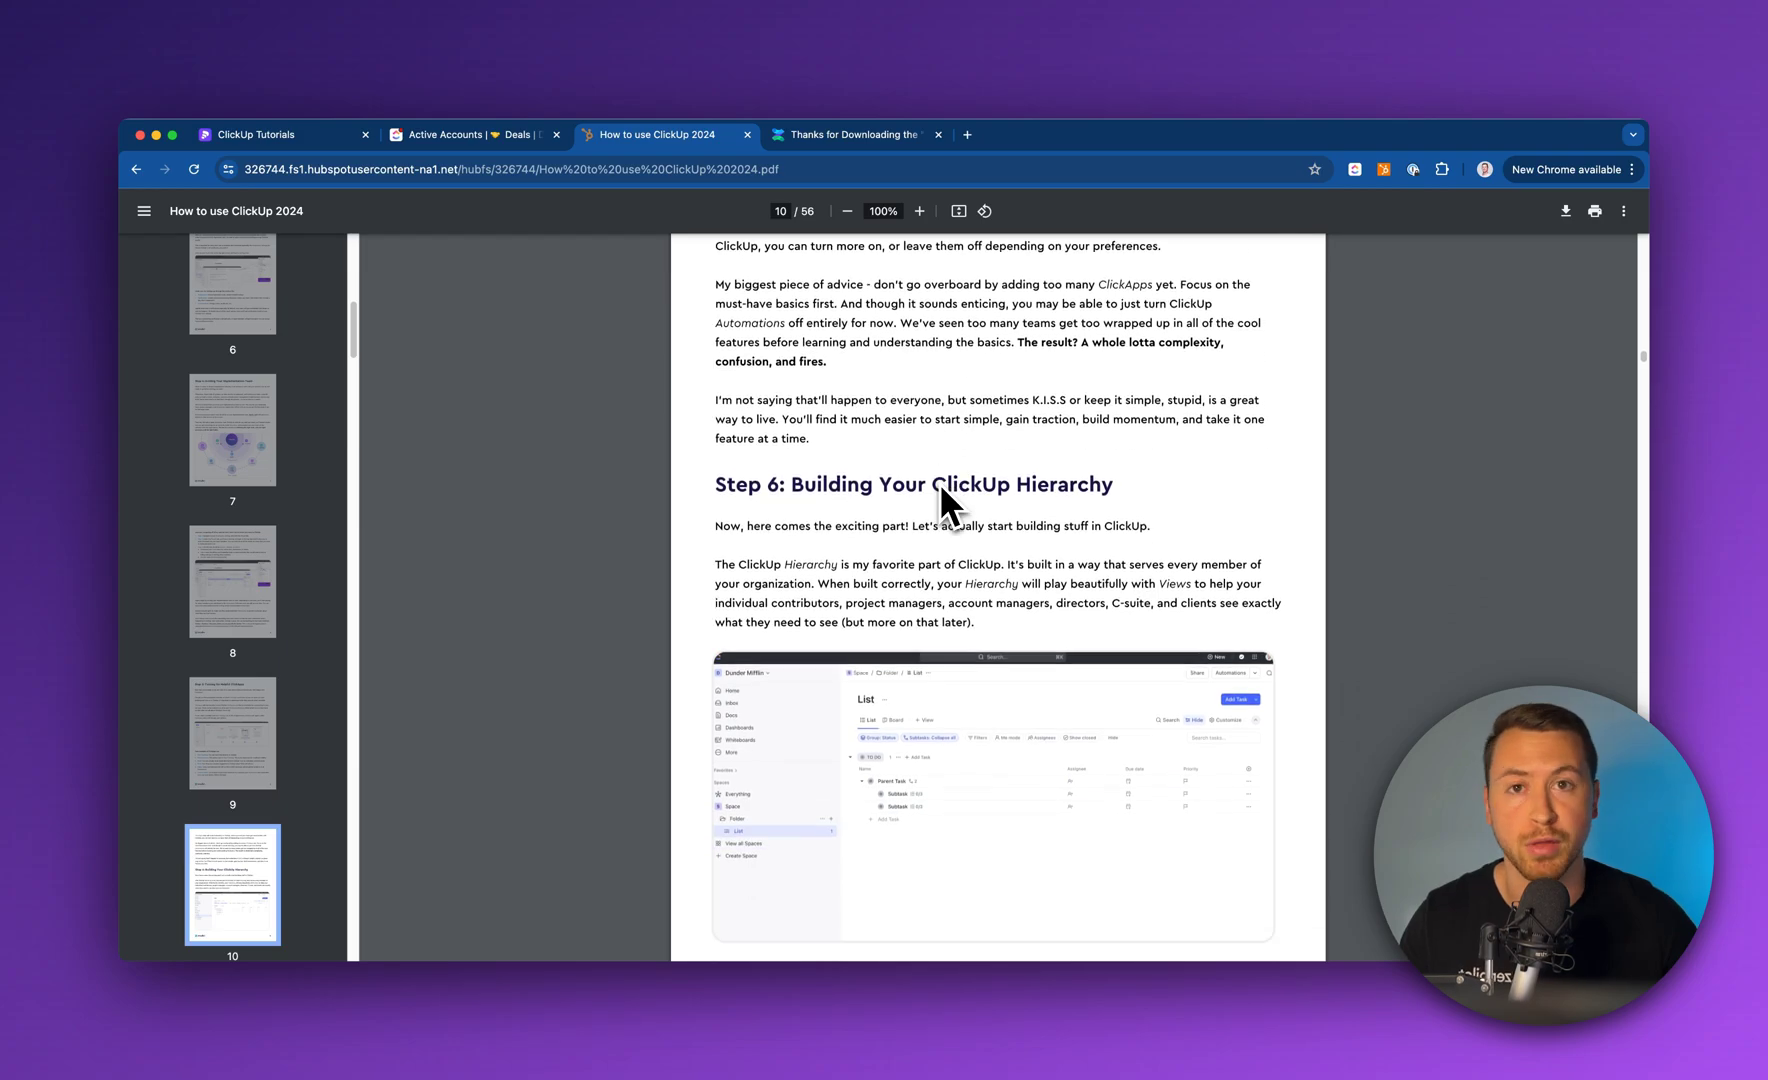
{"action": "scroll", "coordinate": [939, 482], "scroll_direction": "down", "scroll_amount": 15}
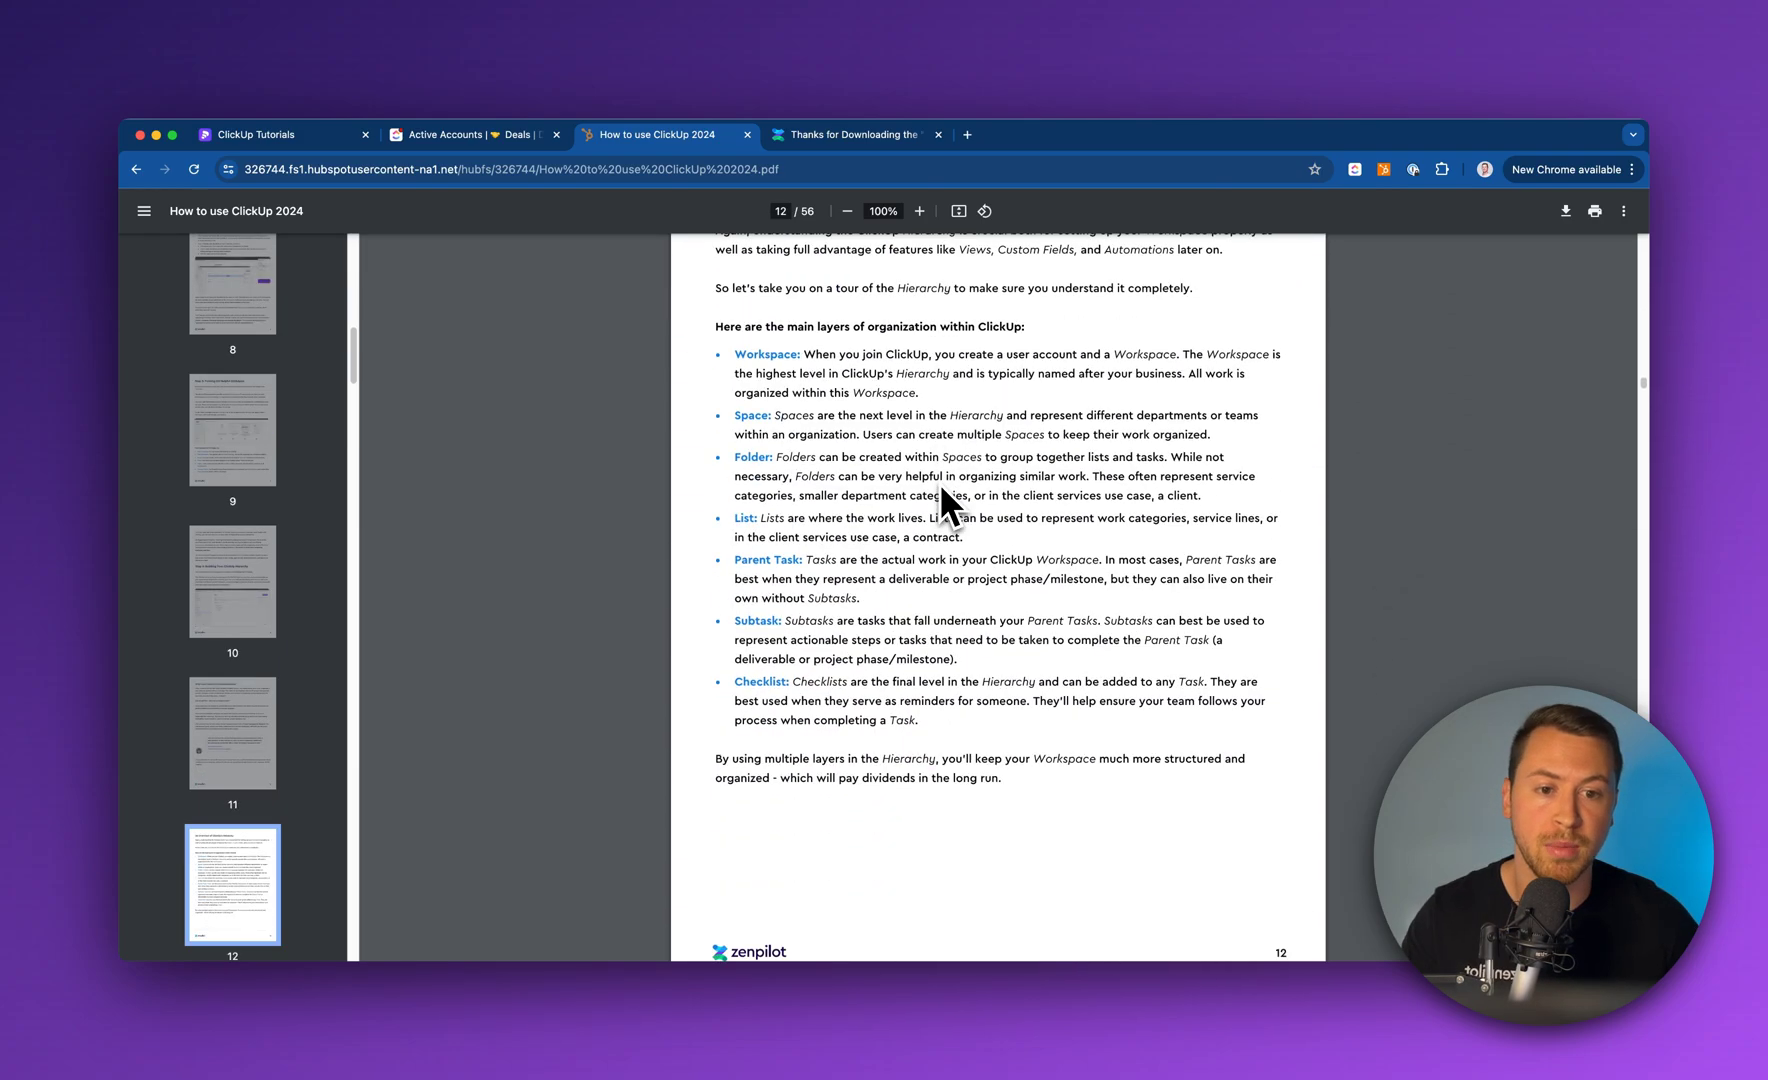
{"action": "scroll", "coordinate": [939, 482], "scroll_direction": "down", "scroll_amount": 15}
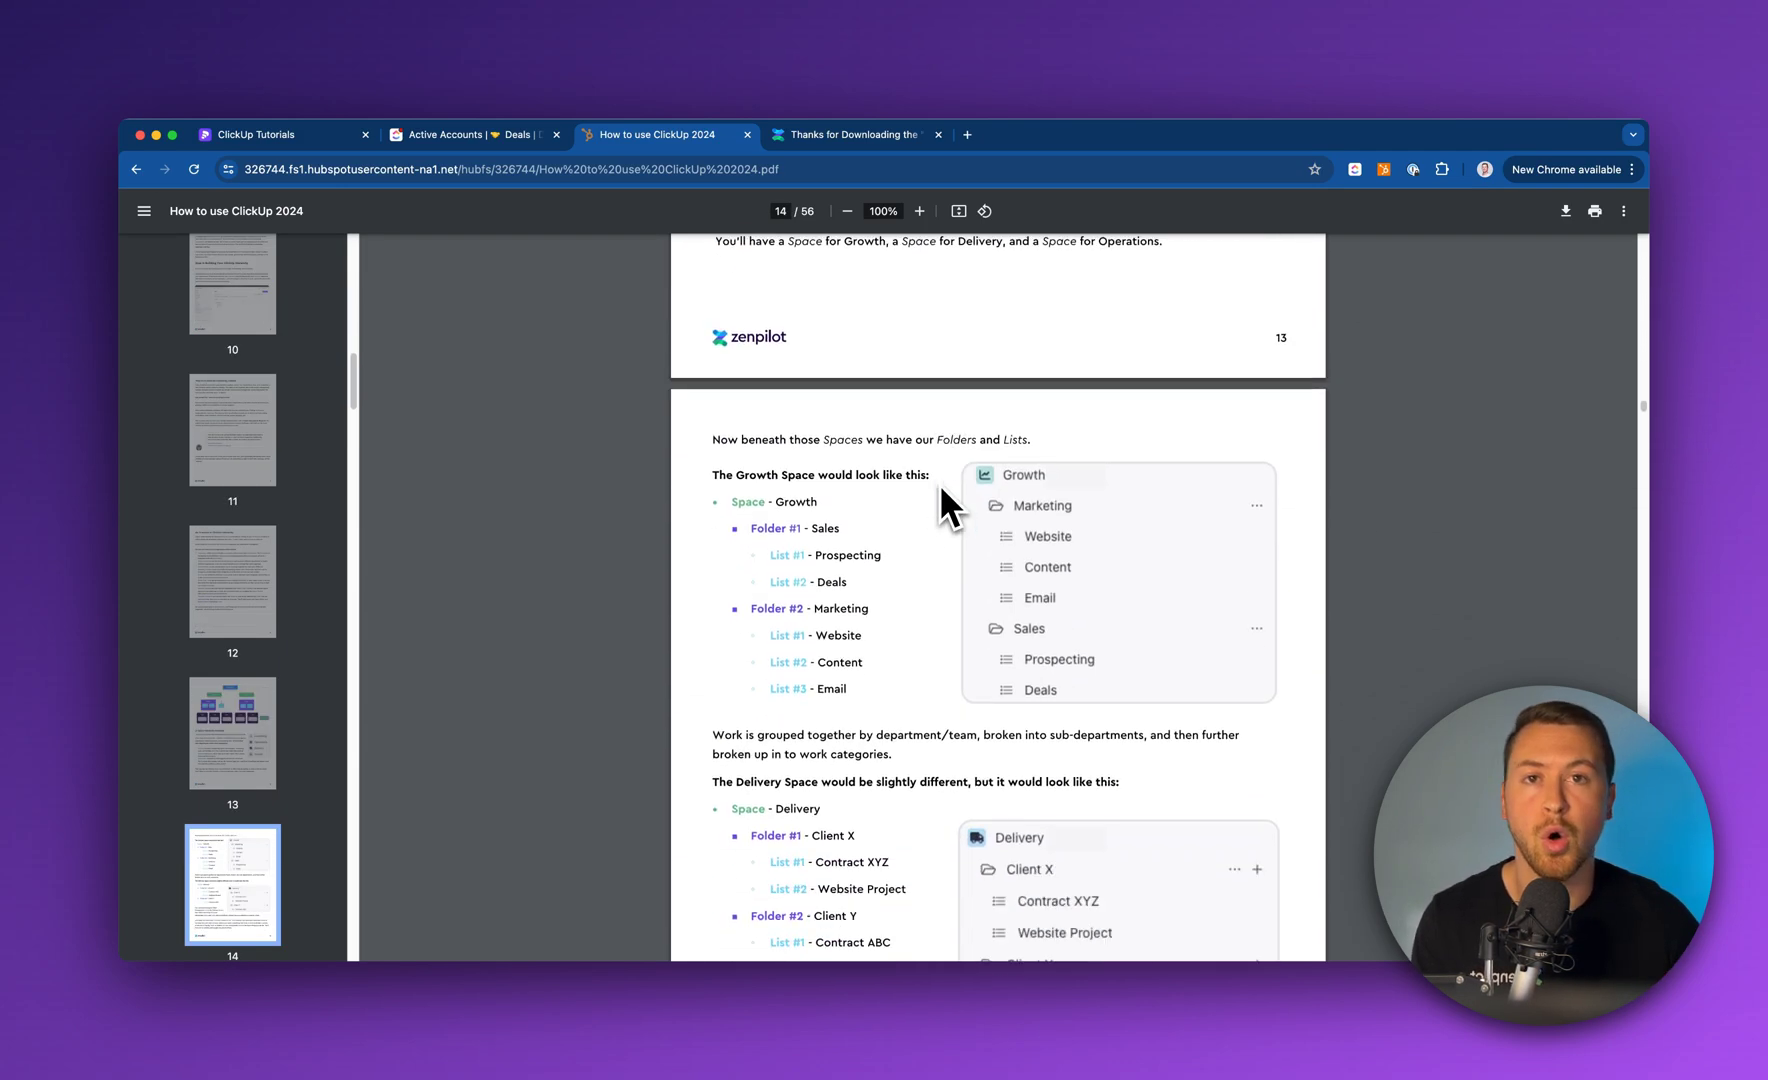
{"action": "scroll", "coordinate": [936, 483], "scroll_direction": "down", "scroll_amount": 15}
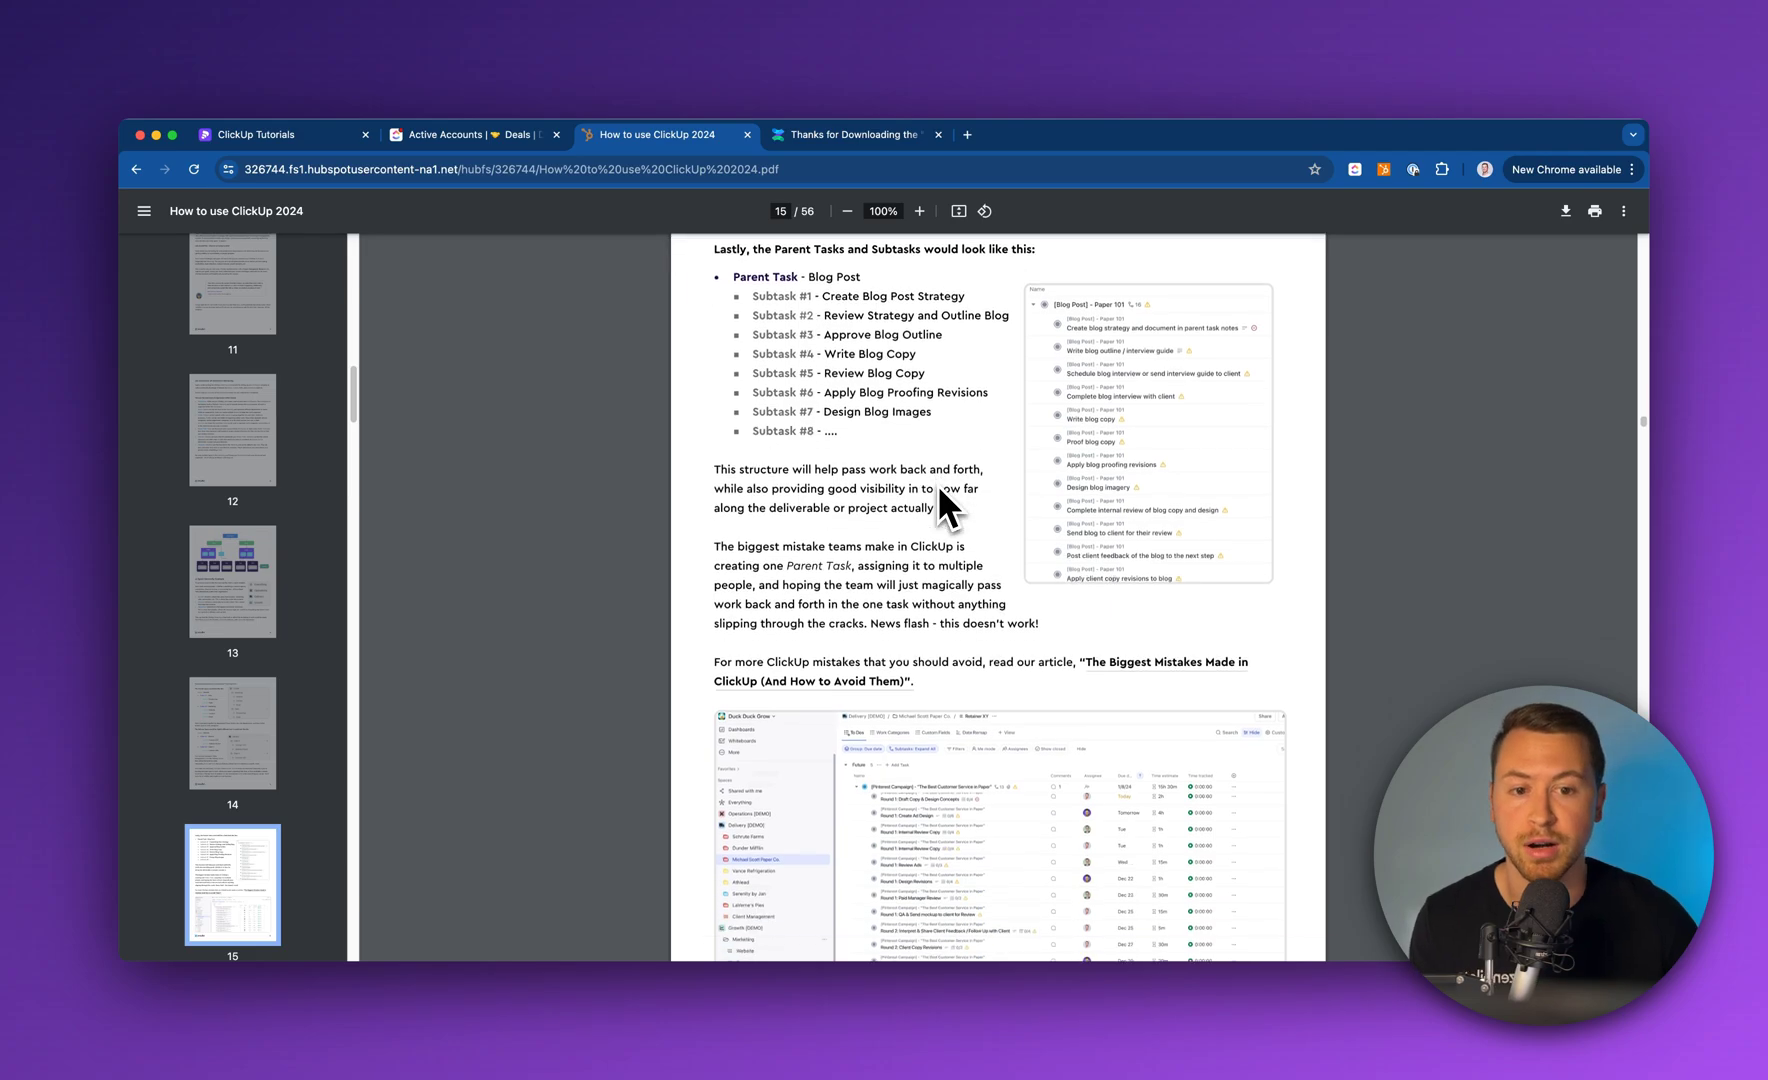
{"action": "scroll", "coordinate": [936, 486], "scroll_direction": "down", "scroll_amount": 15}
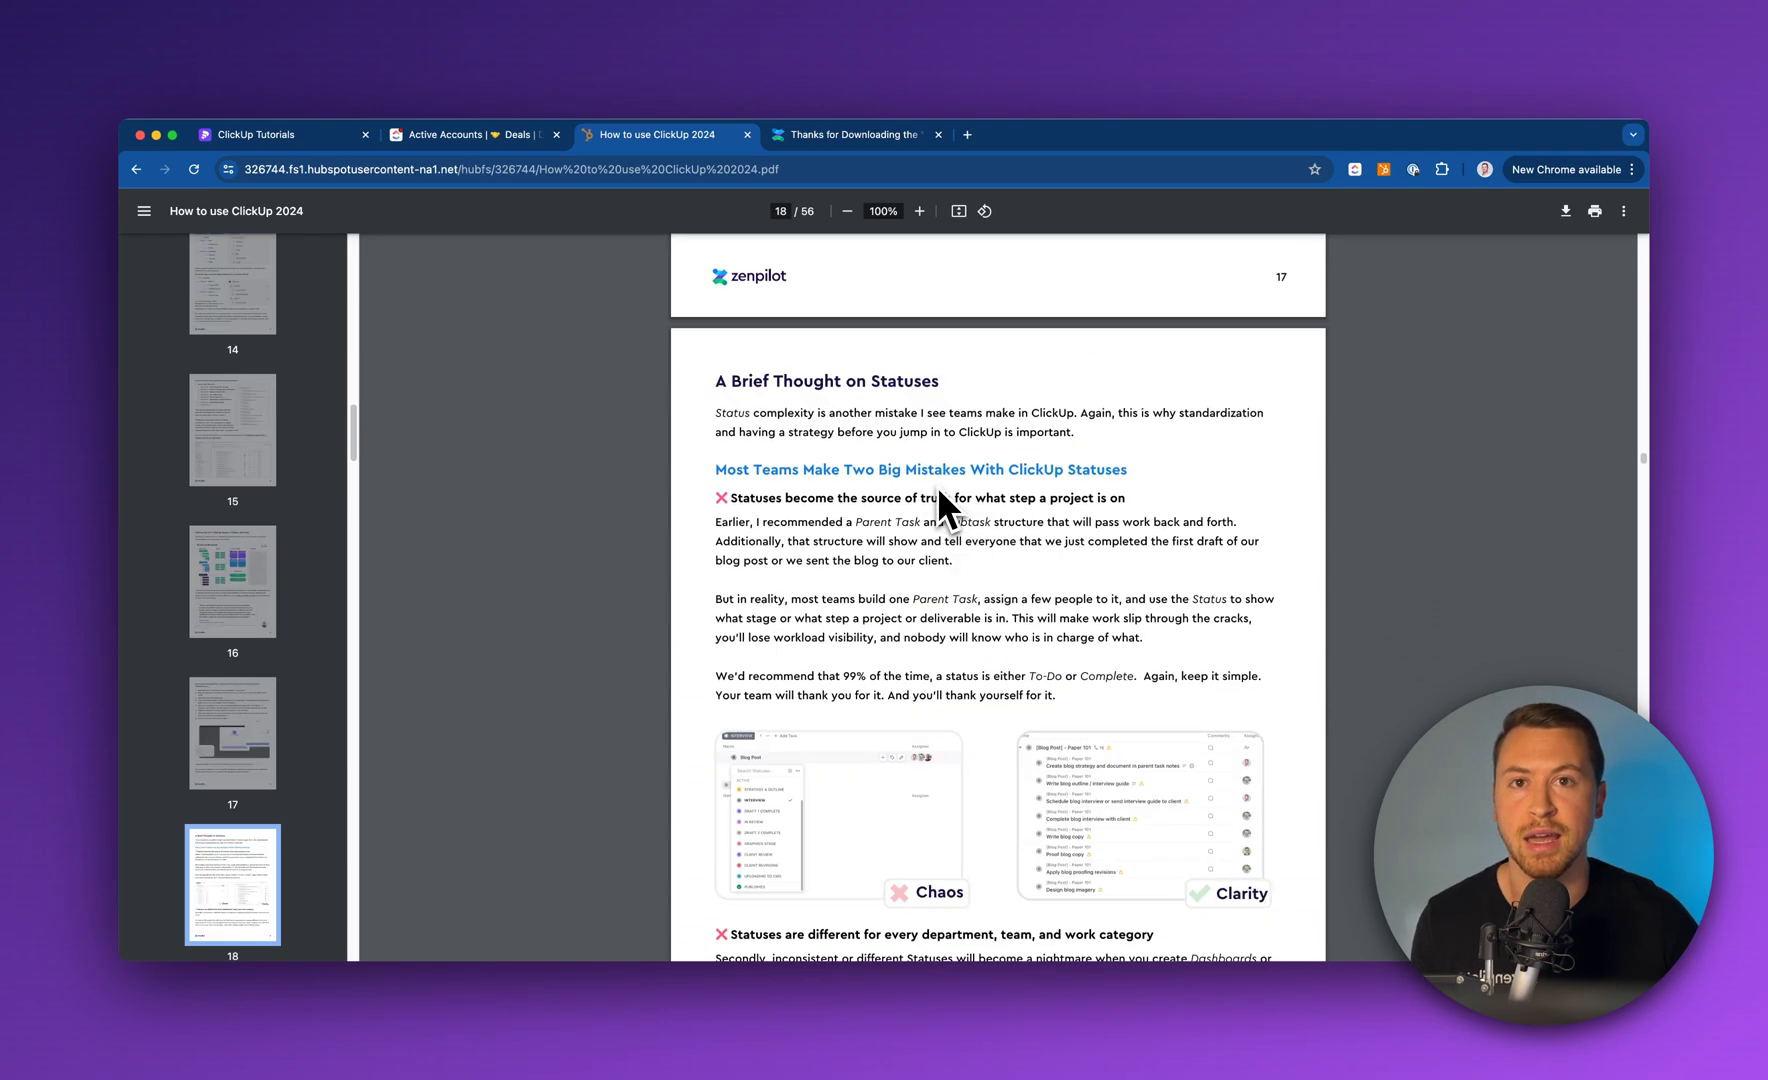
{"action": "scroll", "coordinate": [936, 486], "scroll_direction": "down", "scroll_amount": 12}
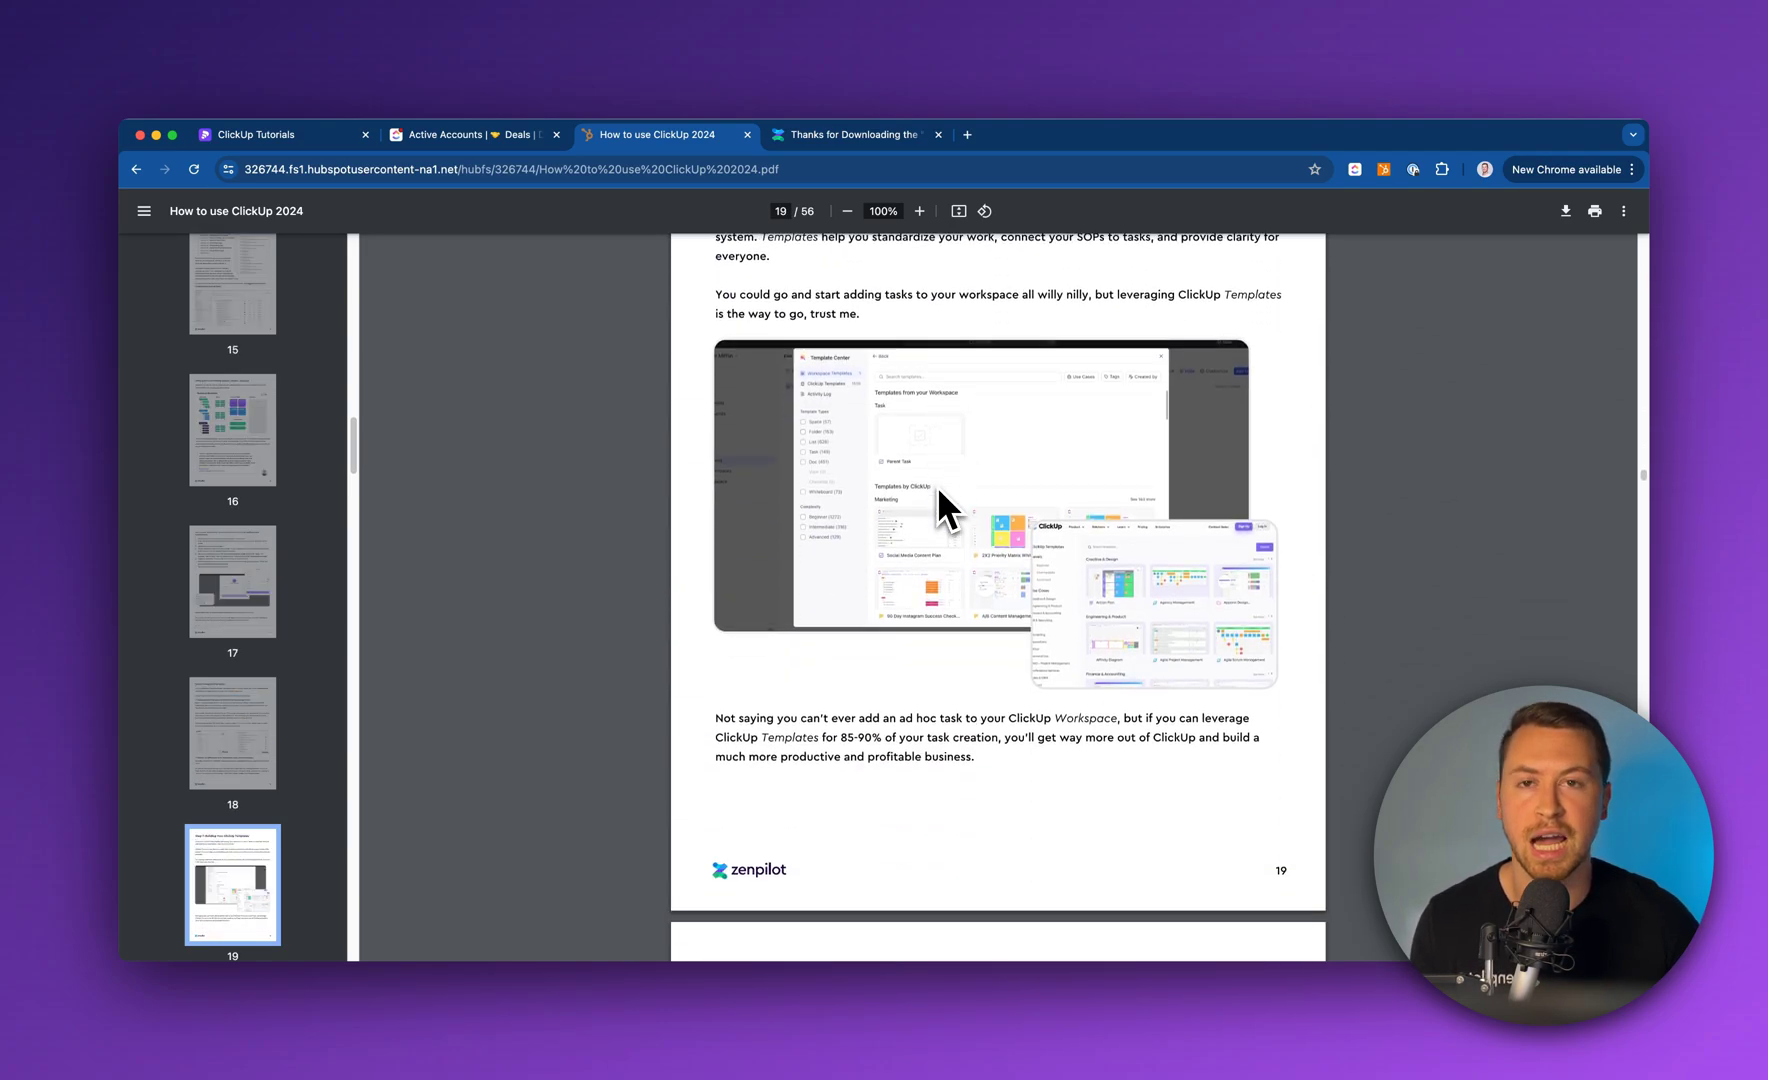
{"action": "scroll", "coordinate": [936, 486], "scroll_direction": "down", "scroll_amount": 15}
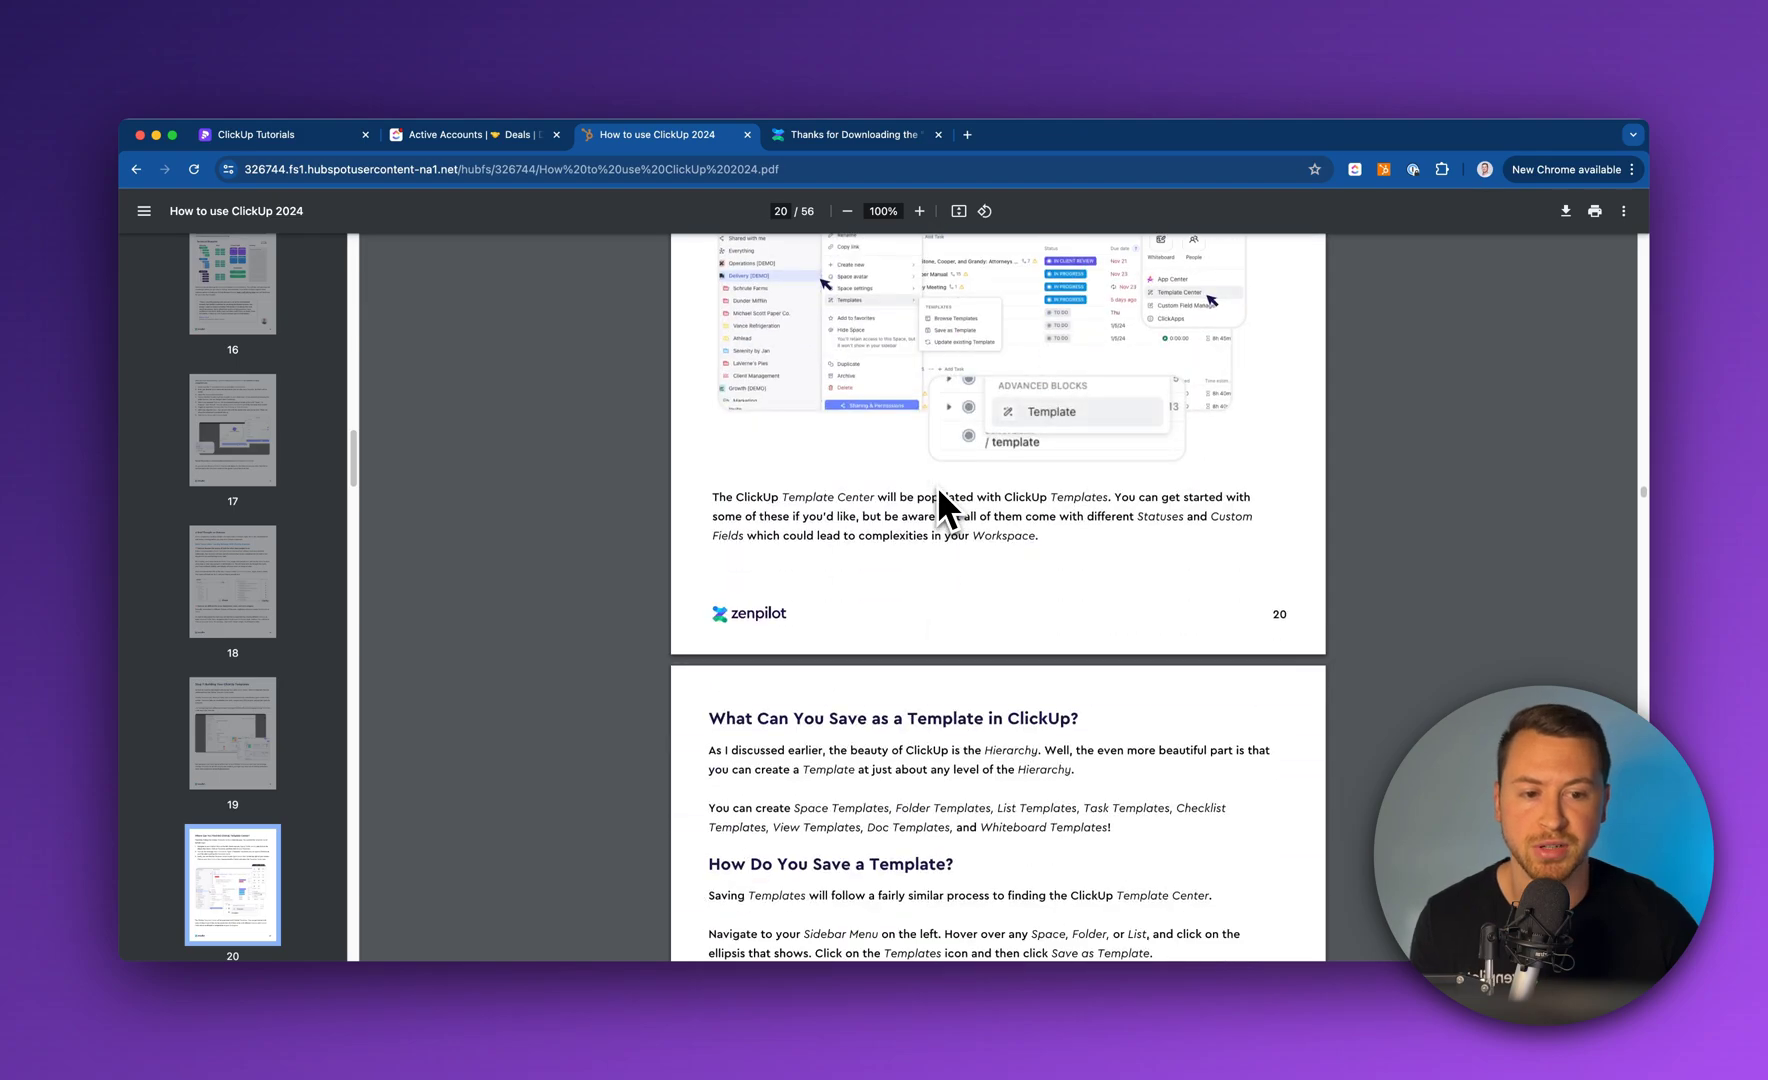
{"action": "scroll", "coordinate": [936, 486], "scroll_direction": "down", "scroll_amount": 15}
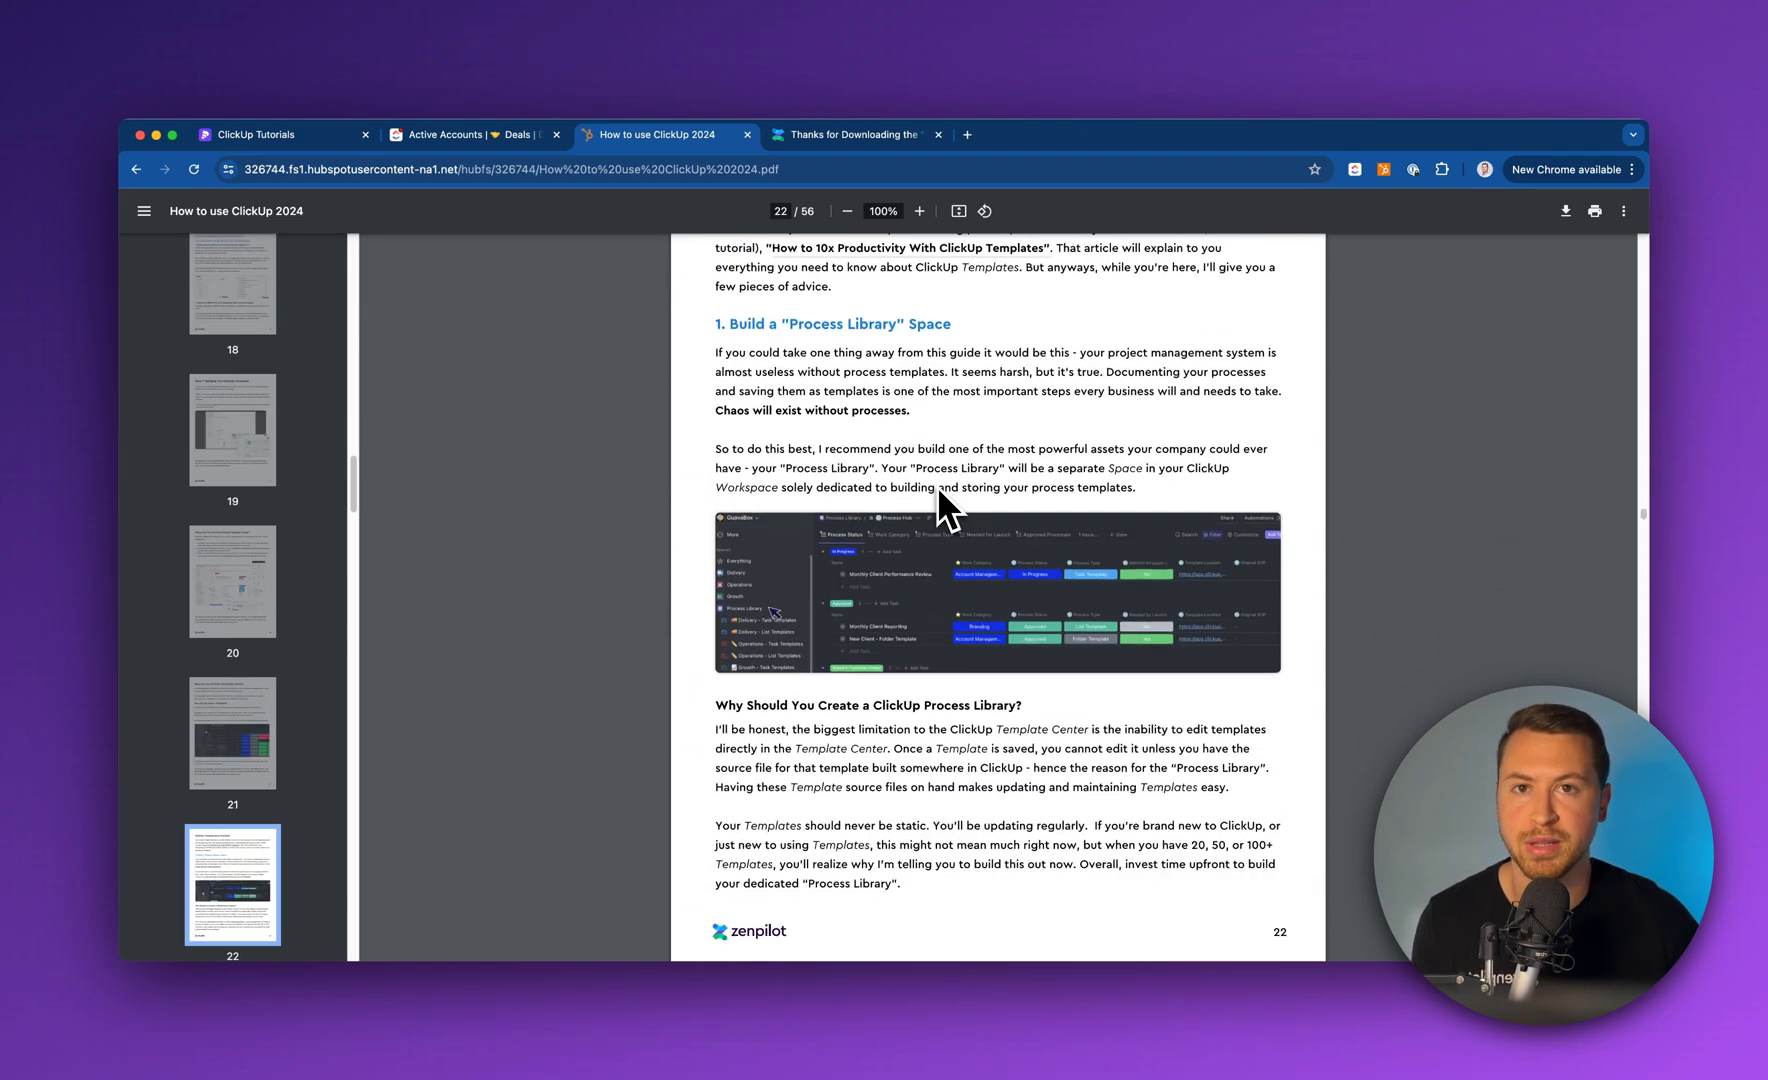
{"action": "scroll", "coordinate": [936, 486], "scroll_direction": "down", "scroll_amount": 15}
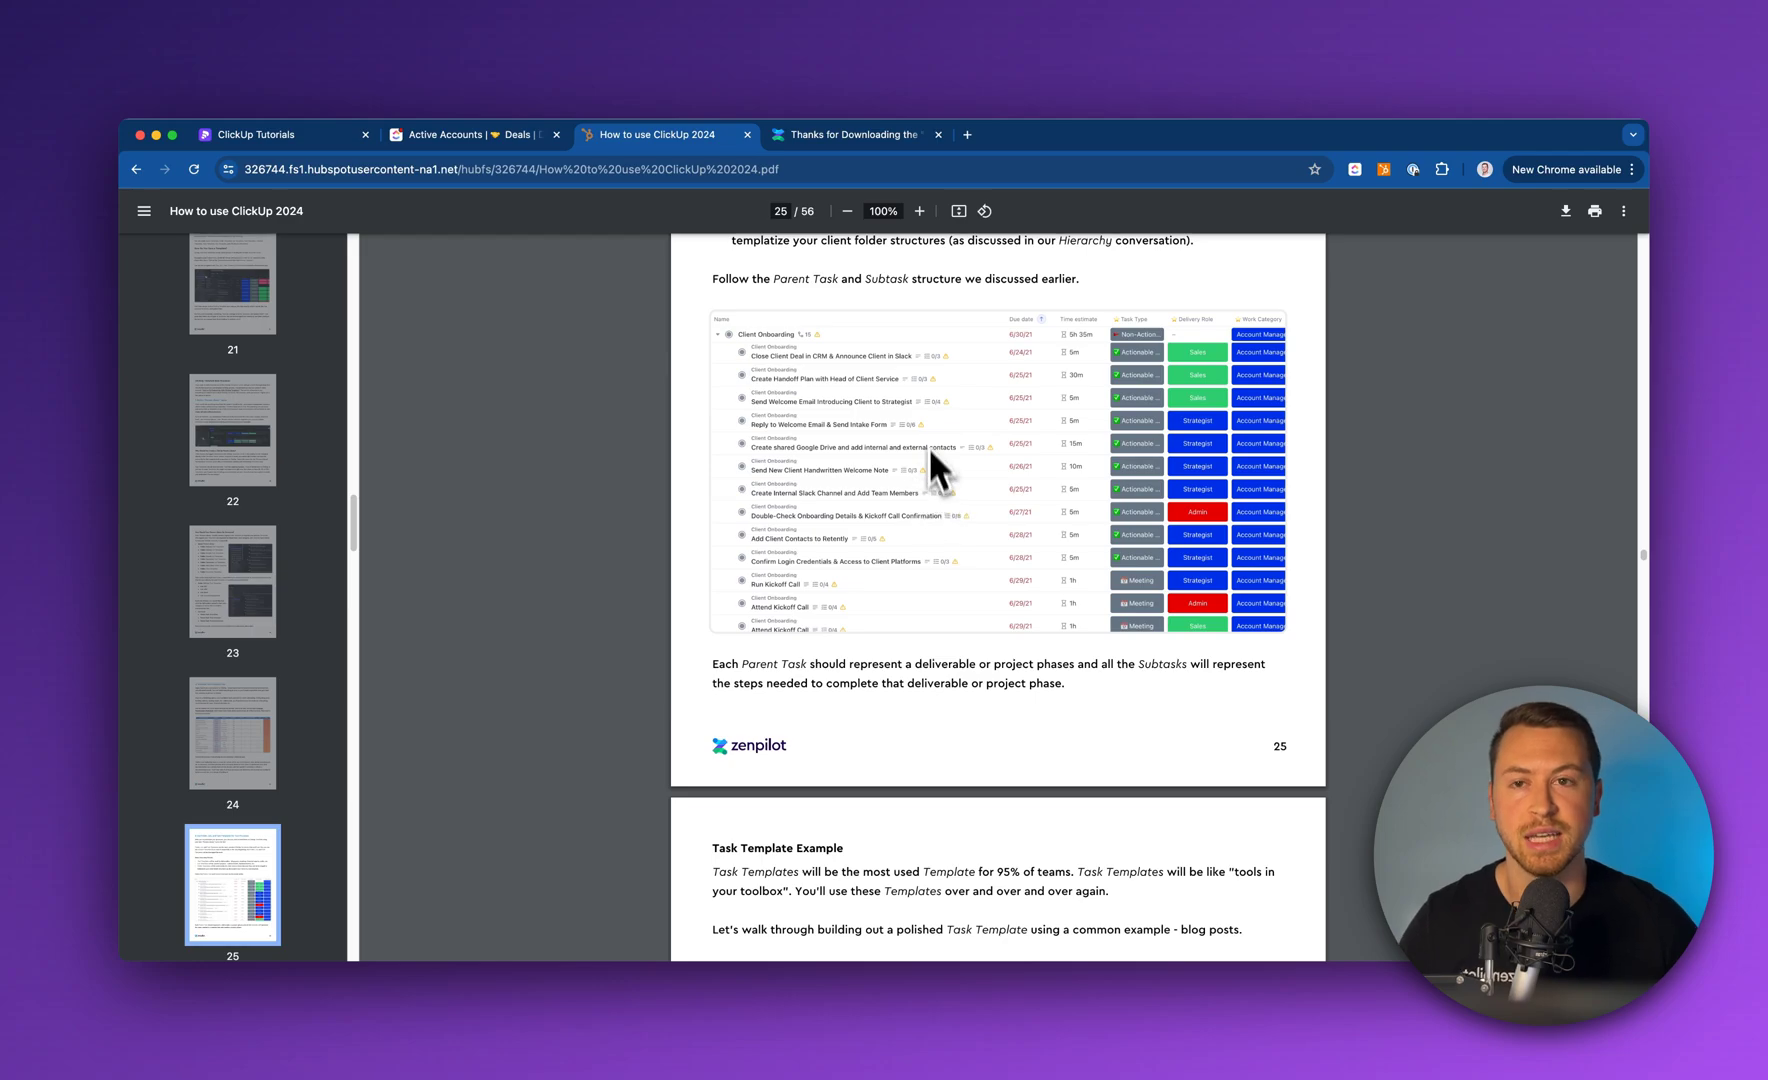
{"action": "scroll", "coordinate": [880, 420], "scroll_direction": "down", "scroll_amount": 3}
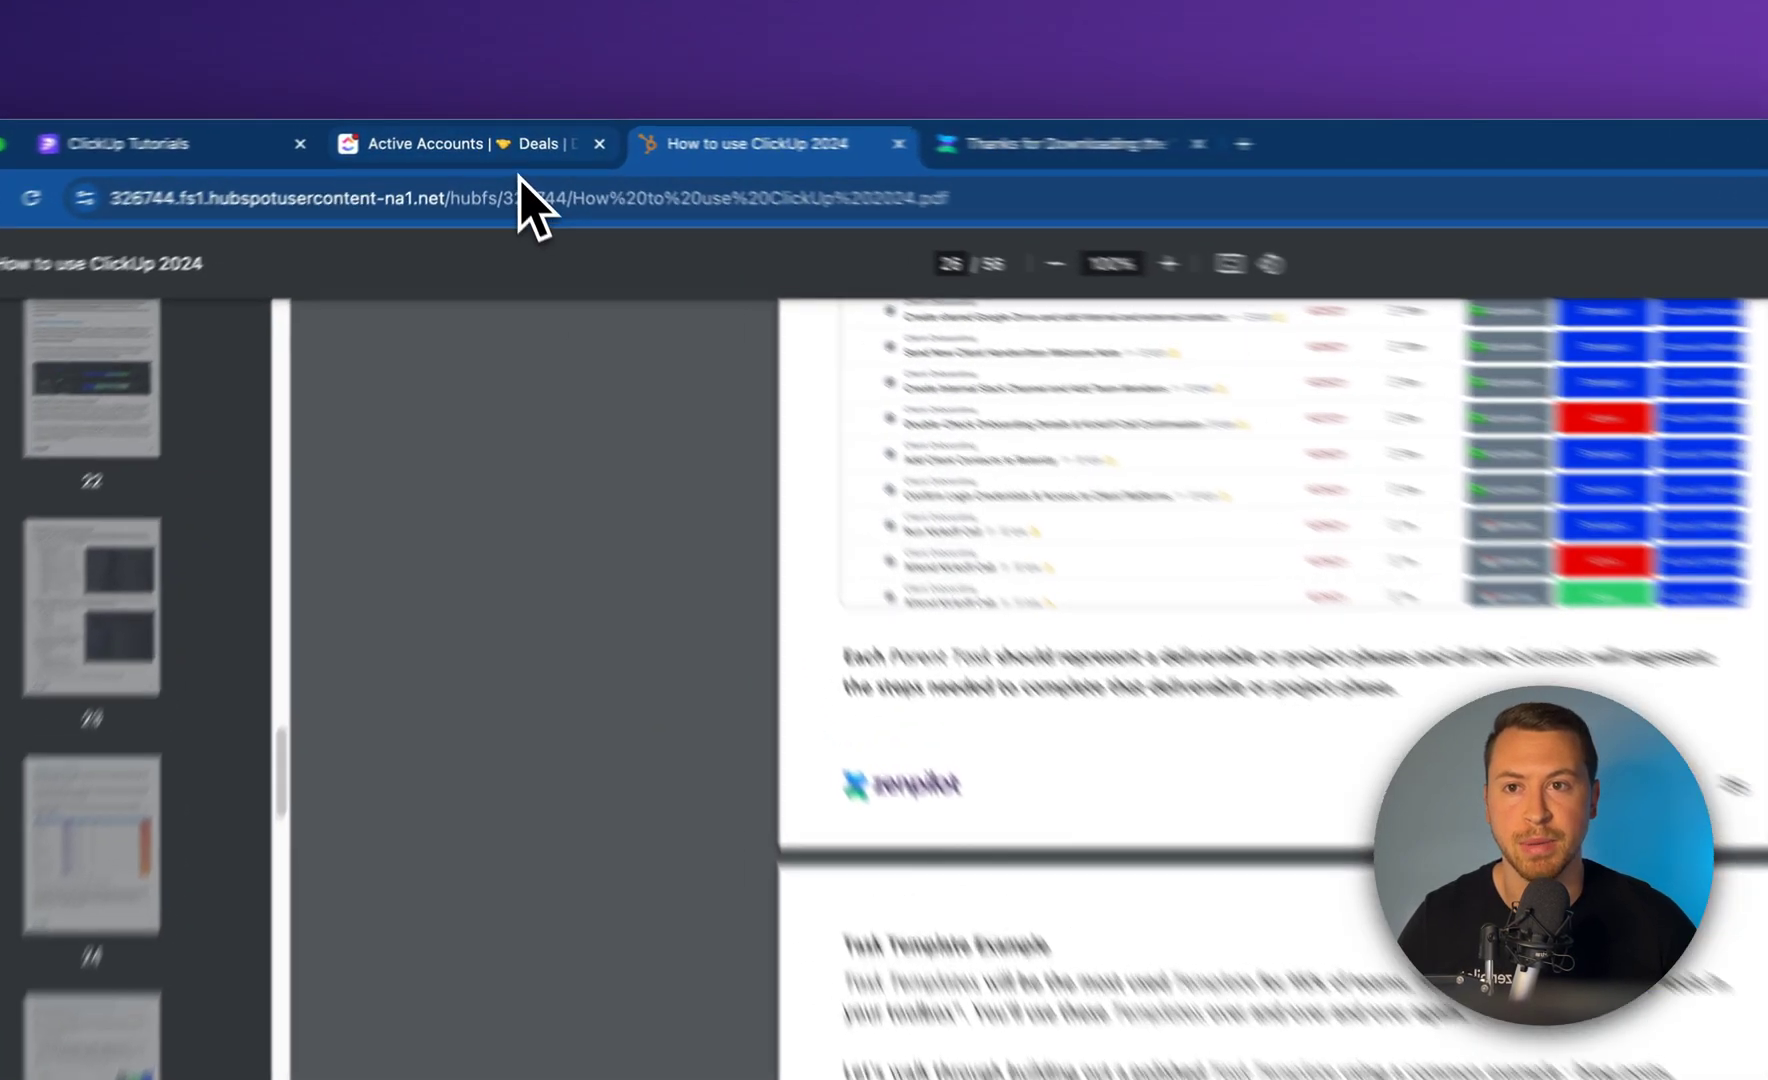
{"action": "left_click", "coordinate": [498, 142]}
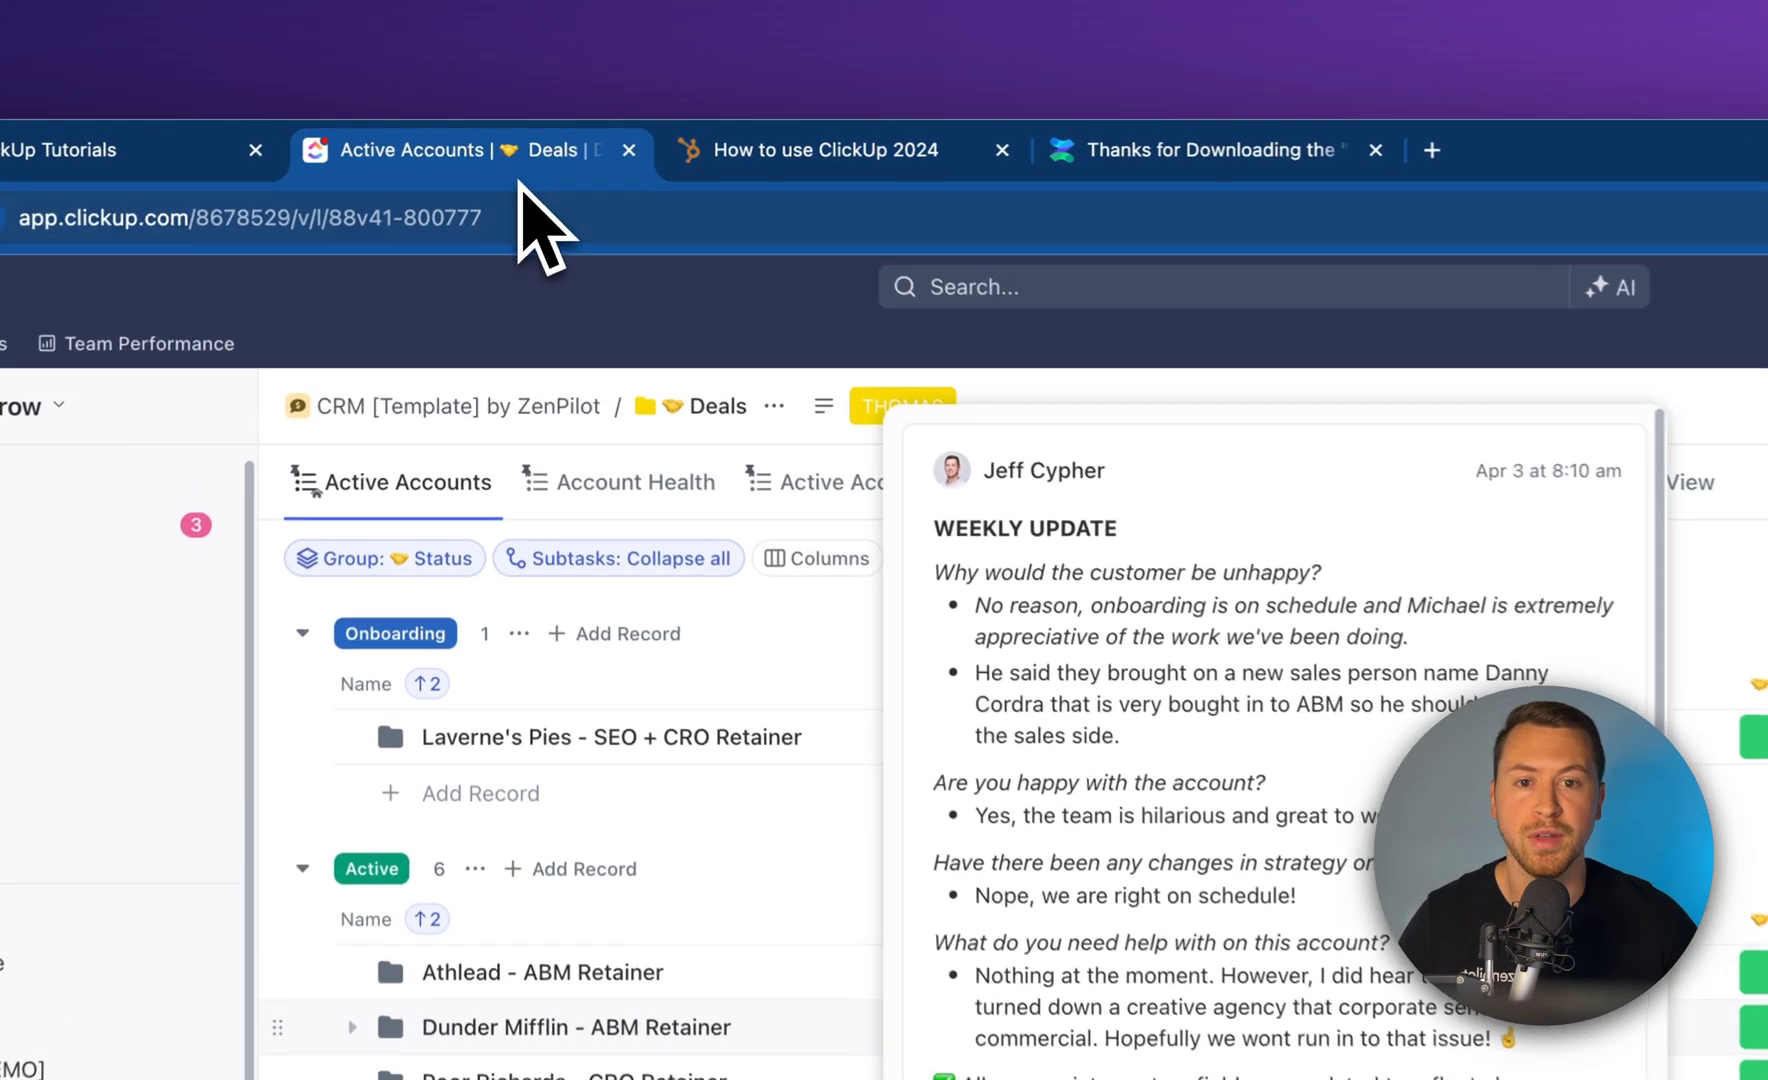